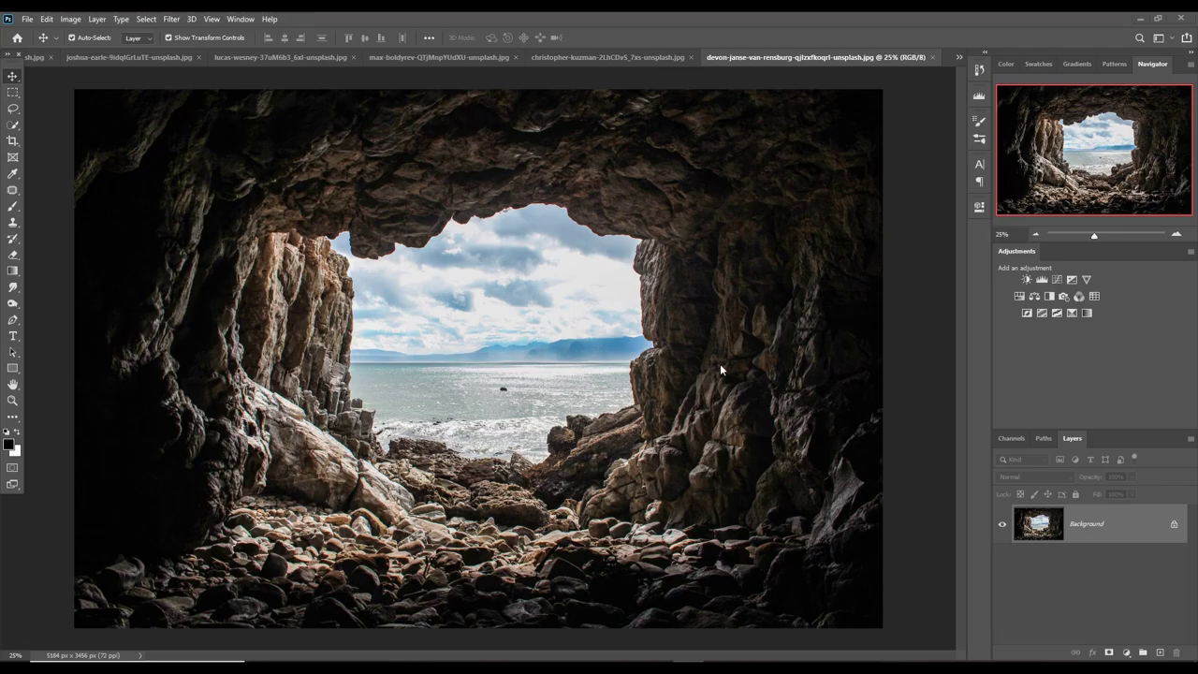
- Quick-select the right rock wall of the cave photo, undoing an unwanted subtraction
left_click(11, 128)
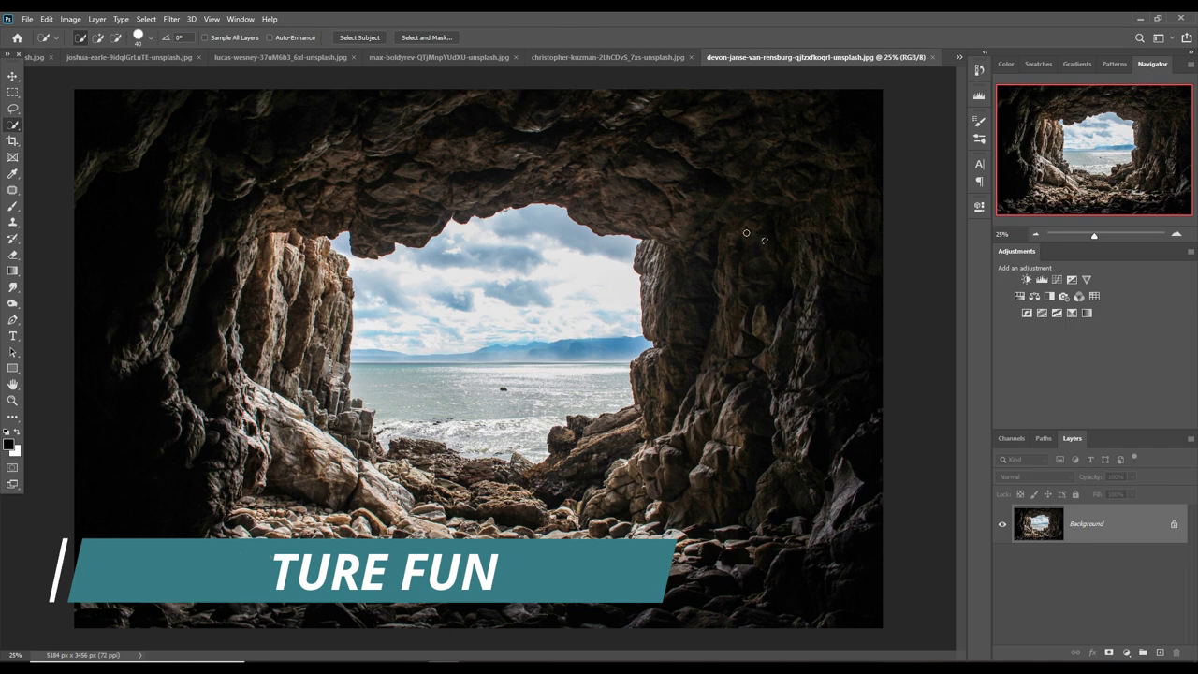
mouse_move(738, 230)
left_mouse_down()
mouse_move(726, 398)
mouse_move(688, 423)
left_mouse_up()
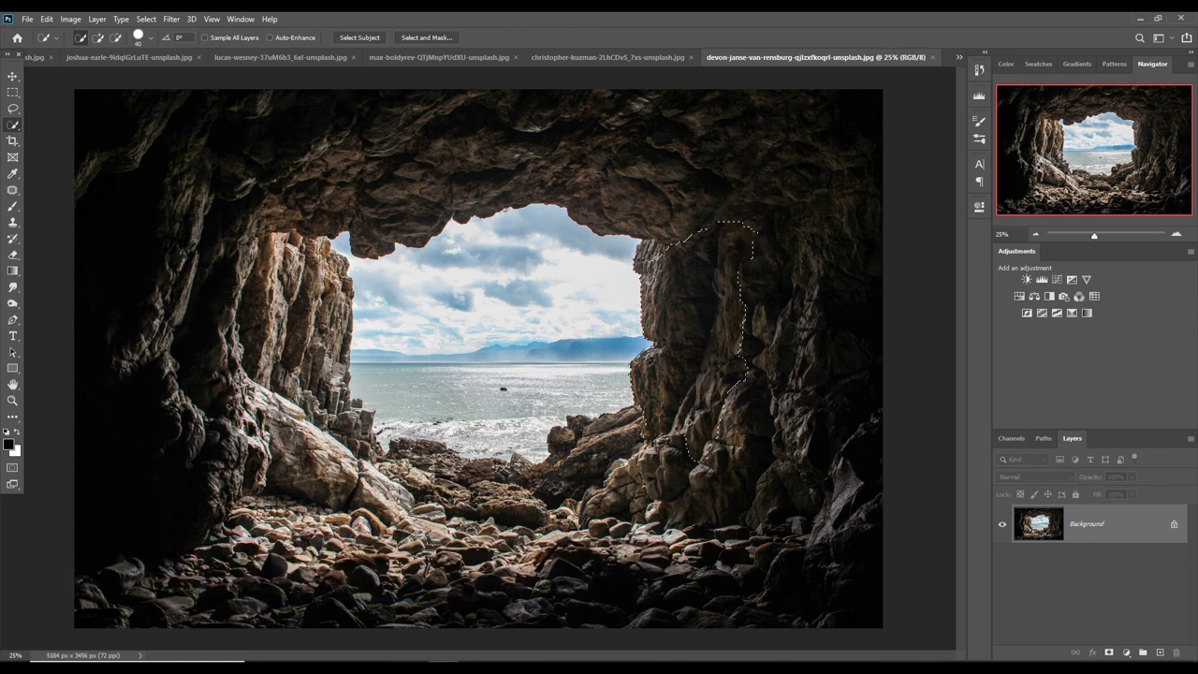
left_click(807, 418)
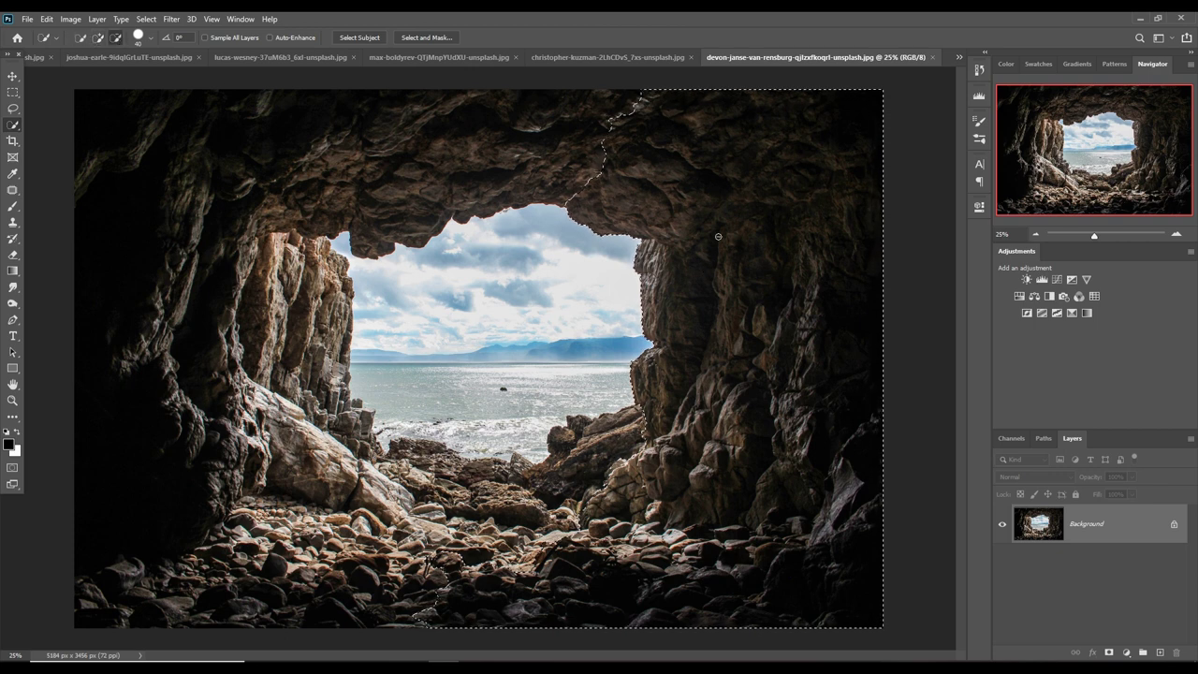
left_click_drag(691, 351, 684, 369)
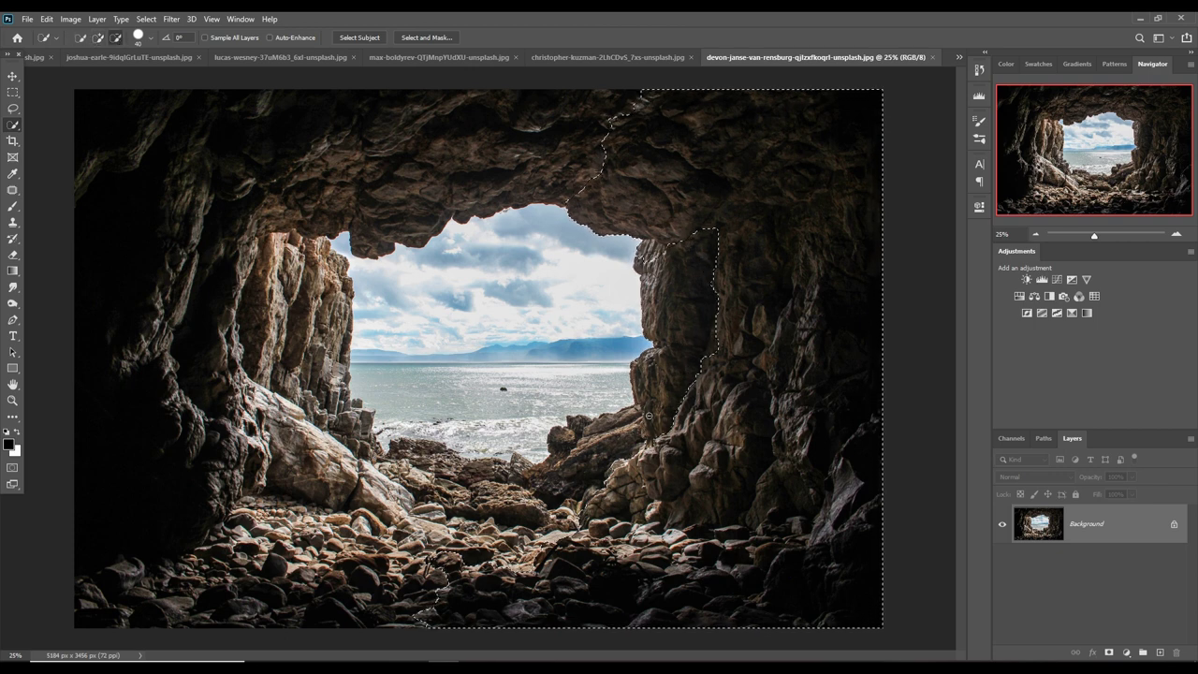
key("ctrl+z")
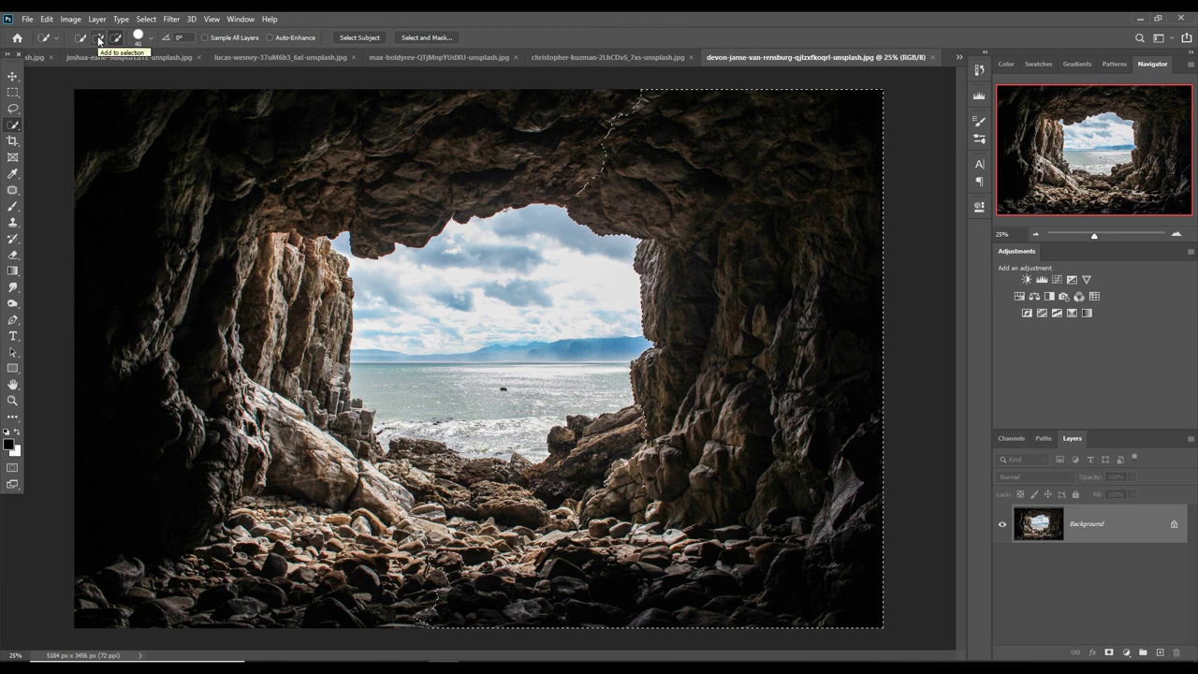
left_click(12, 109)
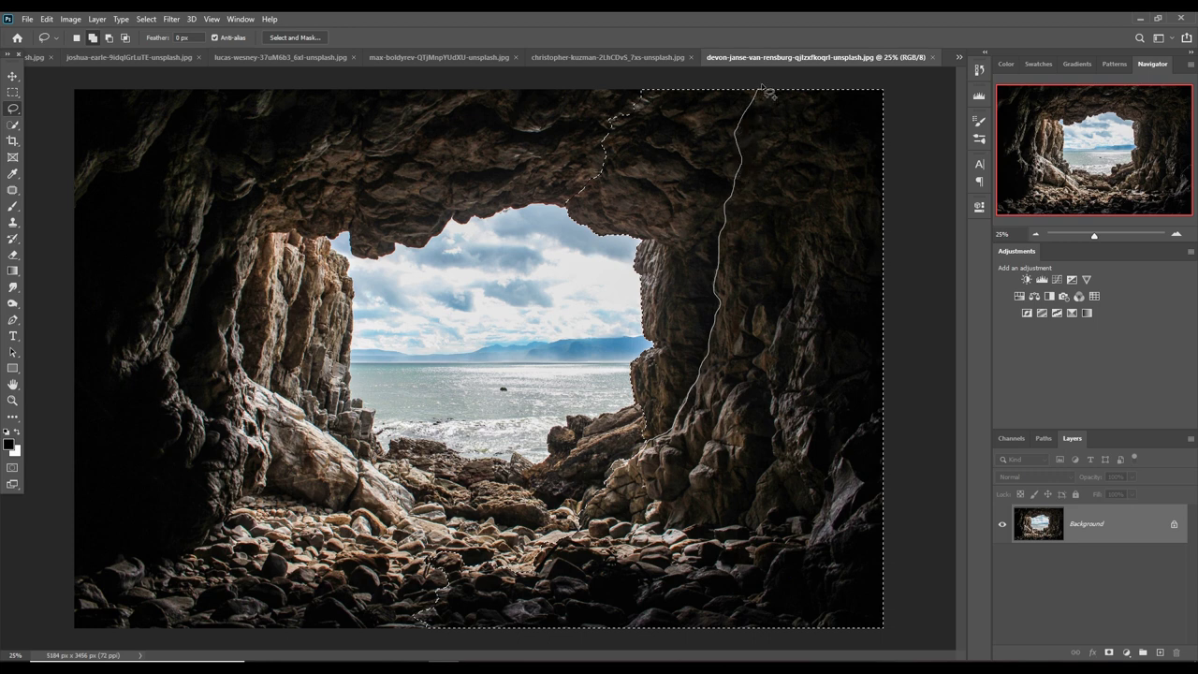
- Lasso-intersect along the opening's right edge so only the outer rock stays selected
left_click_drag(766, 92, 762, 94)
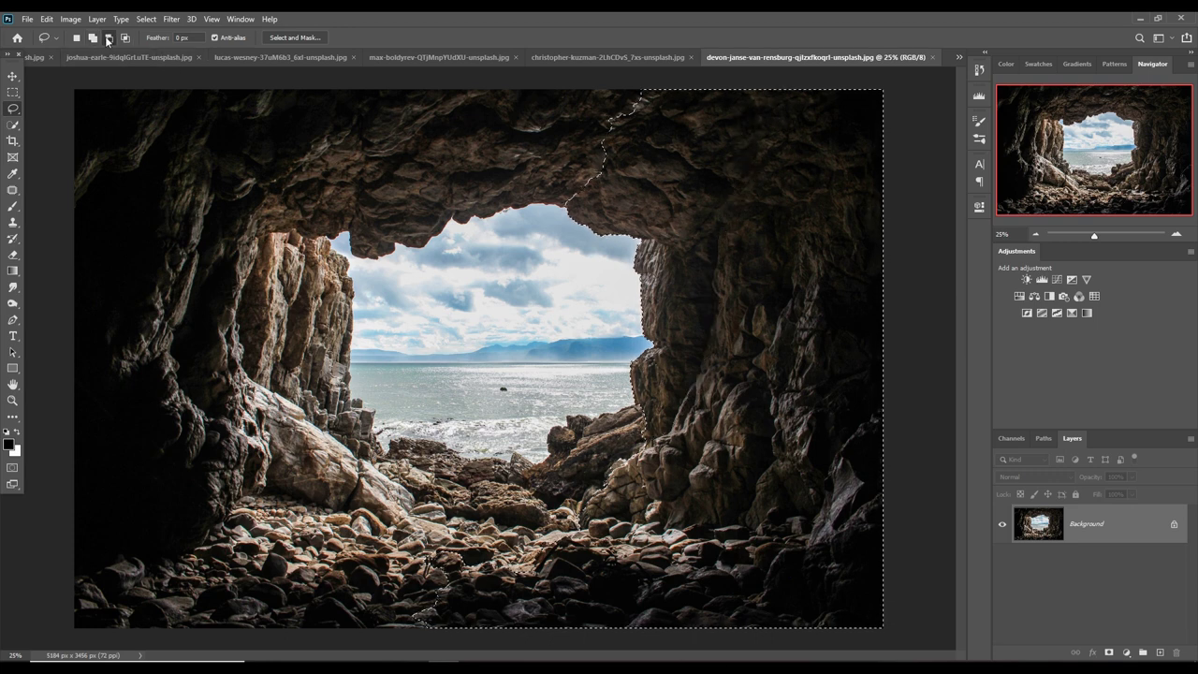
left_click_drag(640, 240, 649, 454)
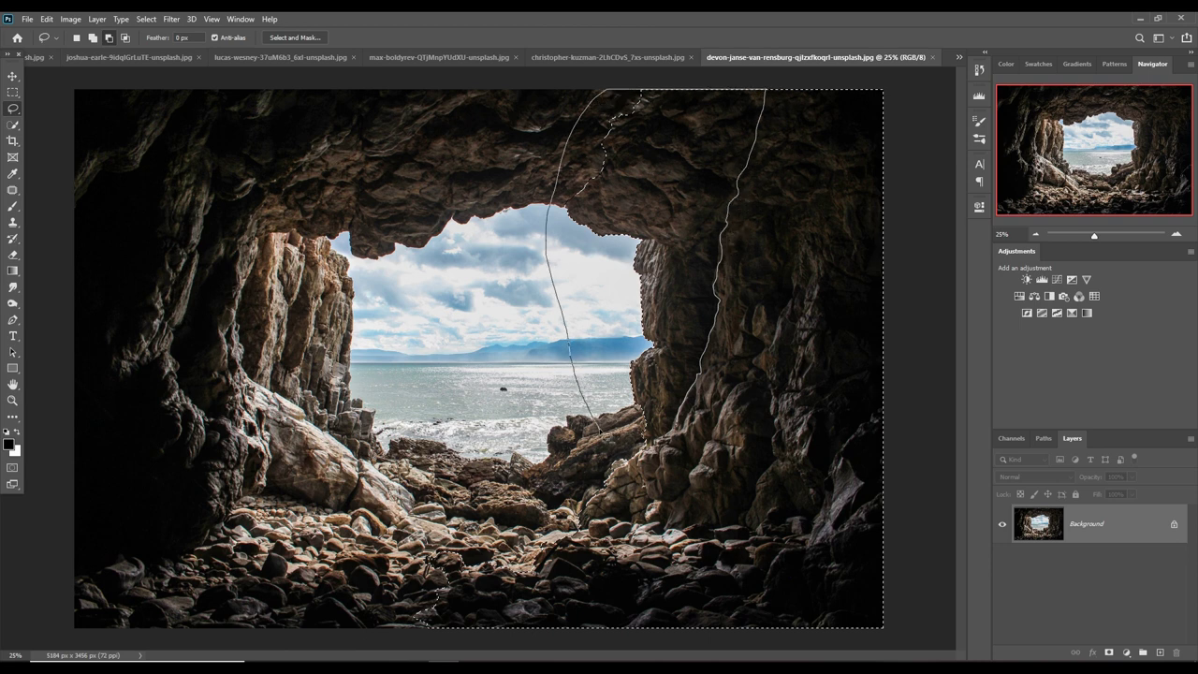
left_click_drag(766, 91, 766, 89)
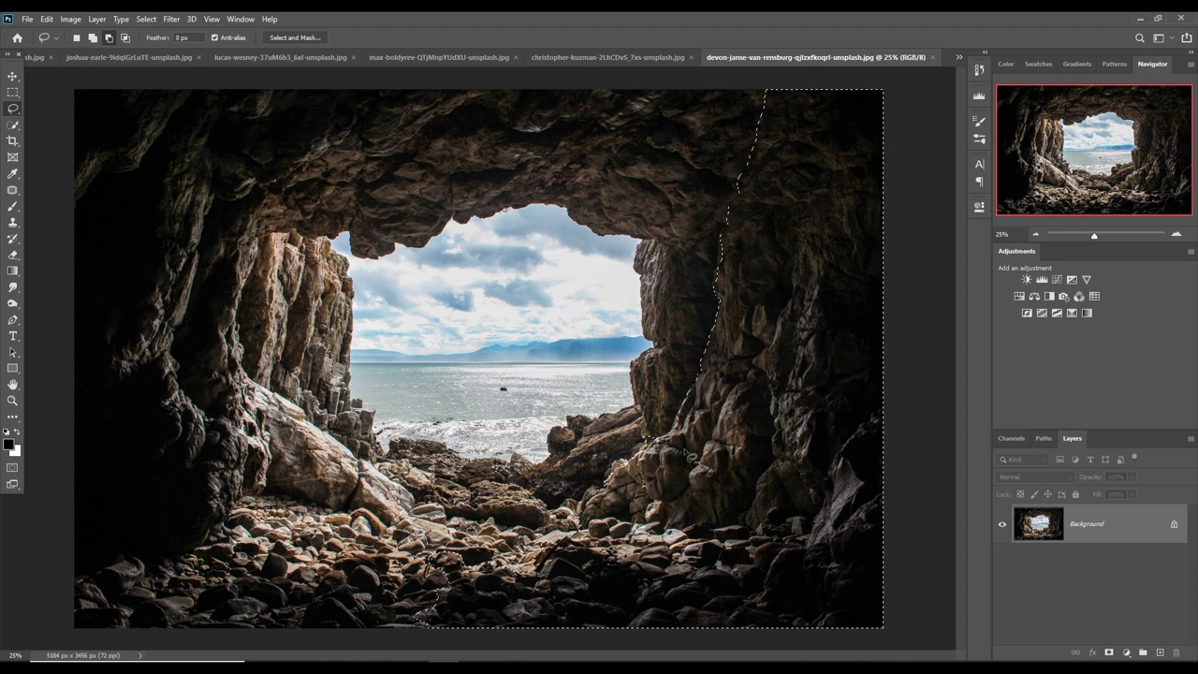
- Create a new 3840x2160 document
left_click(12, 76)
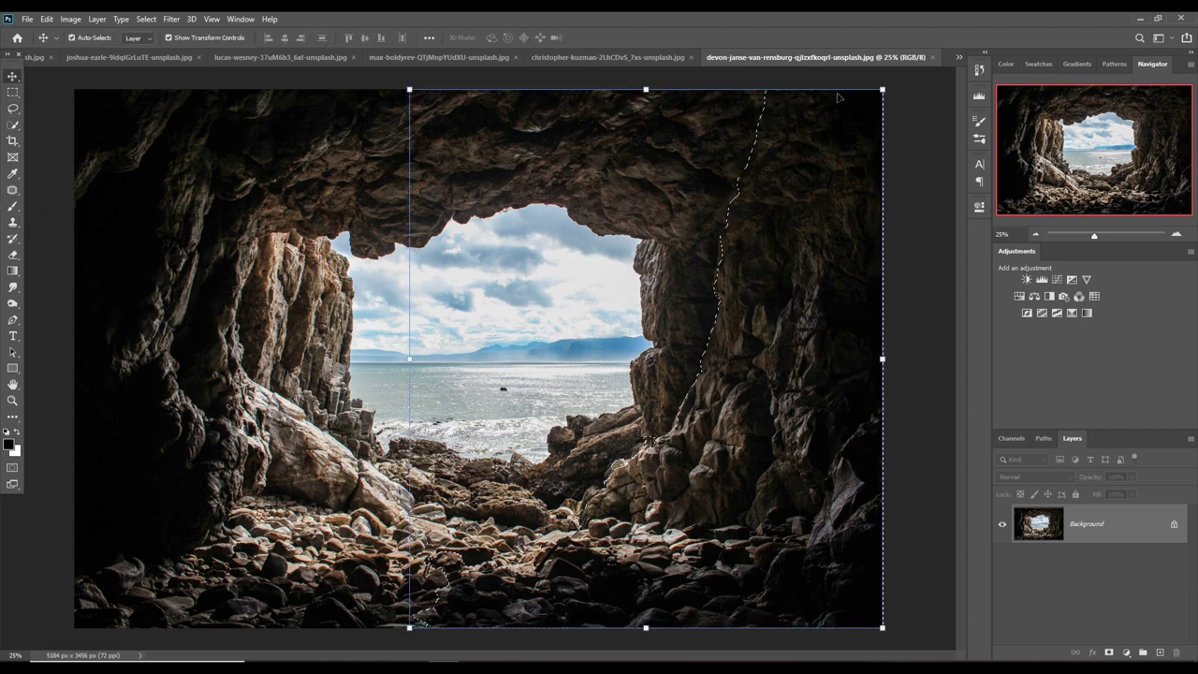
left_click(27, 21)
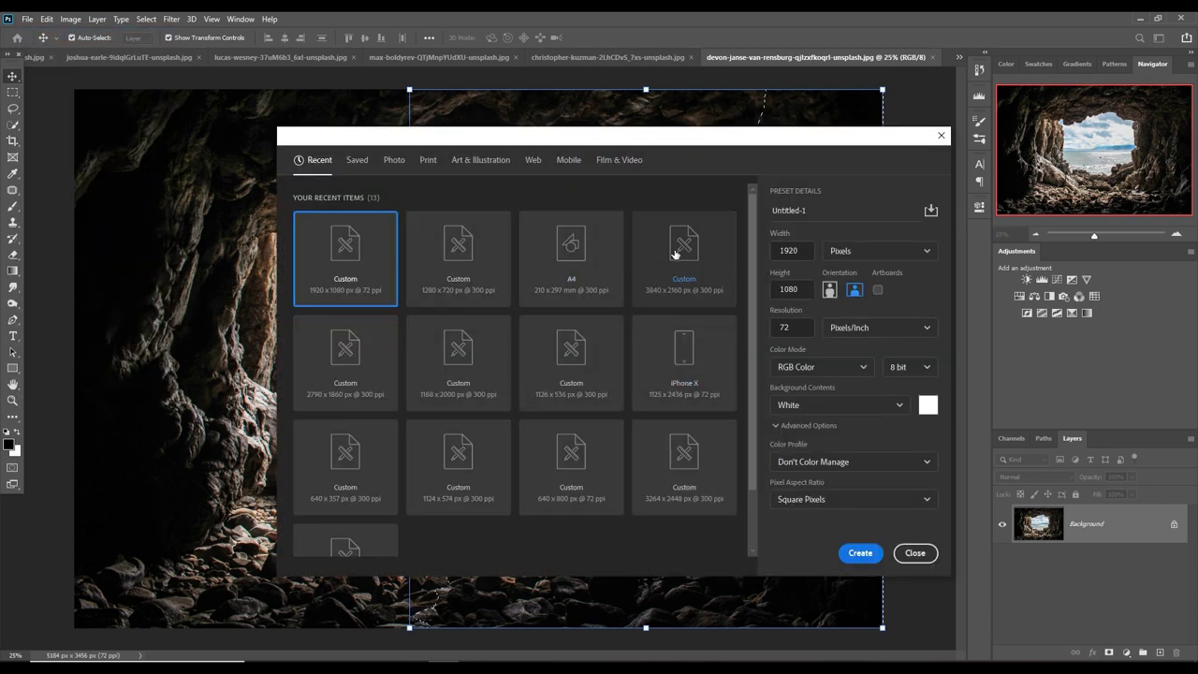
left_click(684, 257)
left_click(861, 552)
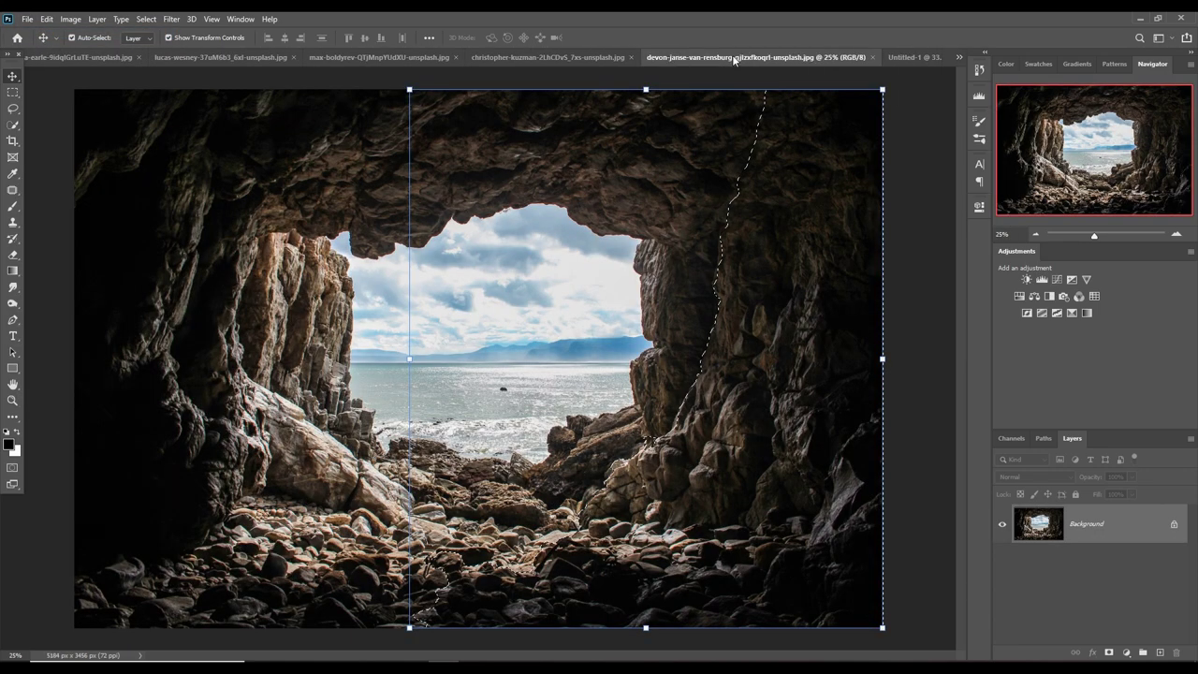
- Drag the selected cave rock into Untitled-1 and rotate it to lie along the bottom
mouse_move(676, 53)
left_mouse_down()
mouse_move(743, 121)
mouse_move(719, 129)
left_mouse_up()
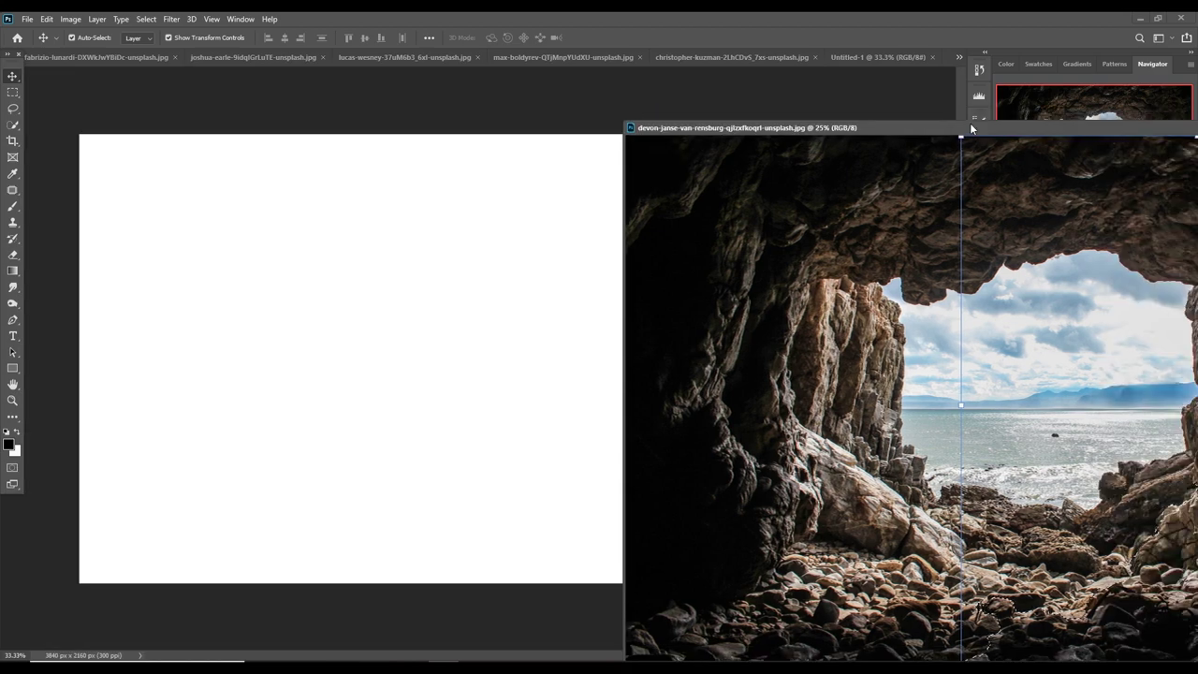
left_click_drag(878, 252, 196, 317)
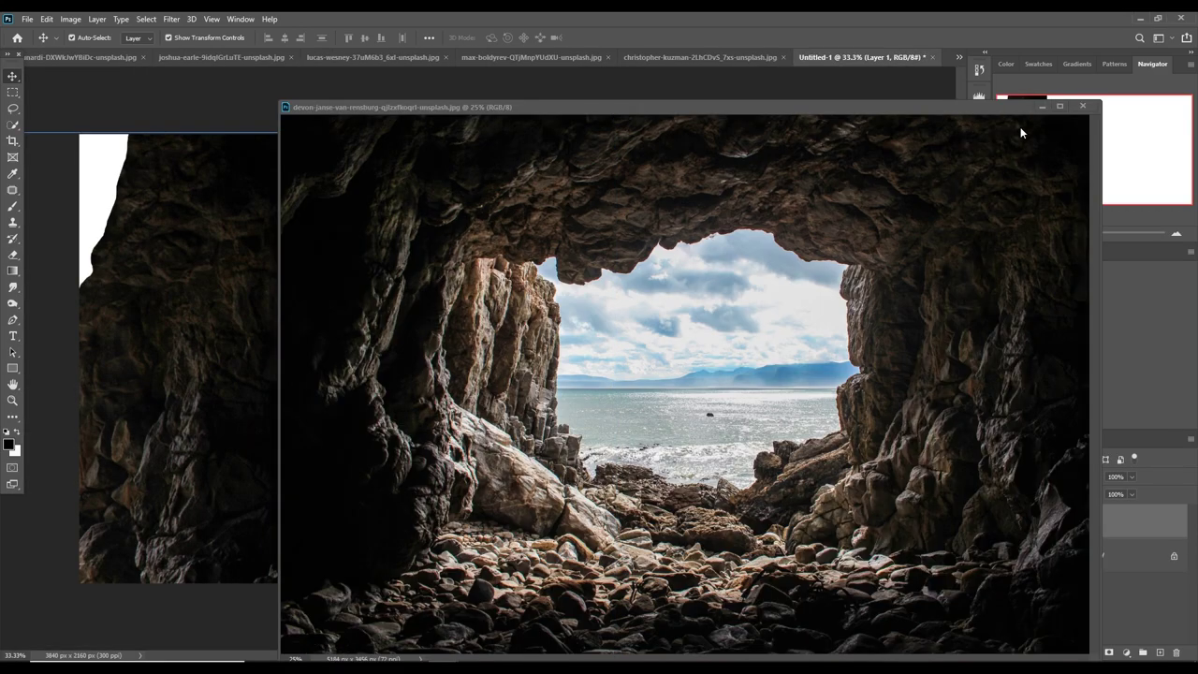
left_click(1042, 107)
mouse_move(302, 133)
left_mouse_down()
mouse_move(238, 396)
mouse_move(608, 281)
left_mouse_up()
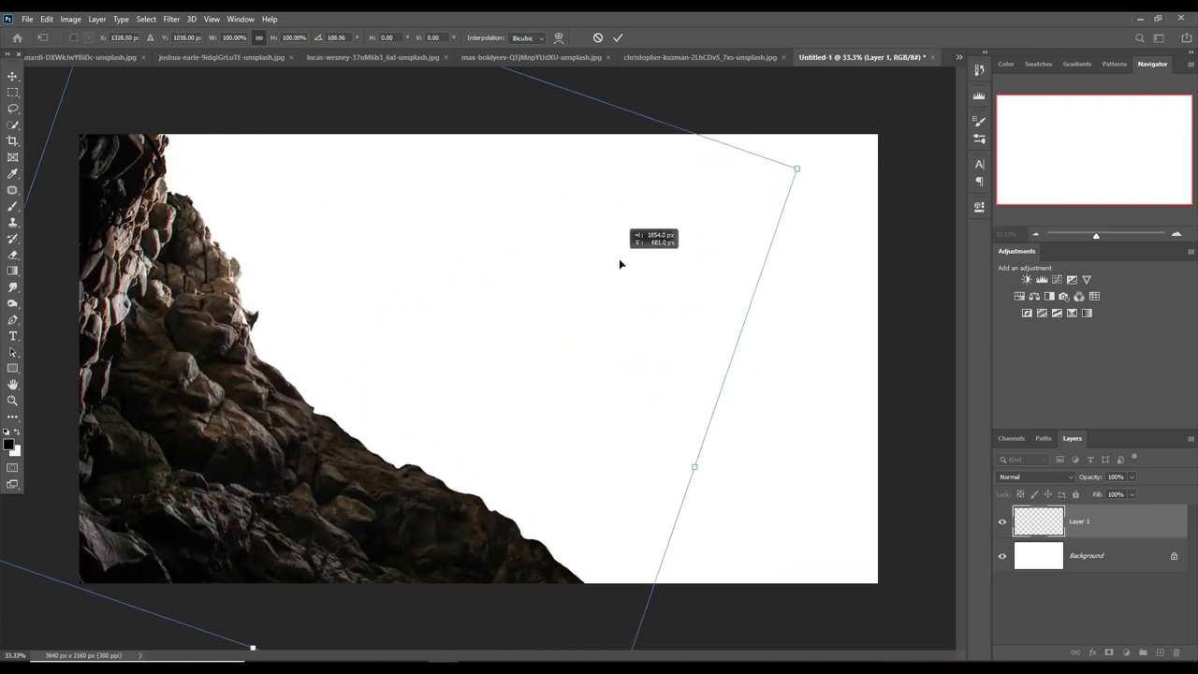
left_click_drag(612, 421, 625, 484)
mouse_move(807, 282)
left_mouse_down()
mouse_move(814, 208)
mouse_move(583, 118)
left_mouse_up()
- Commit the rock's rotation and deselect
key("l")
key("Return")
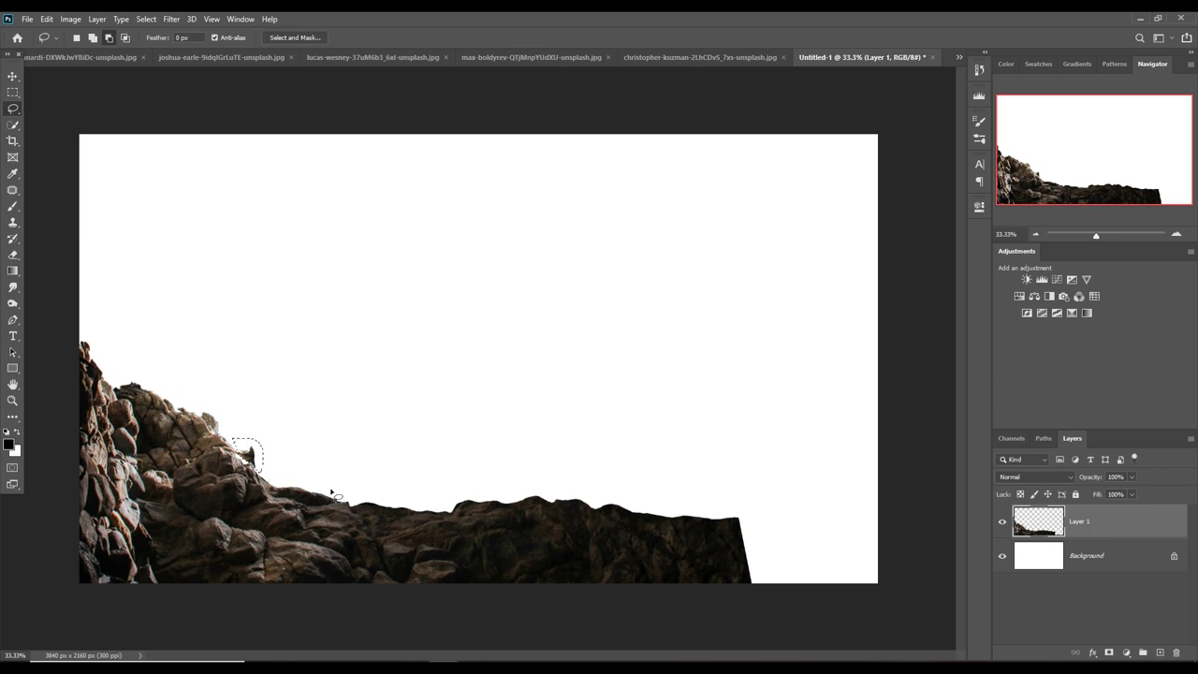
left_click(146, 18)
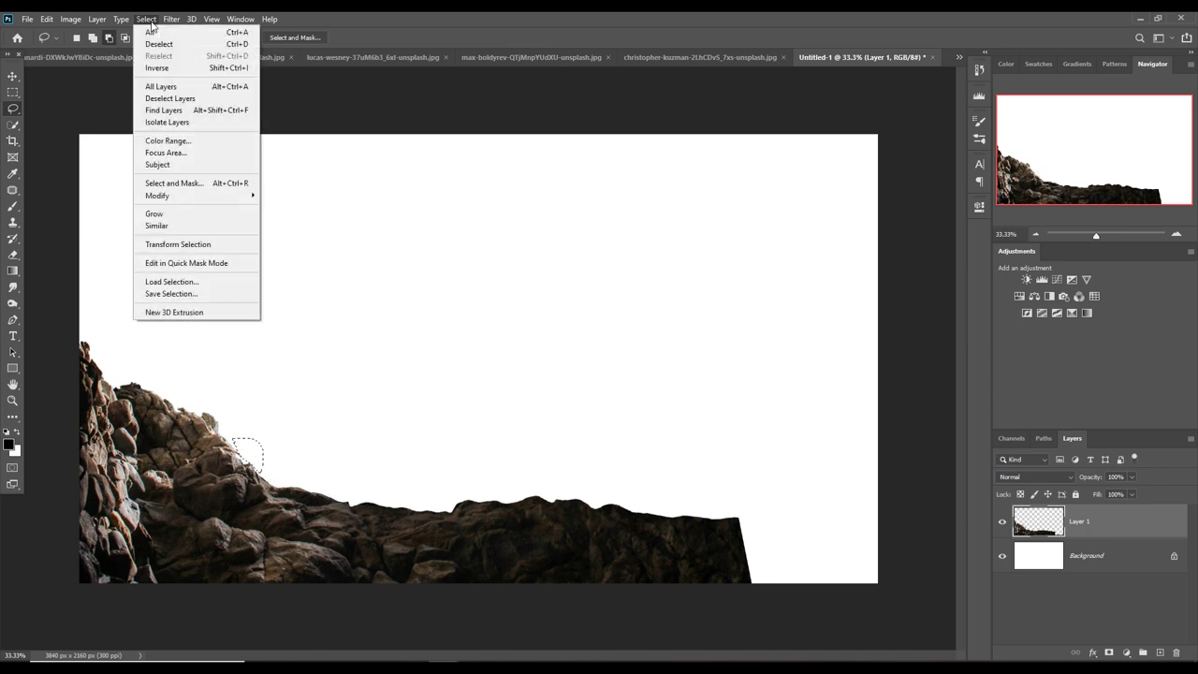
left_click(154, 41)
- Scale the rock layer to about 66.45%, move it down-left and tilt it about 7.6°
left_click(12, 76)
mouse_move(769, 188)
left_mouse_down()
mouse_move(575, 375)
mouse_move(534, 525)
mouse_move(516, 480)
left_mouse_up()
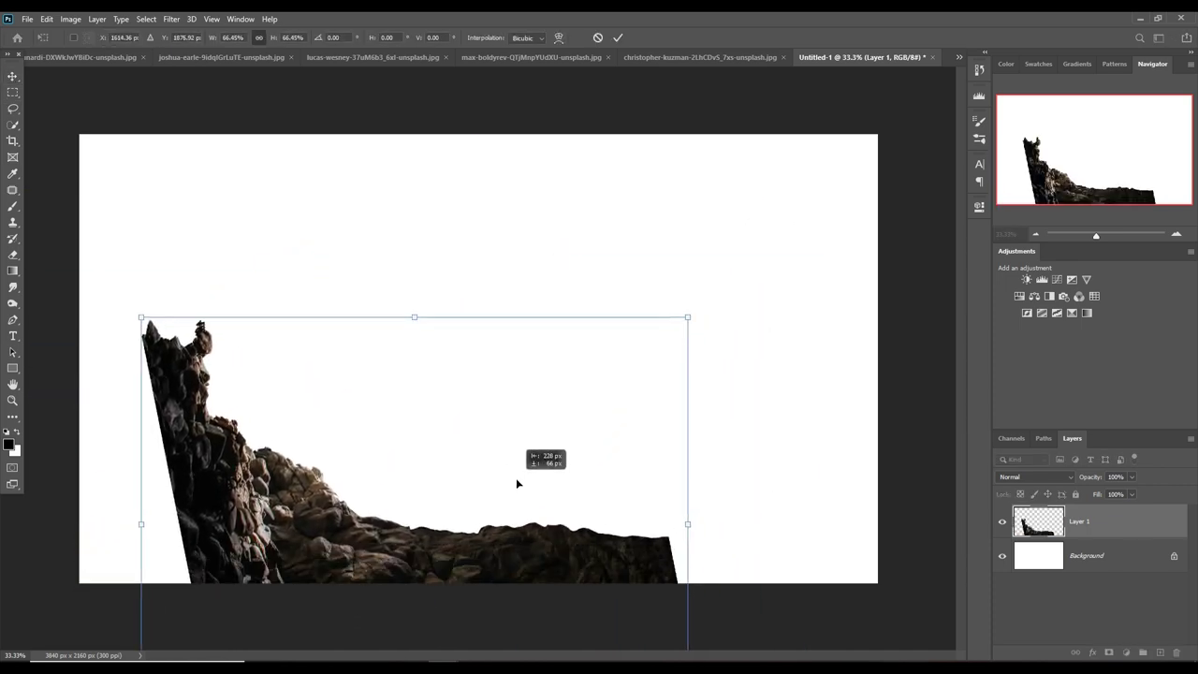
mouse_move(690, 363)
left_mouse_down()
mouse_move(739, 377)
mouse_move(706, 402)
left_mouse_up()
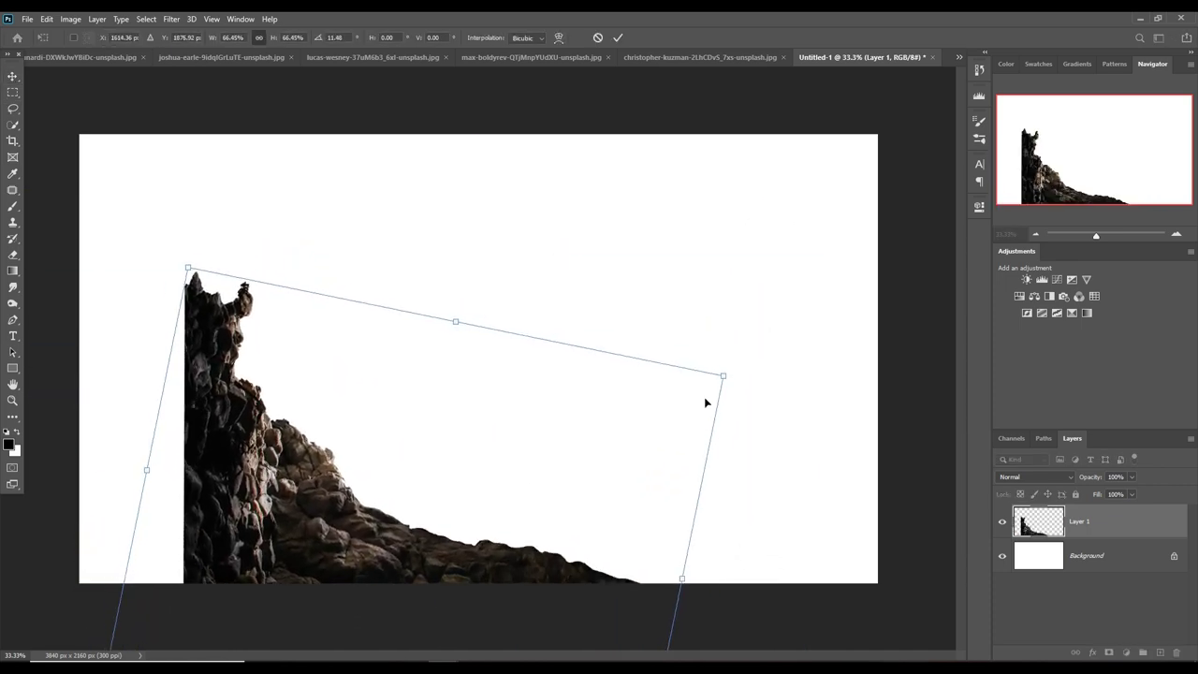
left_click_drag(641, 494, 648, 460)
left_click_drag(758, 341, 755, 313)
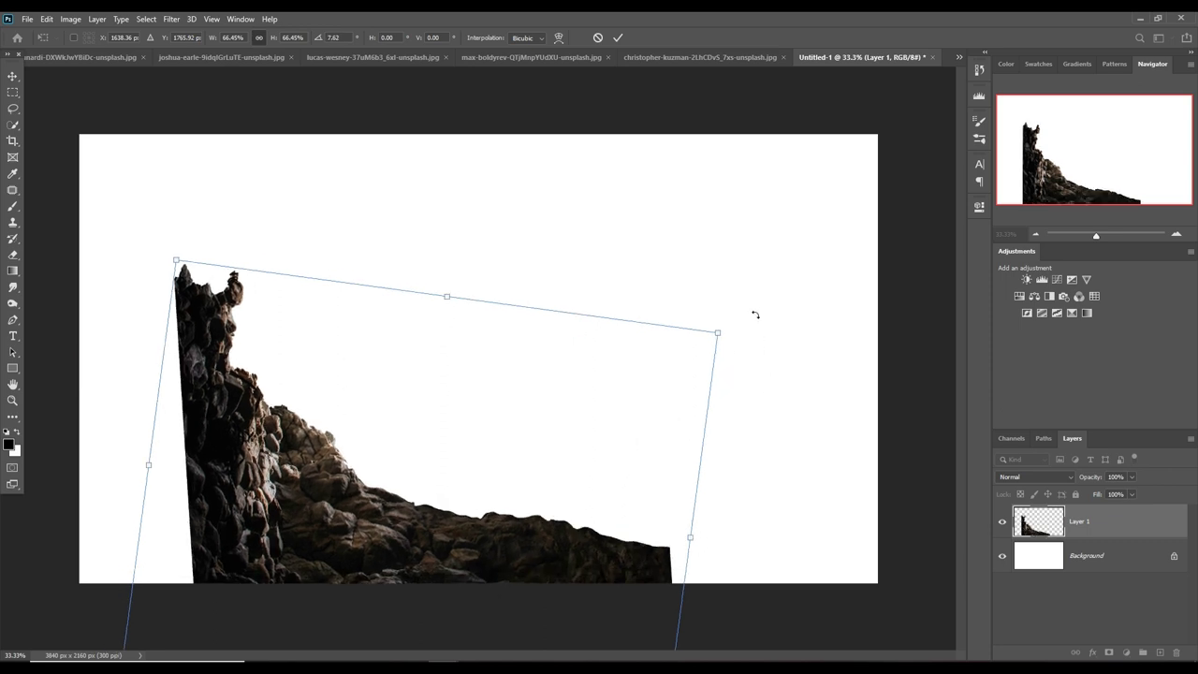
left_click(618, 39)
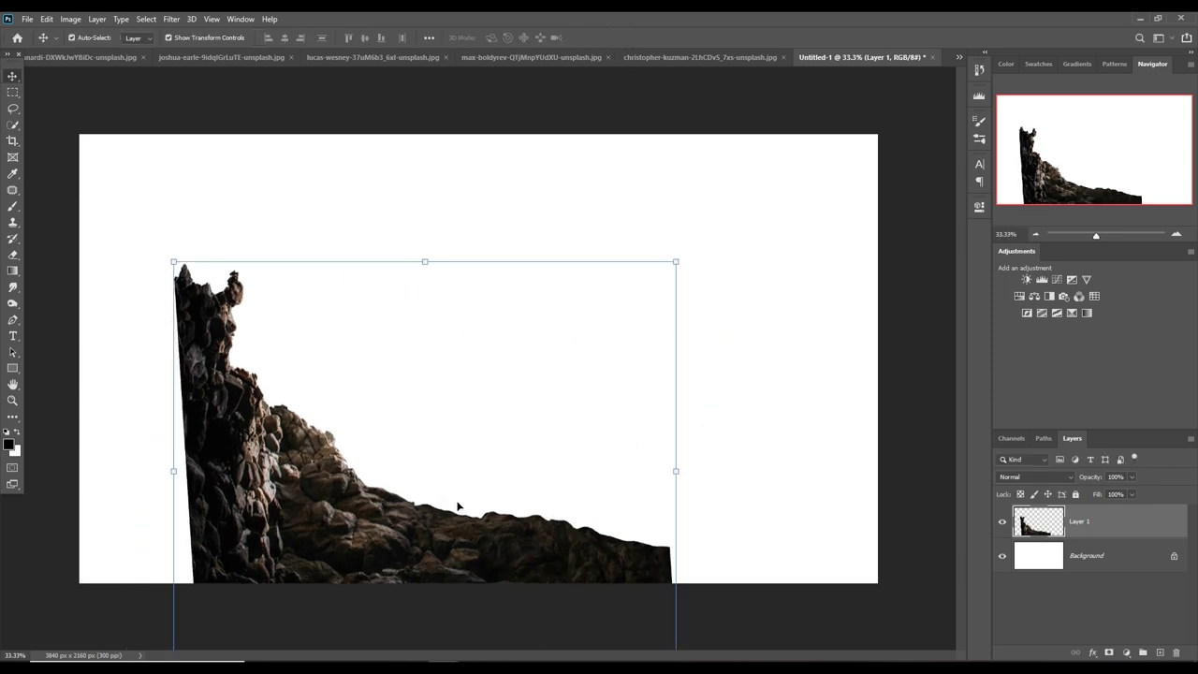
left_click(46, 19)
mouse_move(66, 304)
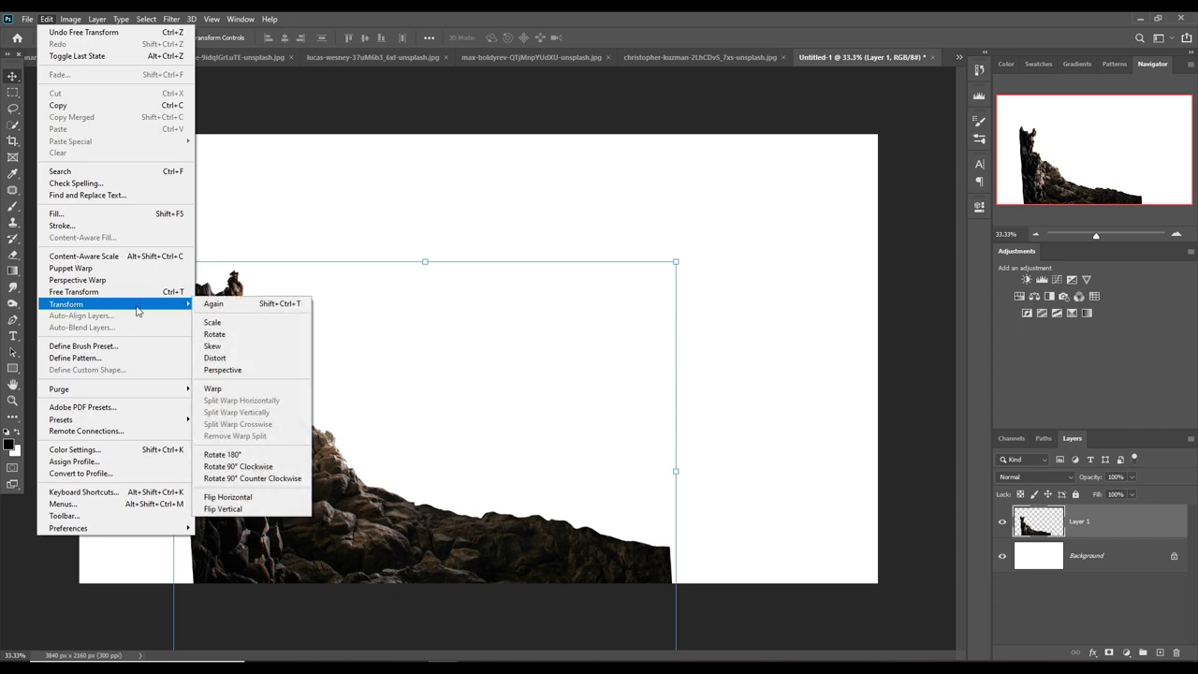
- Warp the rock across the canvas width, curving a tall left cliff and raising the right ground
left_click(215, 390)
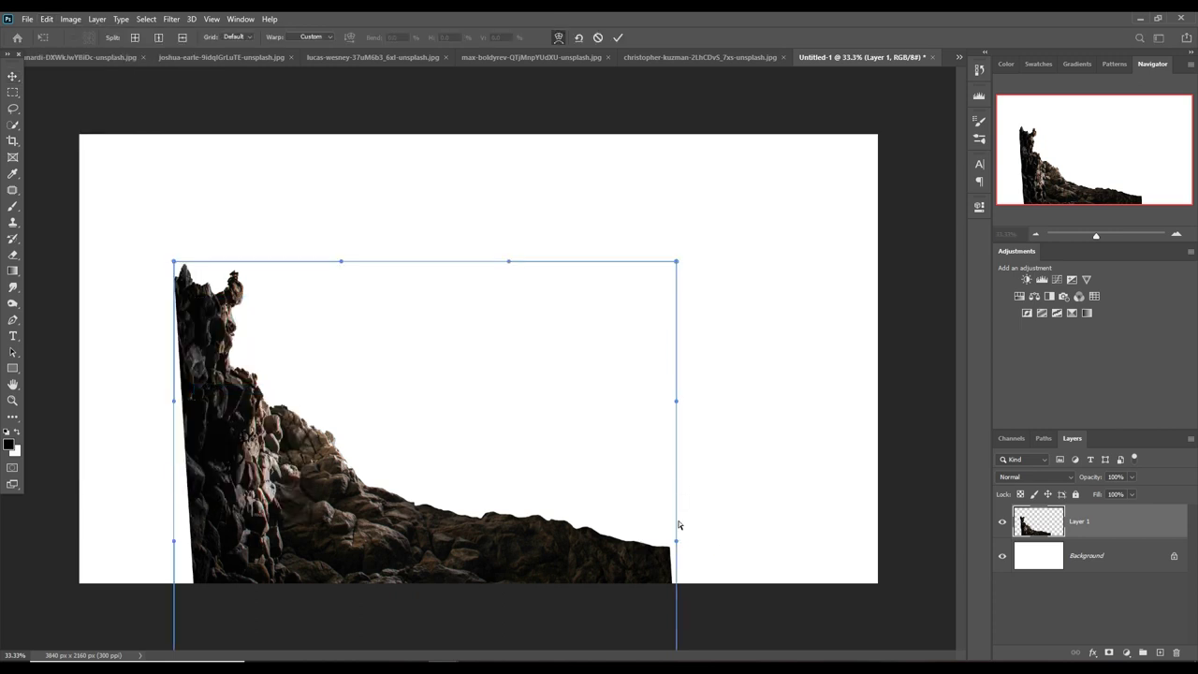
mouse_move(680, 525)
left_mouse_down()
mouse_move(852, 545)
mouse_move(899, 590)
left_mouse_up()
left_click_drag(272, 562, 140, 561)
mouse_move(163, 323)
left_mouse_down()
mouse_move(122, 323)
mouse_move(70, 365)
left_mouse_up()
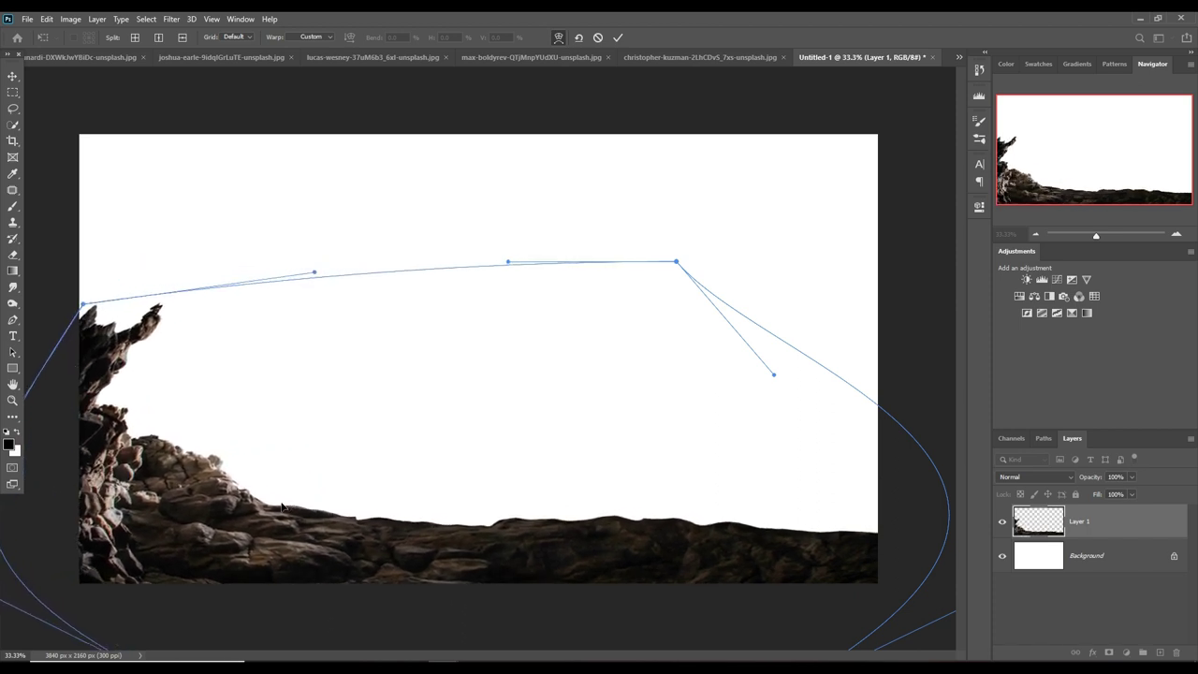
key("ctrl+z")
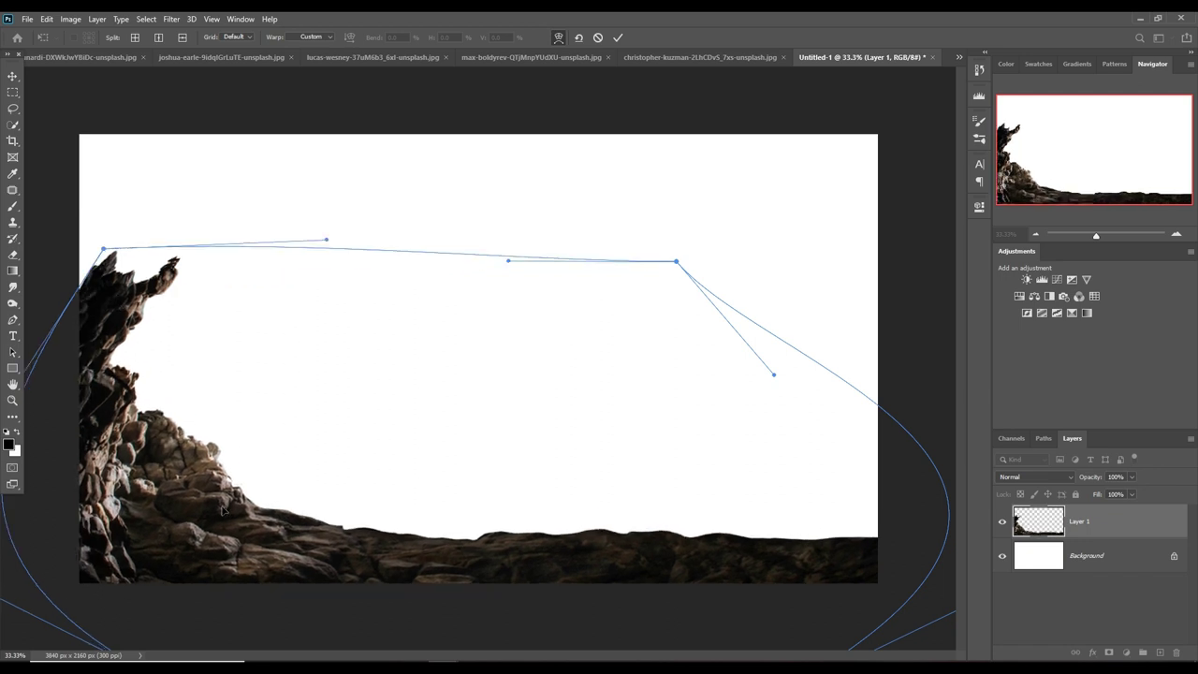
left_click_drag(91, 417, 85, 357)
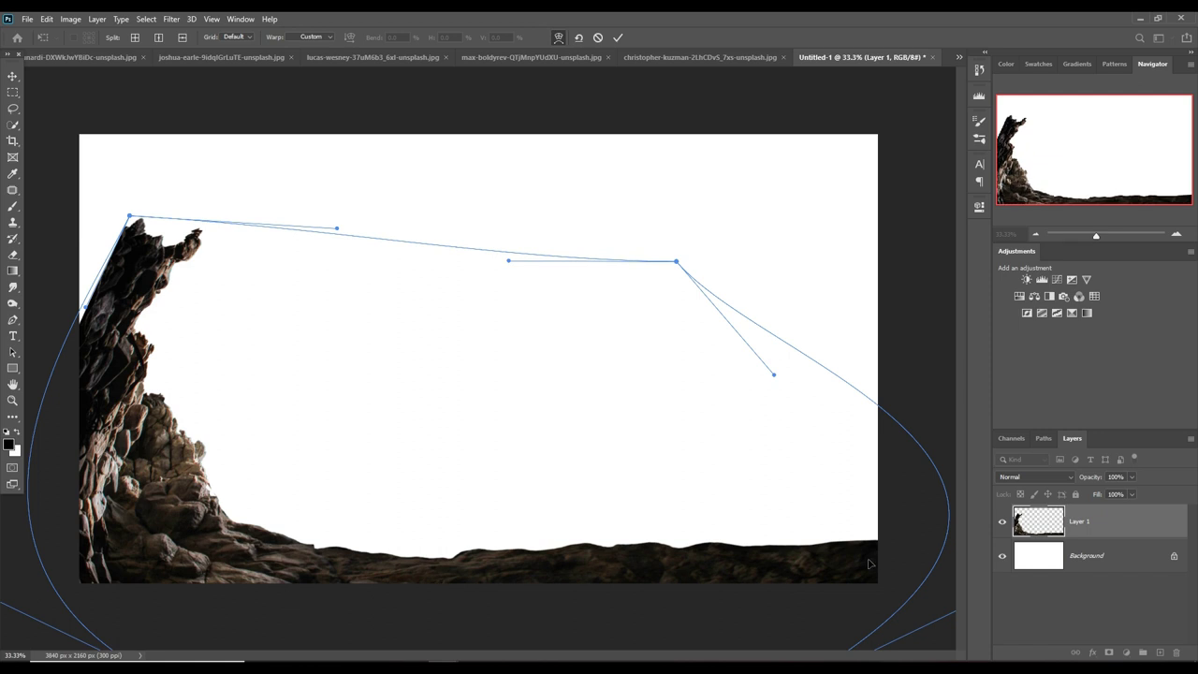
mouse_move(870, 562)
left_mouse_down()
mouse_move(860, 442)
mouse_move(805, 561)
left_mouse_up()
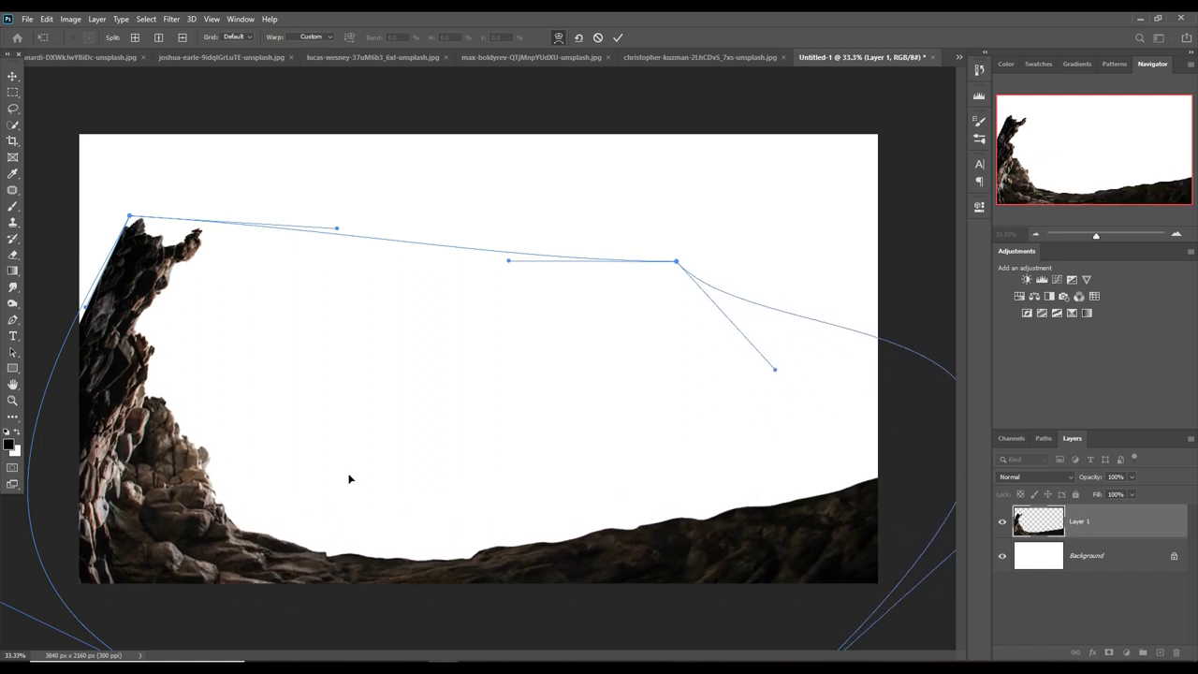
mouse_move(351, 479)
left_mouse_down()
mouse_move(138, 277)
mouse_move(125, 350)
left_mouse_up()
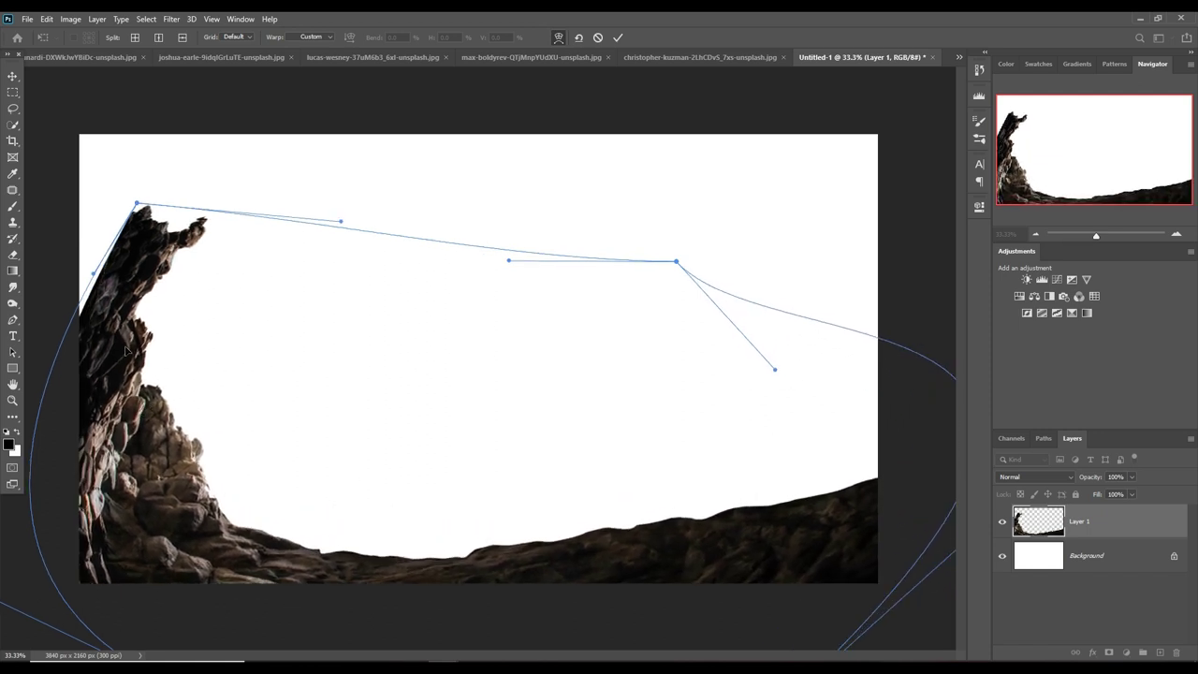
left_click_drag(149, 239, 150, 235)
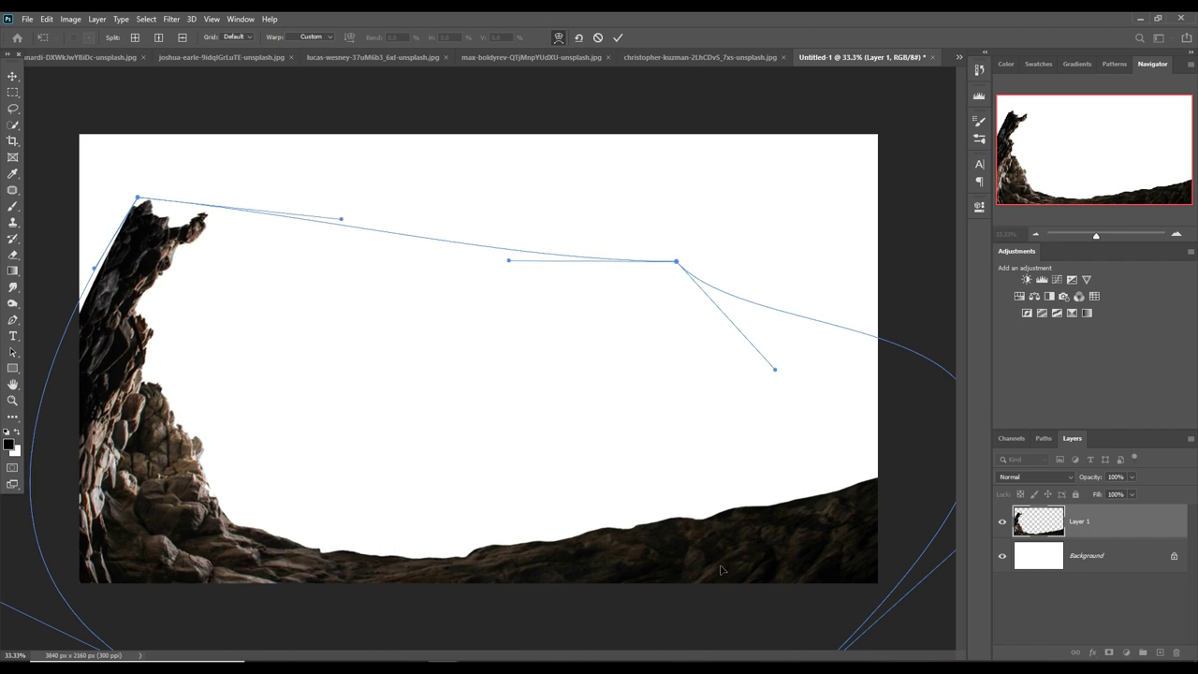
left_click(618, 38)
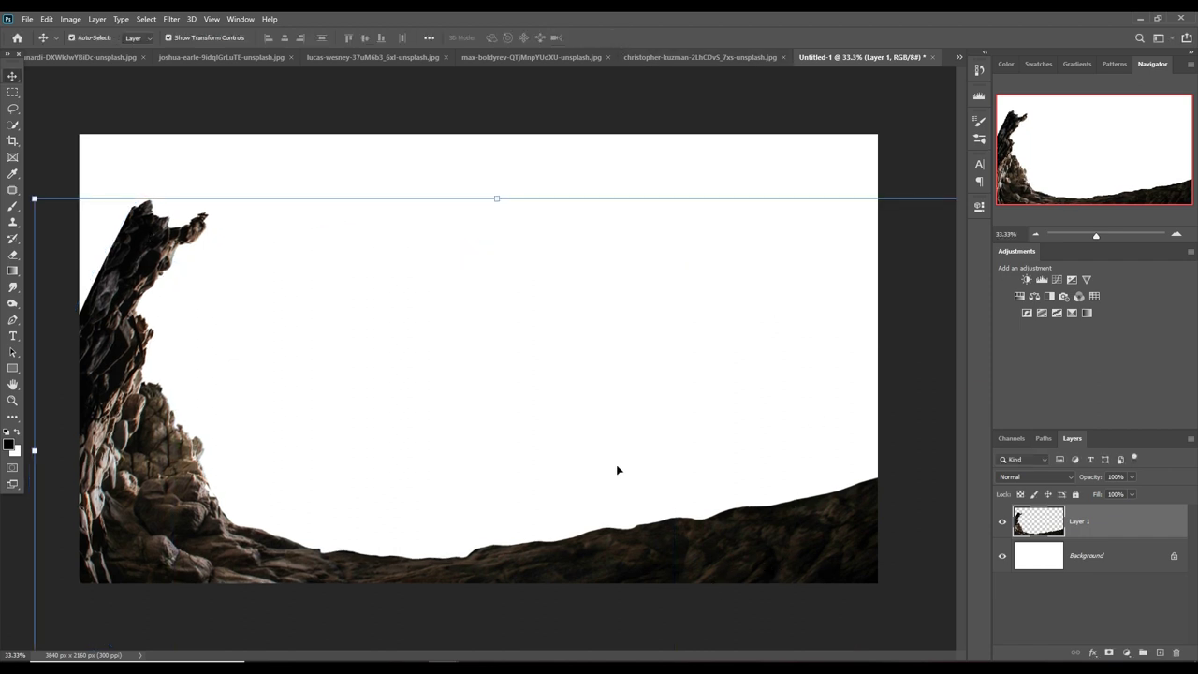
- Lasso the tall left rock peak and copy it onto a new layer
left_click(13, 108)
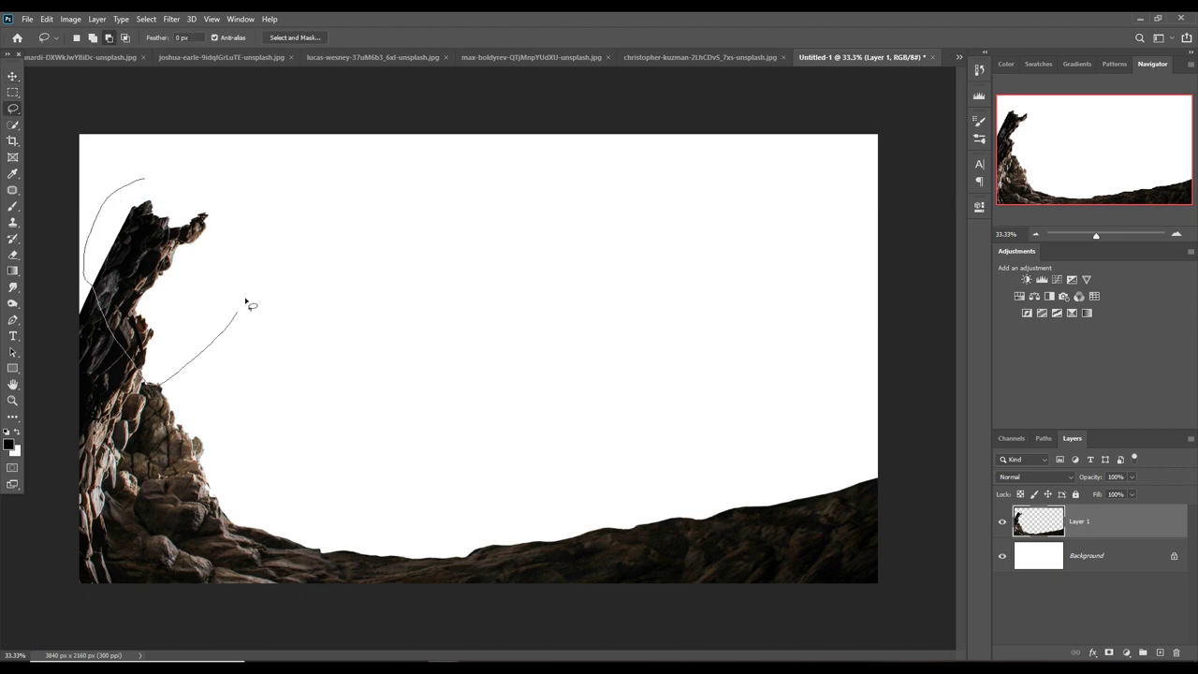
left_click_drag(245, 304, 138, 177)
key("ctrl+j")
- Flip the copied peak horizontally, rotate it about 68° to extend the cliff, and add an empty layer
left_click(14, 79)
left_click(46, 19)
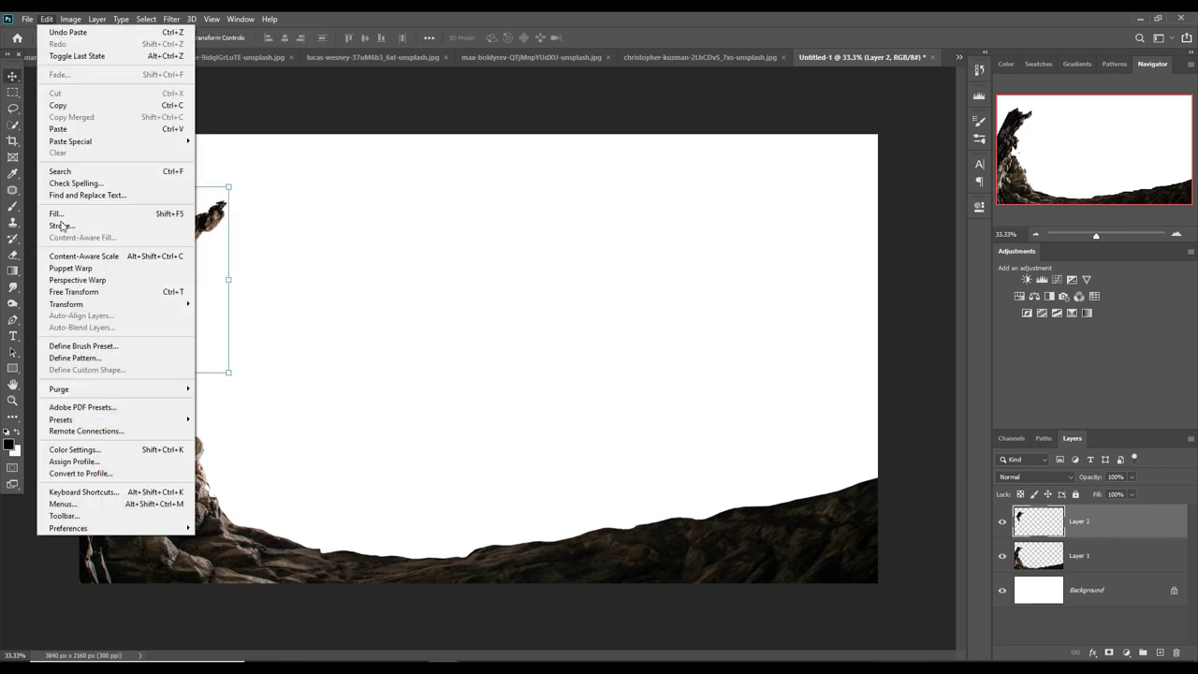
left_click(227, 498)
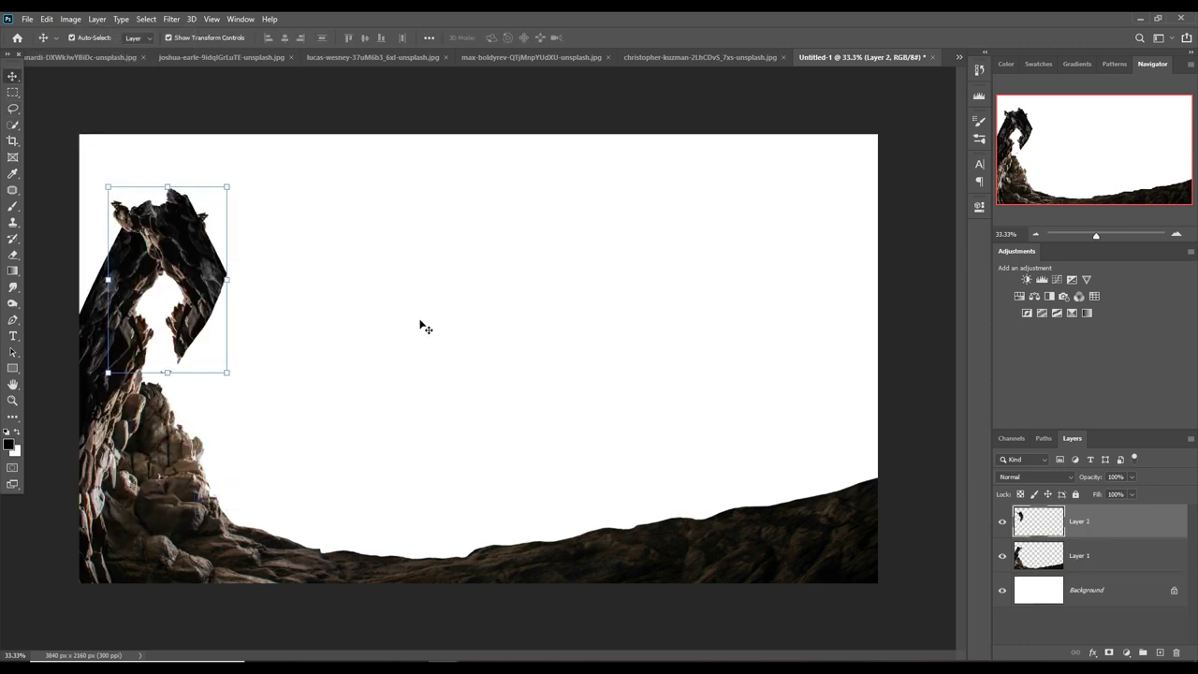
mouse_move(240, 179)
left_mouse_down()
mouse_move(271, 346)
mouse_move(264, 229)
mouse_move(274, 281)
mouse_move(124, 302)
left_mouse_up()
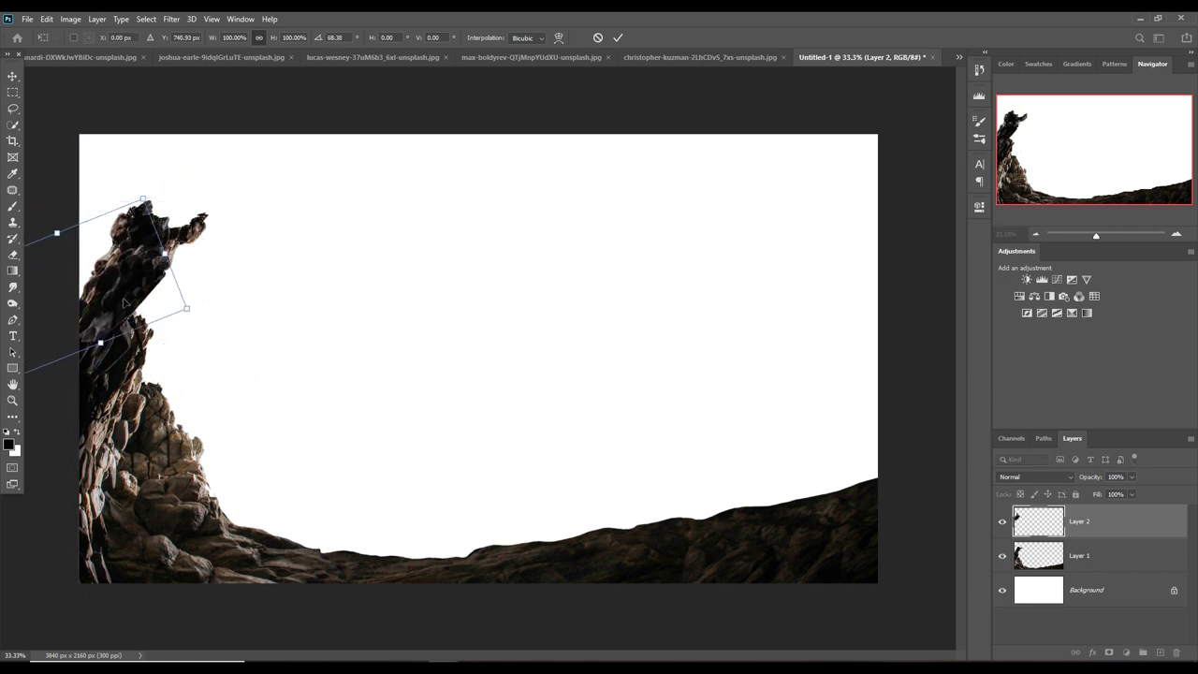
left_click(618, 37)
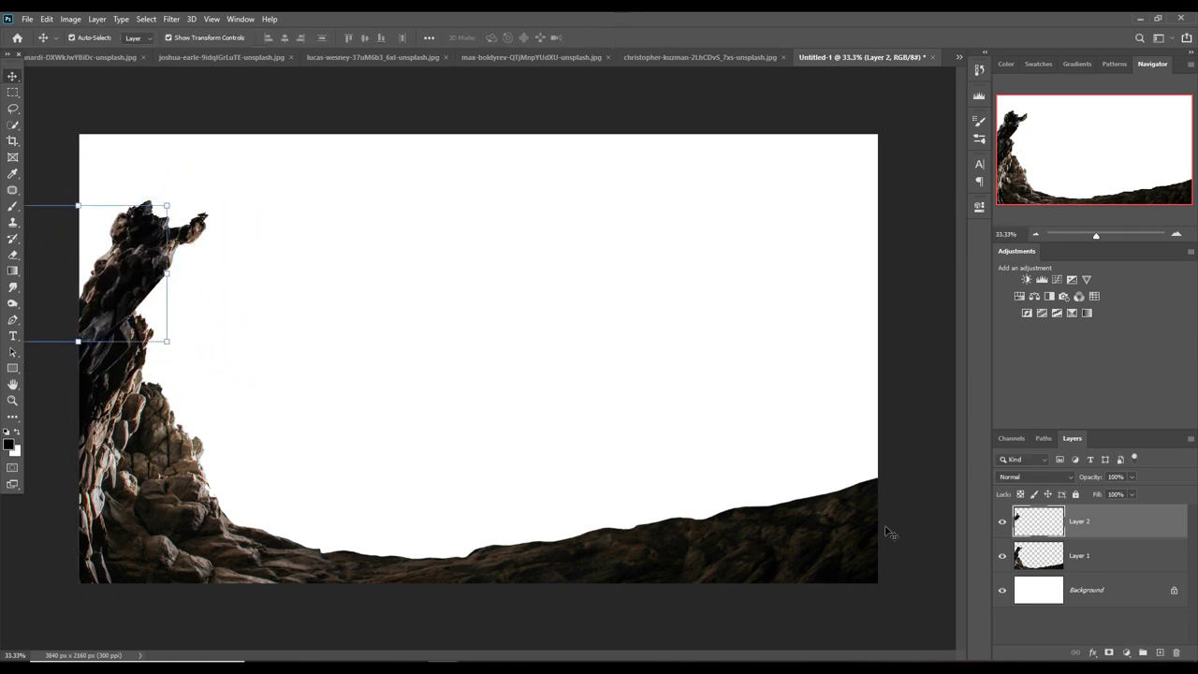
left_click(1160, 653)
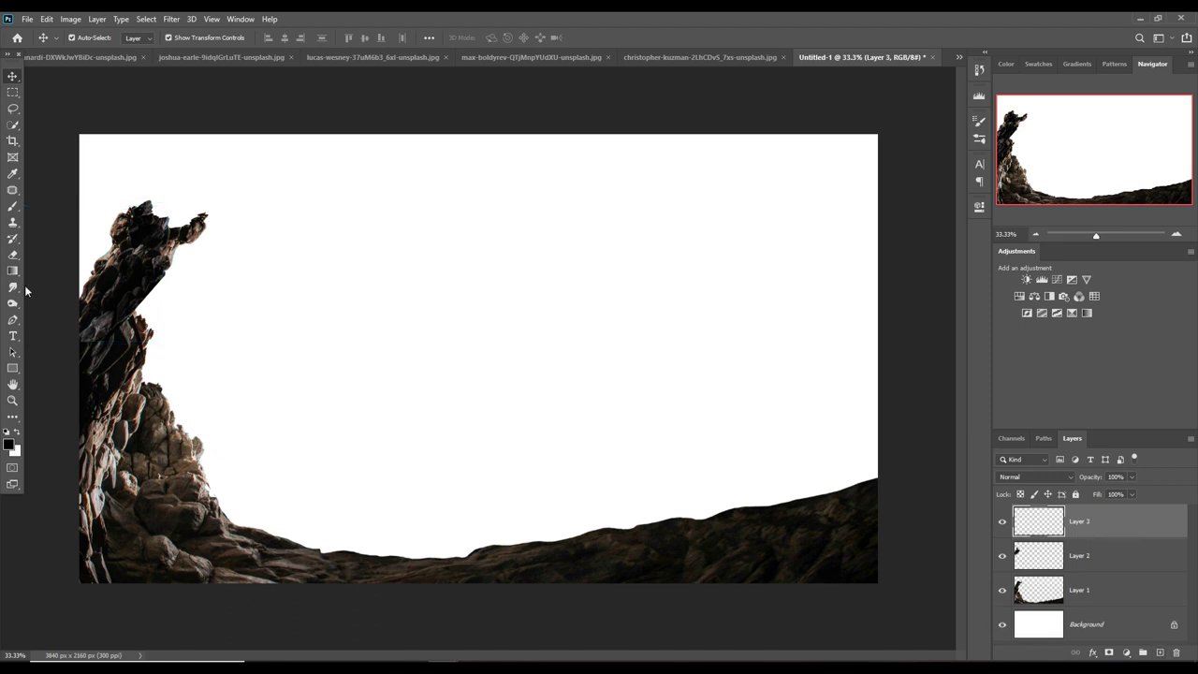
- Paint a soft shadow along the rock edge on the new layer and mask part of it away
left_click(11, 208)
left_click_drag(206, 248, 160, 309)
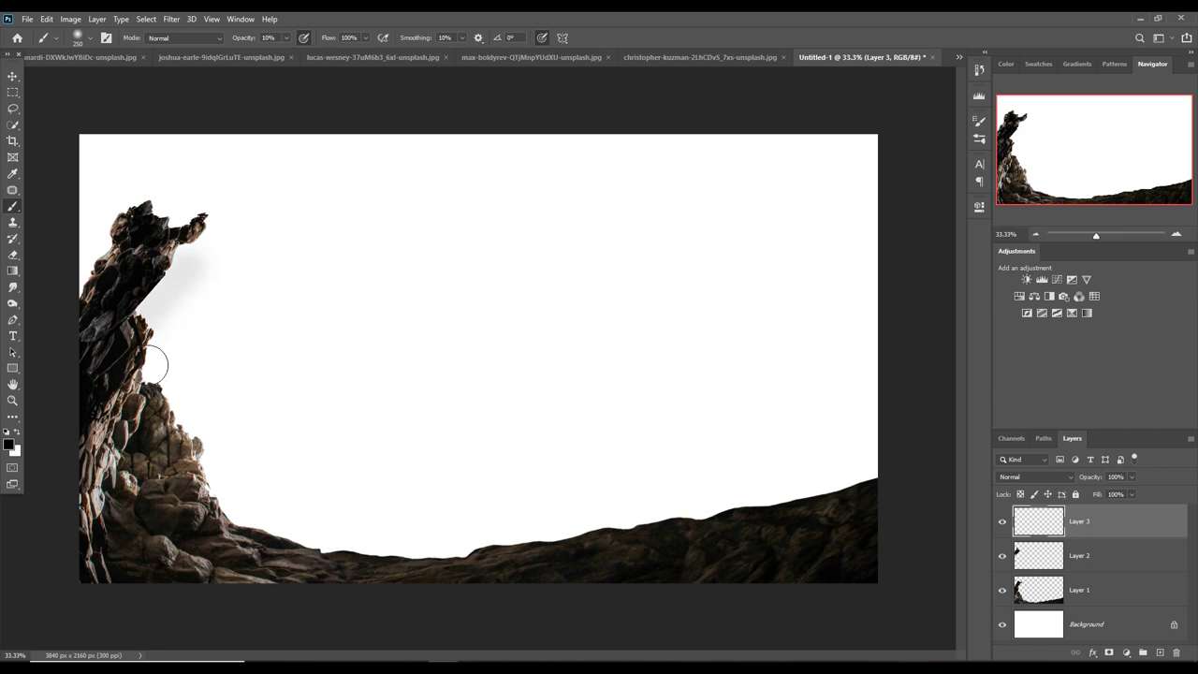
left_click_drag(201, 239, 140, 375)
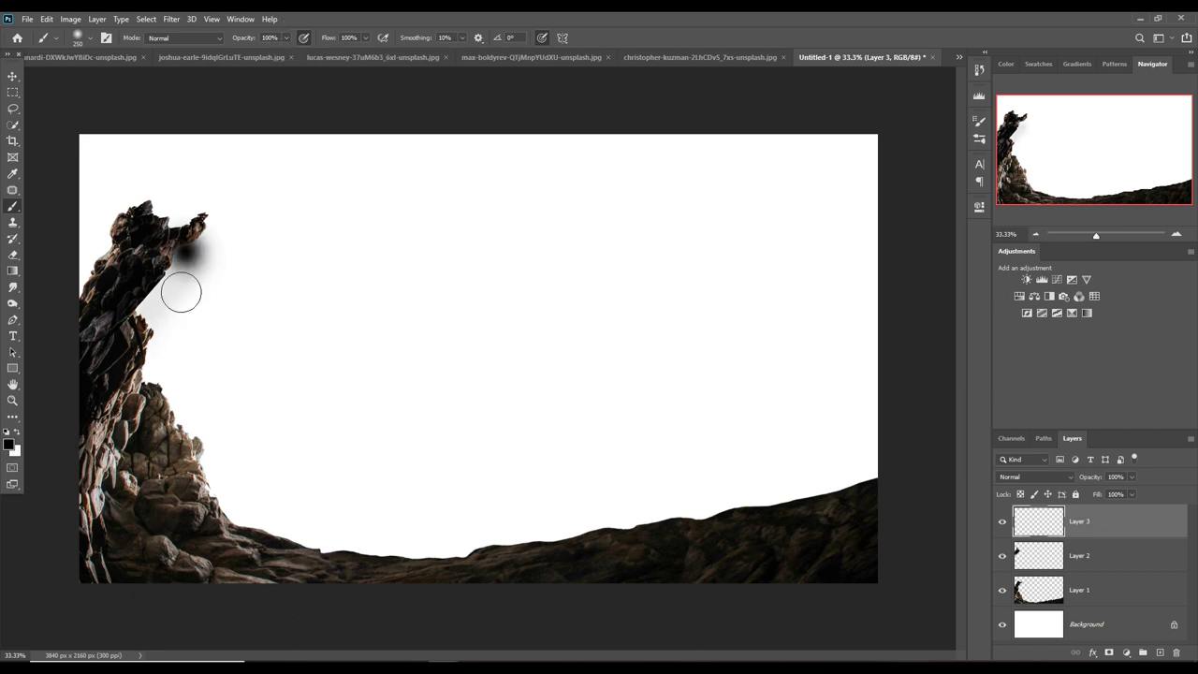
key("ctrl+z")
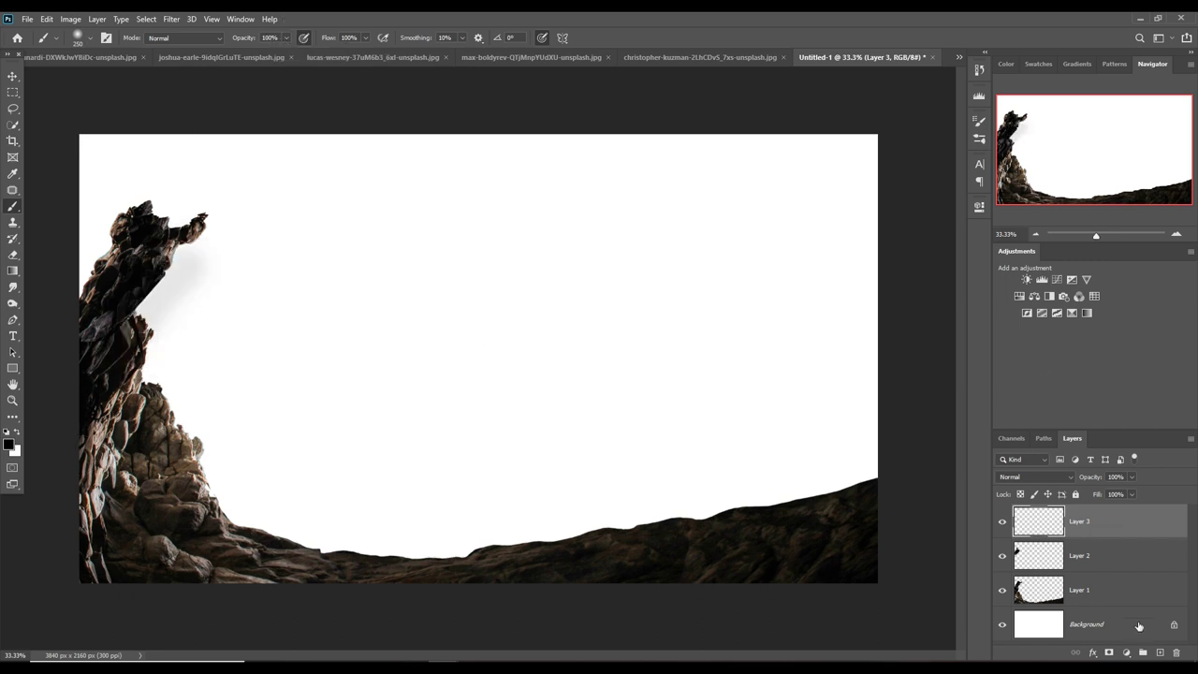
left_click(1110, 652)
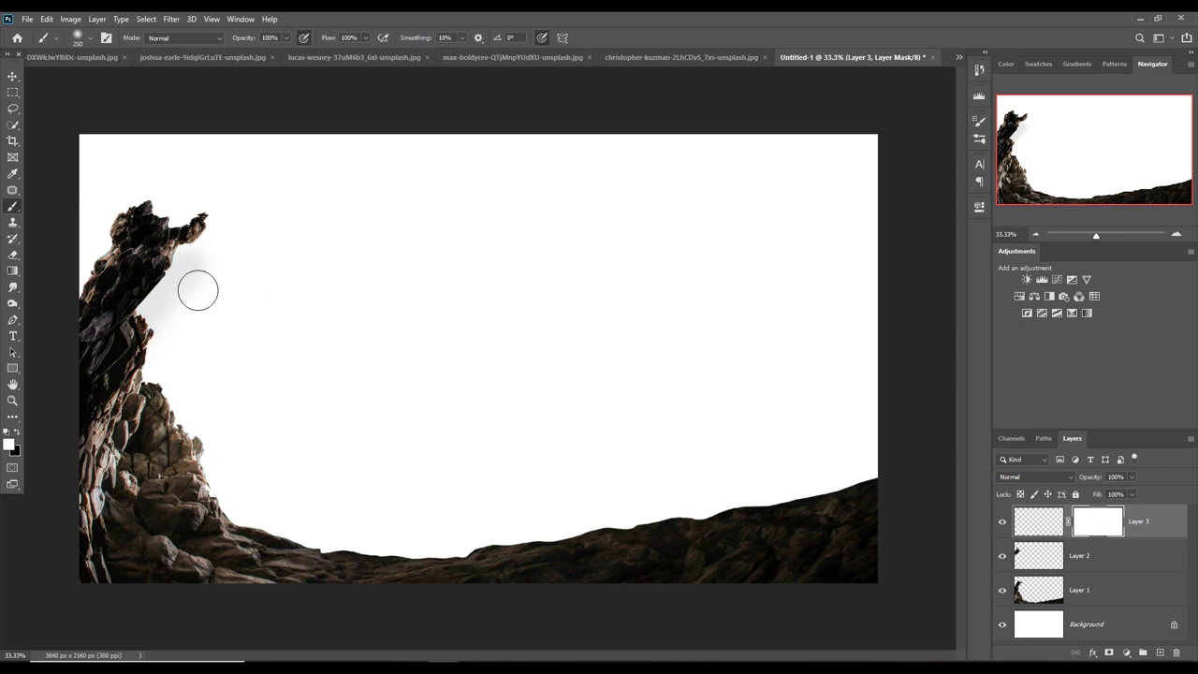
left_click(5, 432)
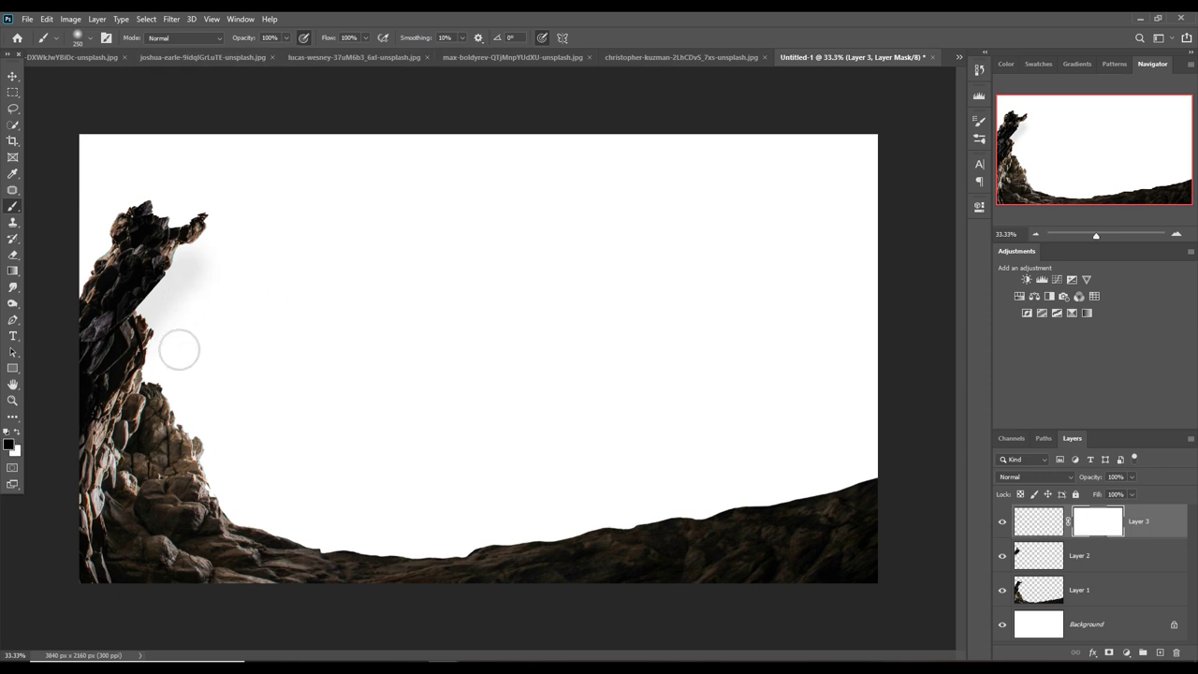
left_click_drag(202, 263, 155, 354)
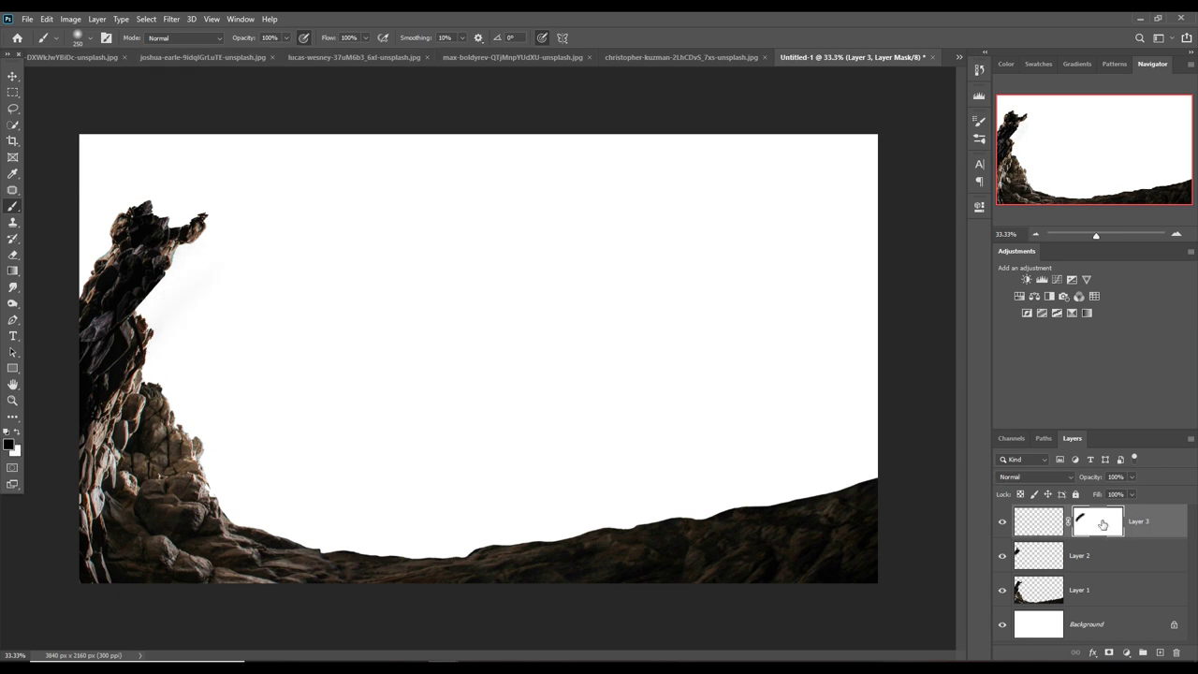
- Remove the shadow layer and mask out the light haze along Layer 2's edge
key("ctrl+e")
left_click(1109, 652)
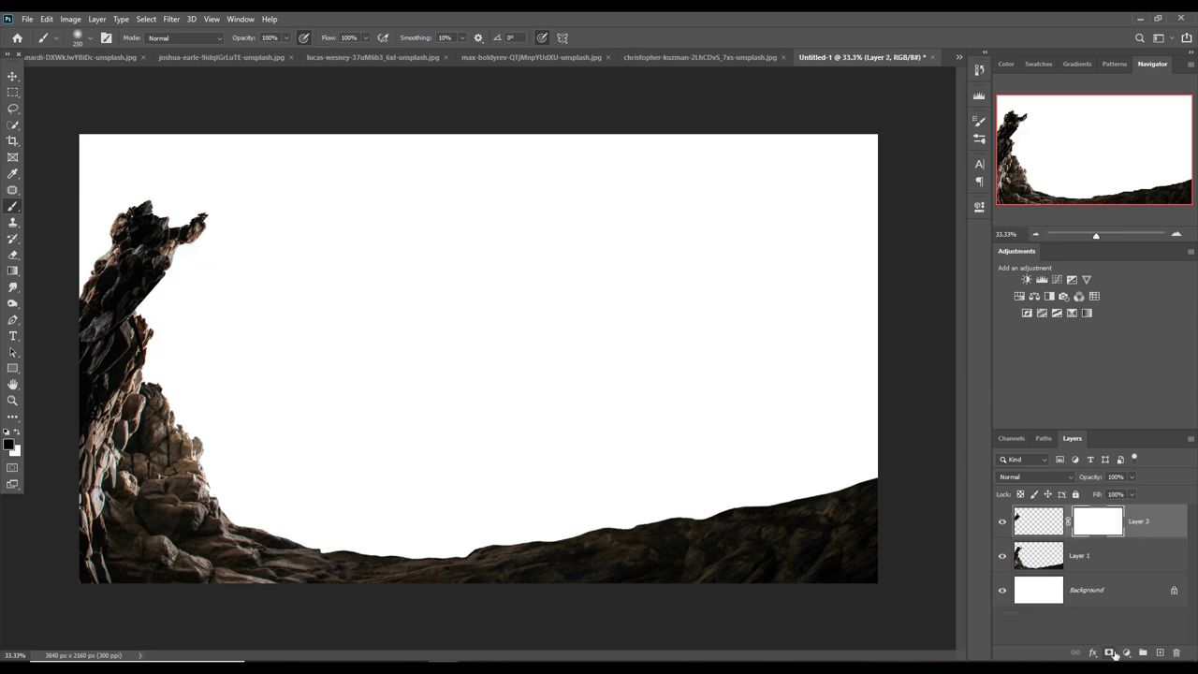
left_click_drag(173, 319, 143, 363)
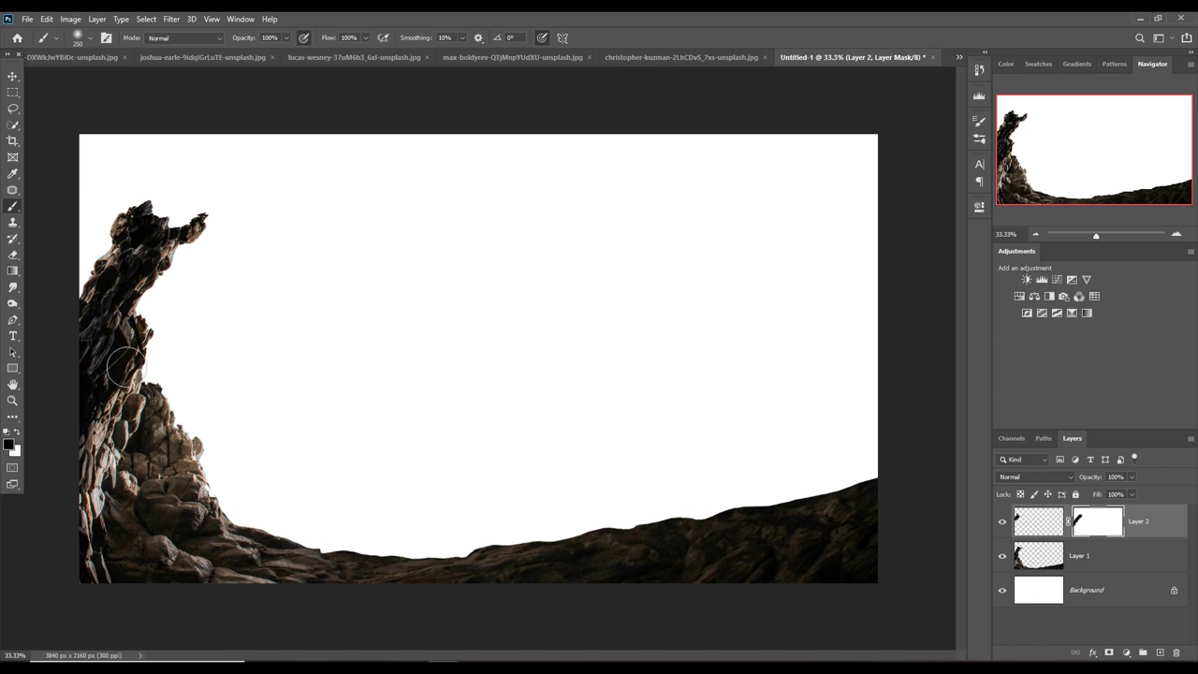
- Clip the two rock layers together, then bring up the rock arch photo
key("v")
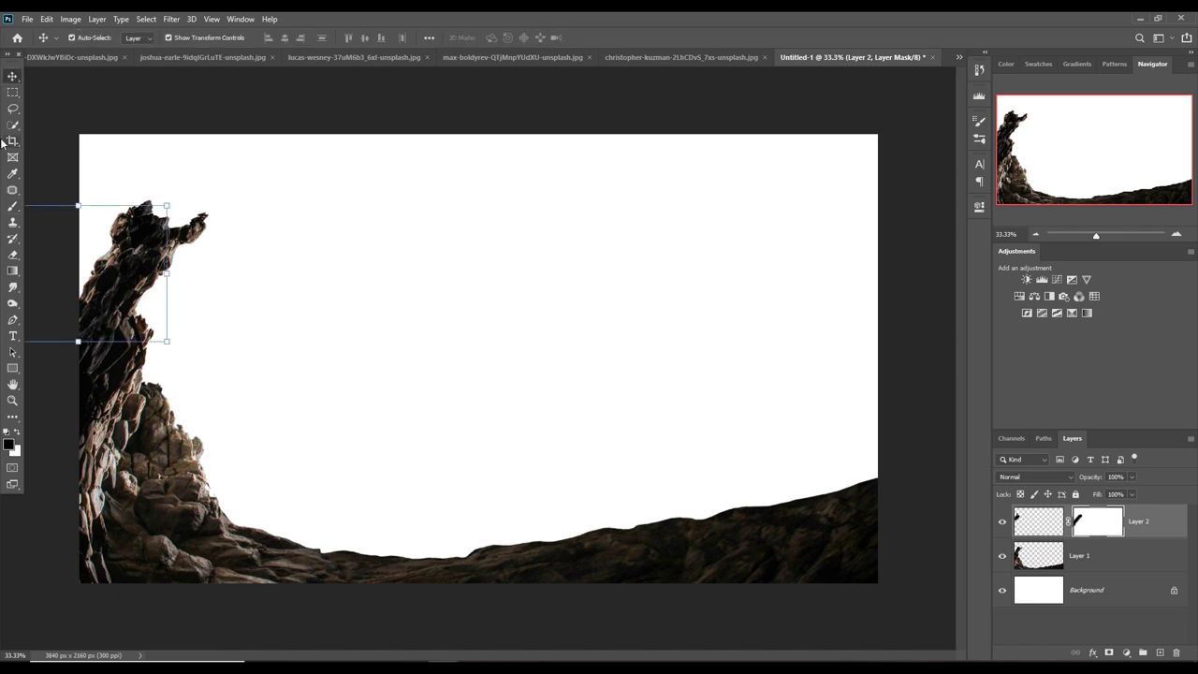
left_click(1135, 561, "shift")
right_click(1135, 562)
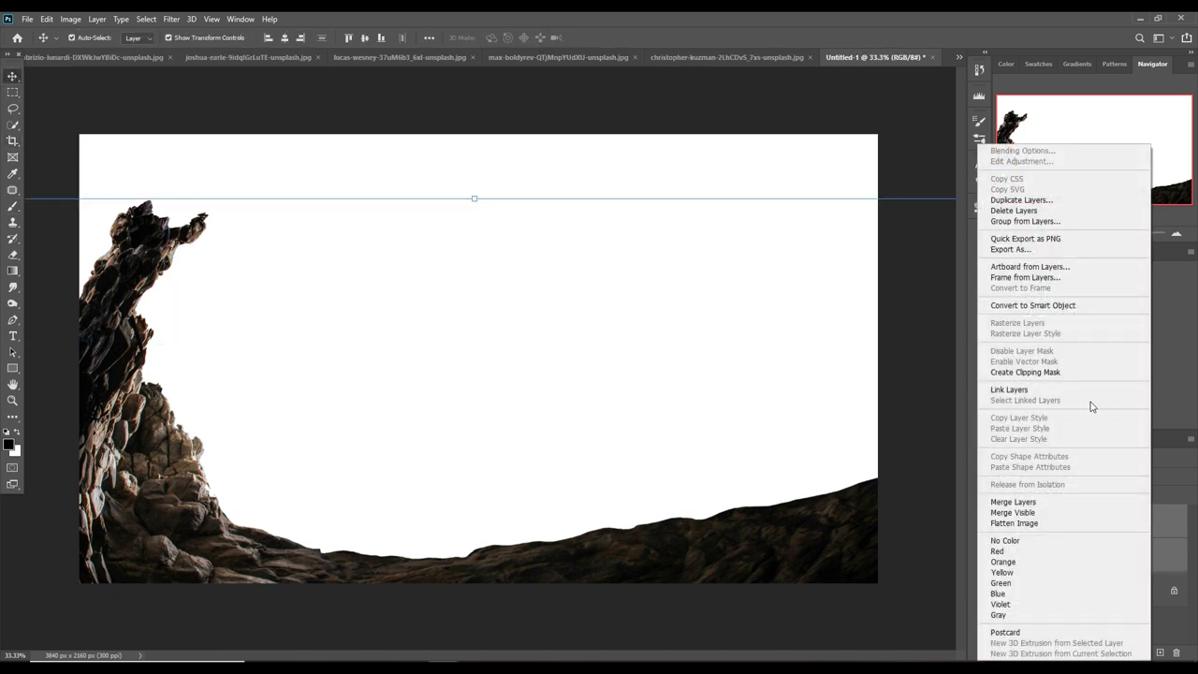
left_click(1070, 375)
left_click(749, 468)
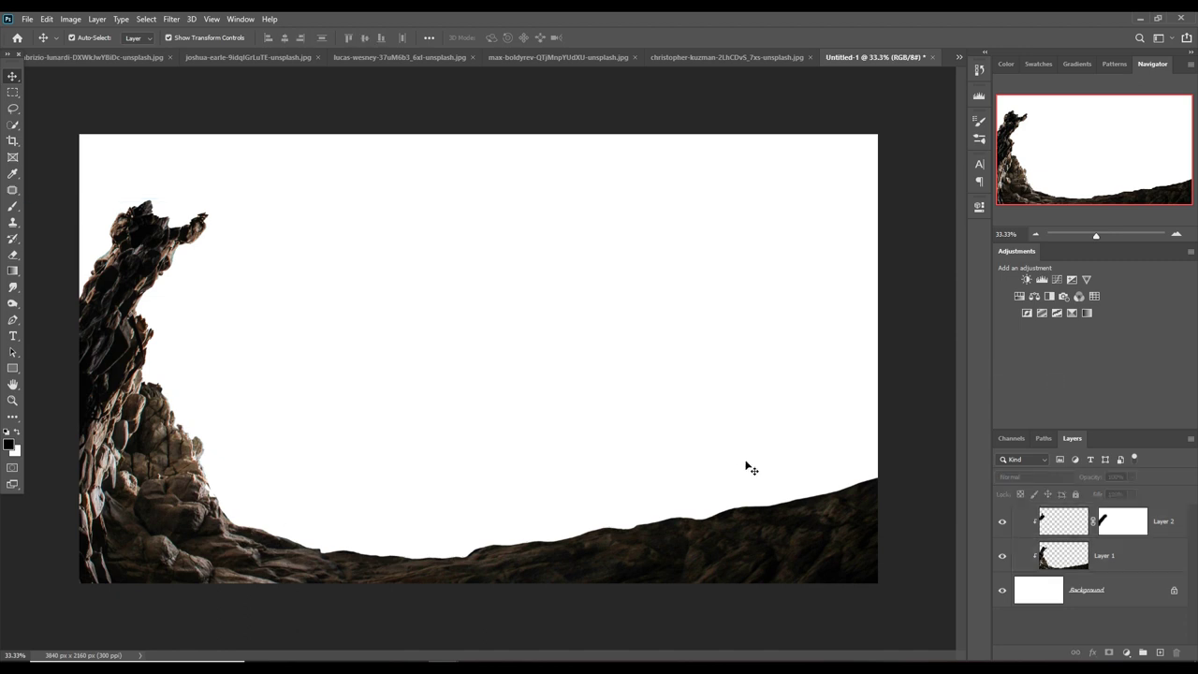
left_click(697, 57)
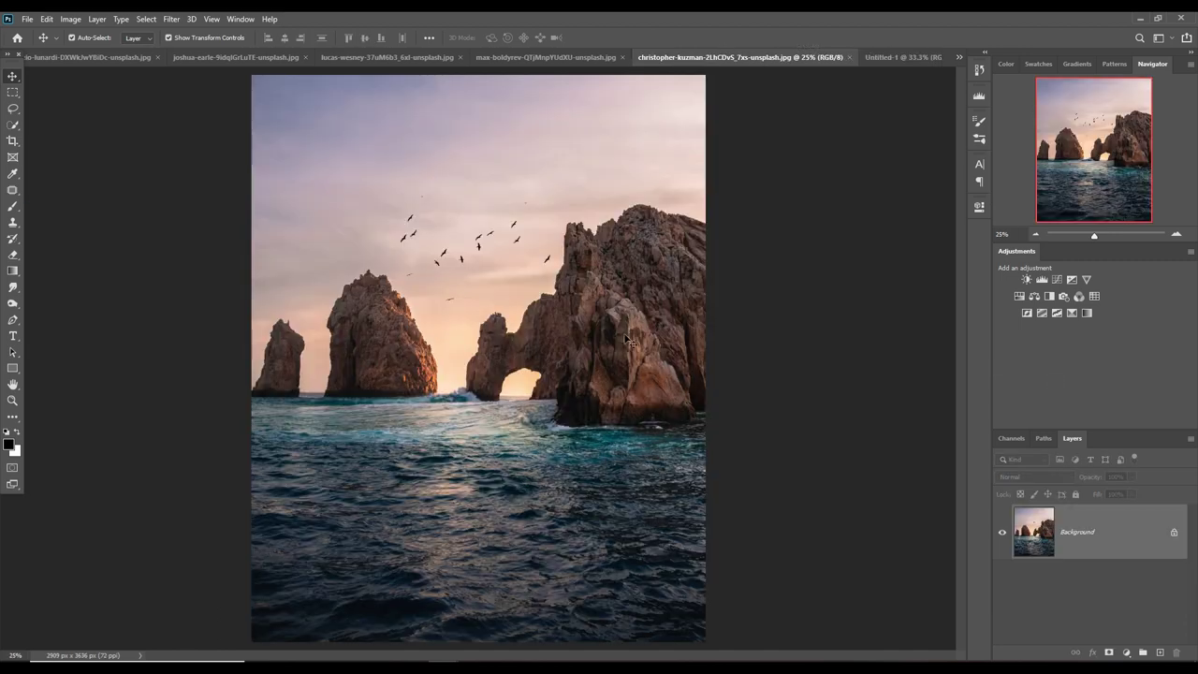
- Select the tall sea-stack rock in the max-boldyrev photo using Select Subject
left_click(530, 58)
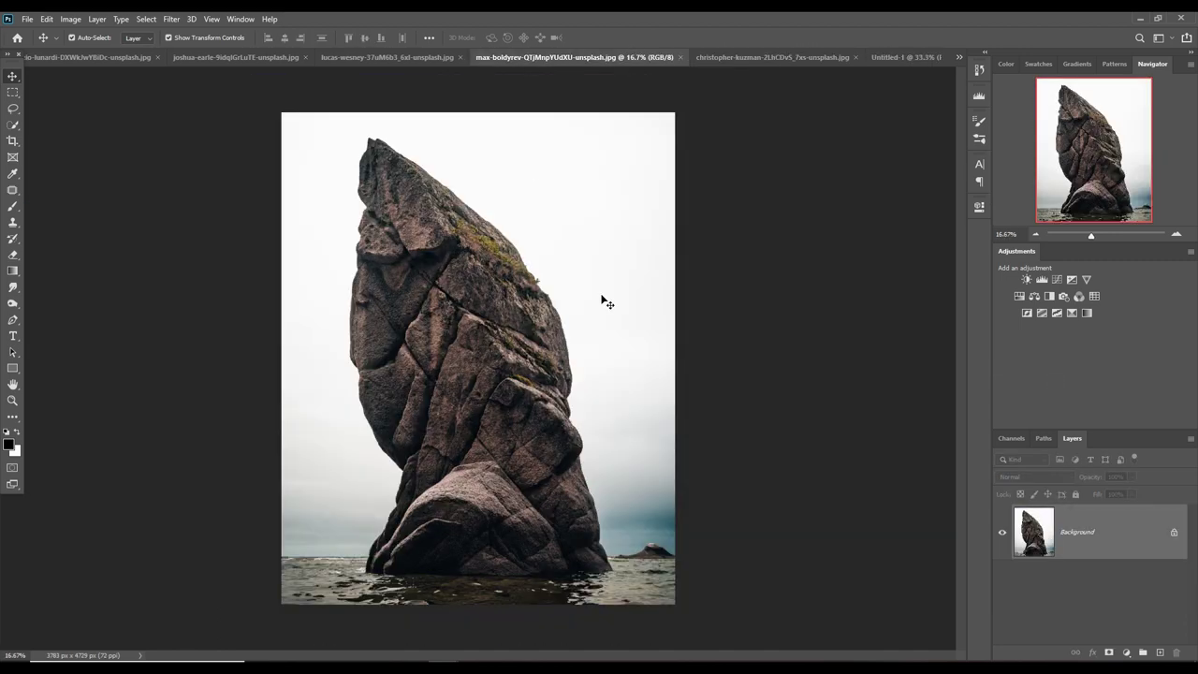
left_click(169, 19)
left_click(169, 146)
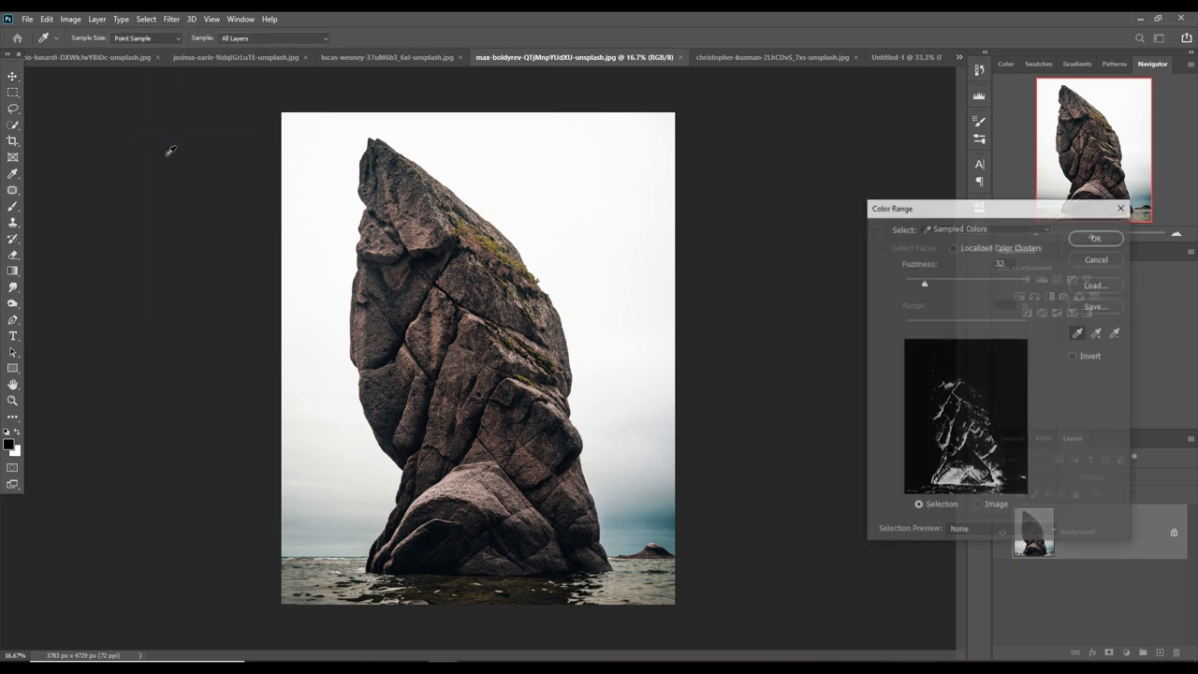
left_click(1113, 254)
left_click(171, 18)
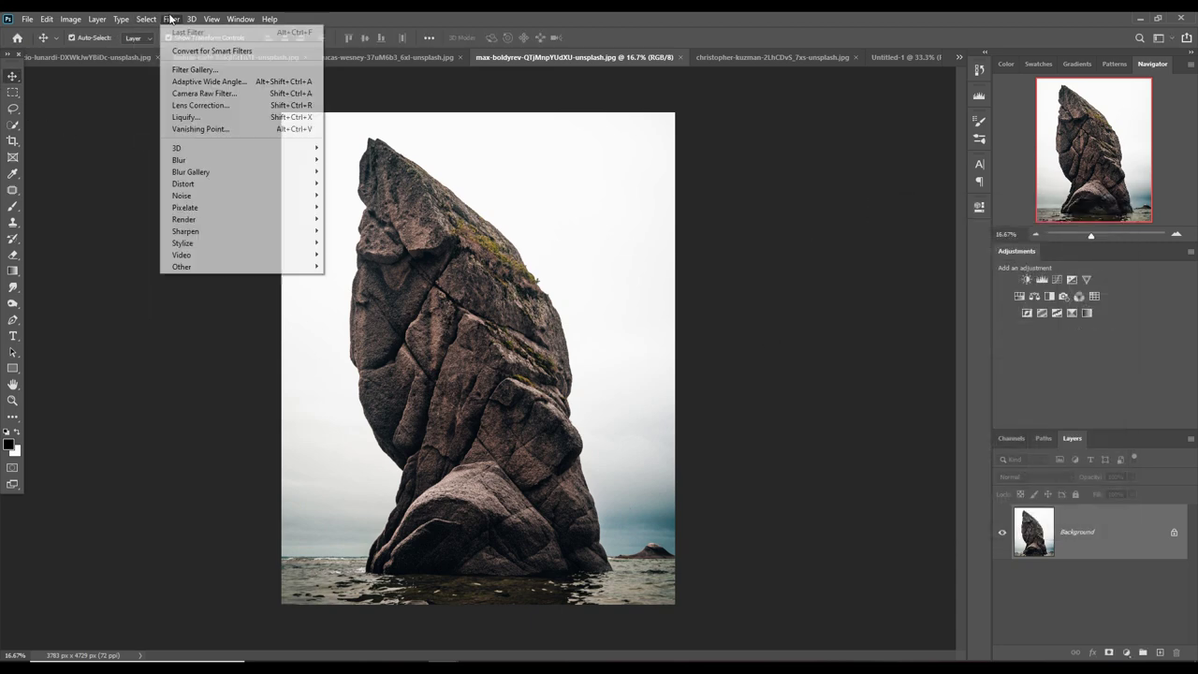
mouse_move(146, 19)
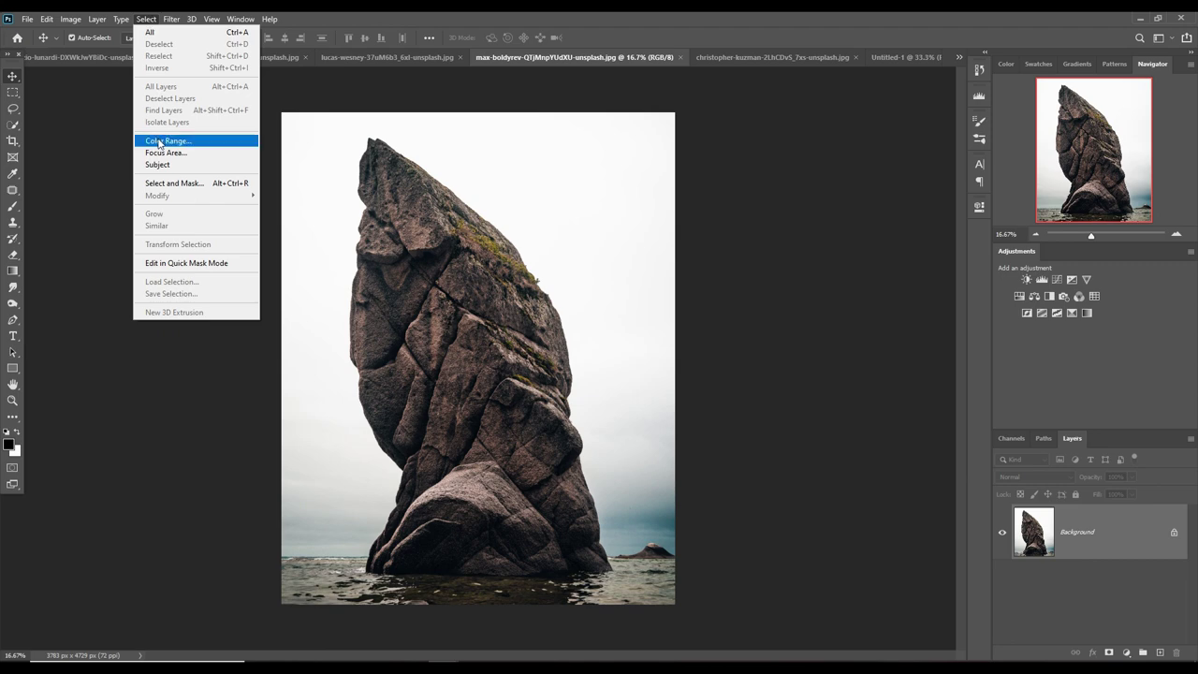
left_click(159, 167)
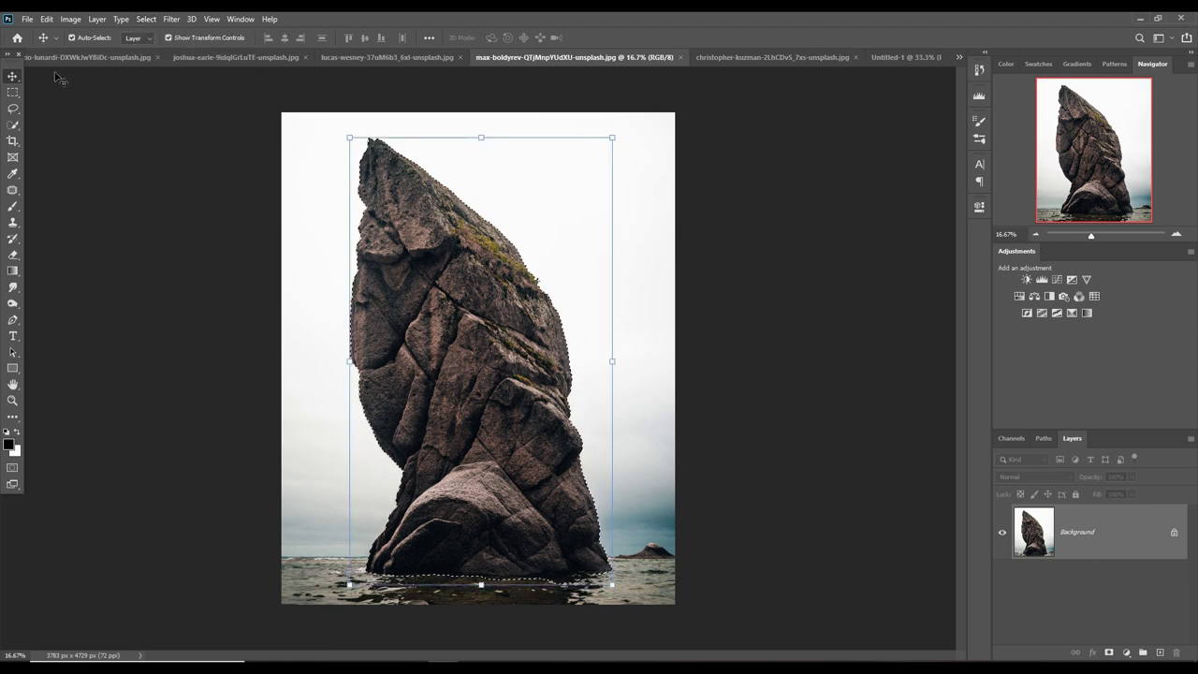
- Drag the sea-stack selection into Untitled-1 and rotate it about -90° onto its side
left_click_drag(562, 57, 557, 126)
left_click(913, 57)
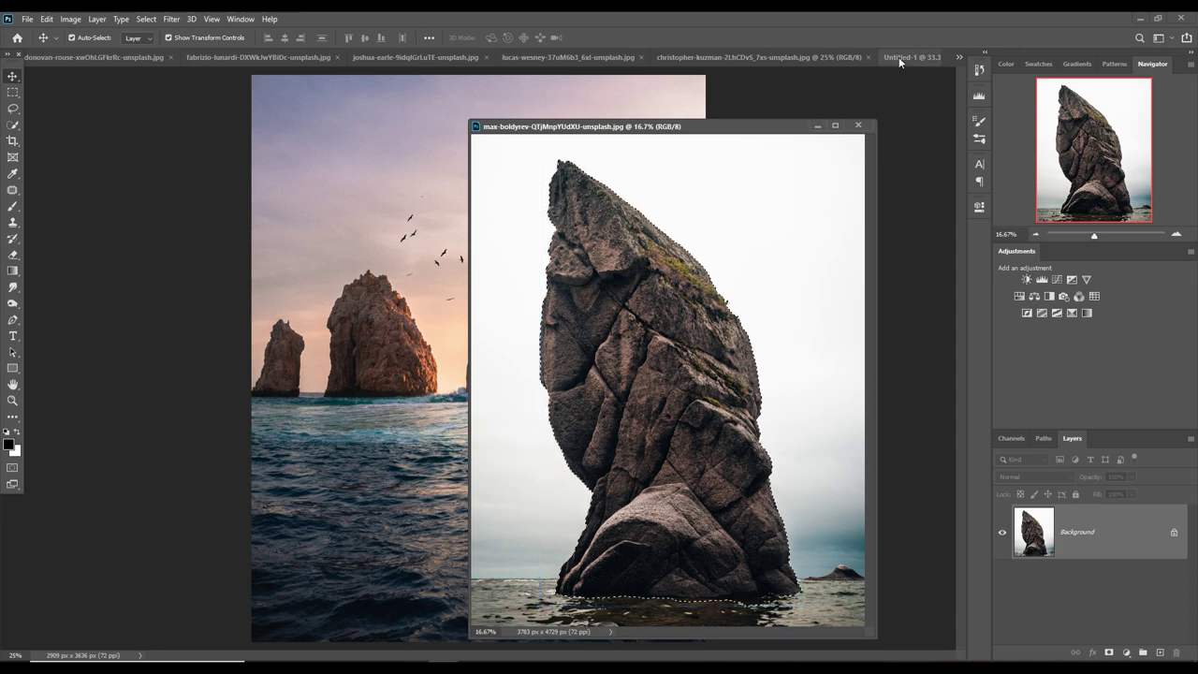
left_click_drag(600, 281, 413, 328)
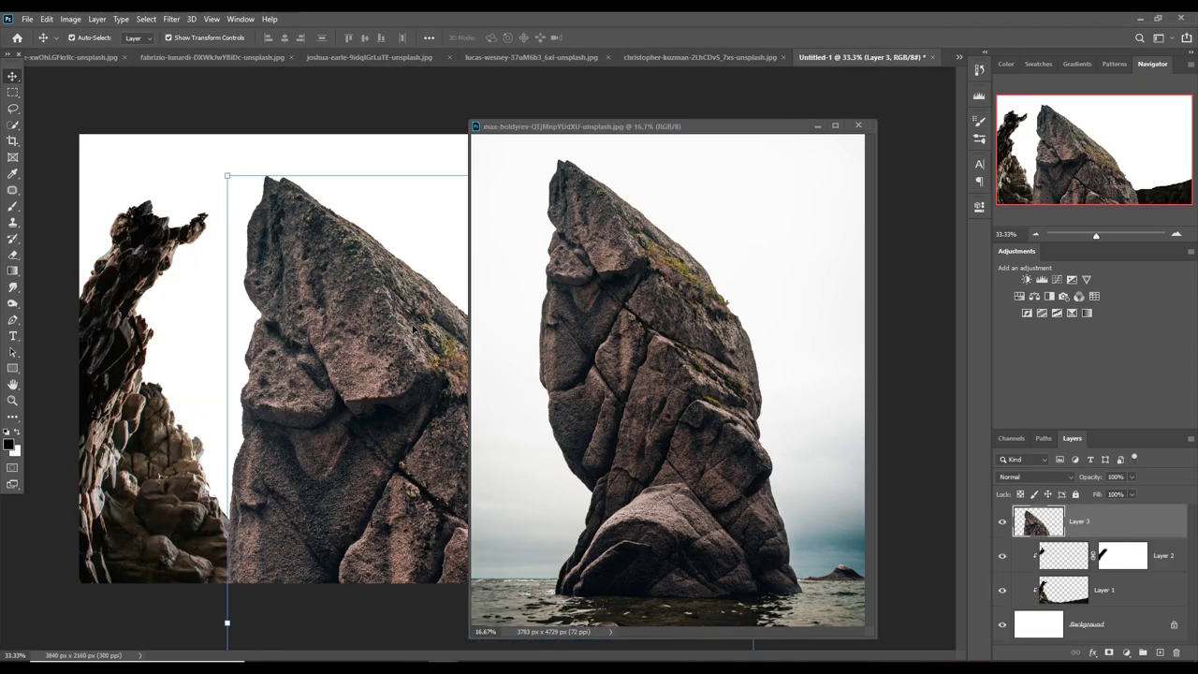
left_click(817, 125)
mouse_move(762, 168)
left_mouse_down()
mouse_move(822, 560)
mouse_move(687, 530)
left_mouse_up()
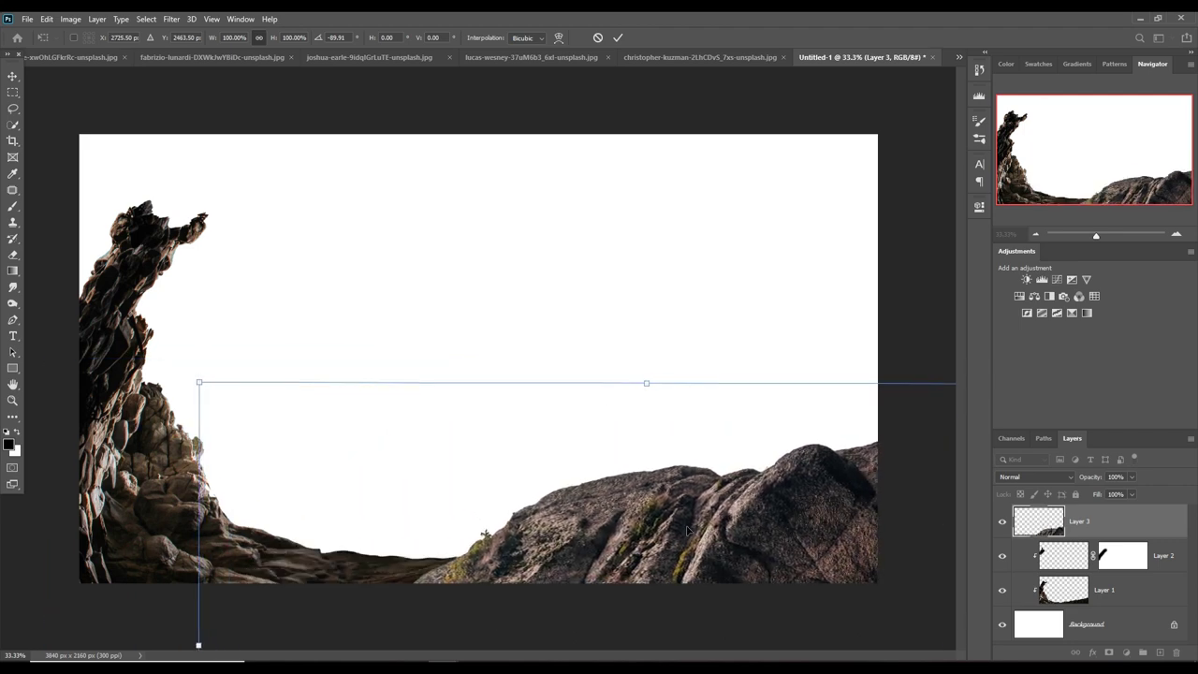
- Scale the sideways sea-stack rock to about 59% and place it toward the lower right
left_click(618, 37)
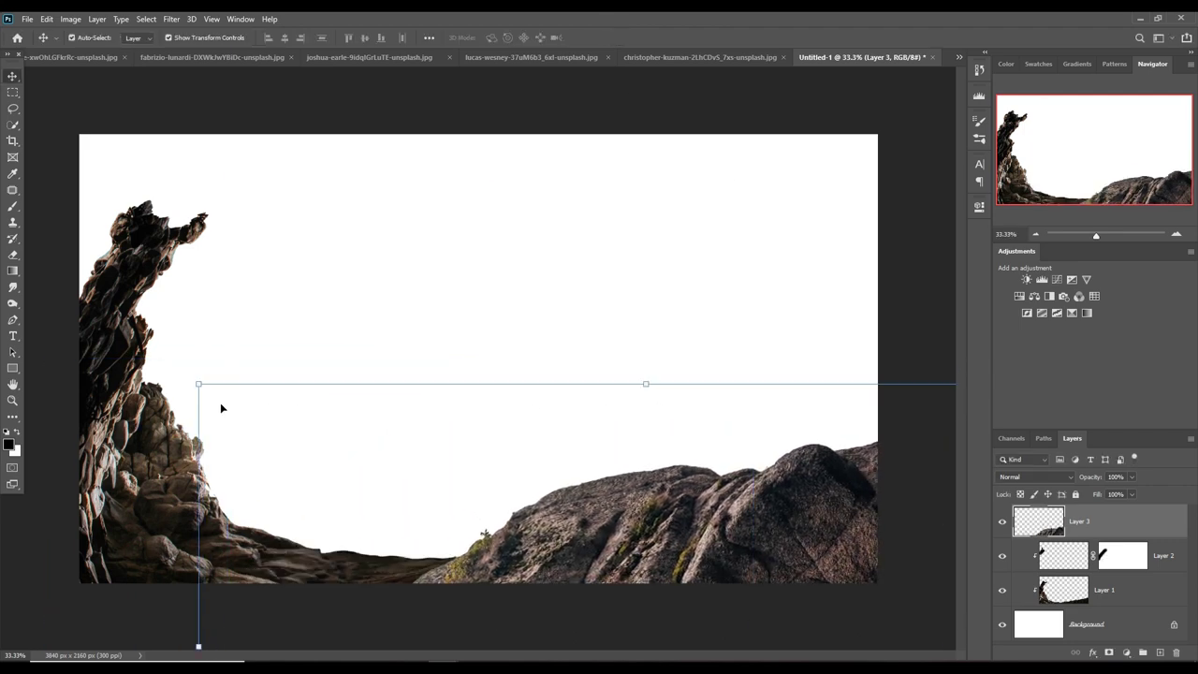
left_click_drag(233, 401, 602, 619)
key("ctrl+t")
left_click_drag(536, 437, 466, 362)
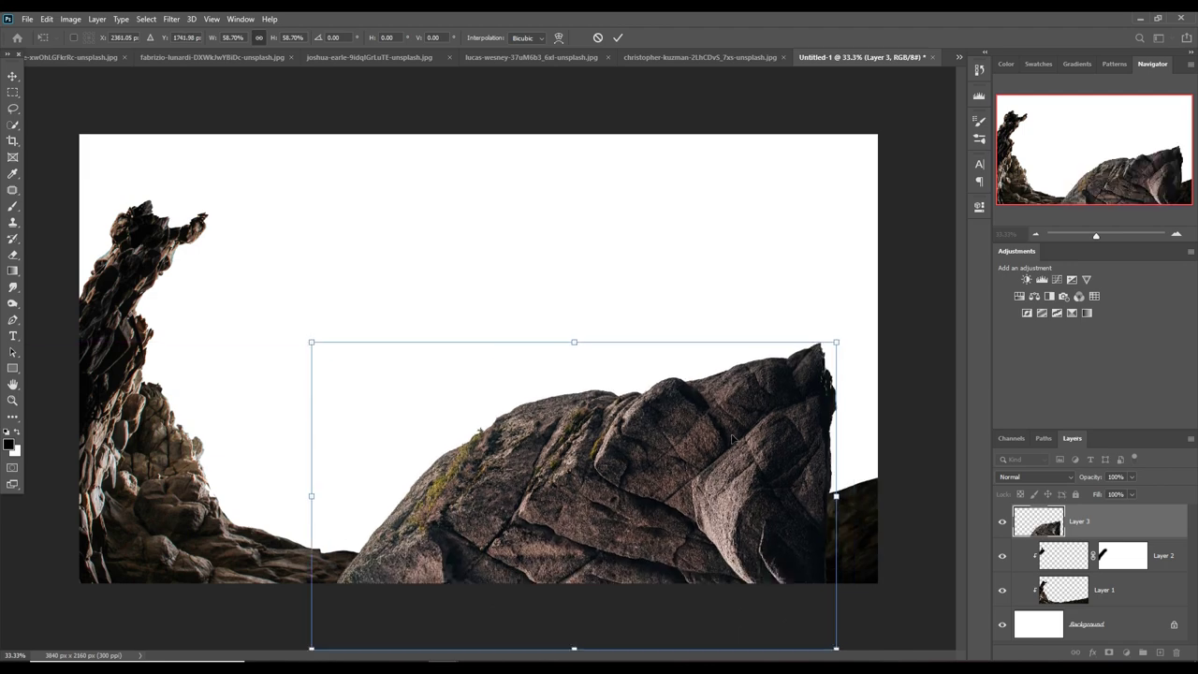
mouse_move(733, 438)
left_mouse_down()
mouse_move(758, 375)
mouse_move(829, 496)
mouse_move(818, 495)
mouse_move(824, 515)
left_mouse_up()
left_click(618, 38)
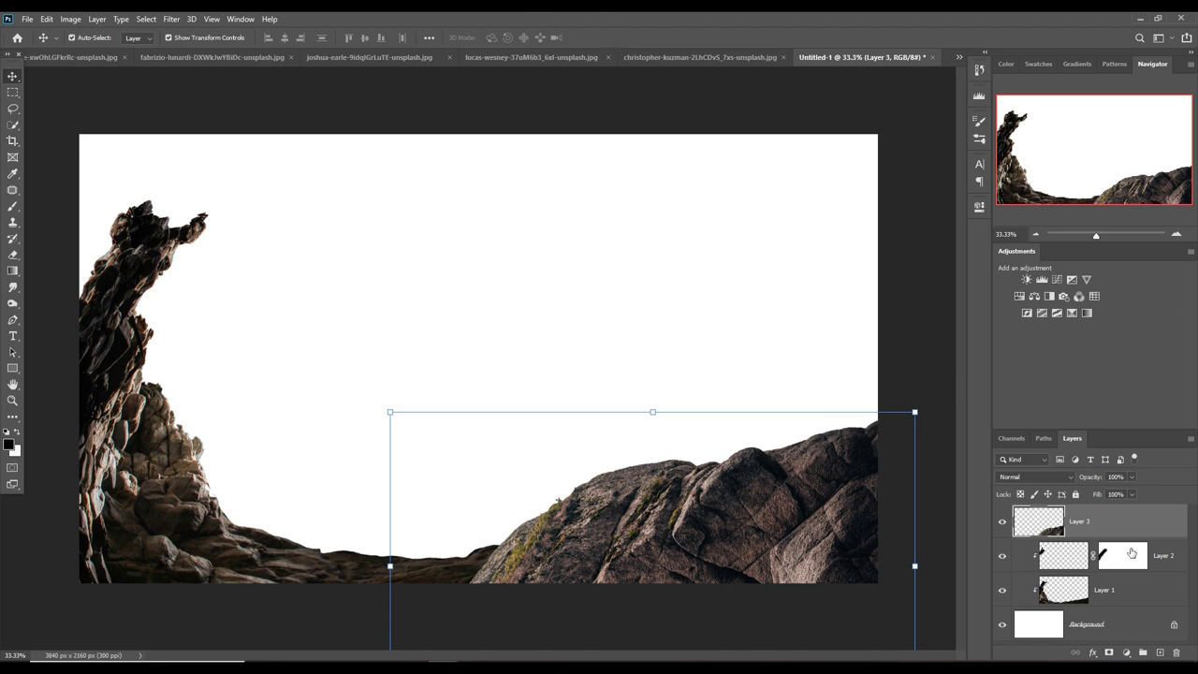
- Move the sea-stack layer beneath the other rocks and merge Layer 1 with Layer 2
left_click_drag(1142, 525, 1126, 621)
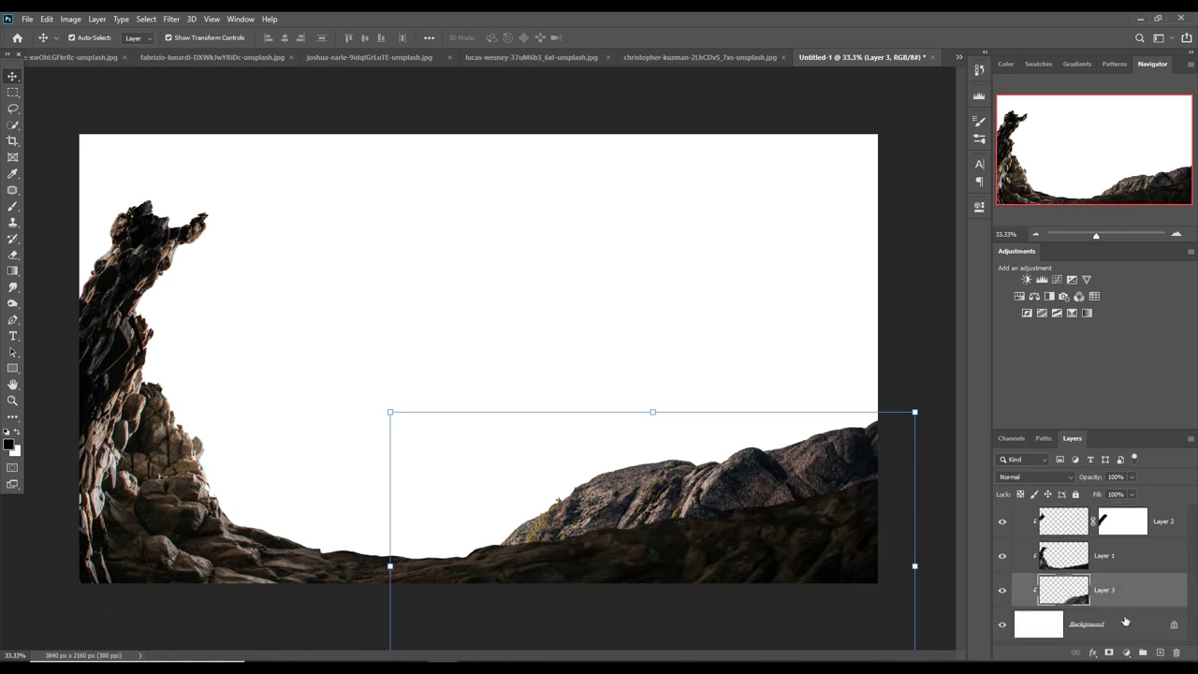
left_click(1136, 553)
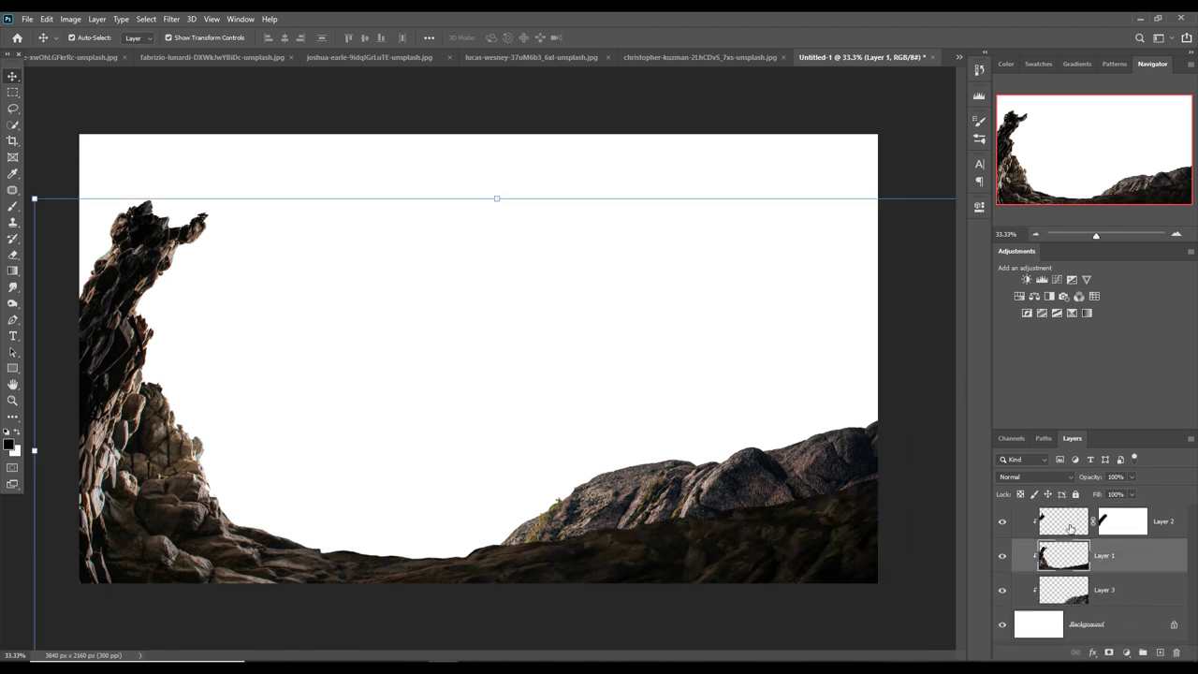
left_click(1070, 529, "shift")
right_click(1069, 529)
left_click(1151, 537)
right_click(1170, 537)
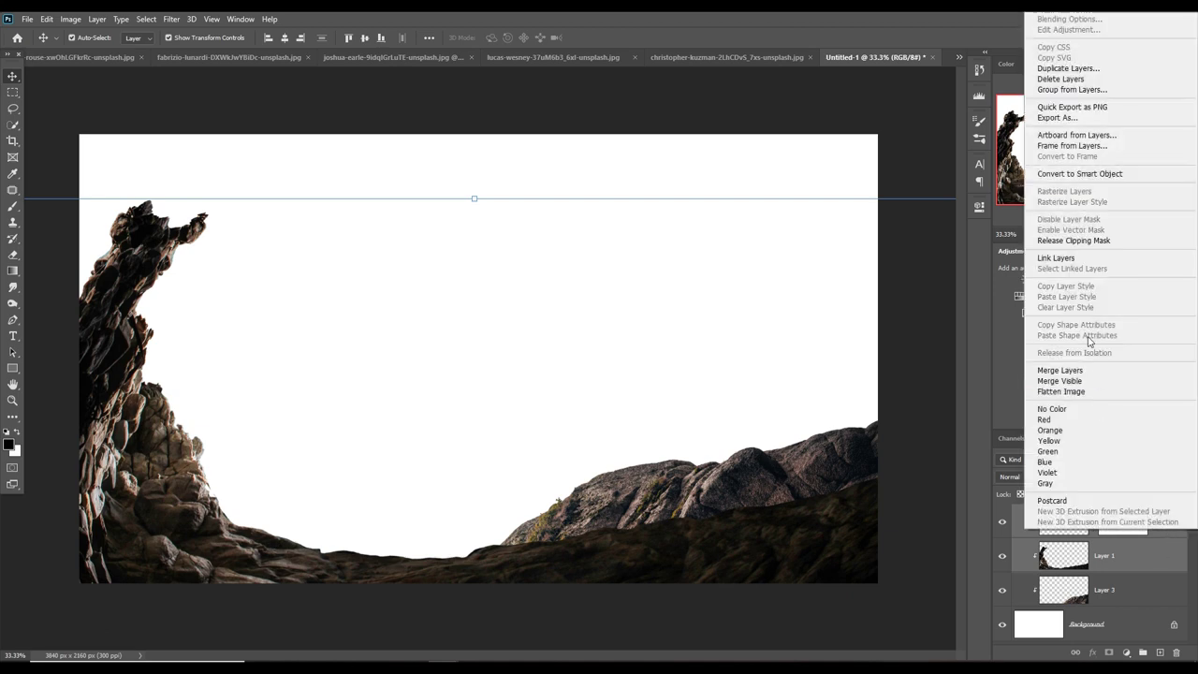
left_click(1060, 370)
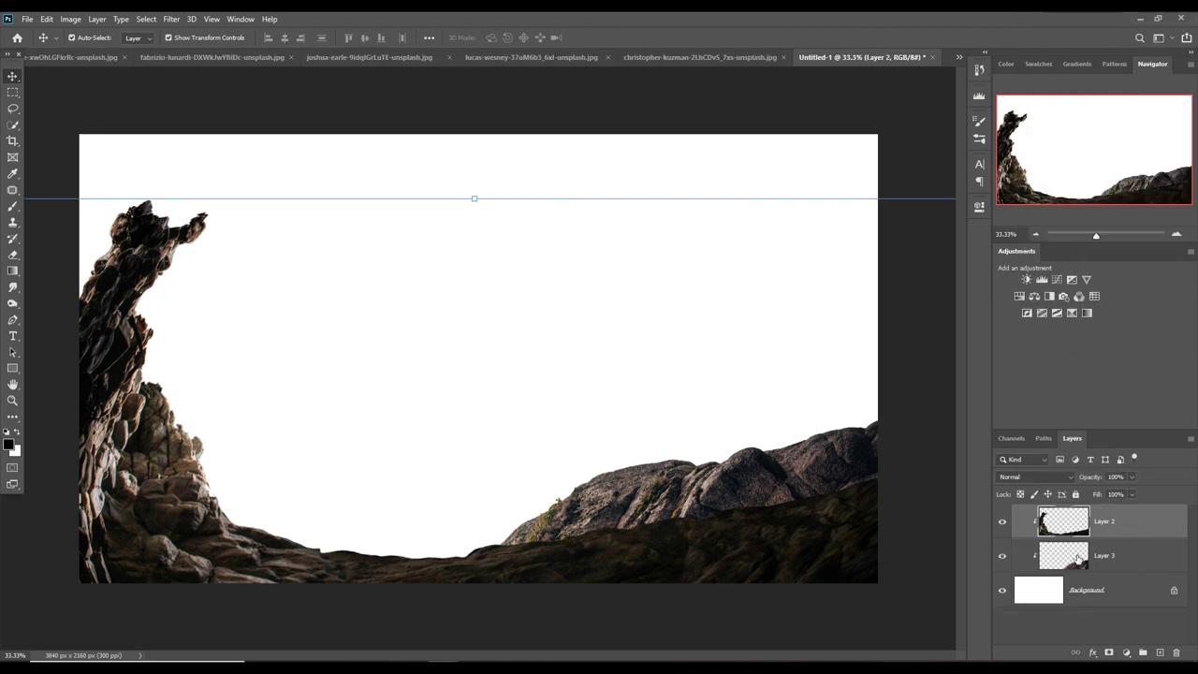
- Check the rocky ground layer's visibility and release its clipping mask
left_click(1002, 556)
left_click(1003, 556)
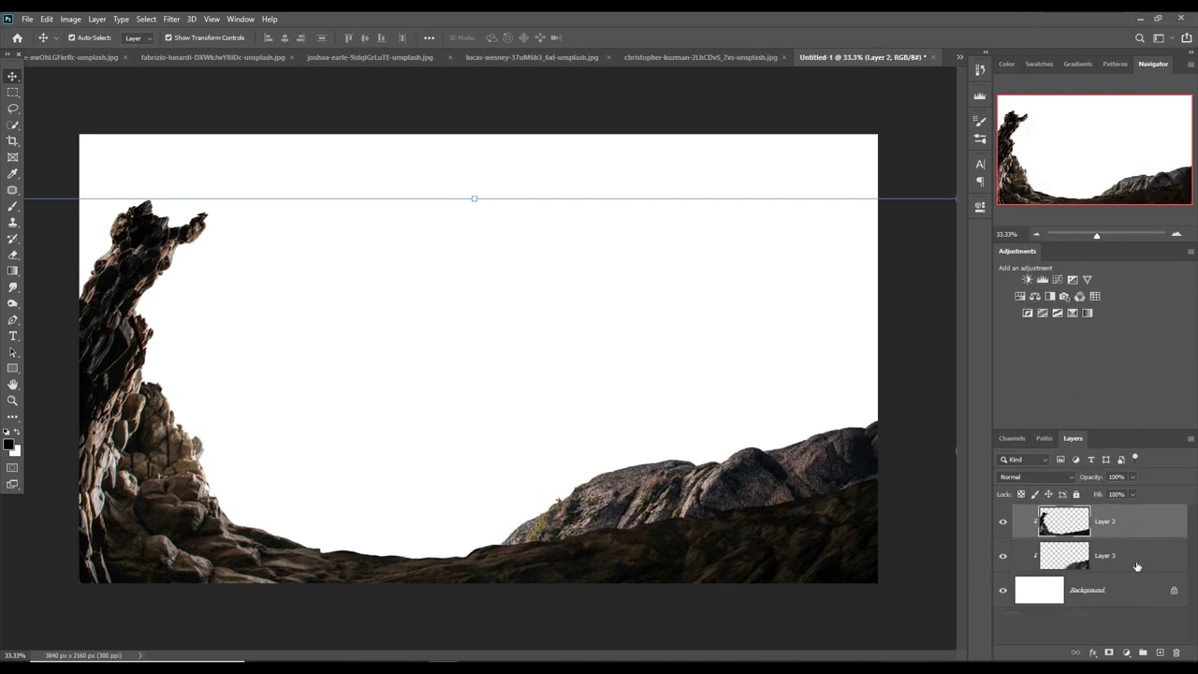
right_click(1131, 564)
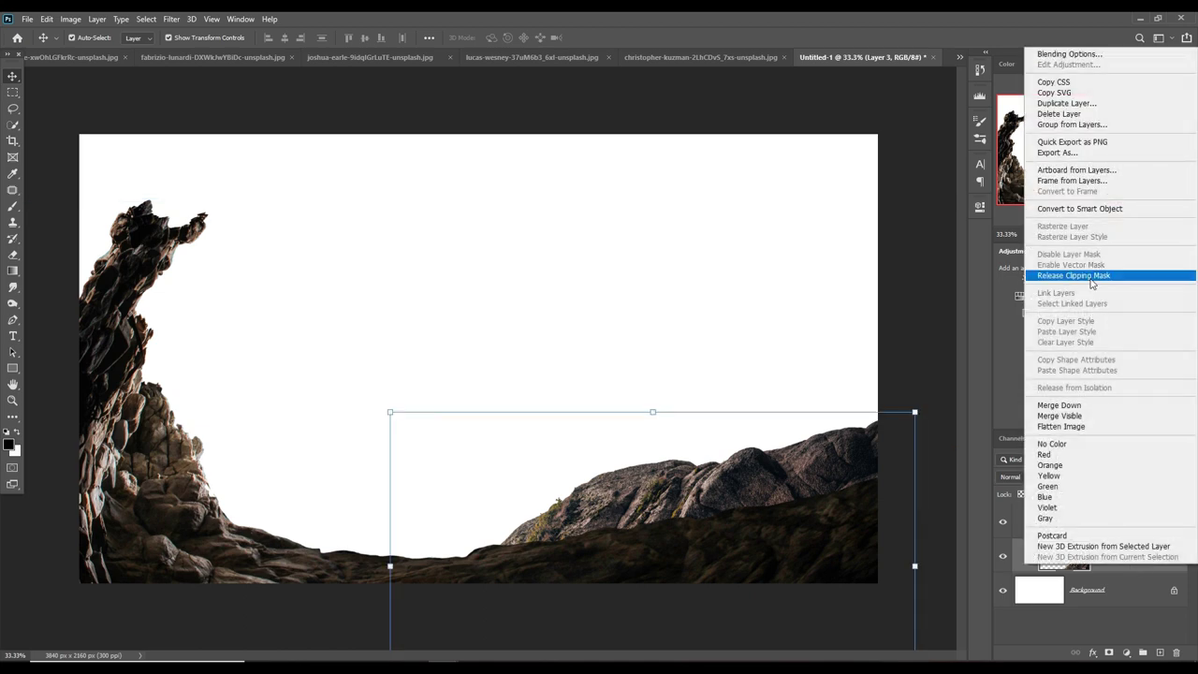
left_click(1092, 284)
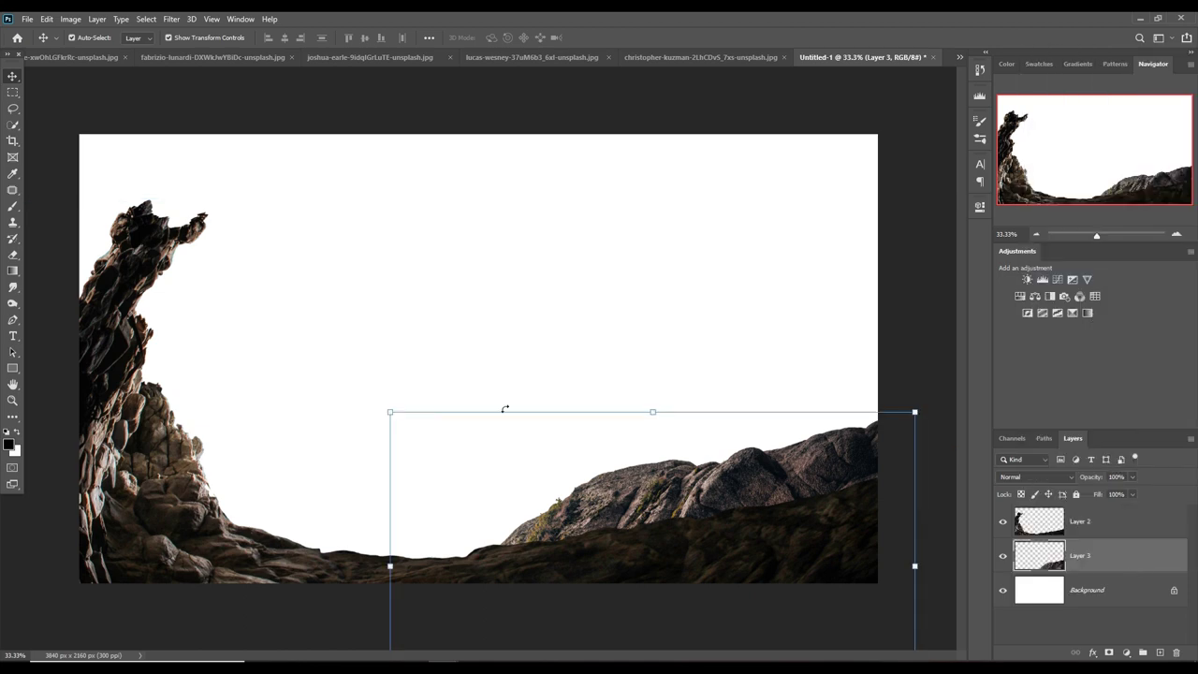
- Warp the sea-stack ground: bend its left end down to the left horn and raise its right side
left_click(47, 19)
mouse_move(68, 304)
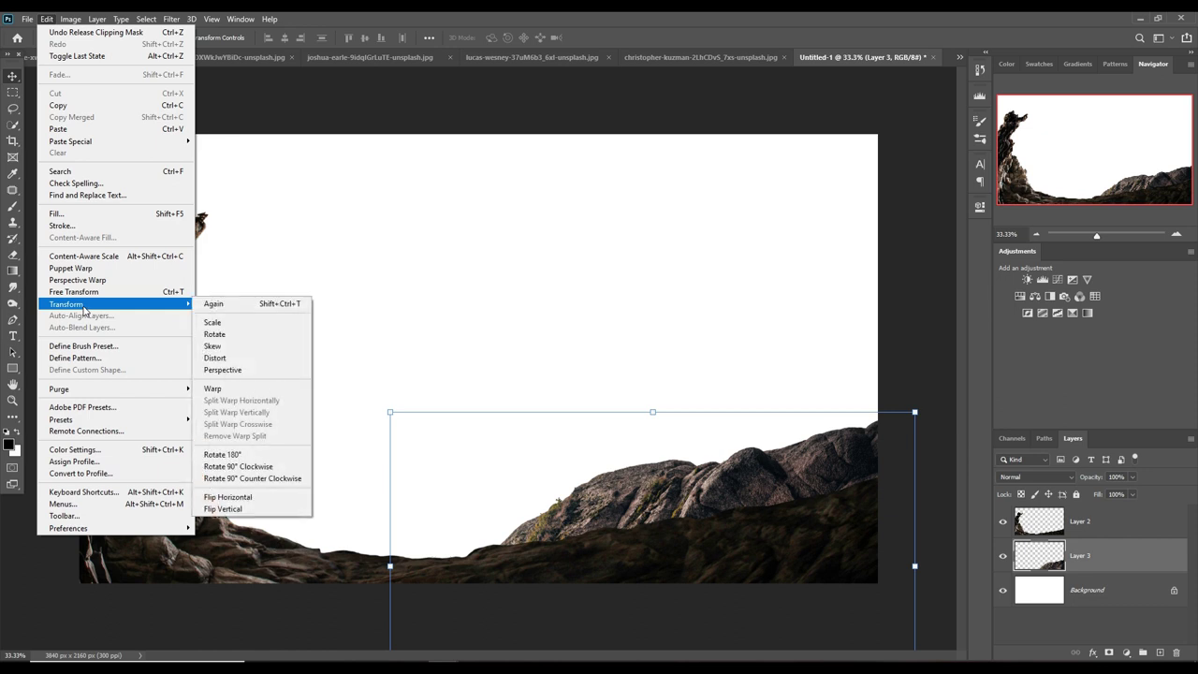
left_click(213, 388)
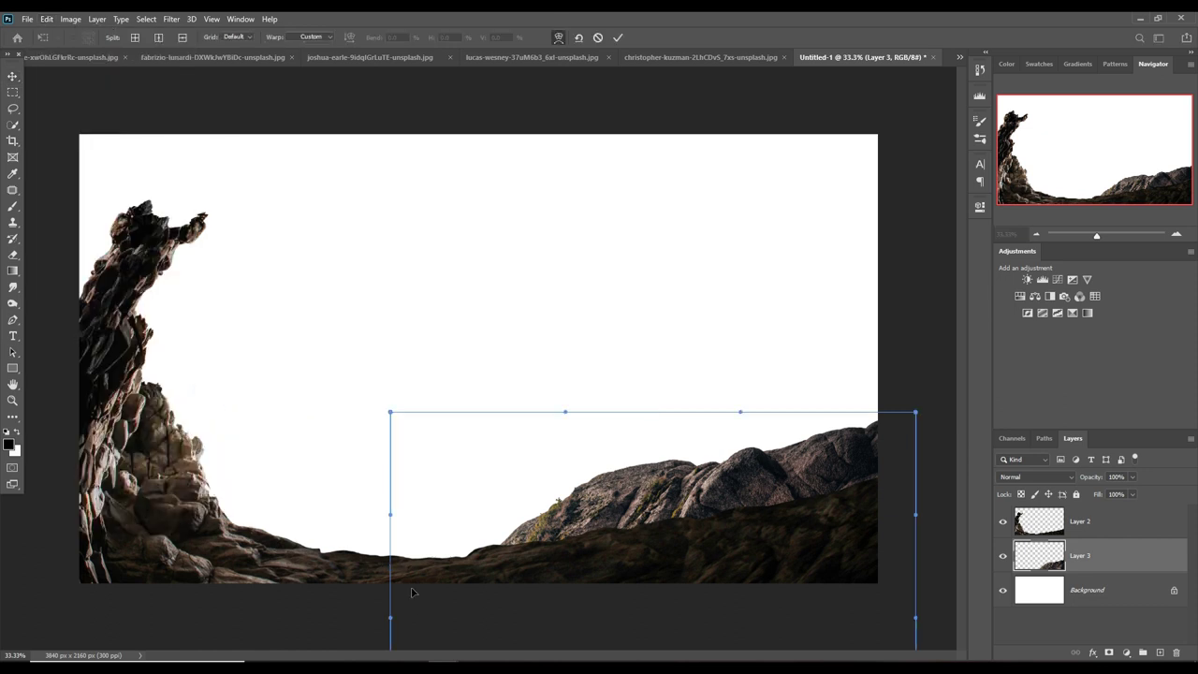
mouse_move(409, 608)
left_mouse_down()
mouse_move(356, 592)
mouse_move(326, 514)
left_mouse_up()
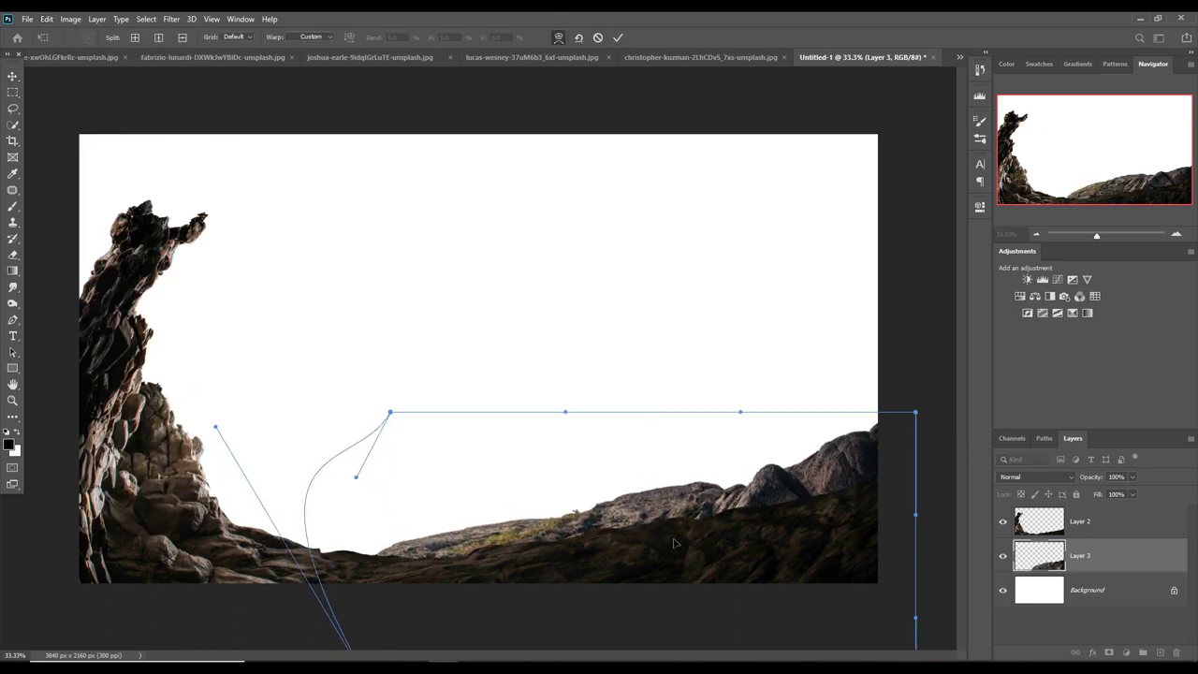
key("ctrl+minus")
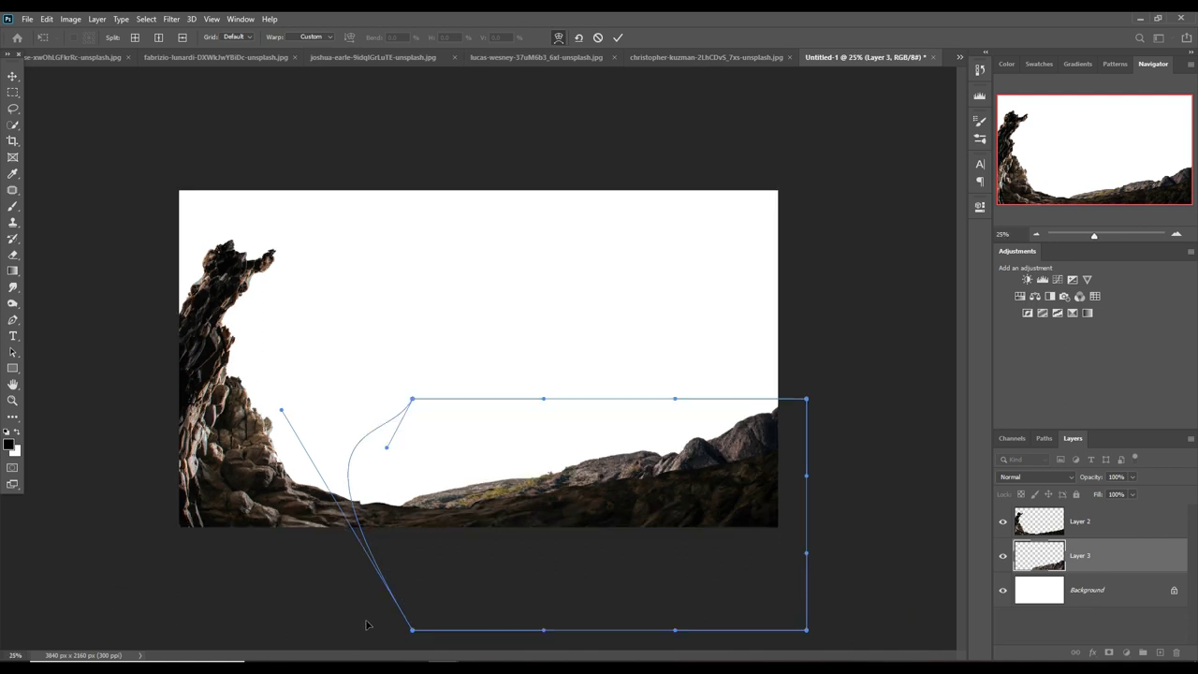
key("ctrl+minus")
left_click_drag(436, 542, 358, 457)
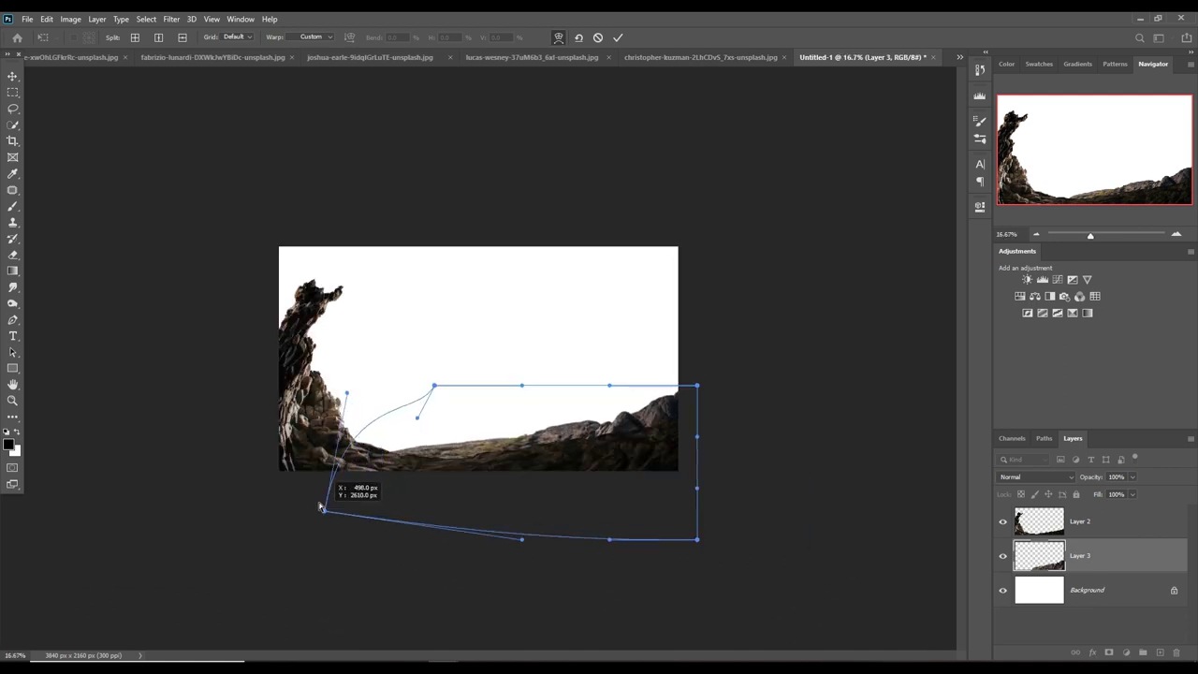
mouse_move(440, 448)
left_mouse_down()
mouse_move(370, 456)
mouse_move(399, 470)
left_mouse_up()
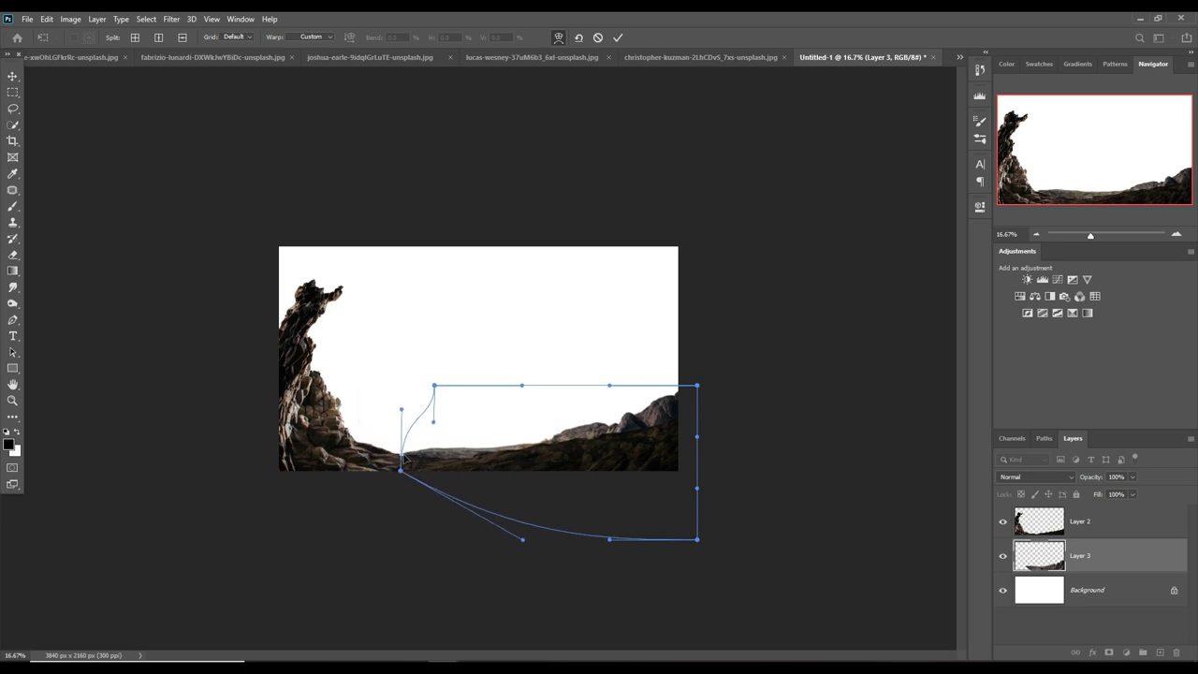
left_click_drag(611, 430, 614, 412)
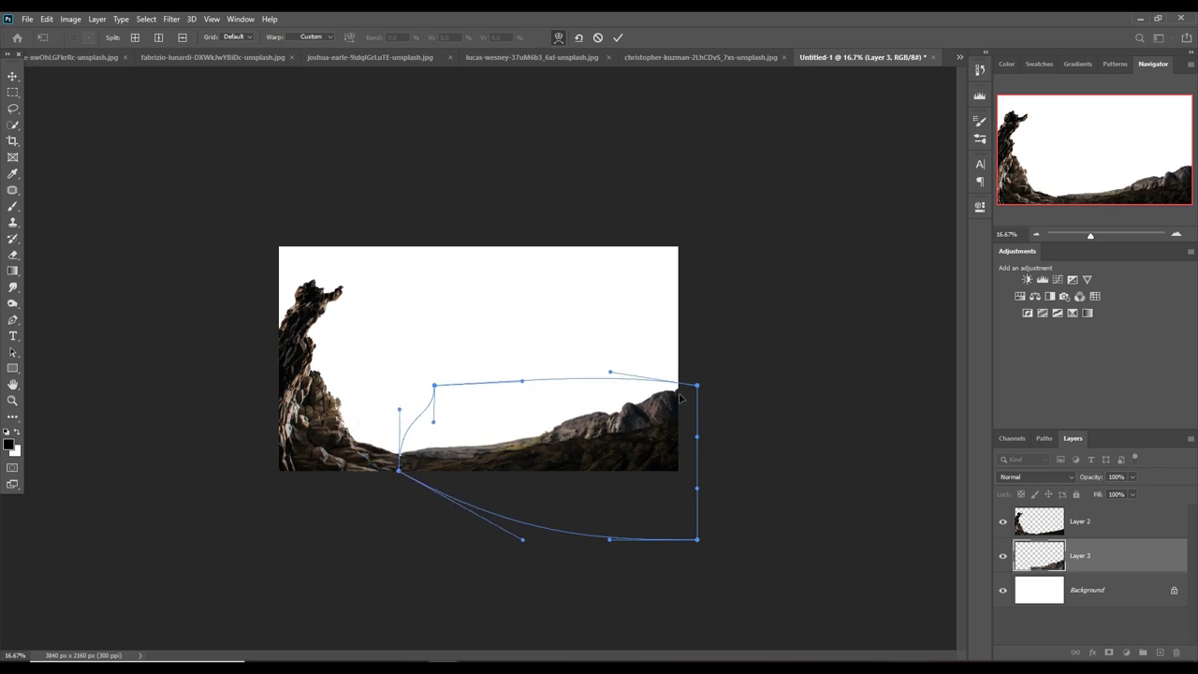
left_click(619, 38)
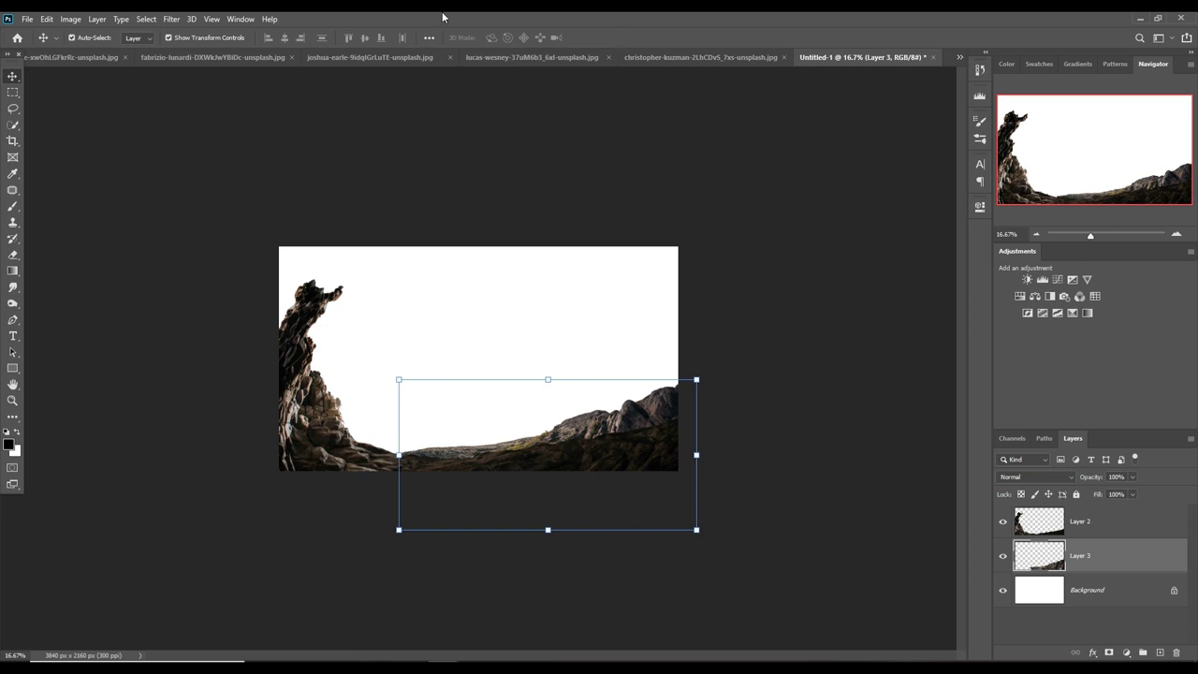
- Lasso the right-hand rock cliff in the lucas-wesney photo and float that photo window over the composite
left_click(303, 372)
left_click(515, 55)
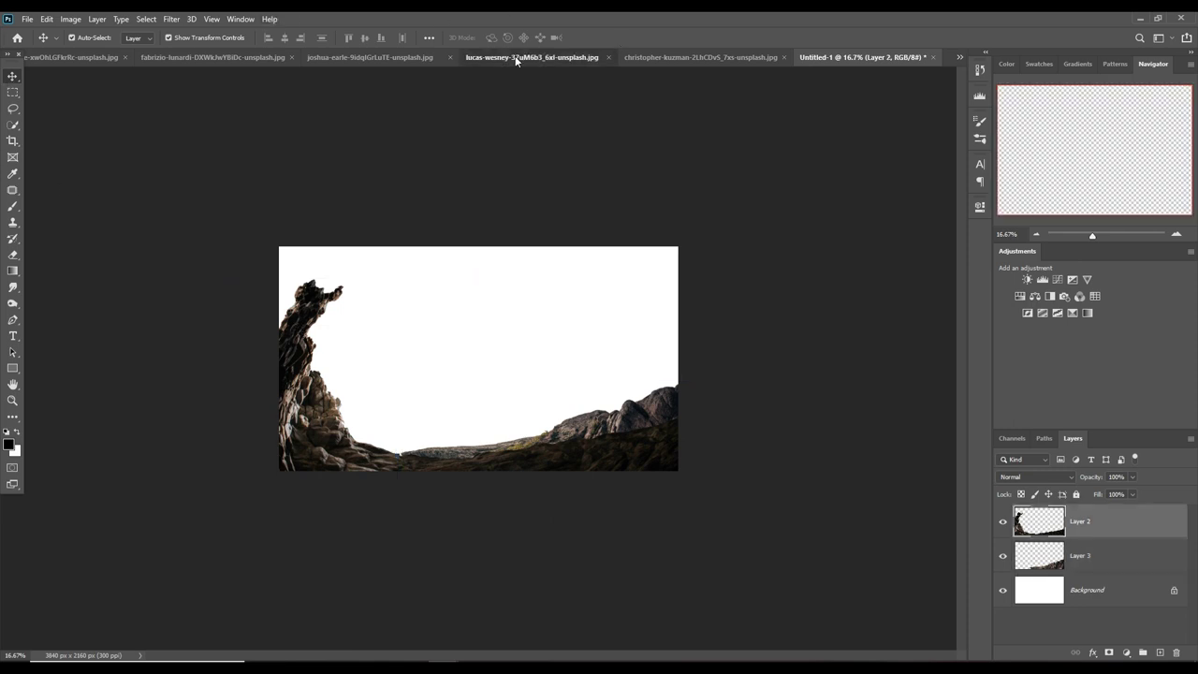
left_click(13, 108)
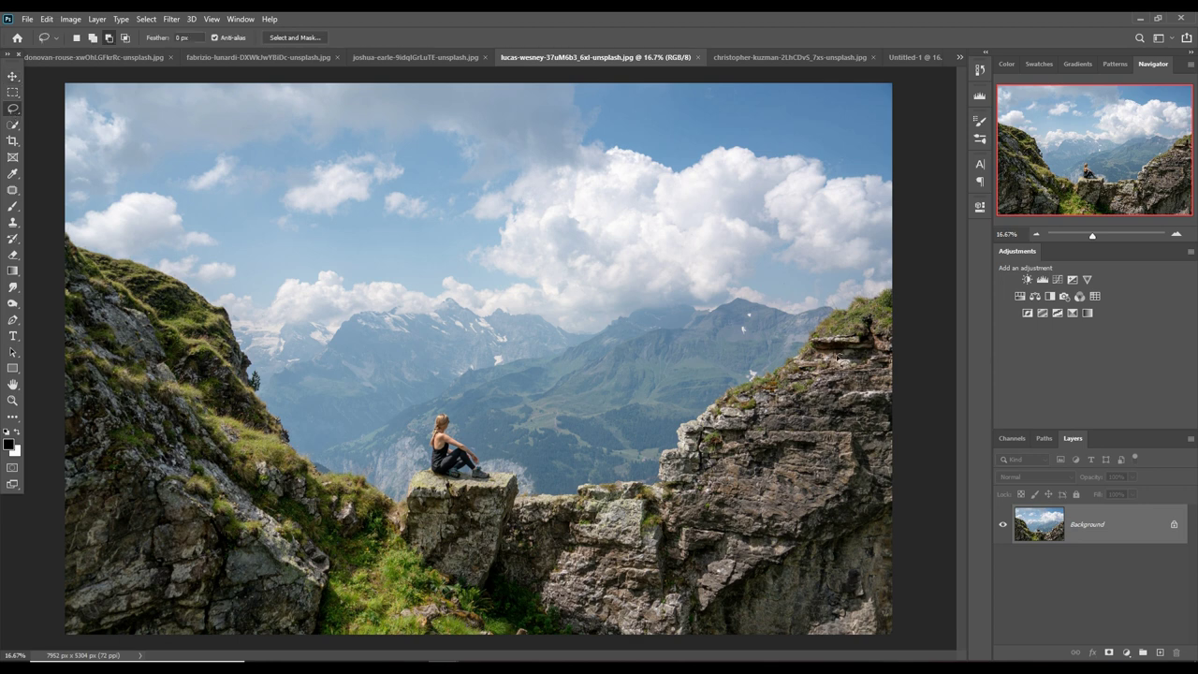
left_click_drag(810, 378, 753, 539)
mouse_move(729, 593)
left_mouse_down()
mouse_move(709, 646)
mouse_move(867, 654)
mouse_move(885, 591)
mouse_move(888, 446)
mouse_move(869, 362)
mouse_move(847, 356)
left_mouse_up()
key("v")
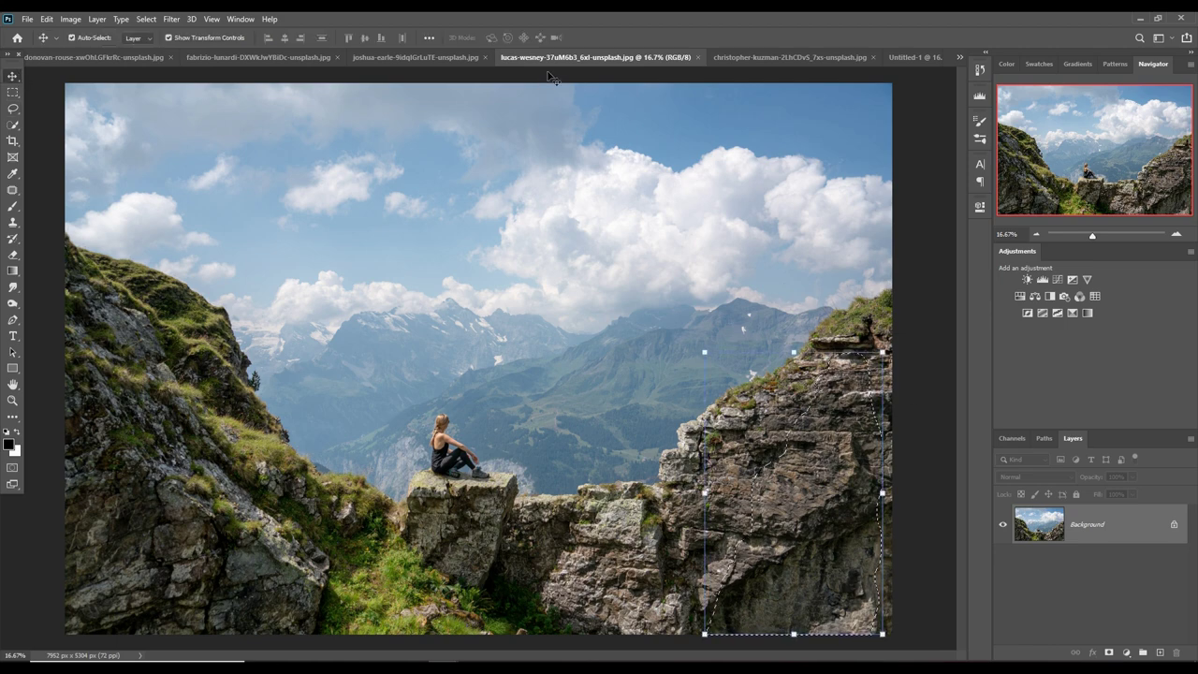
left_click_drag(570, 58, 570, 123)
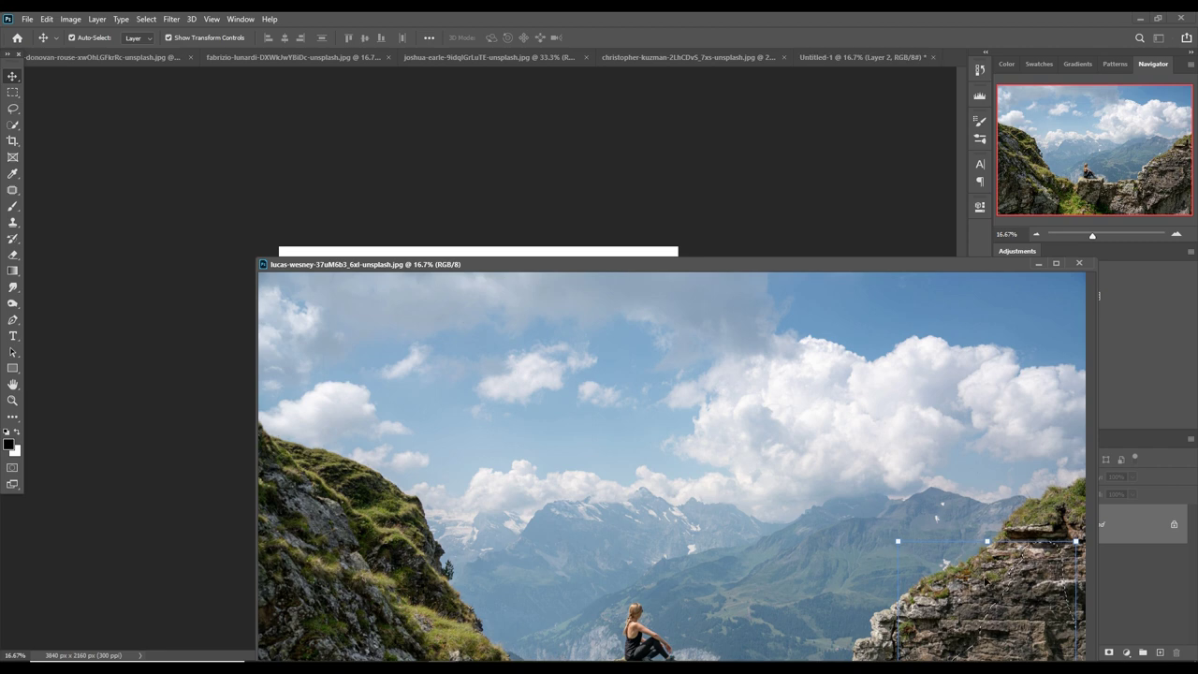
- Drag the selected rock into Untitled-1, scaling it down and moving it to the right side
mouse_move(780, 497)
left_mouse_down()
mouse_move(969, 452)
mouse_move(491, 248)
left_mouse_up()
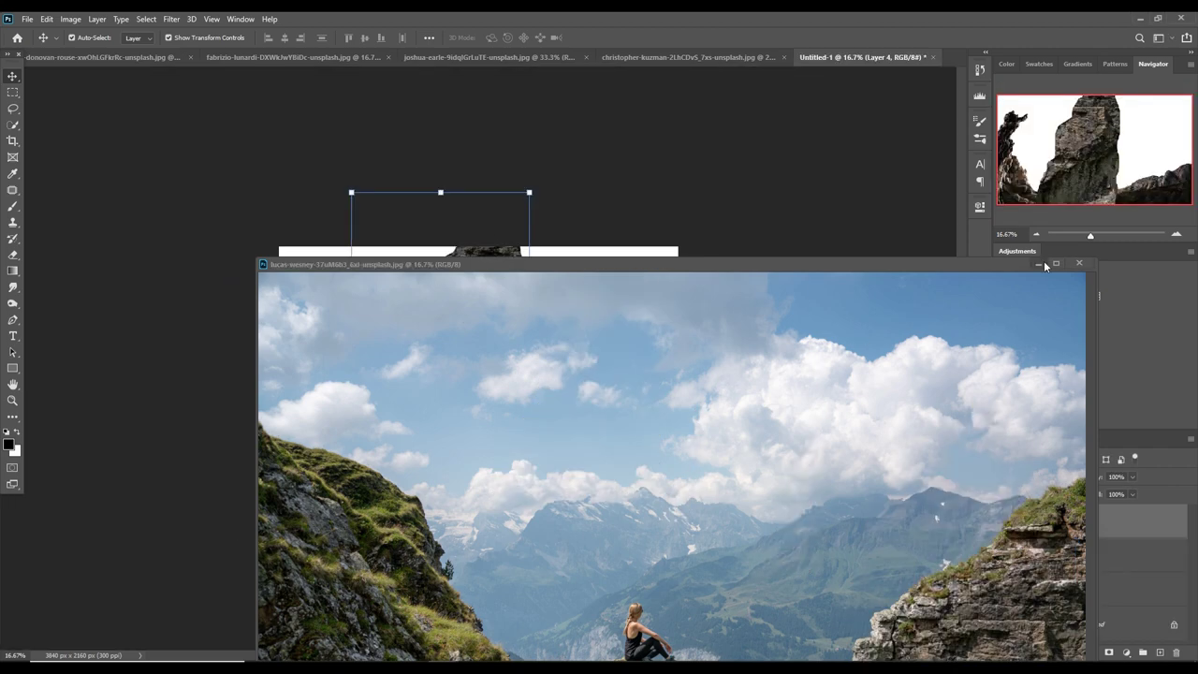
key("ctrl+t")
left_click_drag(529, 192, 444, 327)
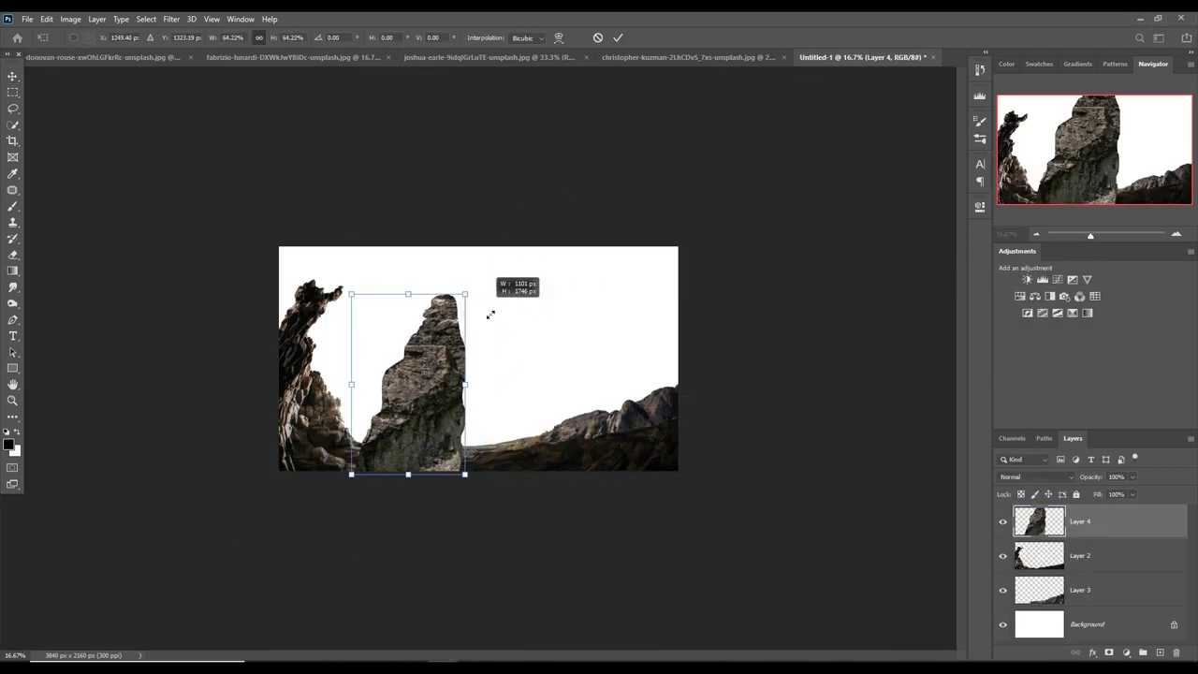
left_click_drag(418, 423, 588, 397)
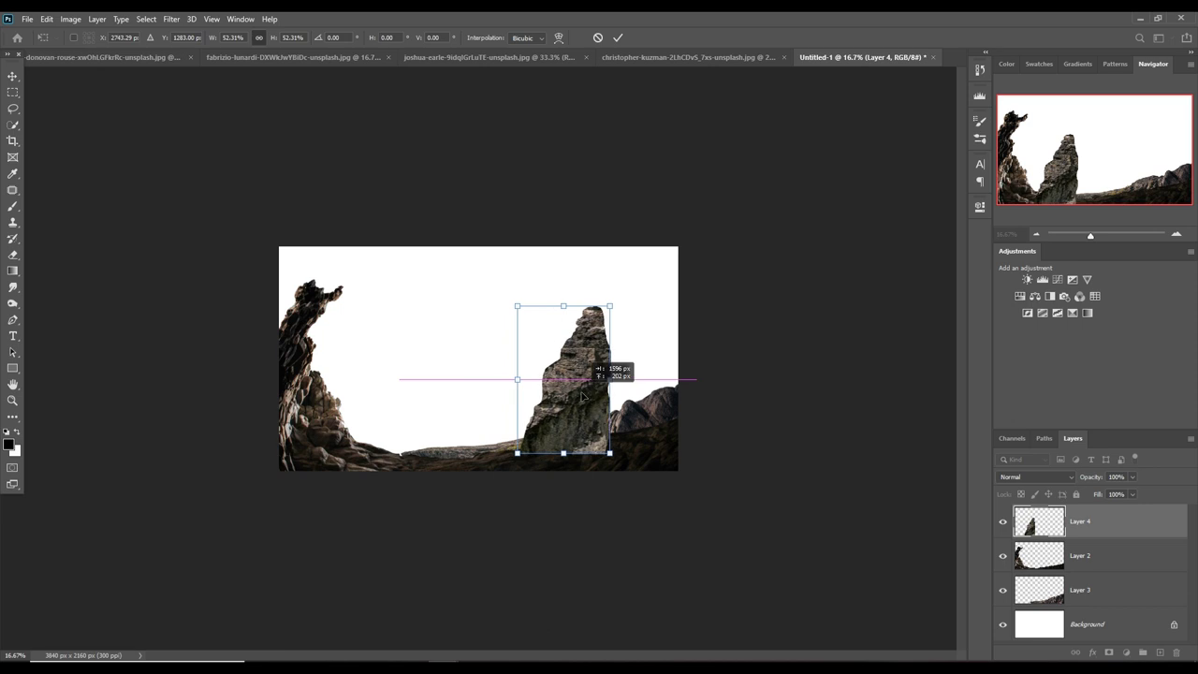
left_click(619, 39)
- Move Layer 4 just above Background and enlarge the rock to about 123%
left_click_drag(1142, 540, 1139, 611)
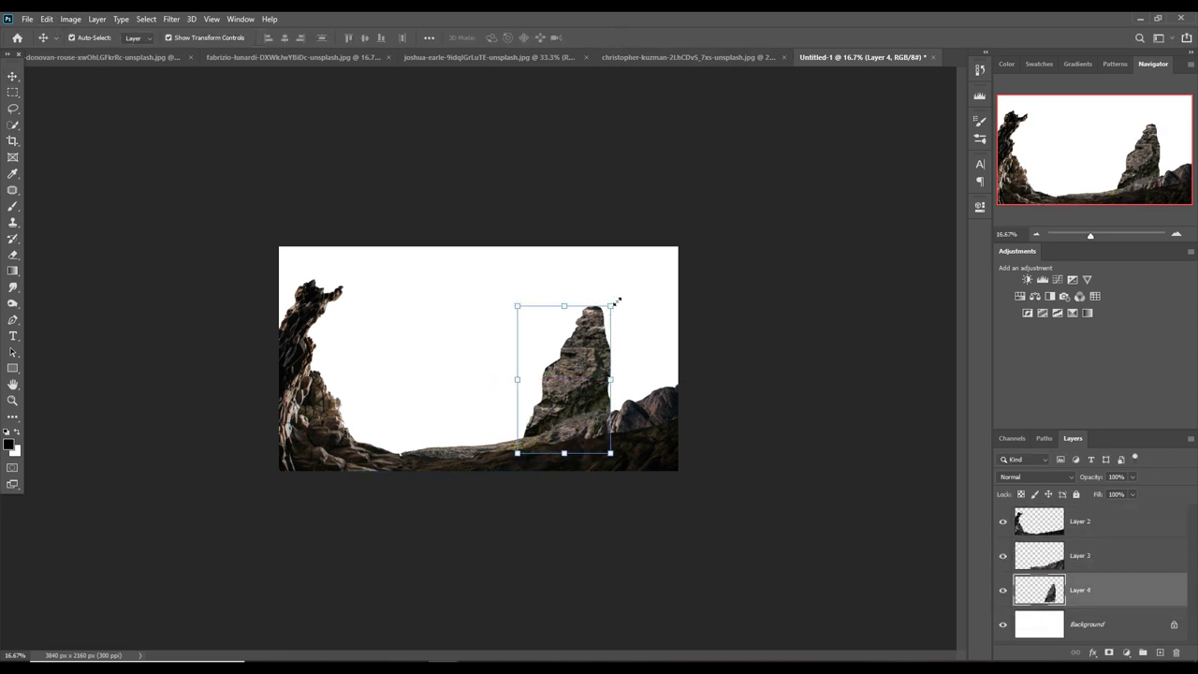
left_click_drag(608, 309, 629, 272)
left_click_drag(599, 323, 588, 337)
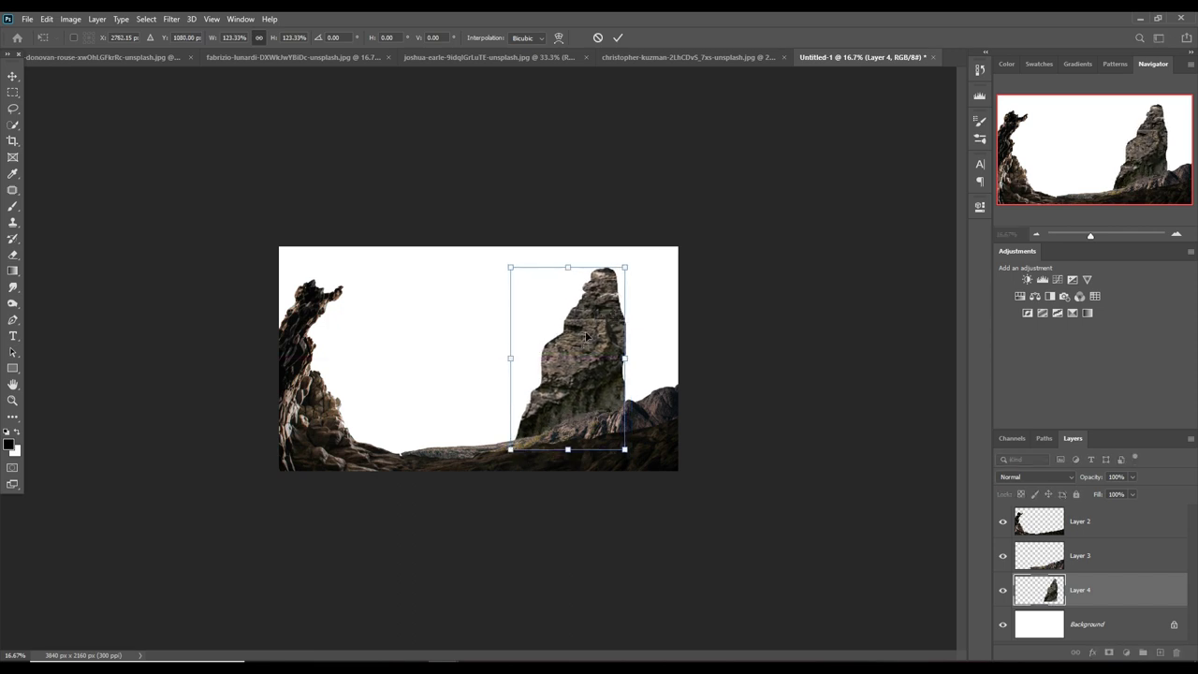
left_click(616, 40)
- Warp the rock into a tall curved spire with a narrow top and bulging right side
left_click(45, 19)
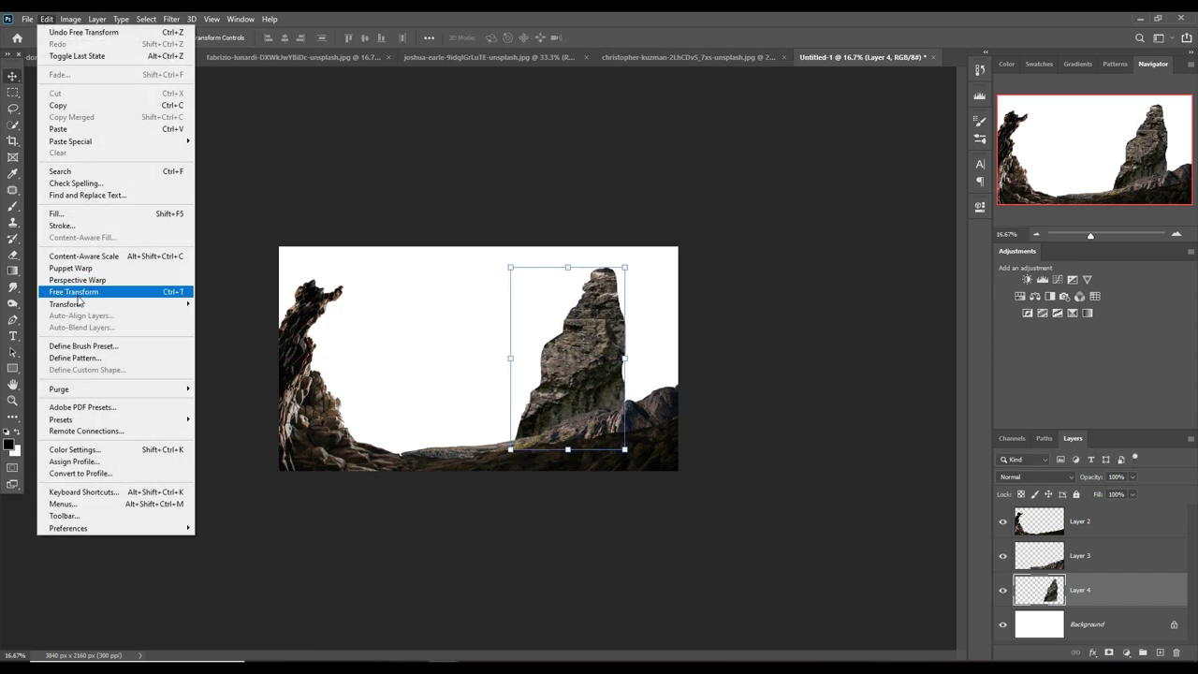
left_click(221, 392)
left_click_drag(538, 354, 562, 362)
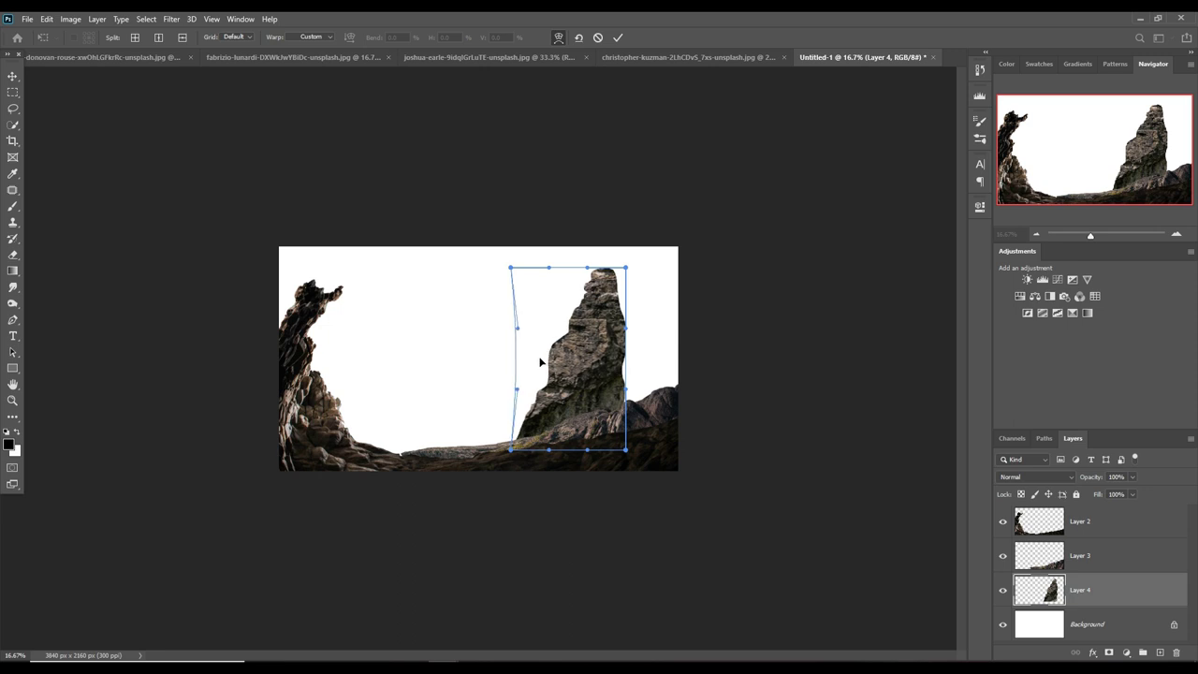
left_click_drag(610, 282, 607, 272)
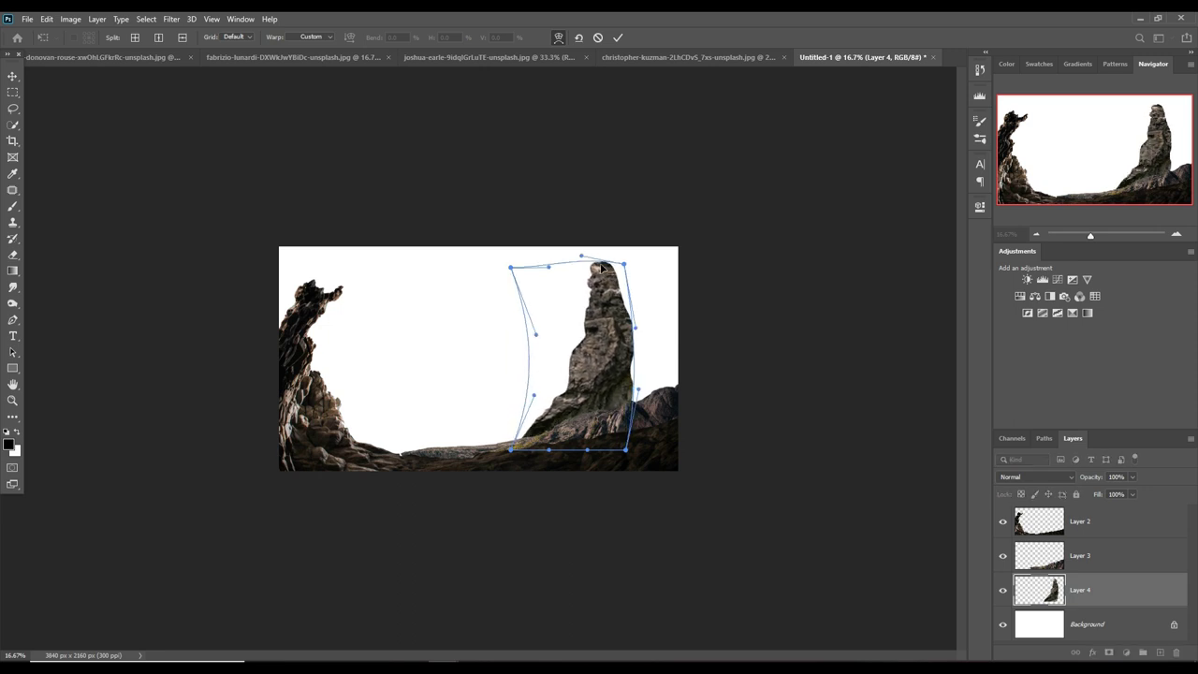
left_click_drag(538, 355, 548, 356)
left_click_drag(620, 349, 631, 360)
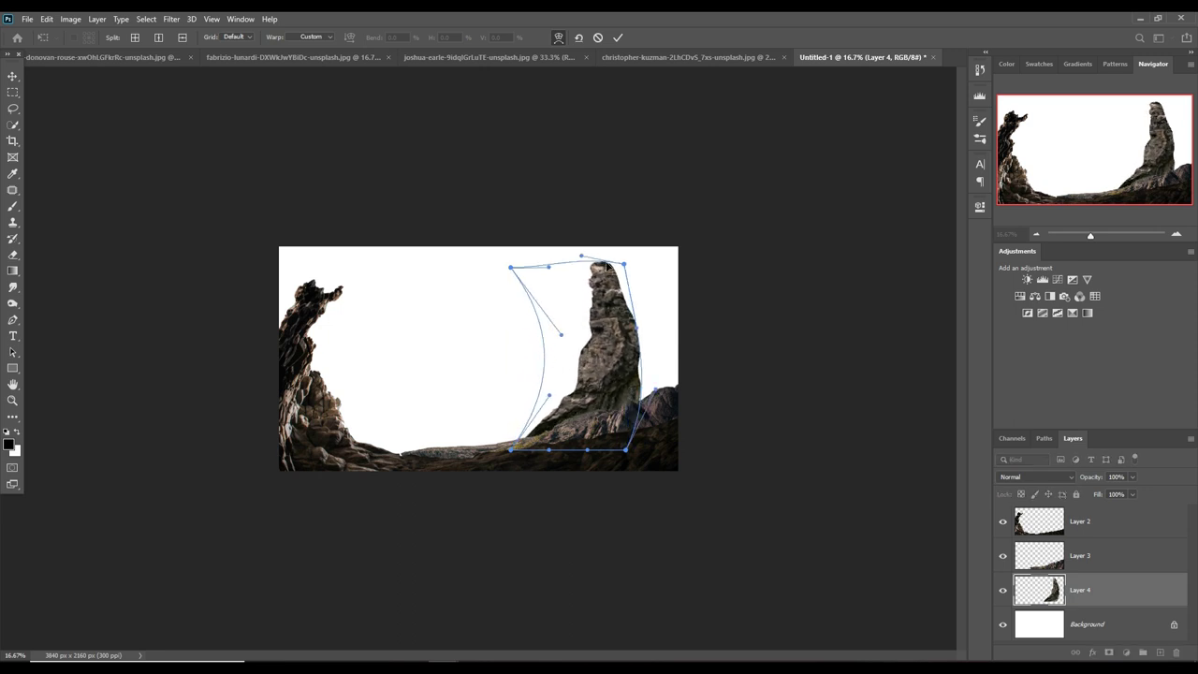
left_click_drag(612, 271, 604, 281)
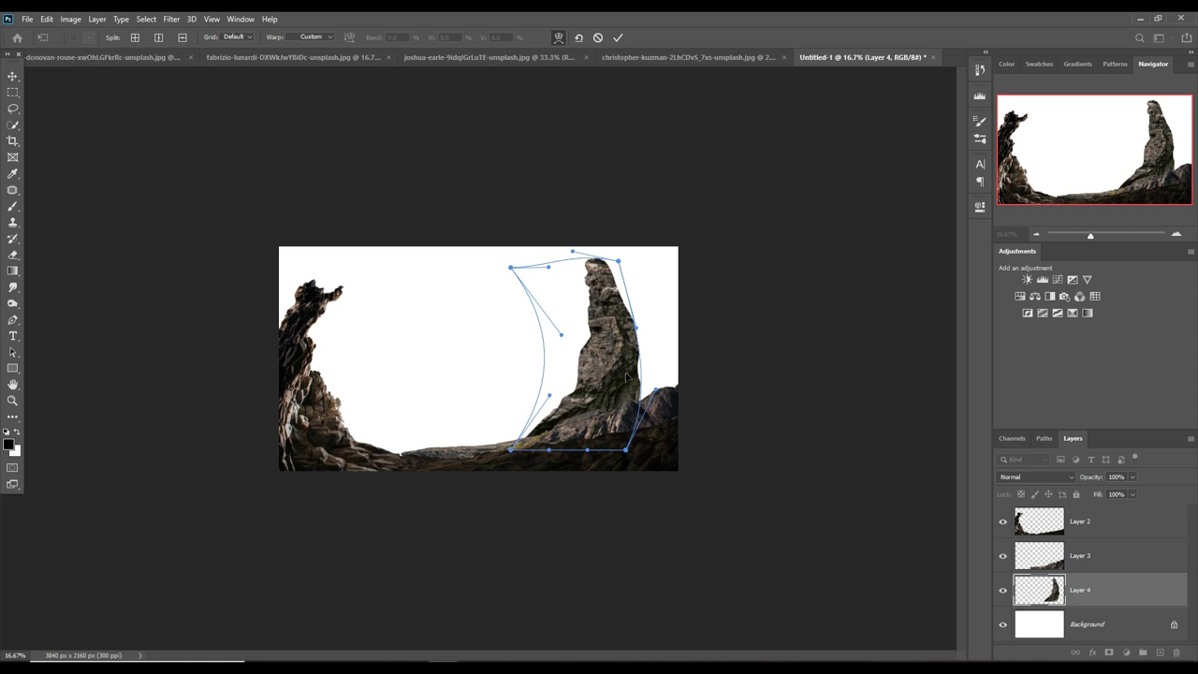
left_click_drag(627, 377, 620, 367)
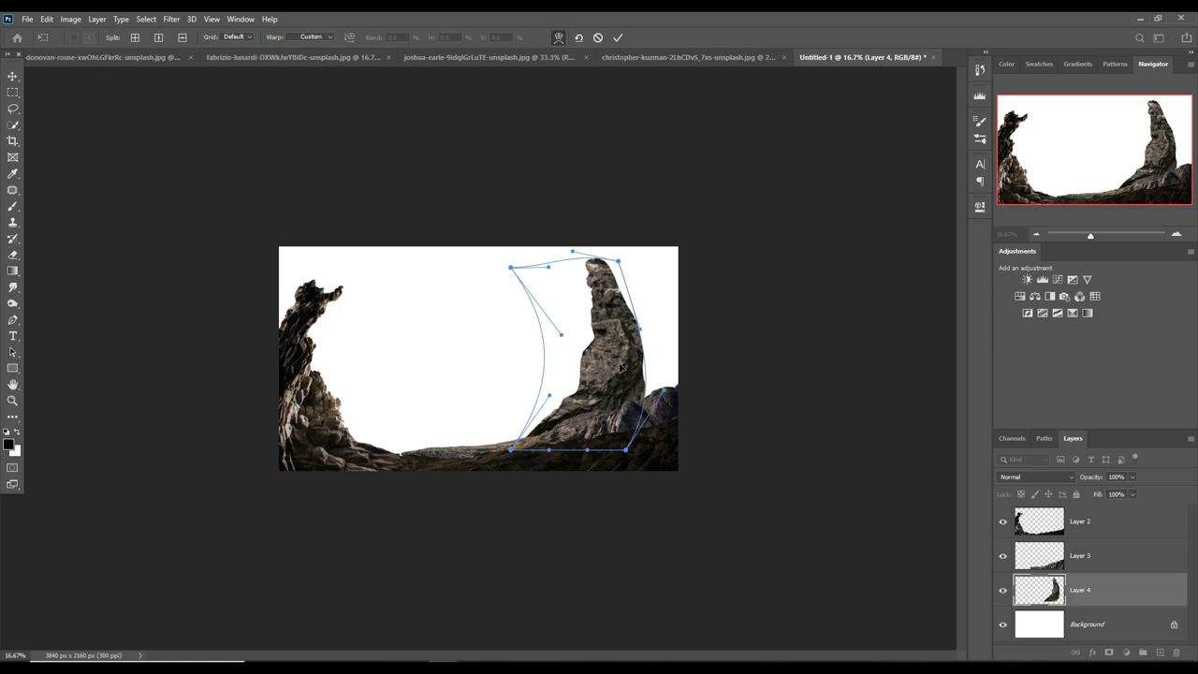
left_click(618, 37)
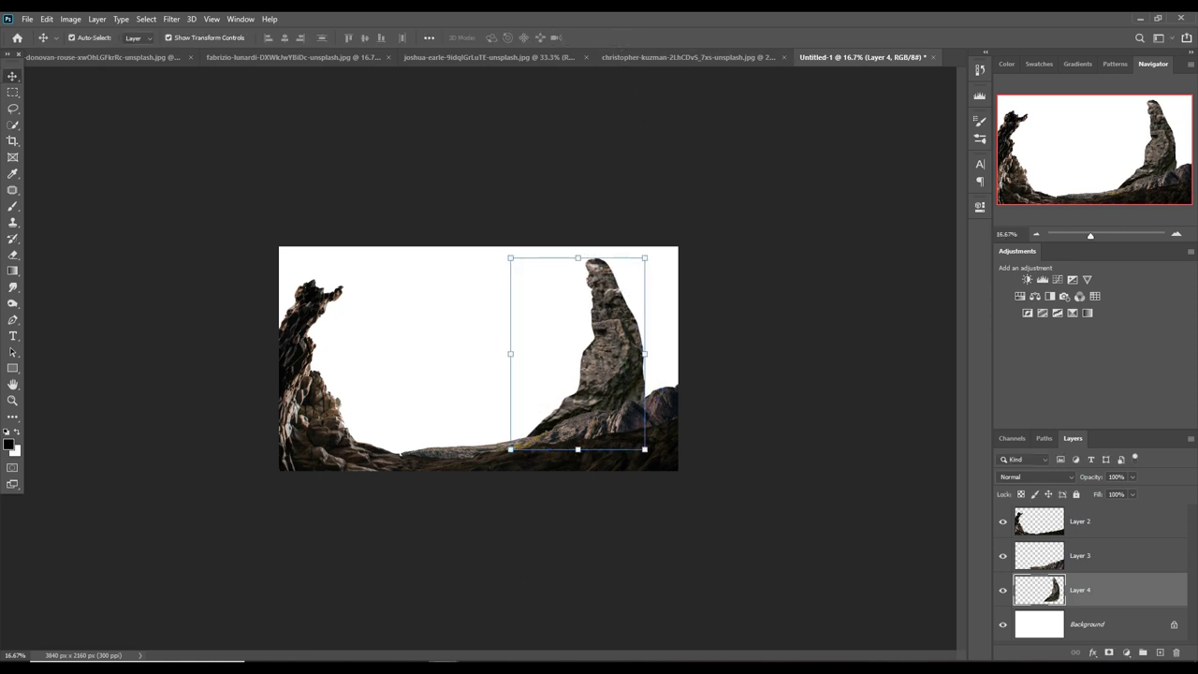
- Add a small rock piece from the second photo onto the right spire, tilted about 15.8°
left_click(511, 618)
left_click_drag(726, 125, 1007, 226)
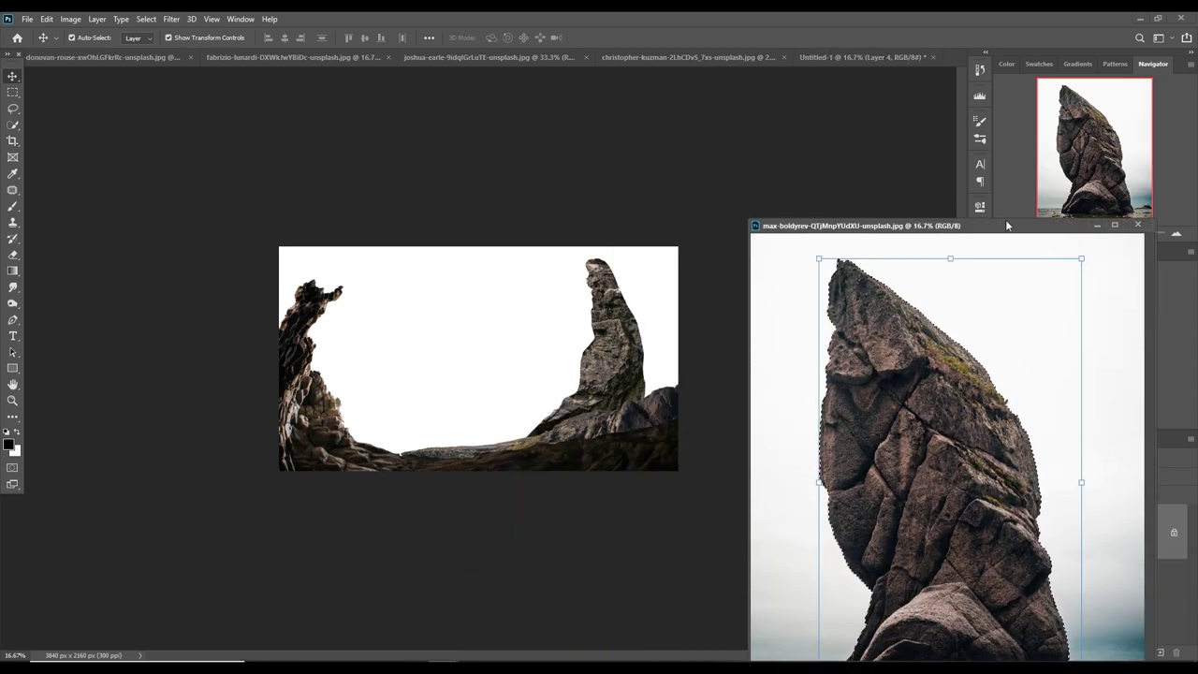
left_click_drag(936, 374, 585, 301)
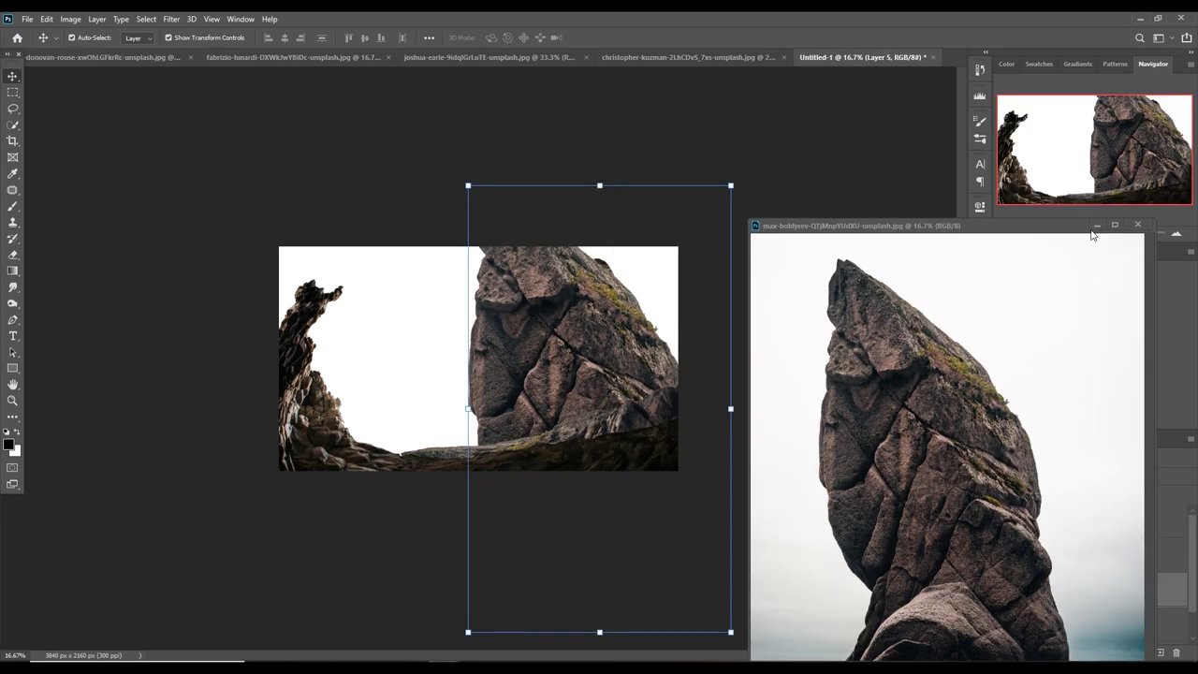
left_click(1097, 226)
left_click_drag(731, 185, 527, 532)
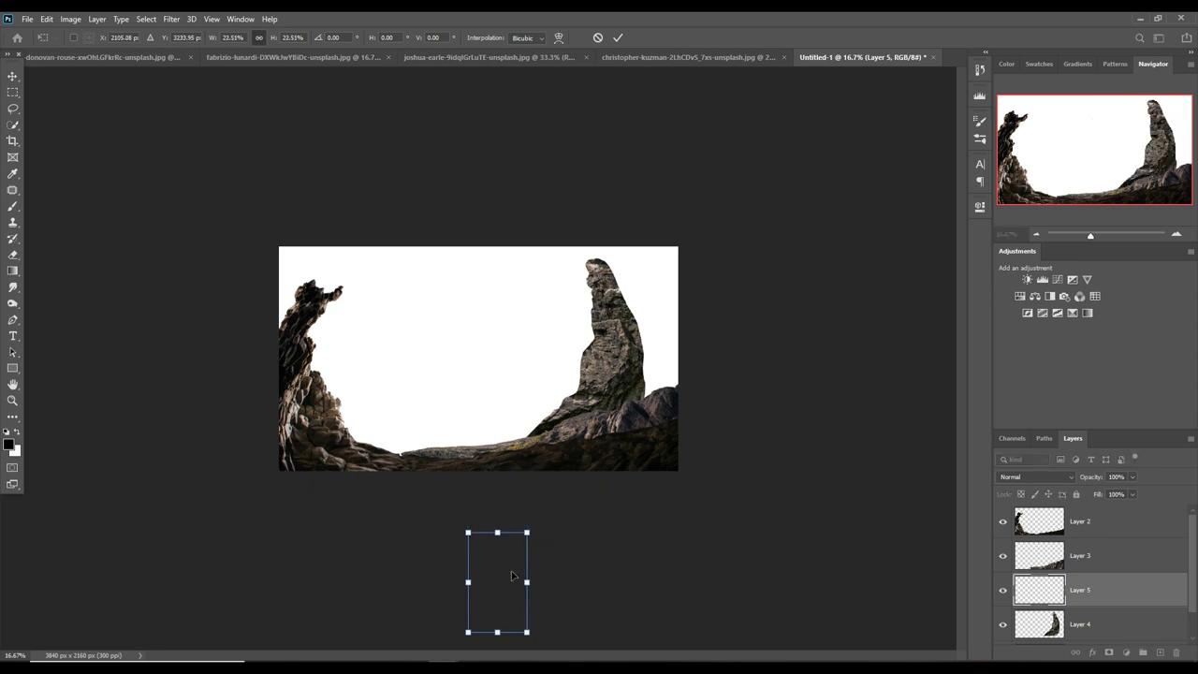
left_click_drag(511, 575, 620, 351)
left_click_drag(654, 311, 674, 302)
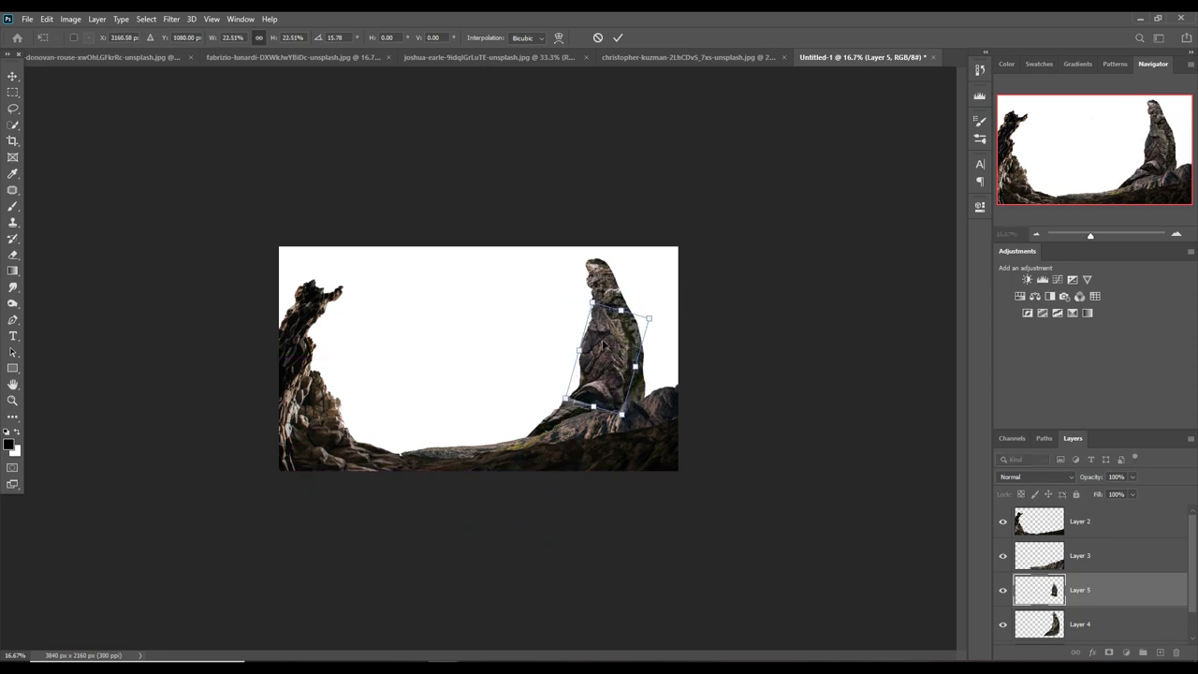
left_click_drag(604, 345, 600, 358)
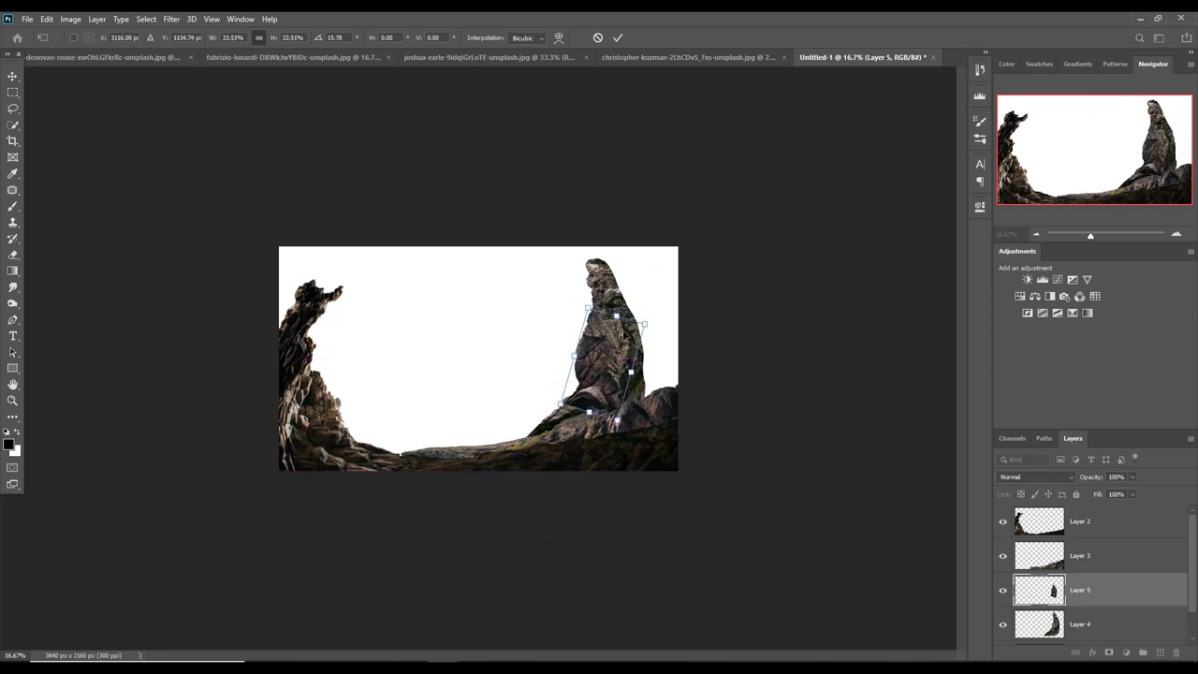
left_click(618, 38)
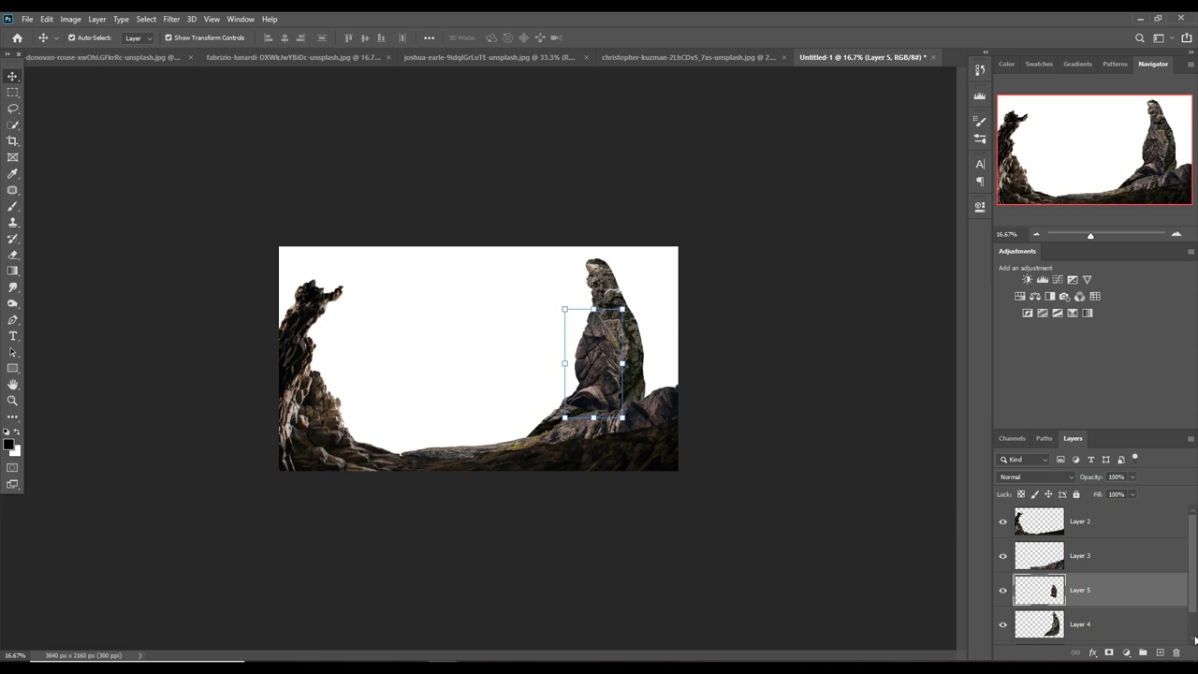
- Mask Layer 5 and paint black over the spire's hard base to blend it into the ground
left_click(1110, 652)
key("b")
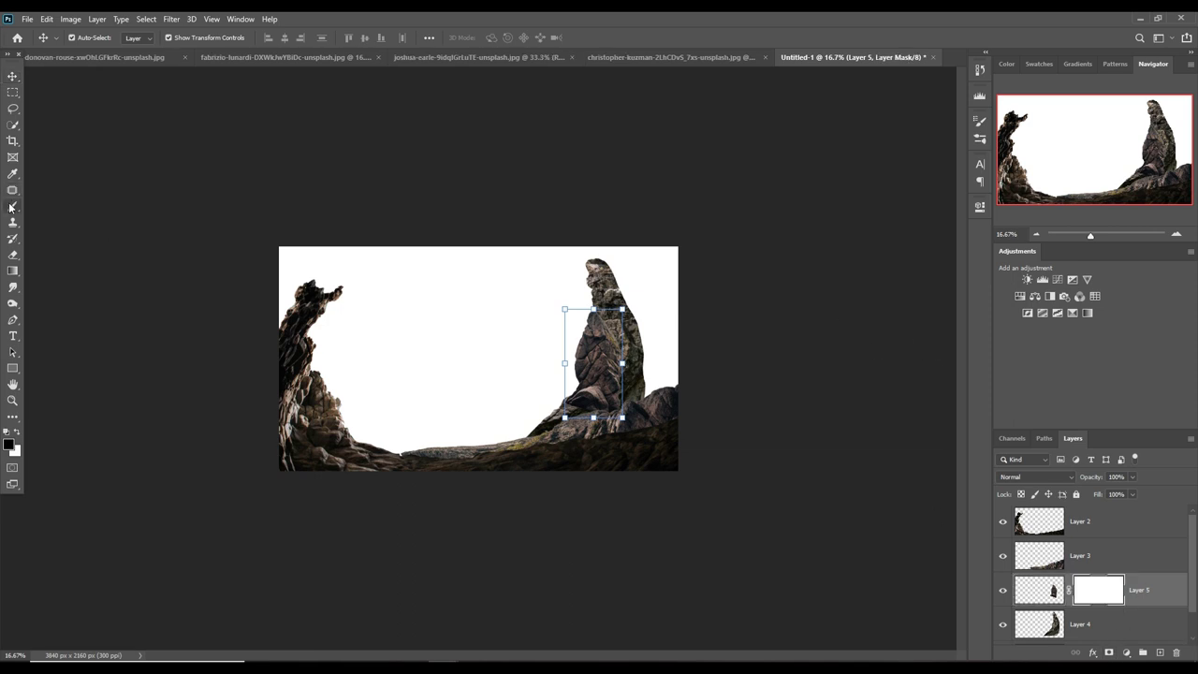
mouse_move(586, 402)
left_mouse_down()
mouse_move(621, 427)
mouse_move(635, 368)
left_mouse_up()
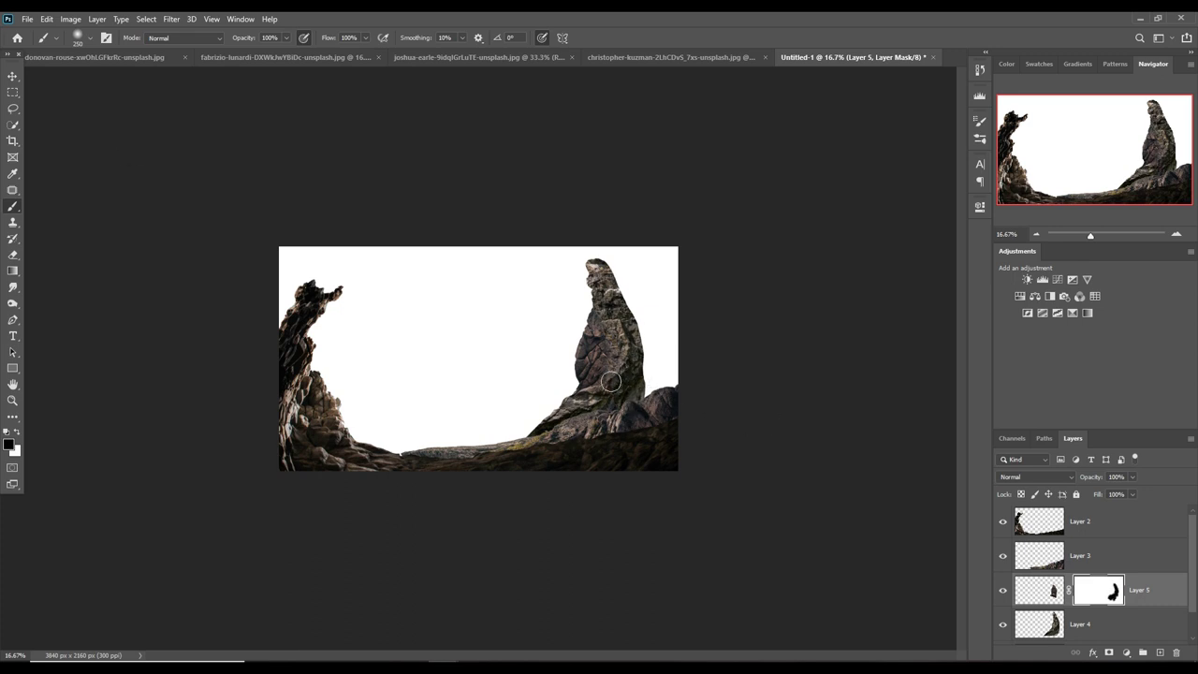
left_click(12, 79)
- Add a Color Balance adjustment shifting midtones +5 green and +11 blue
left_click(1128, 653)
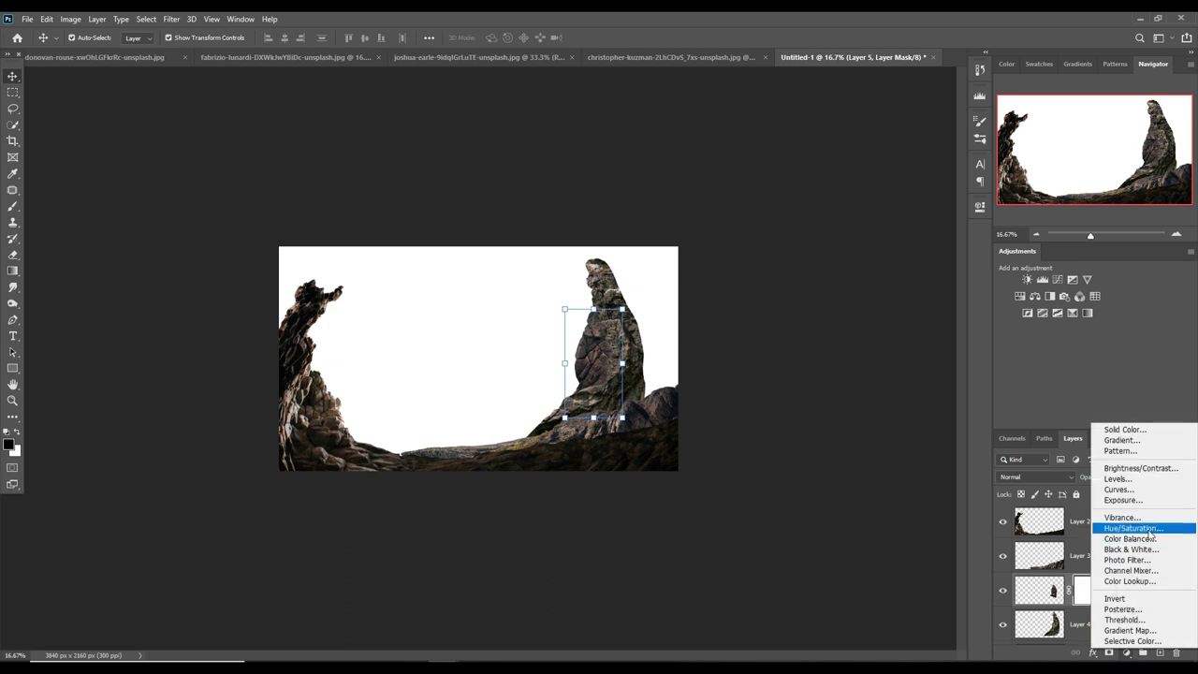
left_click(1141, 534)
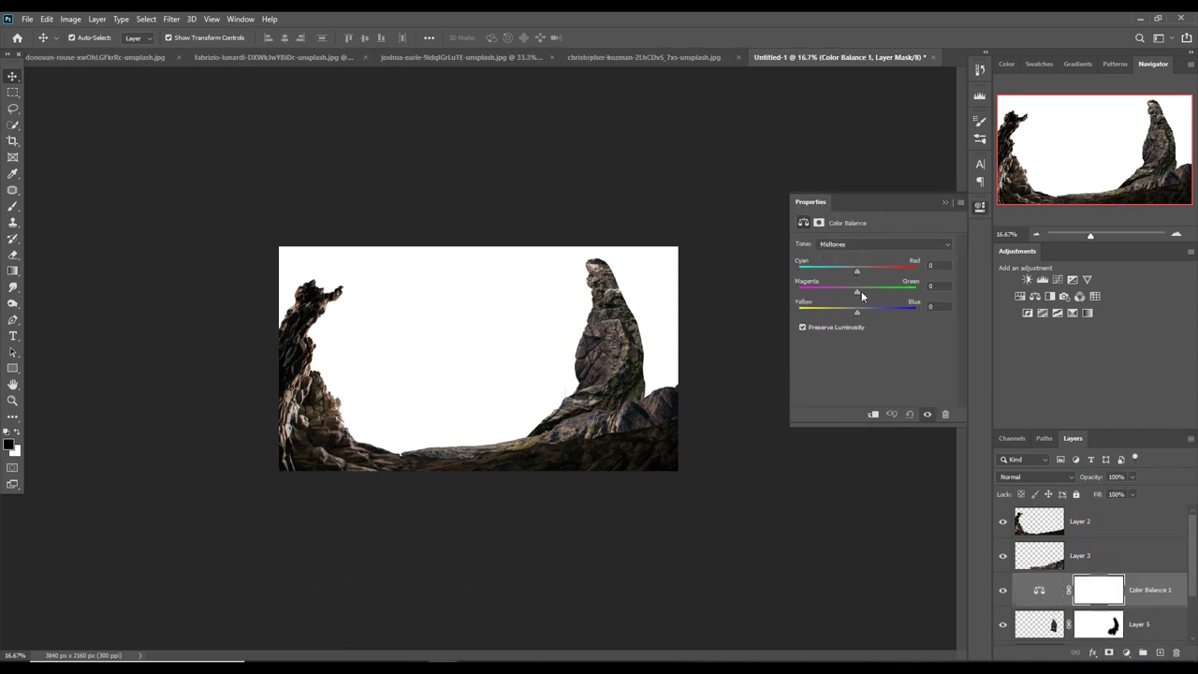
left_click_drag(863, 291, 861, 292)
left_click(945, 202)
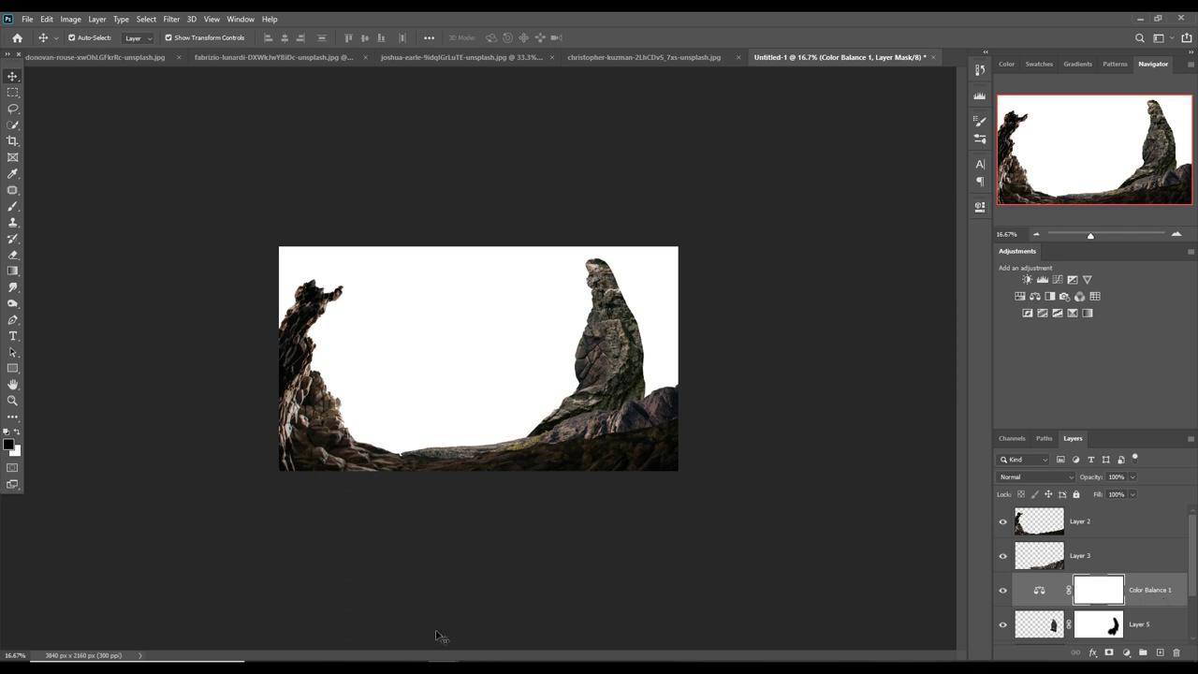
- Bring the other photo's rock in as Layer 6, scaled to about 23% at the spire's top edge
left_click(501, 627)
mouse_move(915, 363)
left_mouse_down()
mouse_move(927, 412)
mouse_move(611, 294)
left_mouse_up()
left_click(1098, 225)
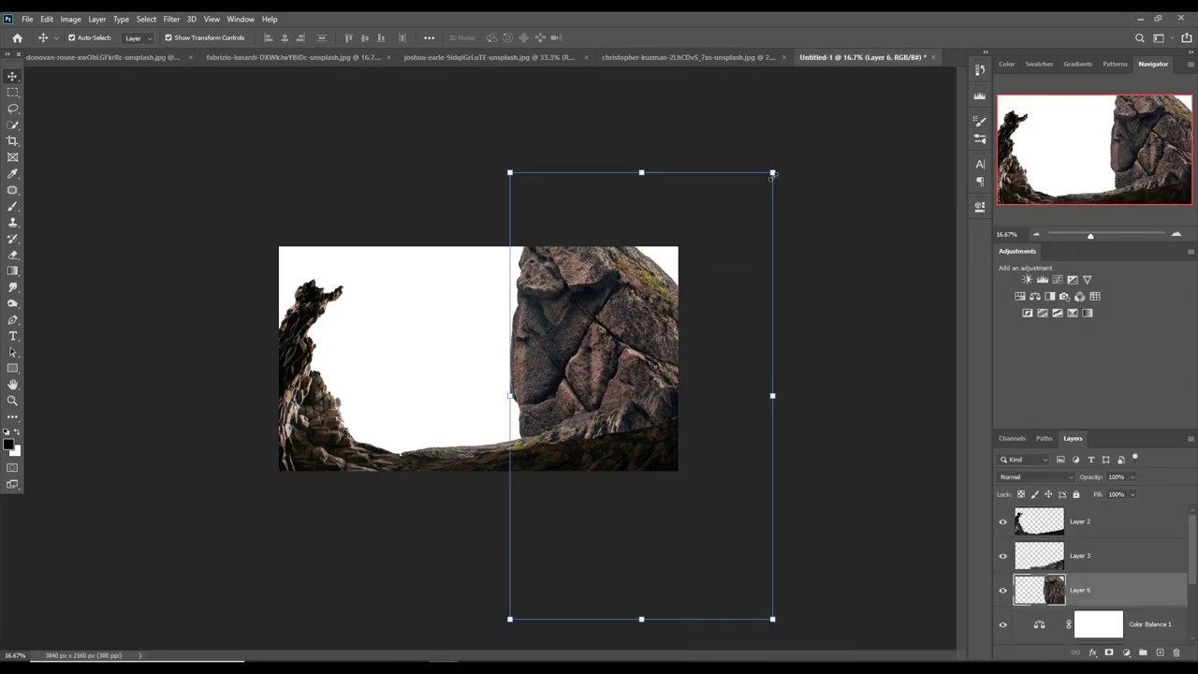
left_click_drag(773, 173, 610, 450)
left_click_drag(553, 498, 624, 296)
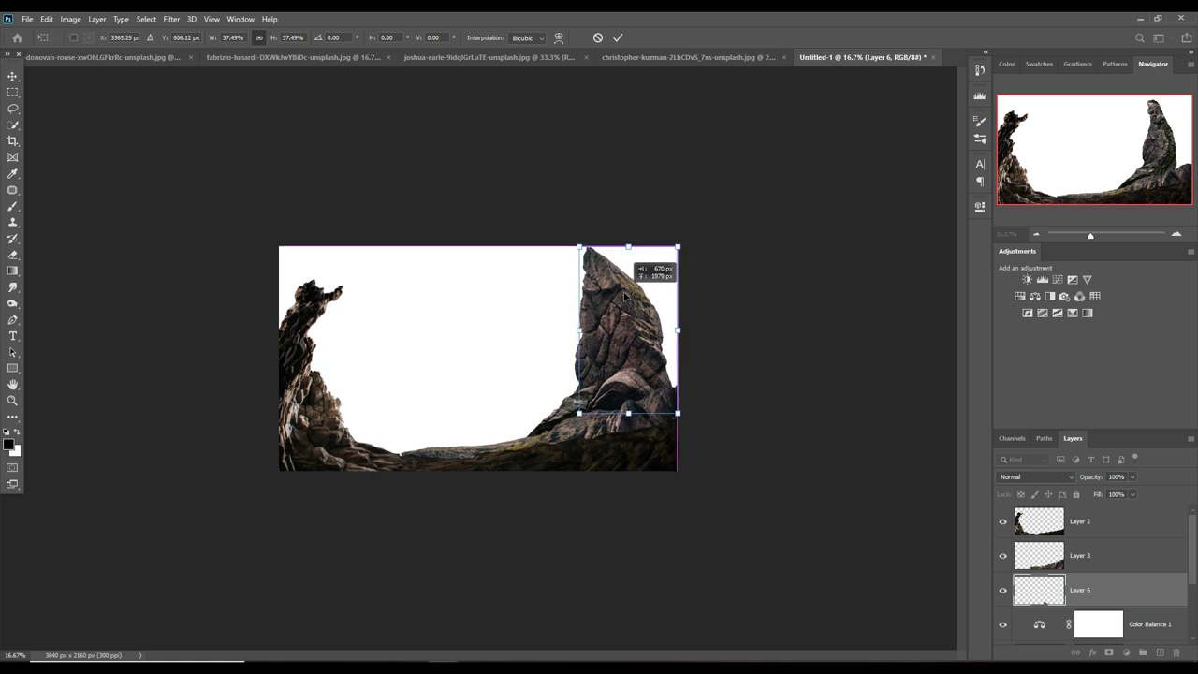
left_click_drag(678, 247, 645, 314)
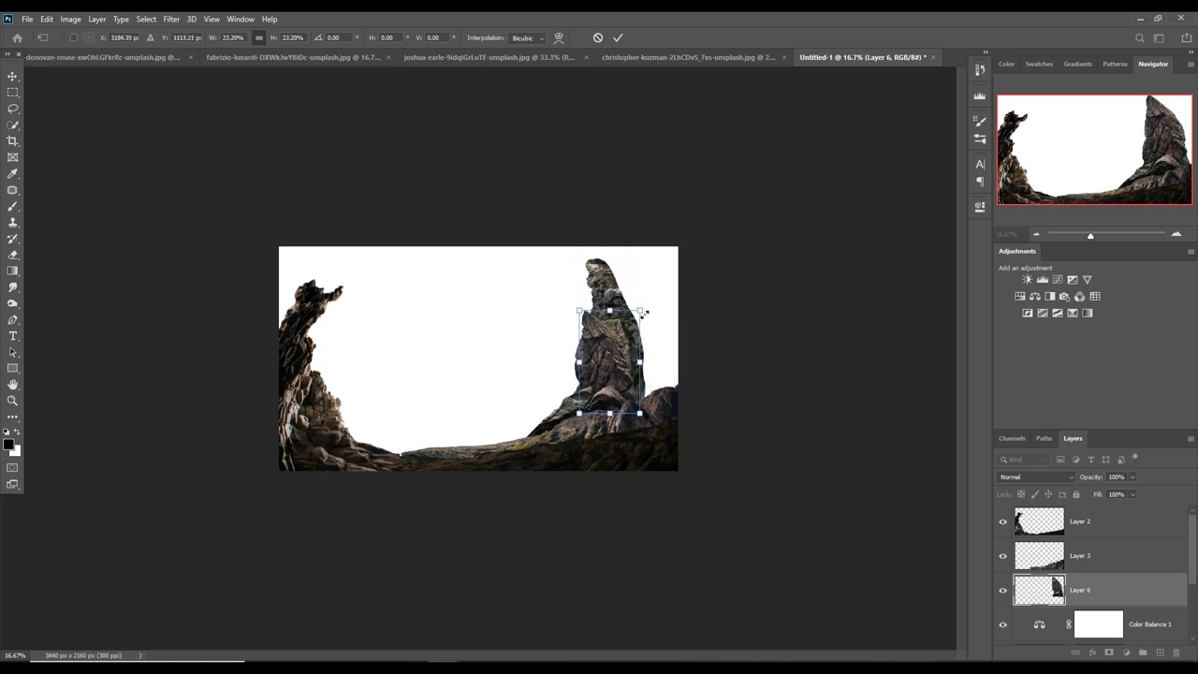
left_click_drag(611, 377, 615, 316)
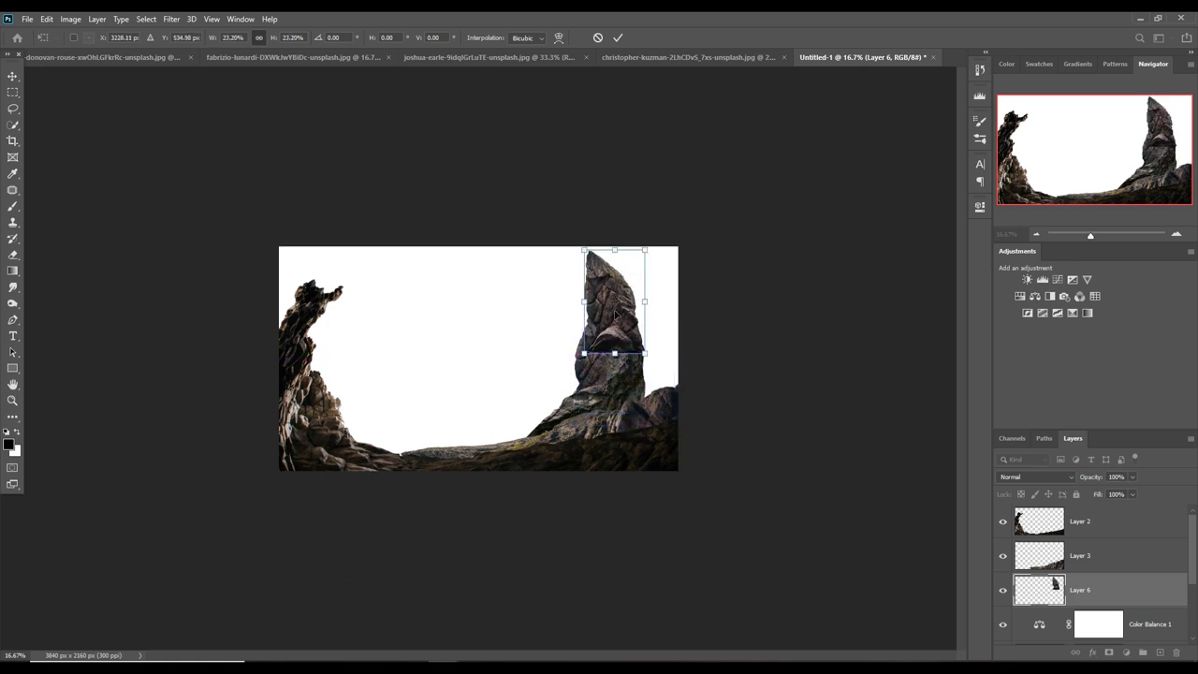
left_click(618, 38)
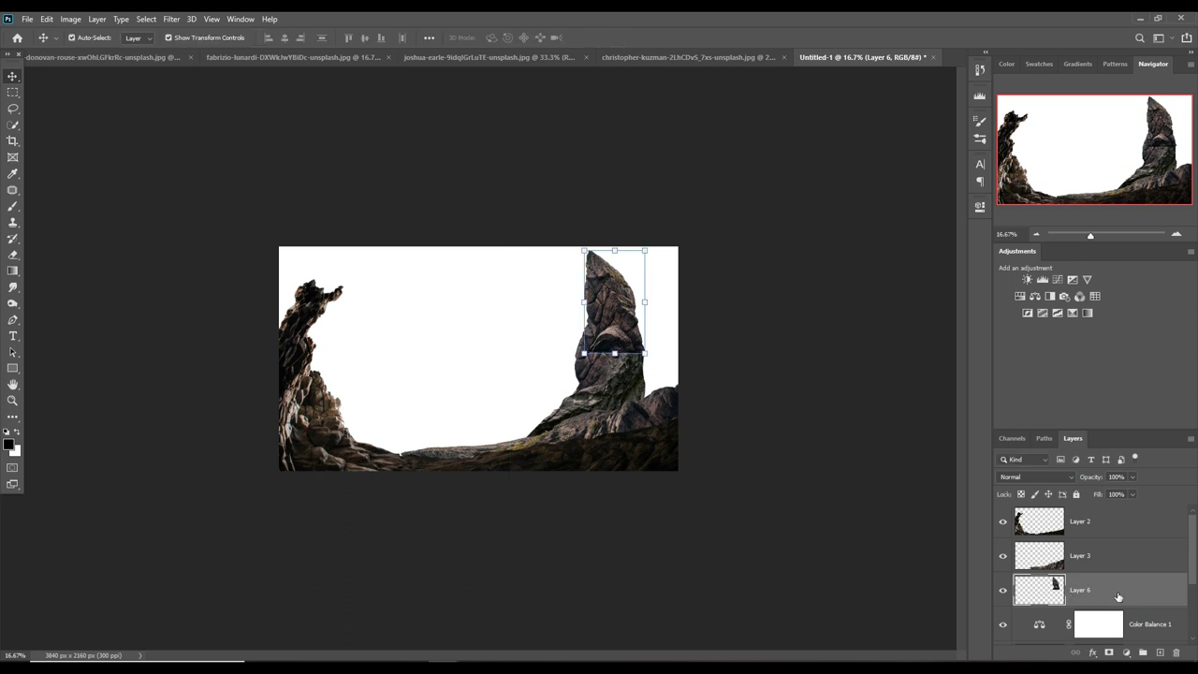
- Mask Layer 6 and paint away the rock's hard lower and right edges
left_click(1108, 653)
left_click(12, 206)
left_click_drag(641, 281, 635, 345)
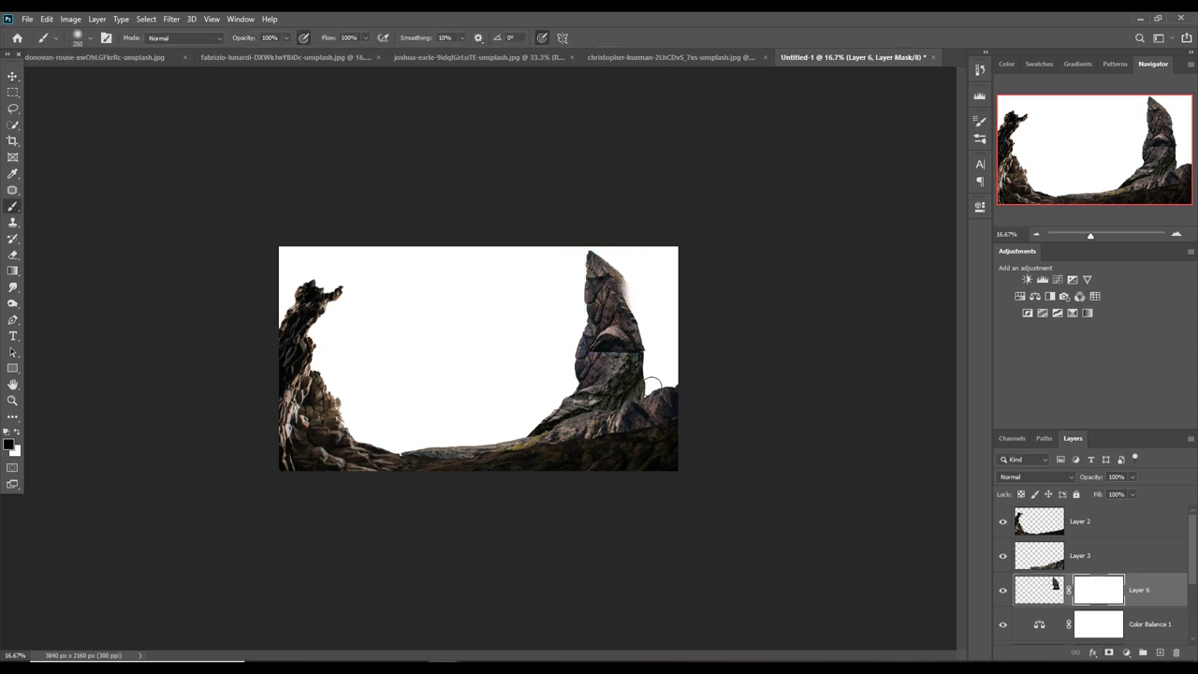
mouse_move(628, 268)
left_mouse_down()
mouse_move(645, 300)
mouse_move(603, 327)
left_mouse_up()
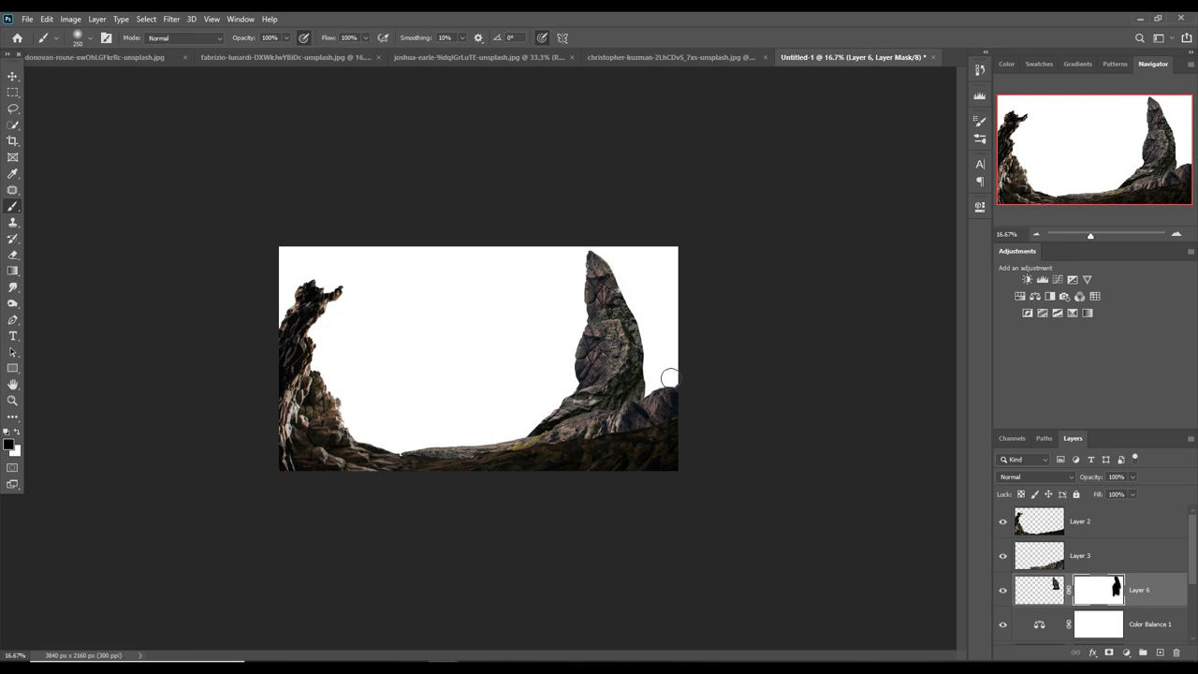
left_click(12, 76)
- Merge Layers 6, Color Balance 1 and 5 into Layer 6 and give it a slight warp
scroll(1174, 580, "down", 1)
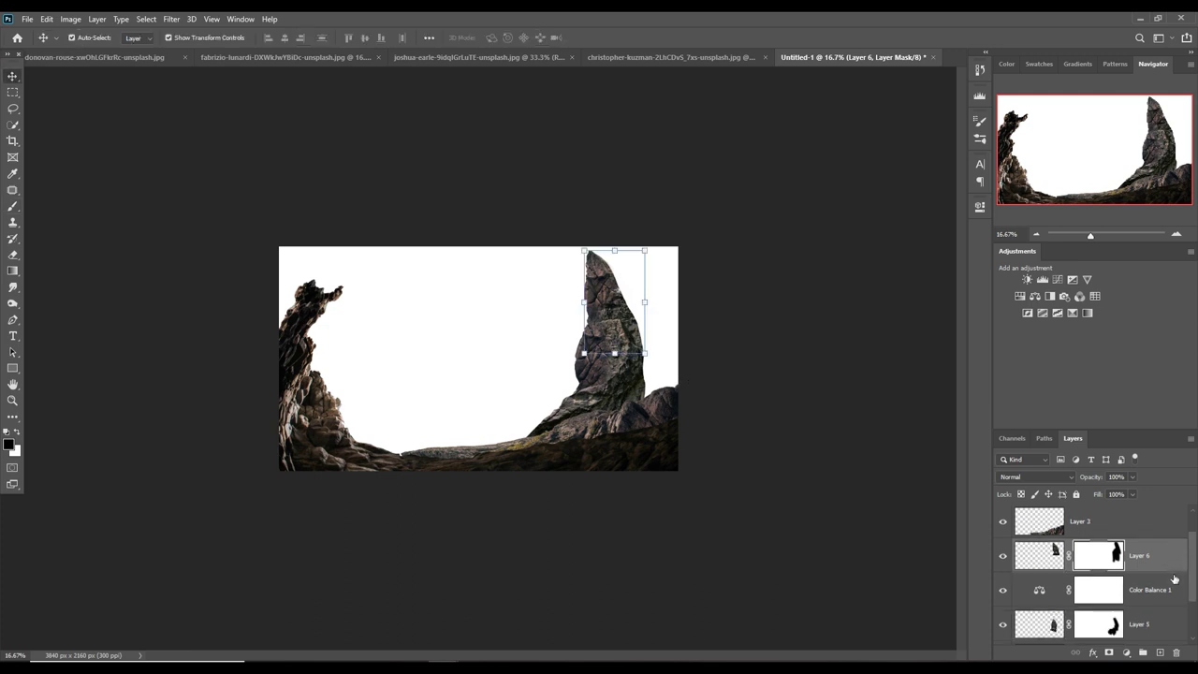
left_click(1163, 624, "shift")
right_click(1161, 624)
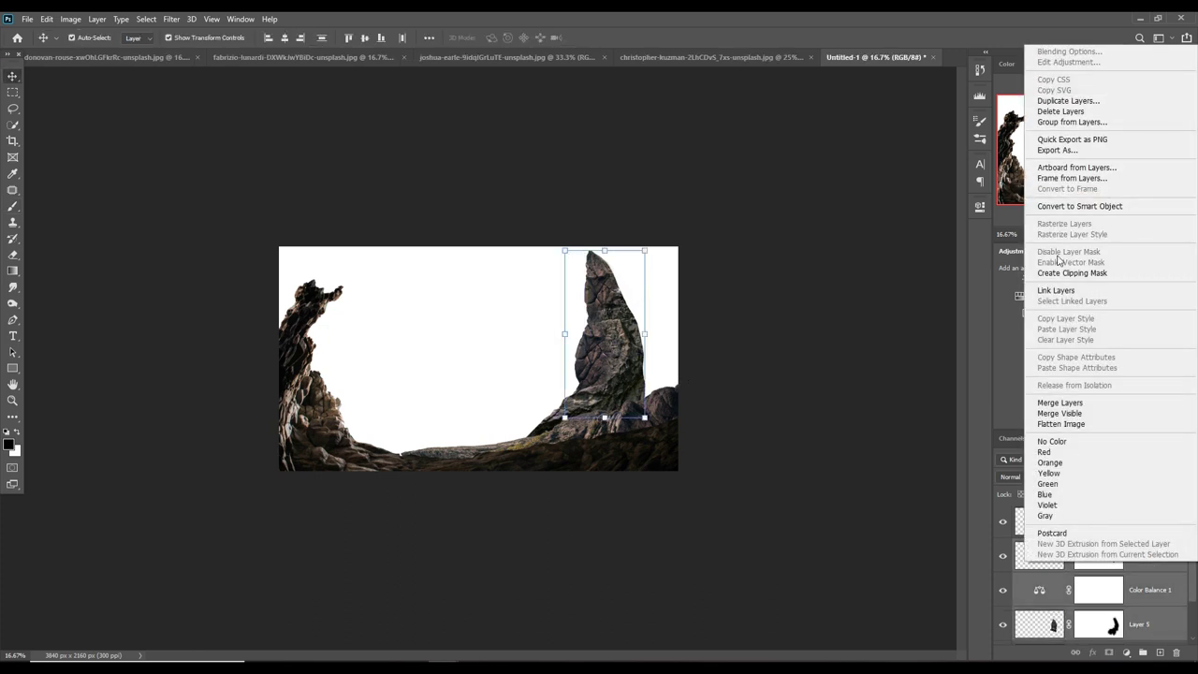
left_click(1060, 403)
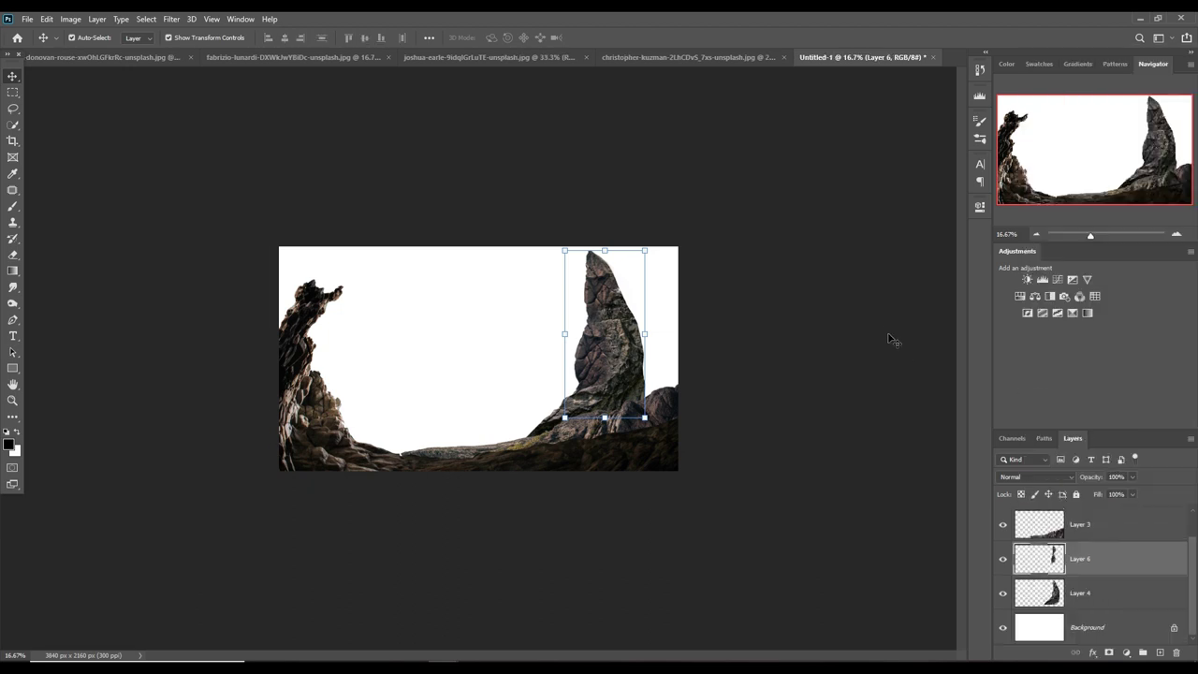
left_click(46, 18)
mouse_move(65, 305)
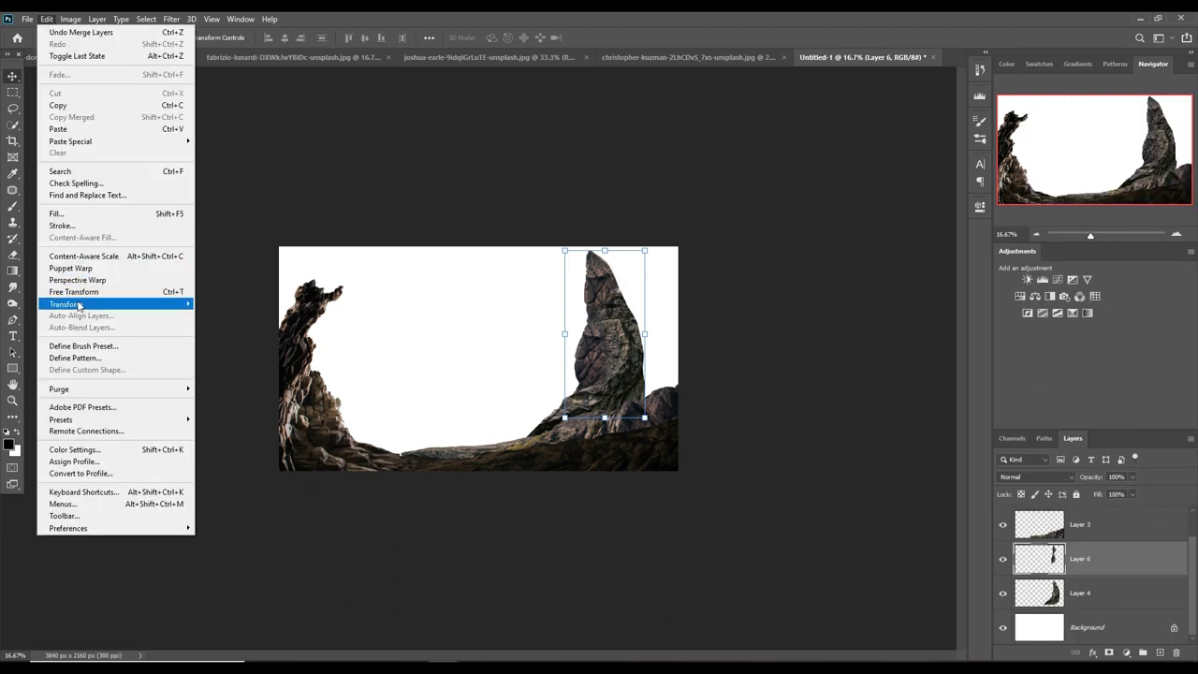
left_click(213, 388)
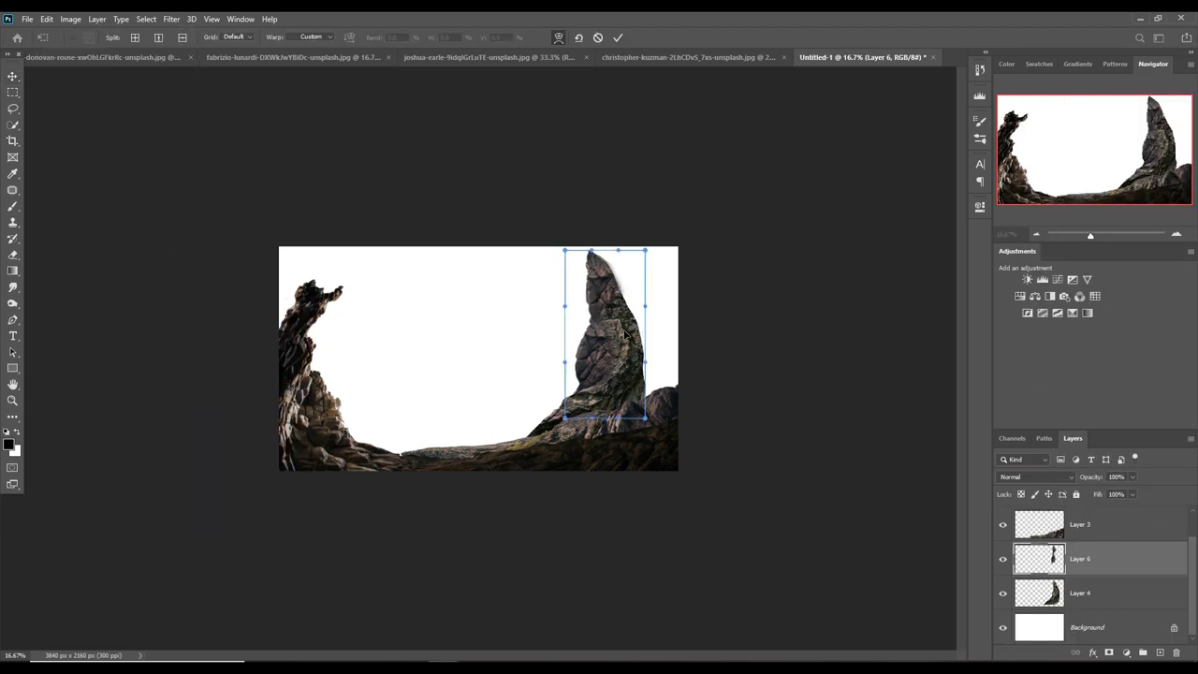
left_click_drag(627, 334, 623, 333)
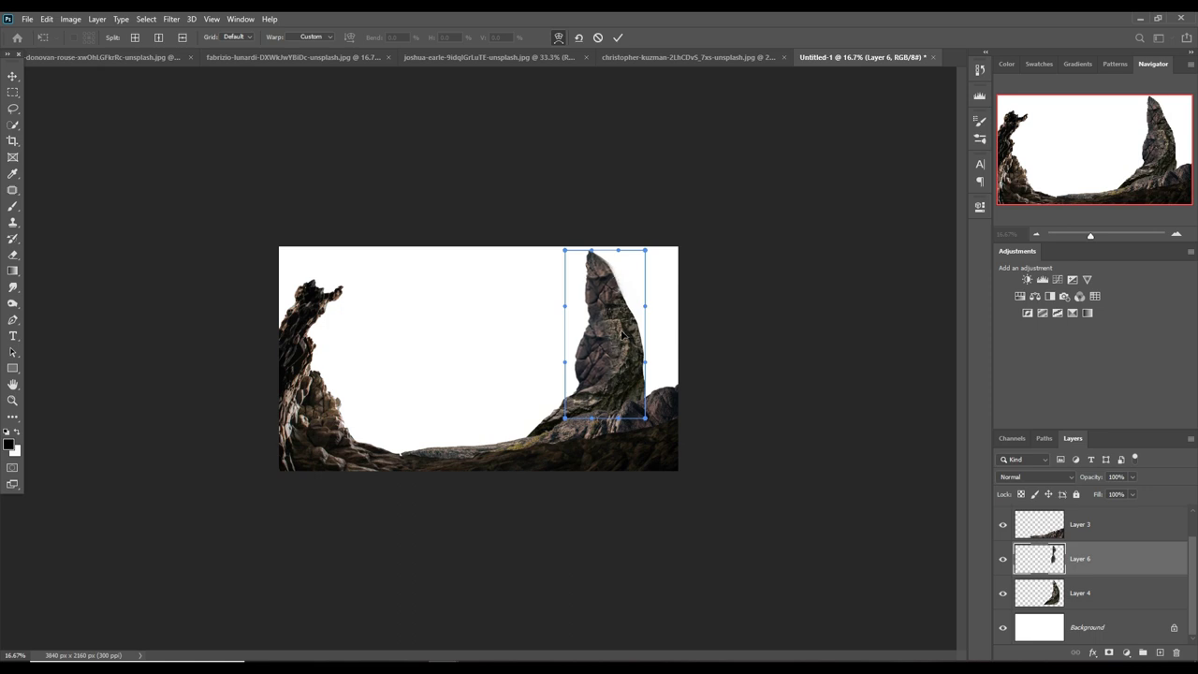
left_click(618, 37)
- Merge Layer 4 into Layer 6 and warp the spire into a crescent horn curving left
left_click(1111, 589, "shift")
right_click(1123, 559)
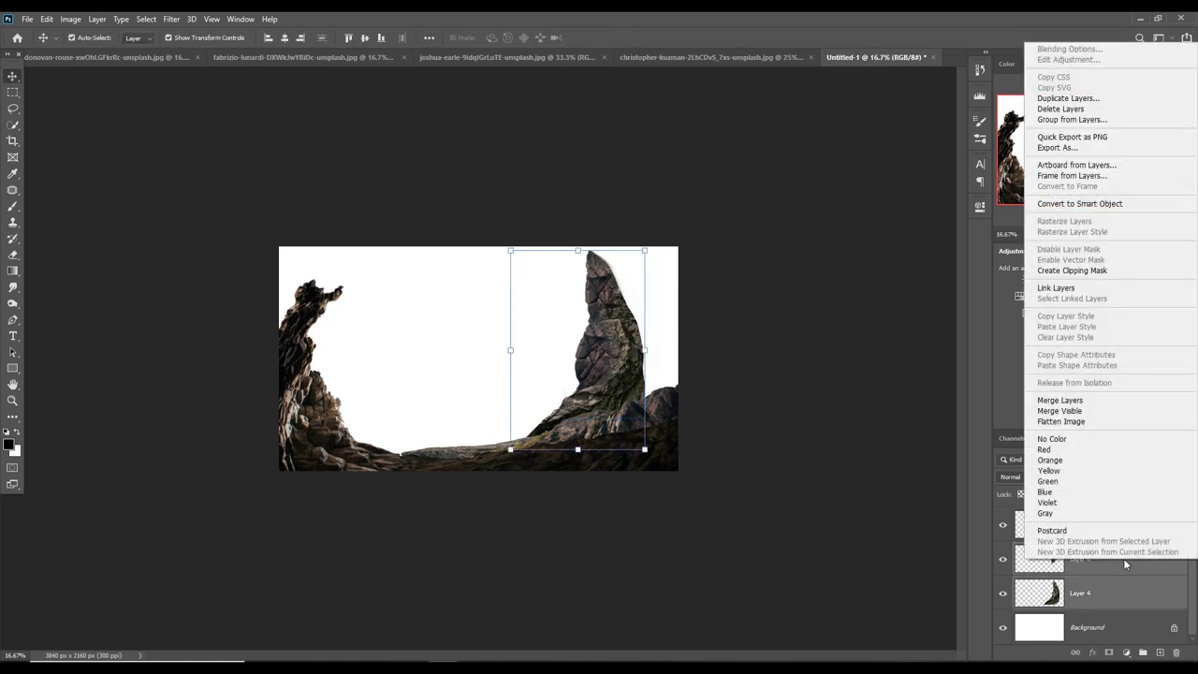
left_click(1074, 403)
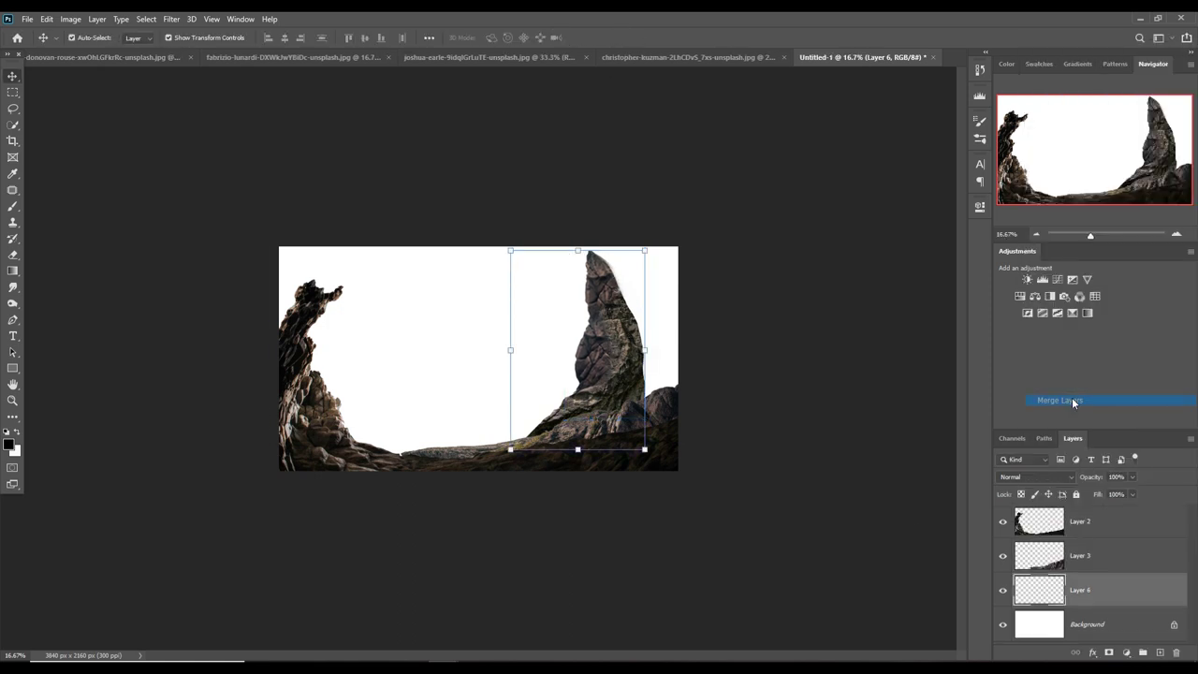
left_click(45, 18)
left_click(243, 388)
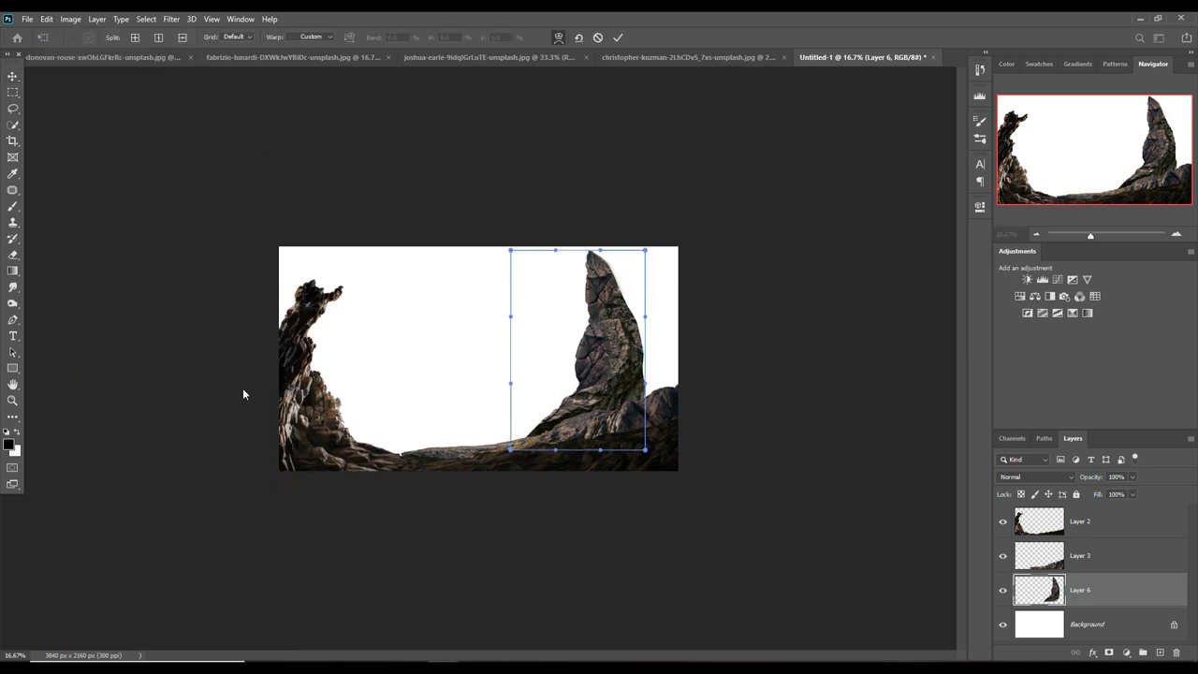
left_click_drag(621, 356, 637, 362)
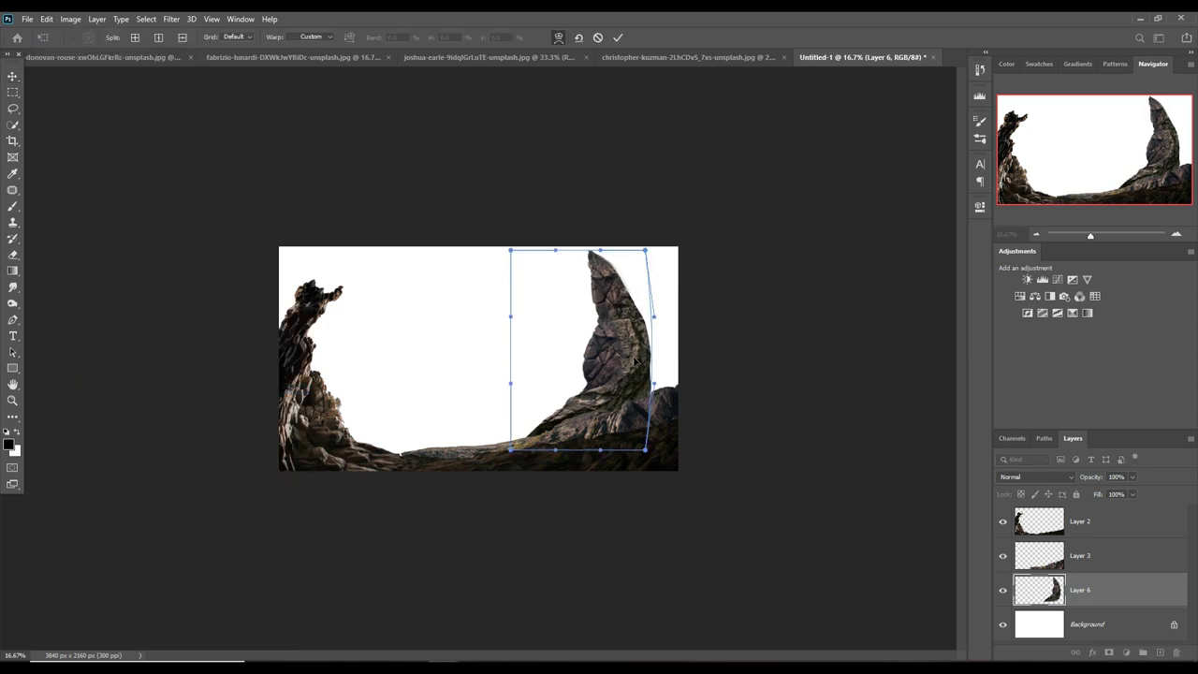
mouse_move(591, 256)
left_mouse_down()
mouse_move(585, 305)
mouse_move(612, 369)
left_mouse_up()
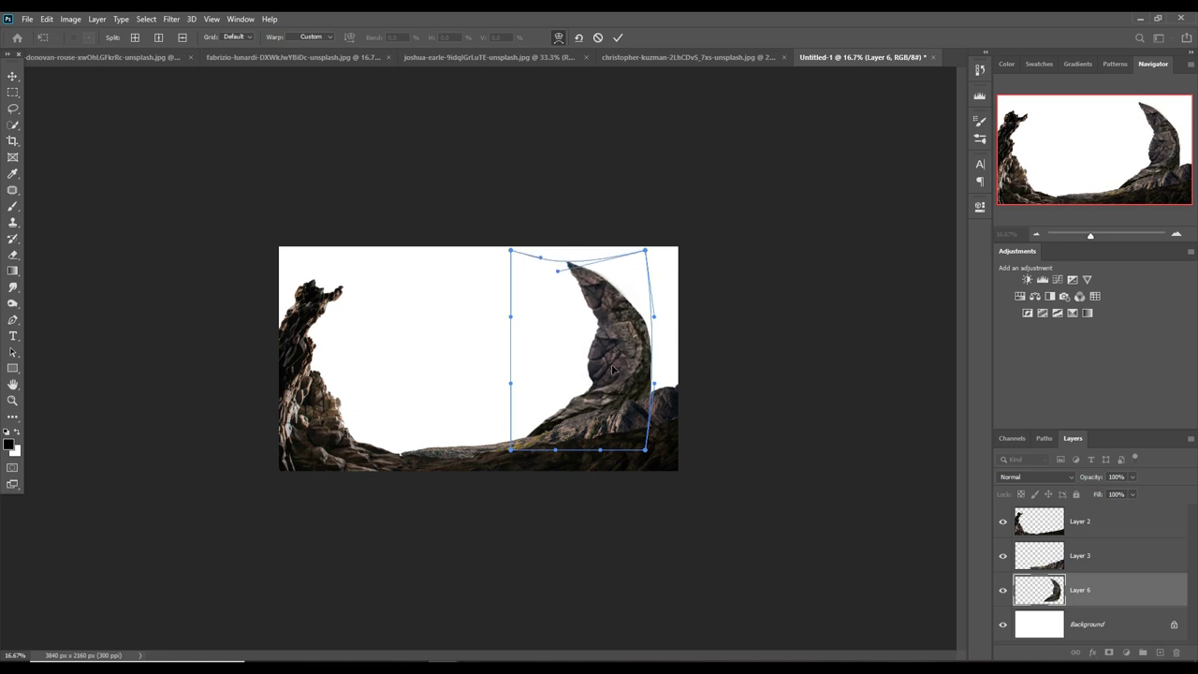
key("ctrl+z")
key("ctrl+z")
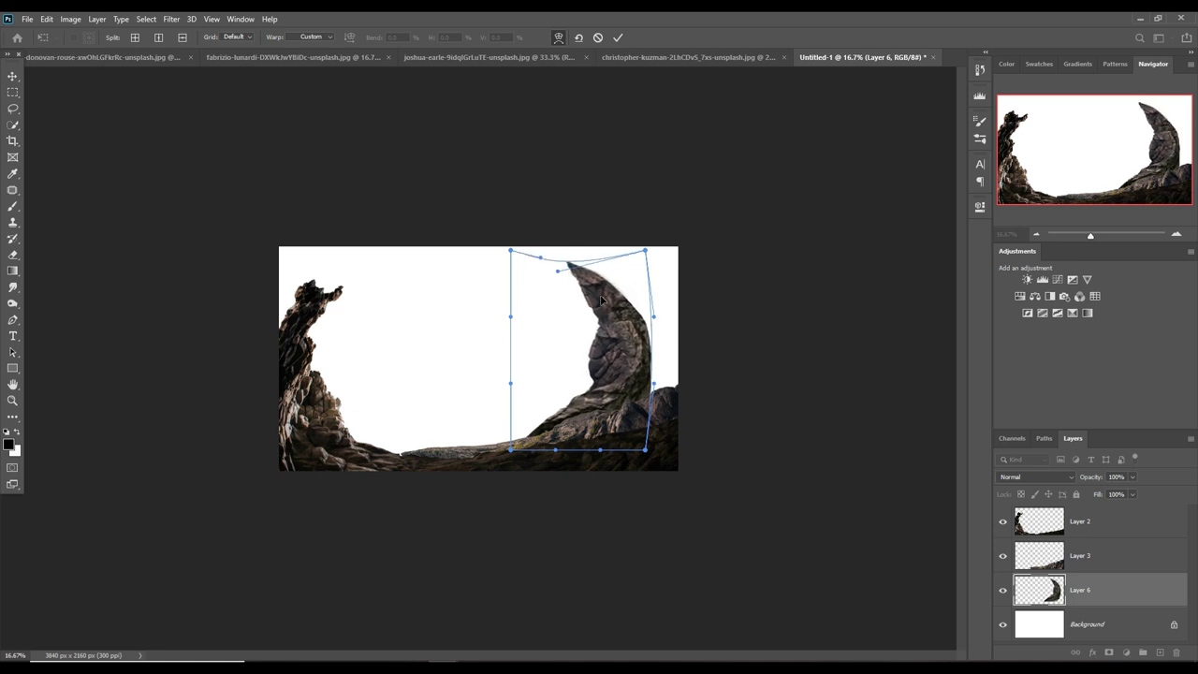
left_click(617, 37)
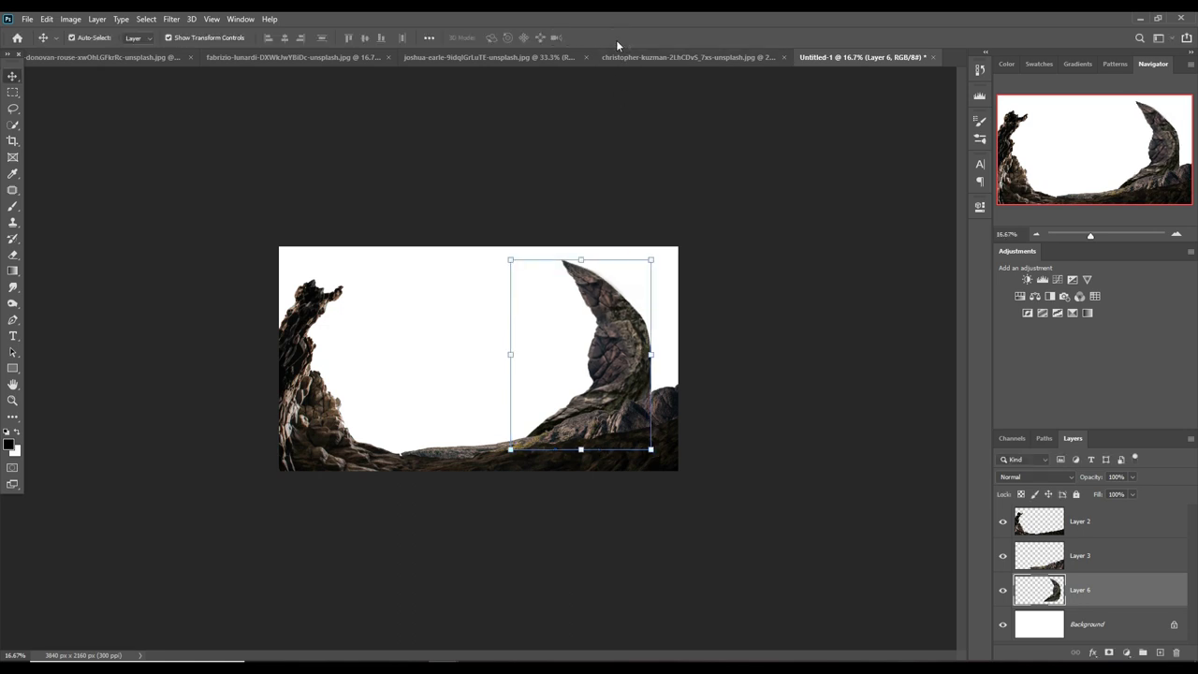
- Duplicate Layer 6, scale the copy to about 80%, flip it horizontally and move it left
right_click(1113, 585)
left_click(1072, 130)
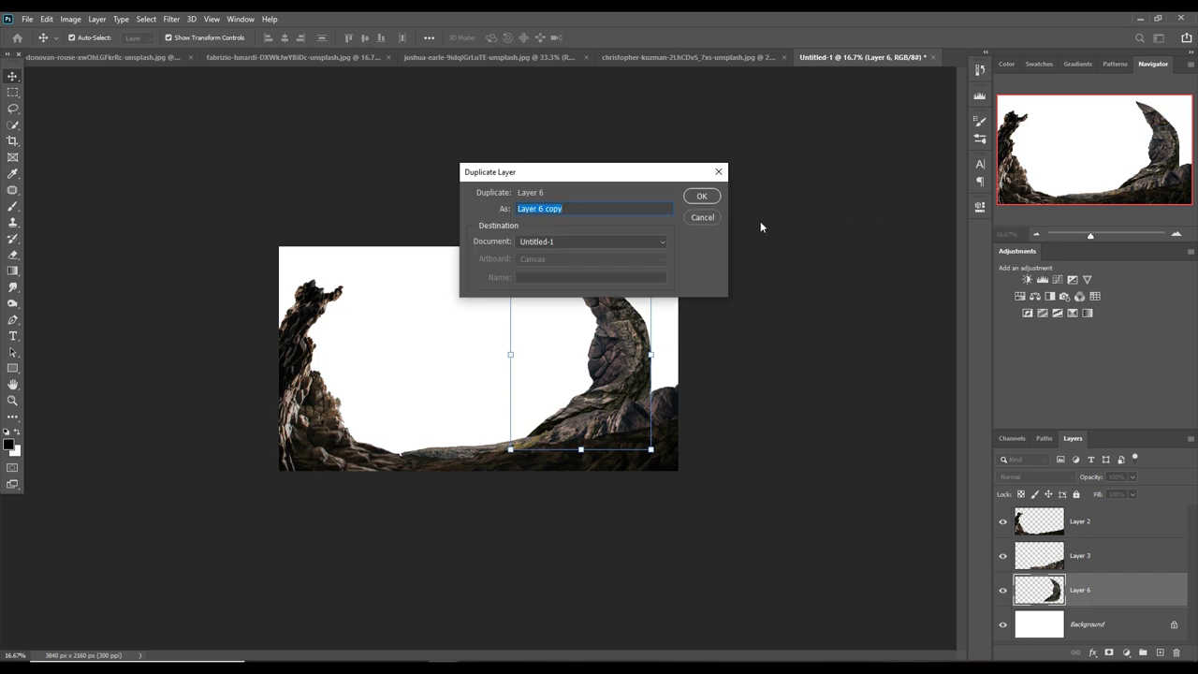
key("Return")
mouse_move(656, 262)
left_mouse_down()
mouse_move(628, 301)
mouse_move(476, 323)
left_mouse_up()
left_click(46, 19)
mouse_move(66, 305)
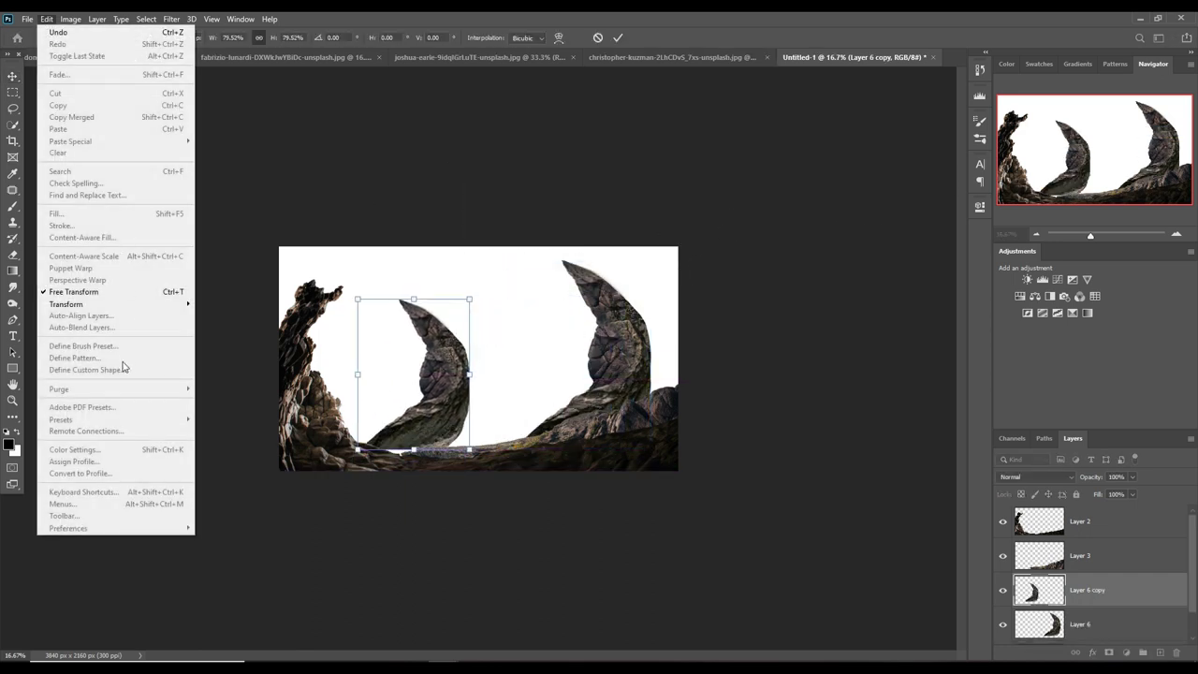
left_click(228, 497)
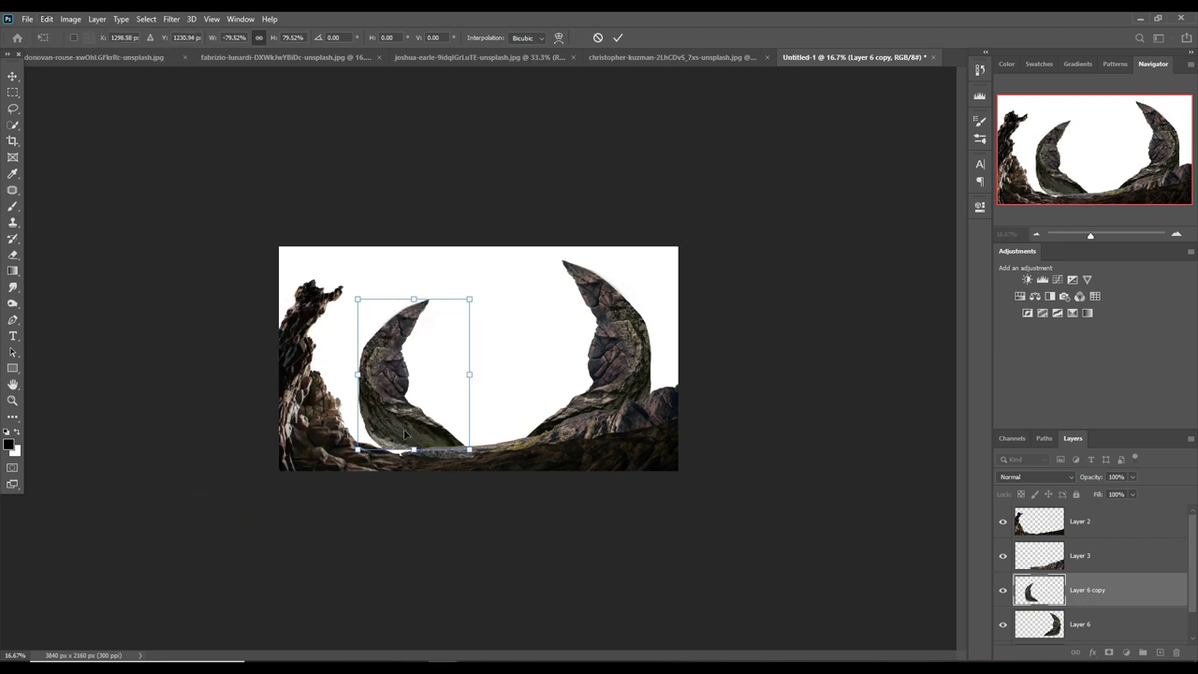
left_click_drag(395, 383, 352, 394)
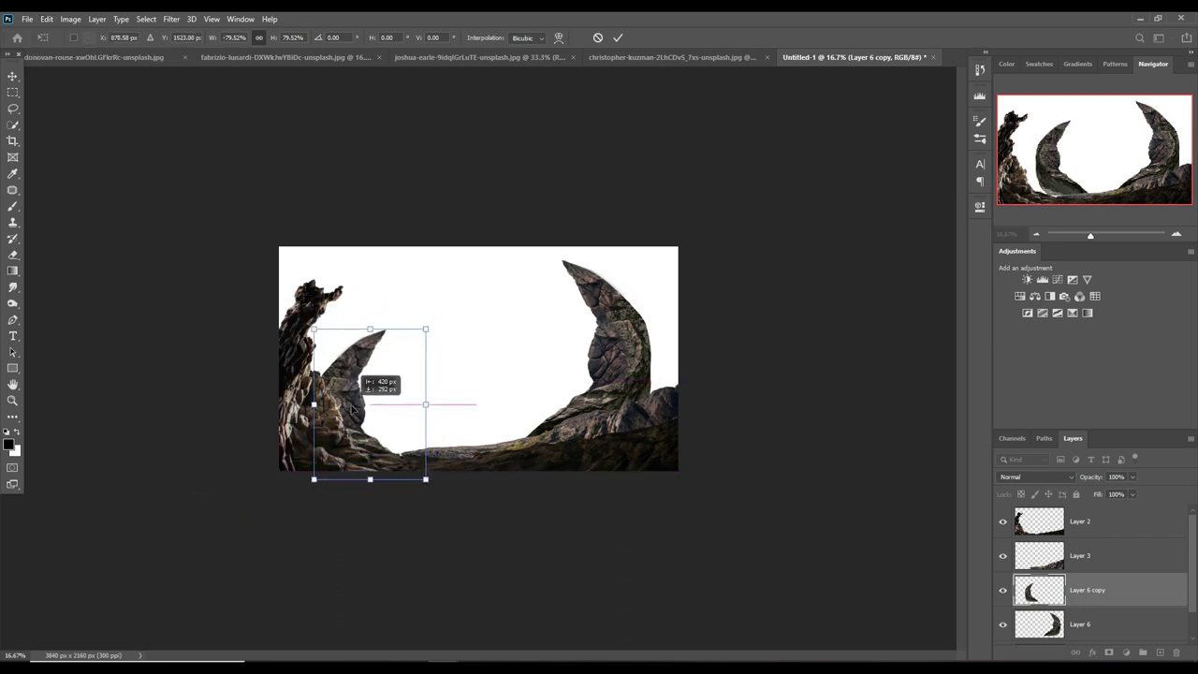
left_click(618, 38)
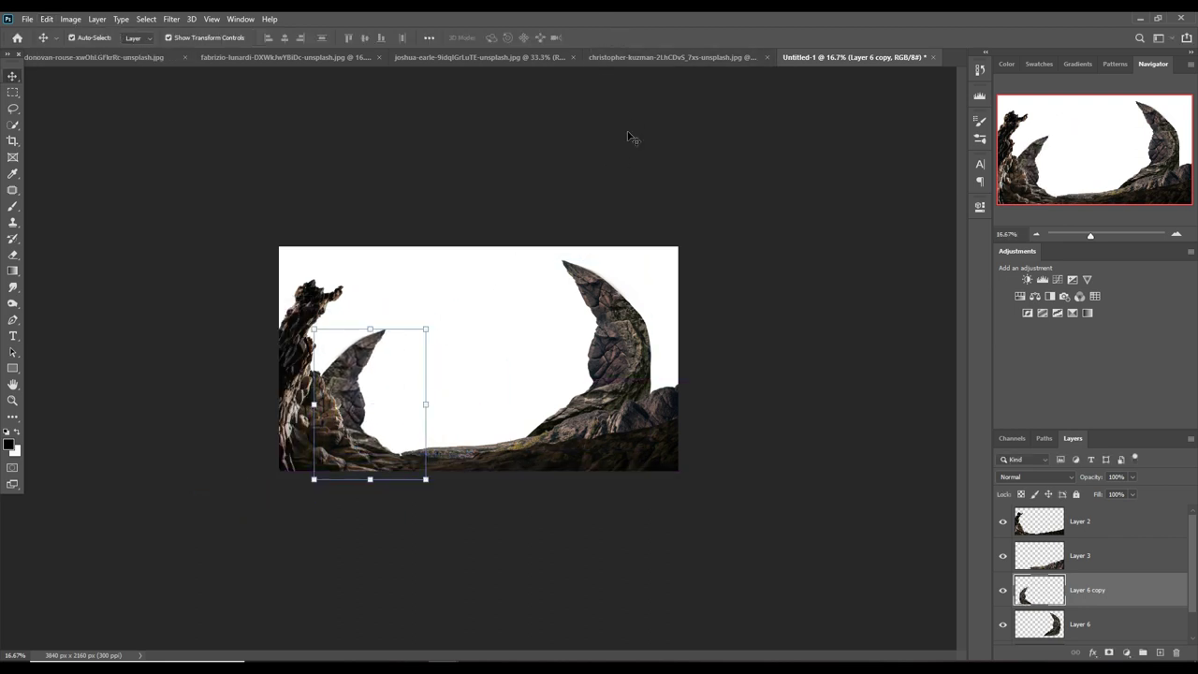
- Duplicate the copied horn again and shrink the second copy slightly
right_click(1135, 587)
left_click(1077, 224)
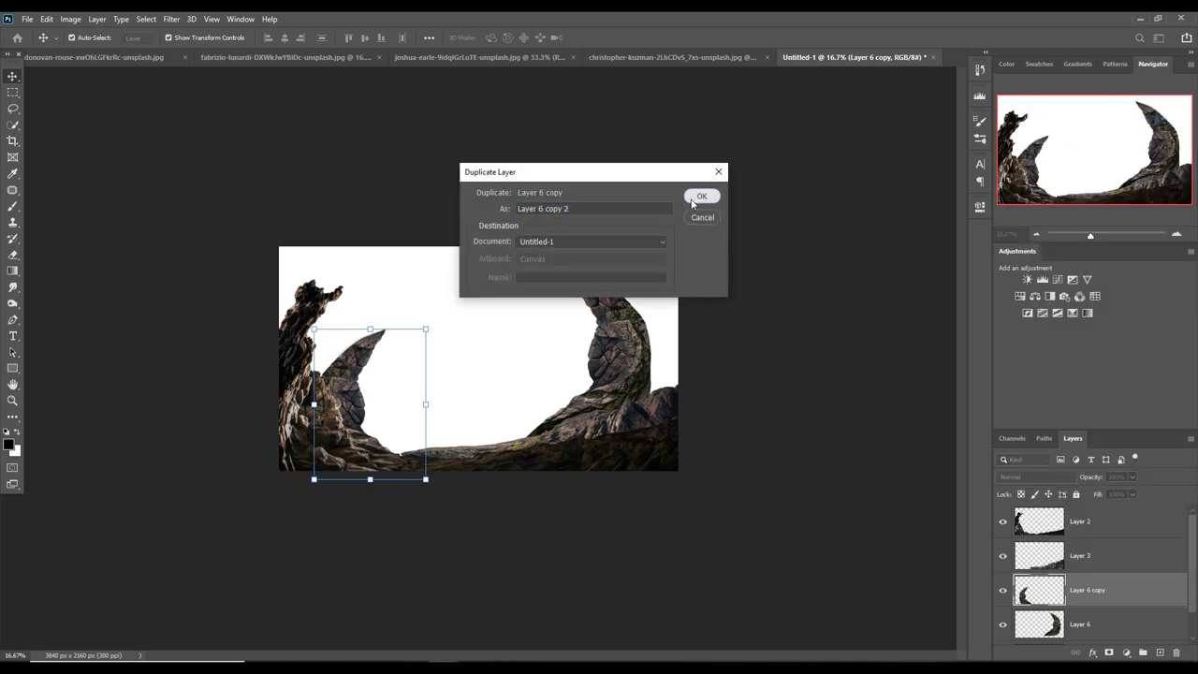
left_click(703, 198)
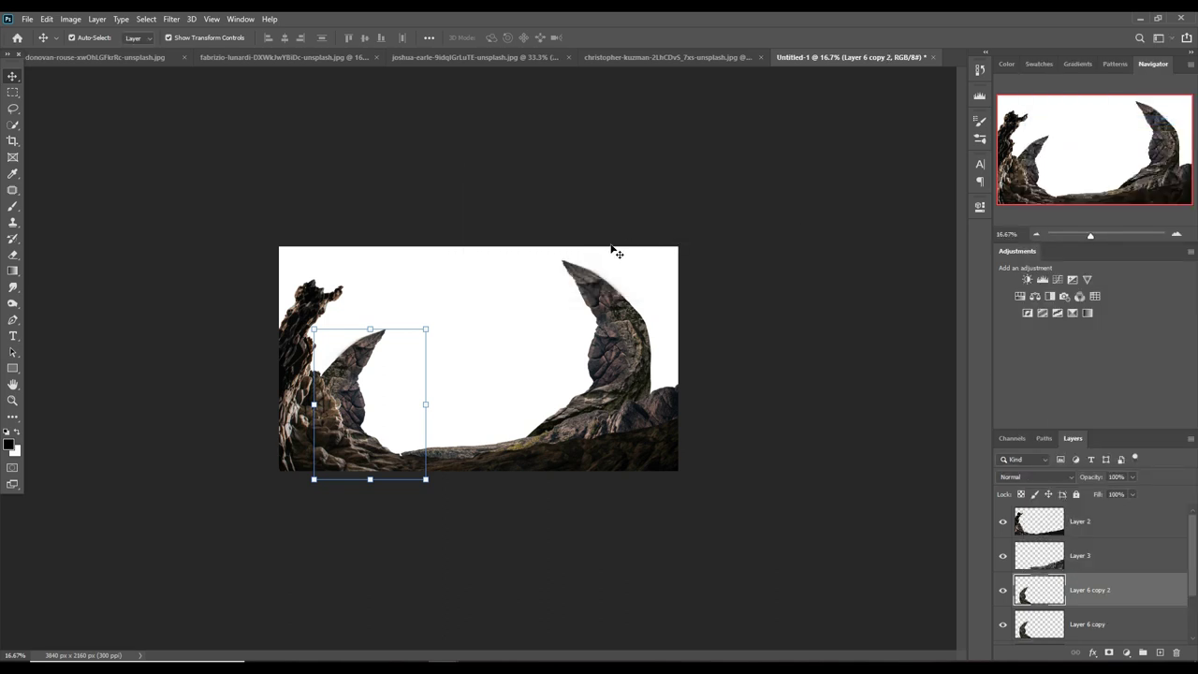
left_click_drag(422, 336, 413, 368)
left_click_drag(477, 394, 477, 405)
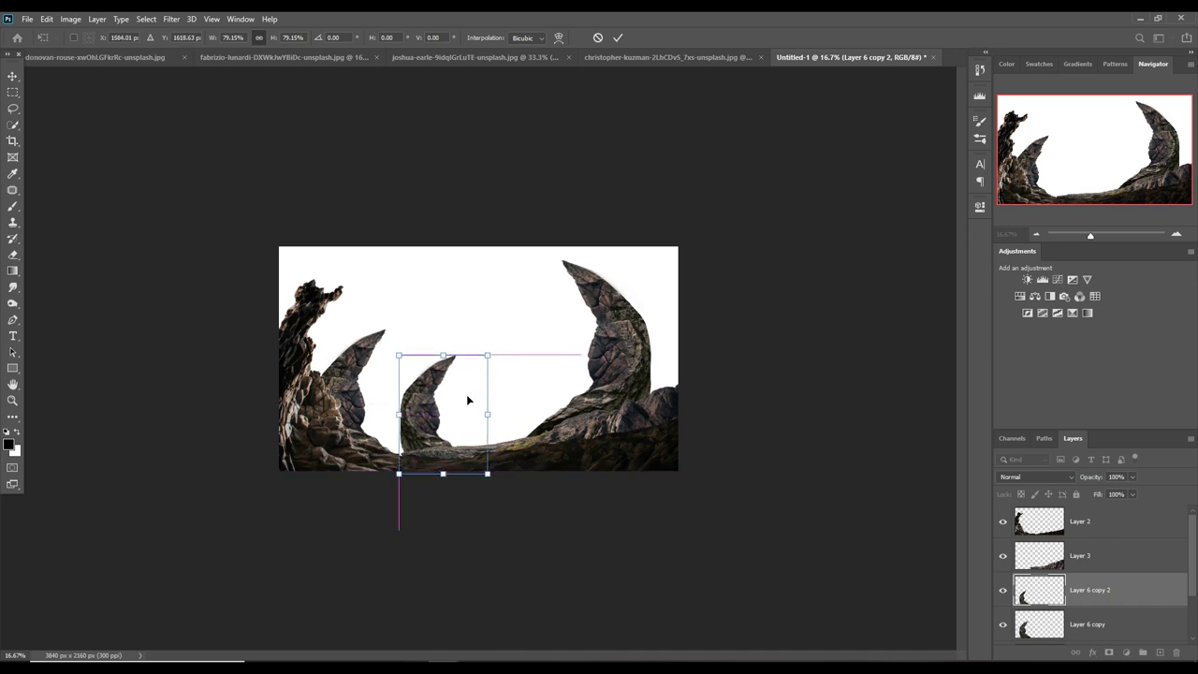
key("Return")
- Place Layer 6 copy 2 below Layer 6 copy, scaled to about 77%, left of centre
left_click_drag(1086, 590, 1004, 620)
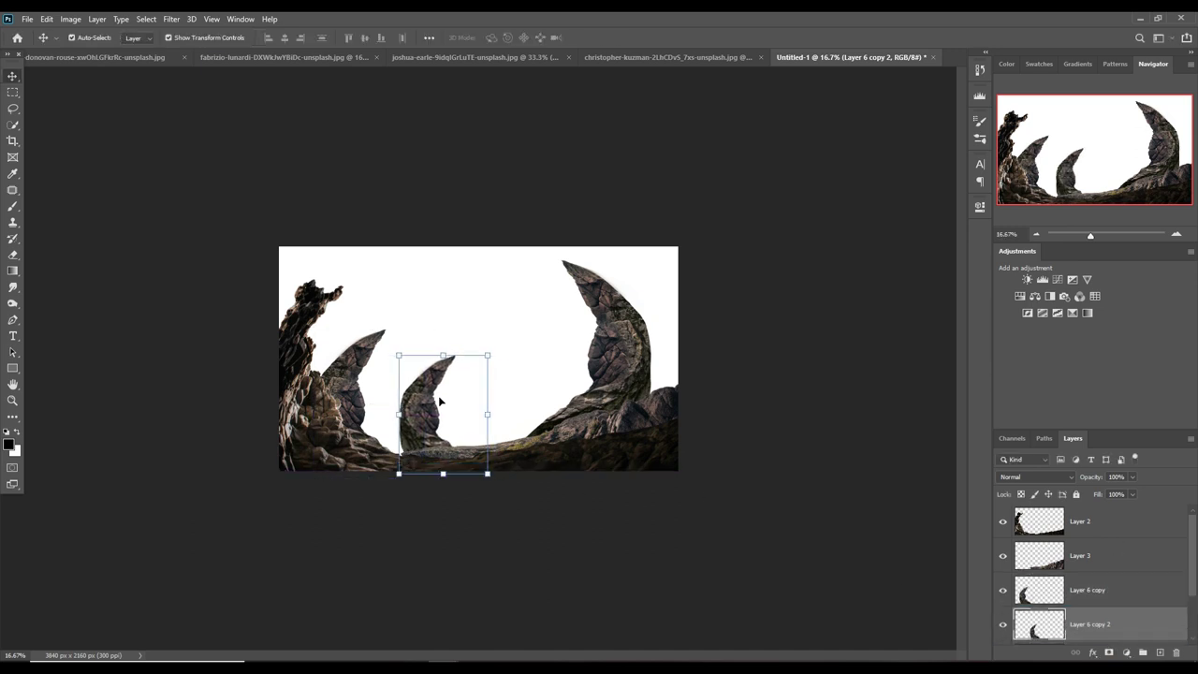
left_click_drag(440, 400, 416, 409)
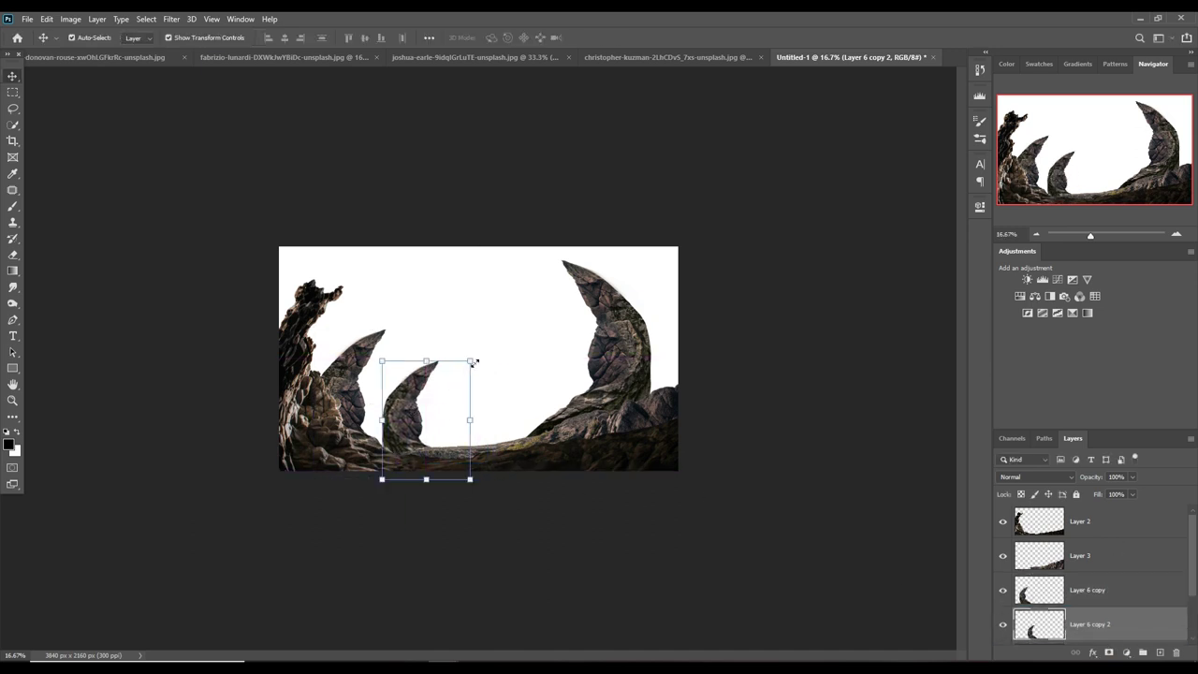
left_click_drag(471, 362, 473, 358)
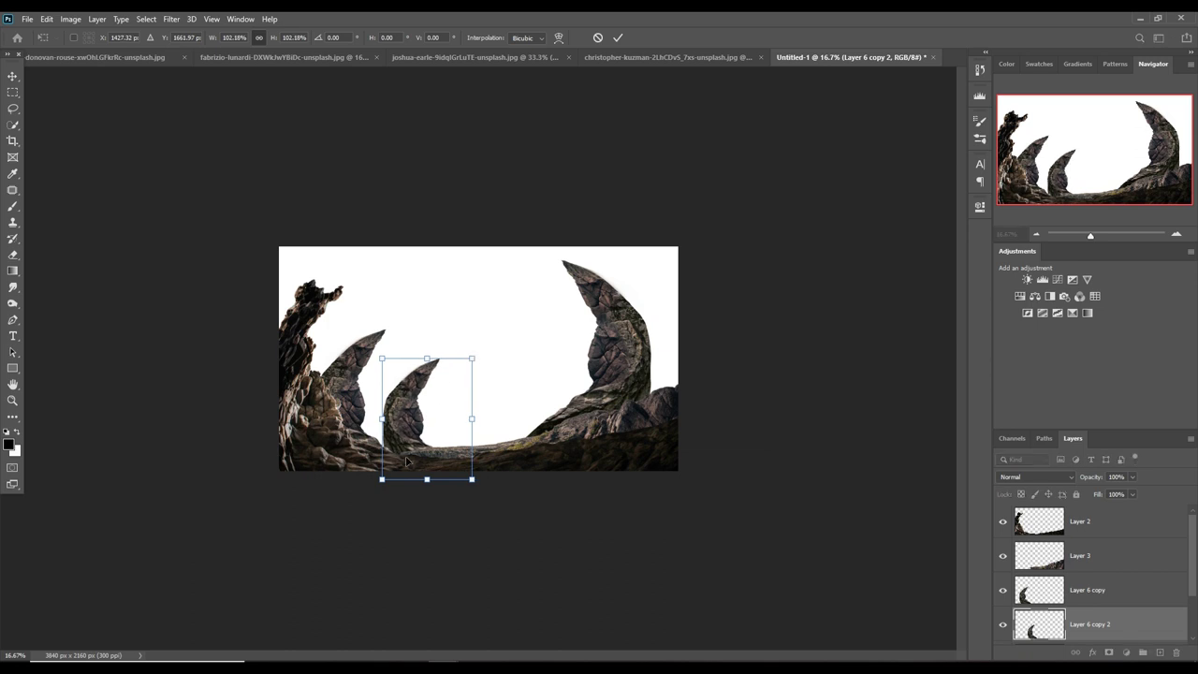
mouse_move(406, 460)
left_mouse_down()
mouse_move(392, 424)
mouse_move(403, 414)
left_mouse_up()
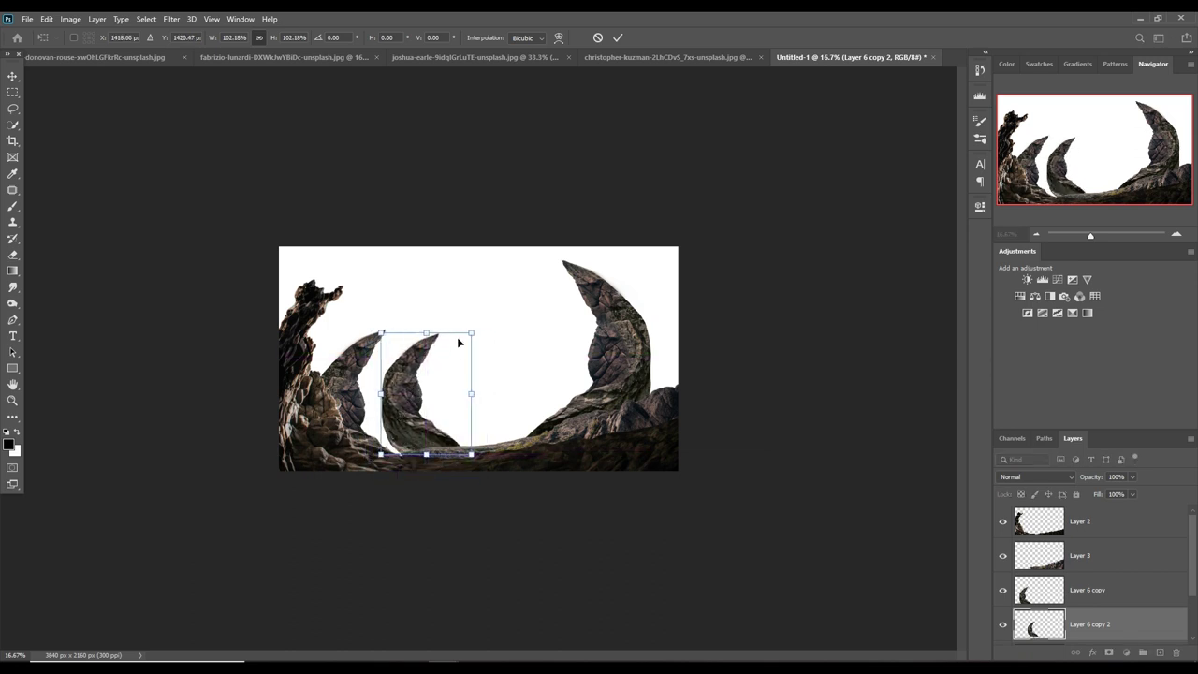
left_click_drag(471, 334, 466, 374)
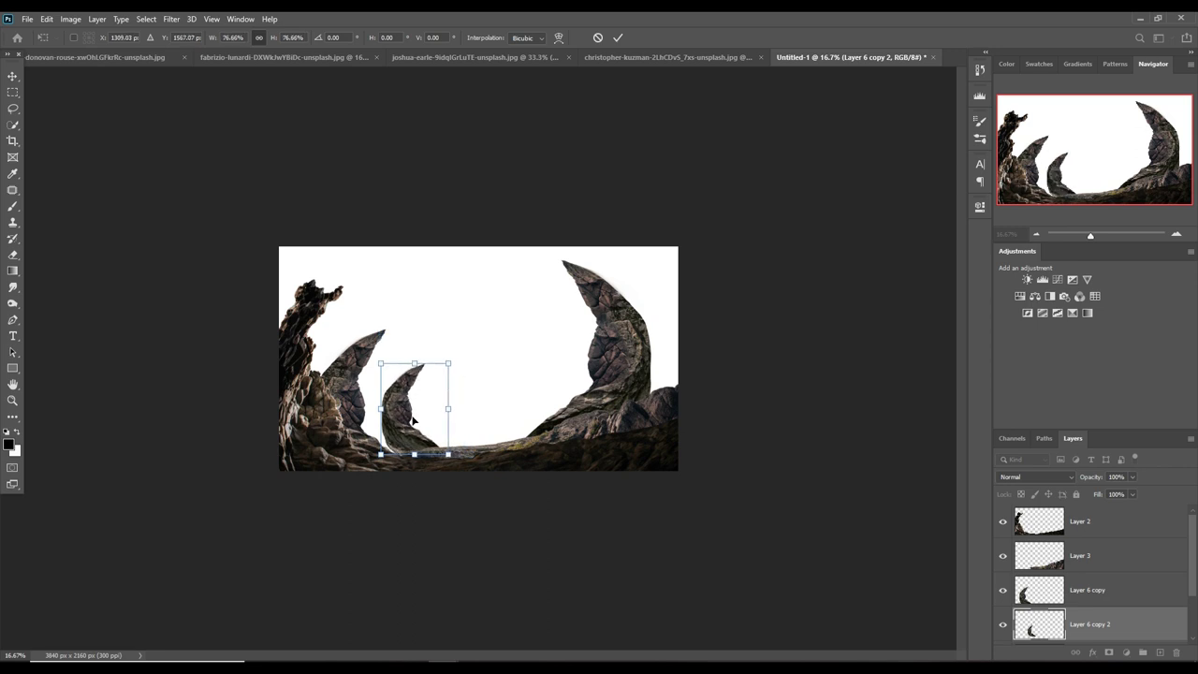
left_click_drag(413, 426, 409, 426)
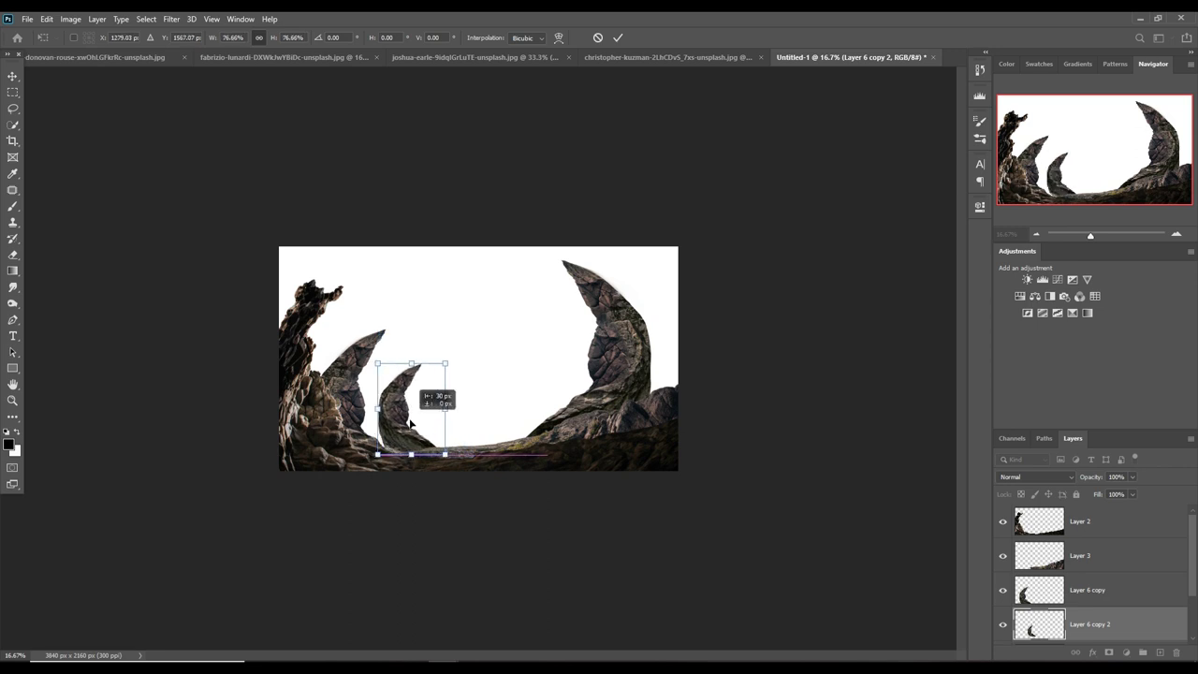
left_click(618, 37)
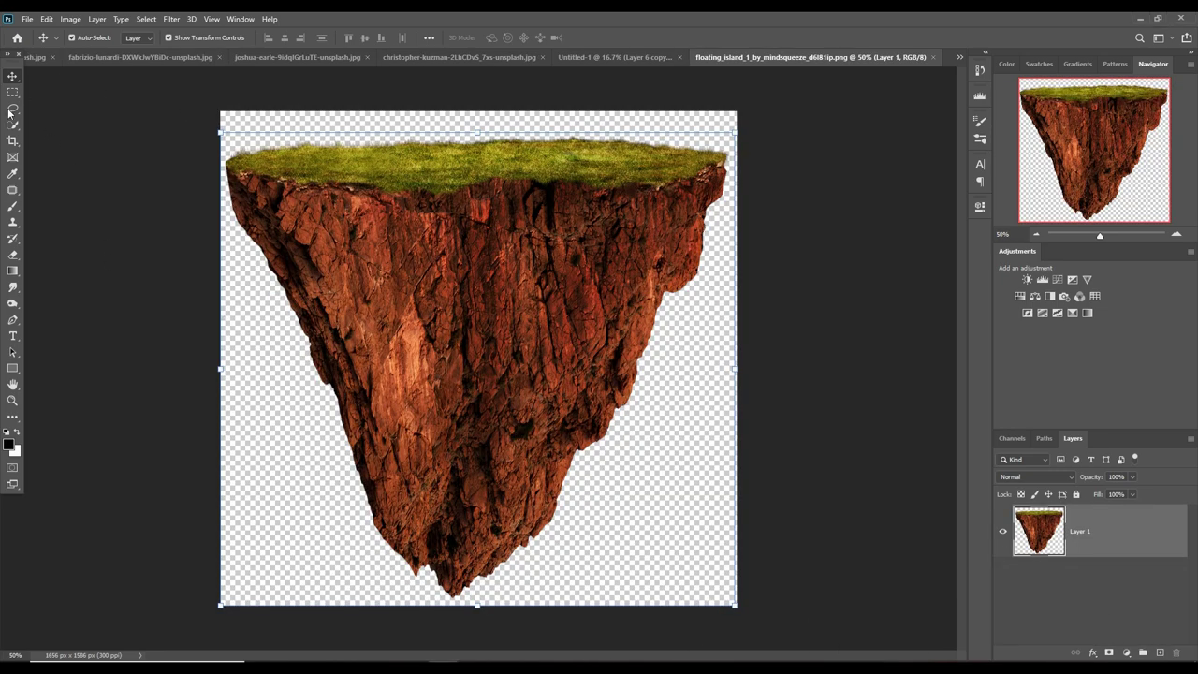
- Lasso a sliver of the floating island's red rock edge and drag it into Untitled-1 as Layer 7
left_click(12, 108)
left_click_drag(682, 303, 452, 588)
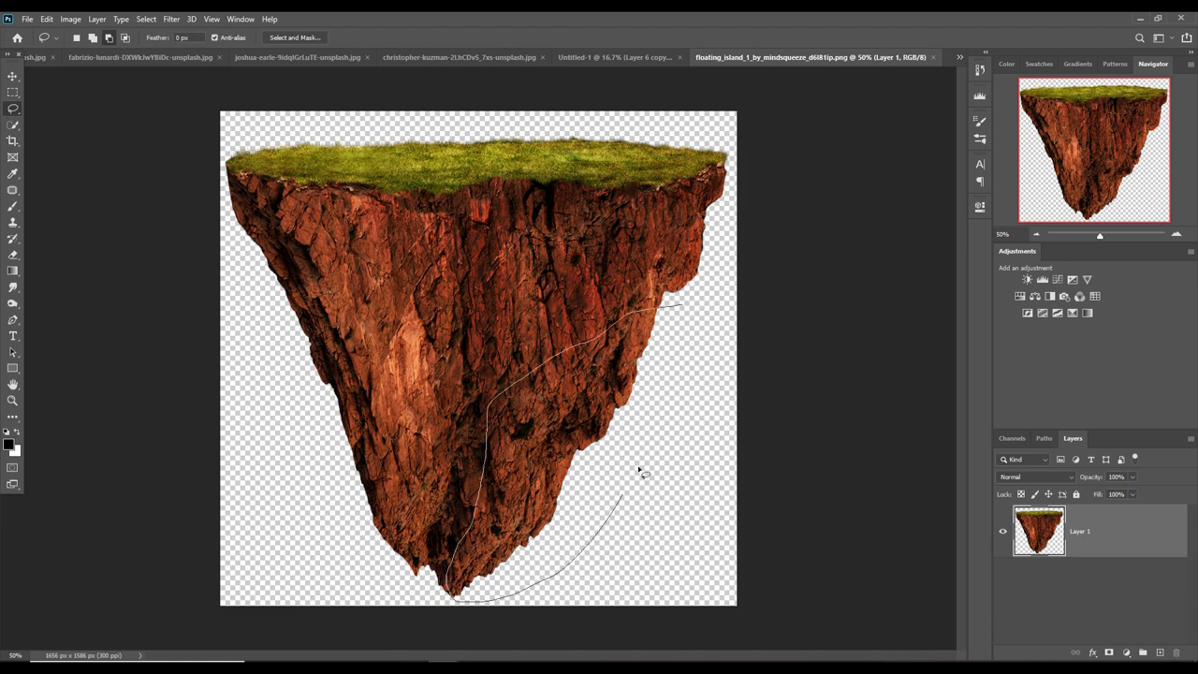
left_click_drag(457, 603, 681, 306)
left_click(13, 77)
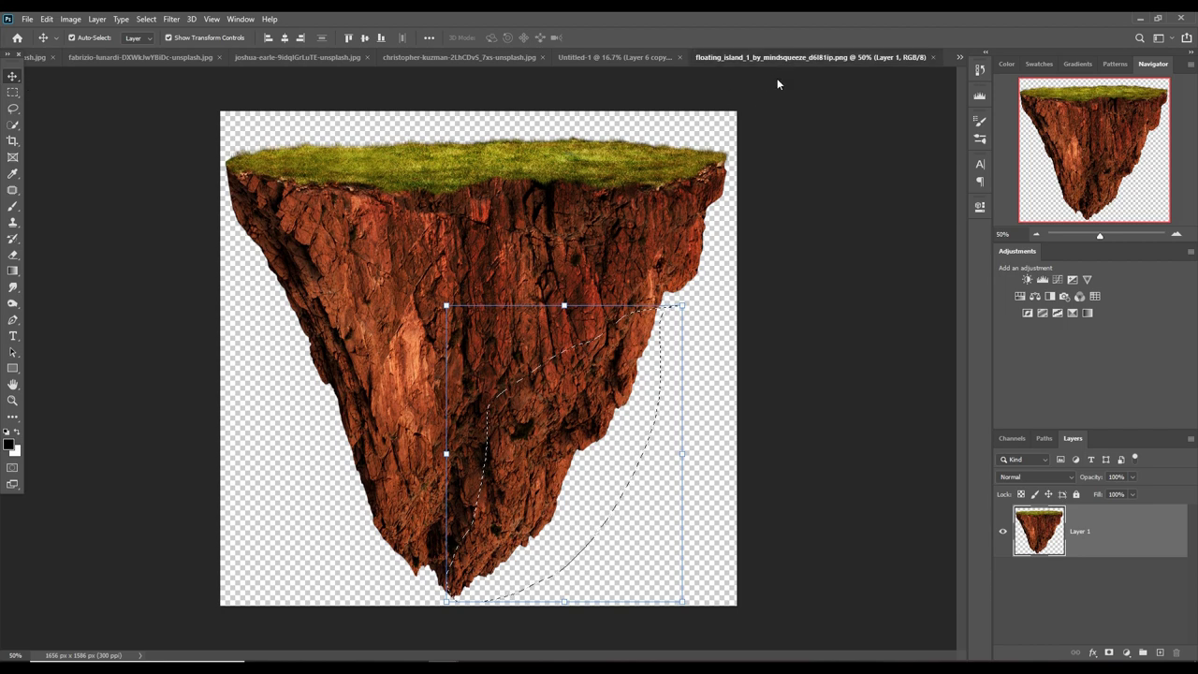
left_click_drag(778, 57, 778, 100)
left_click_drag(1030, 421, 496, 344)
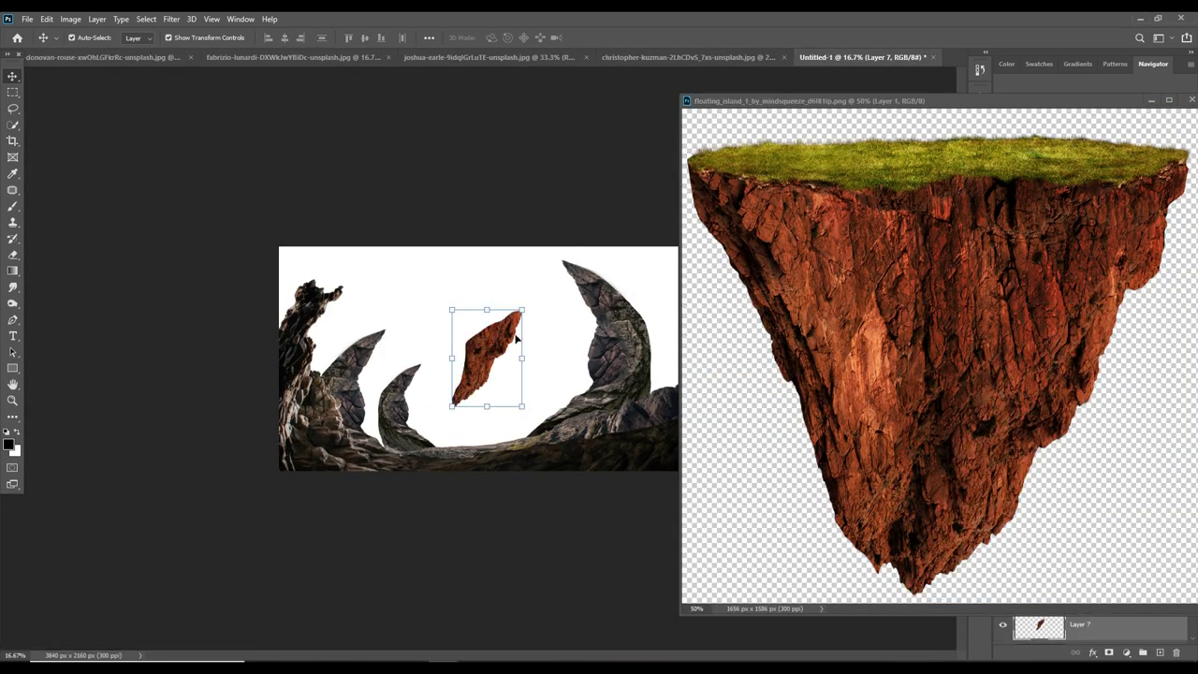
- Rotate Layer 7's red sliver, flip it horizontally and position it on the right horn's tip
left_click(1152, 100)
left_click_drag(535, 306, 516, 415)
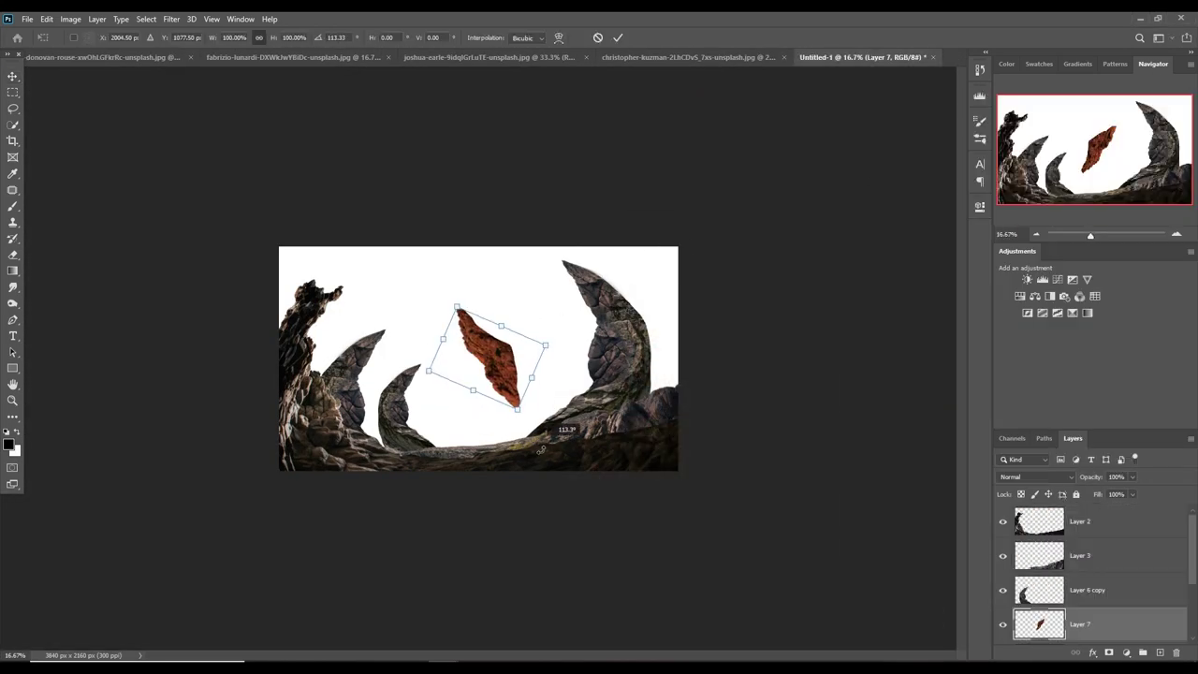
left_click_drag(502, 361, 628, 322)
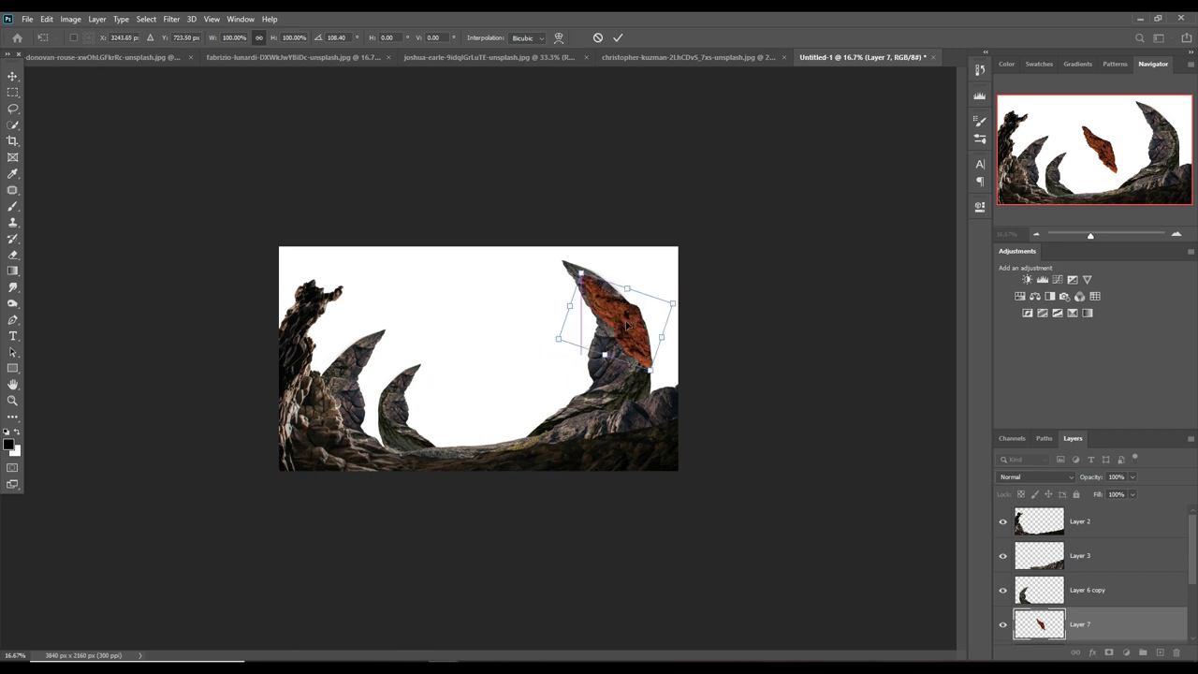
left_click(46, 18)
mouse_move(66, 305)
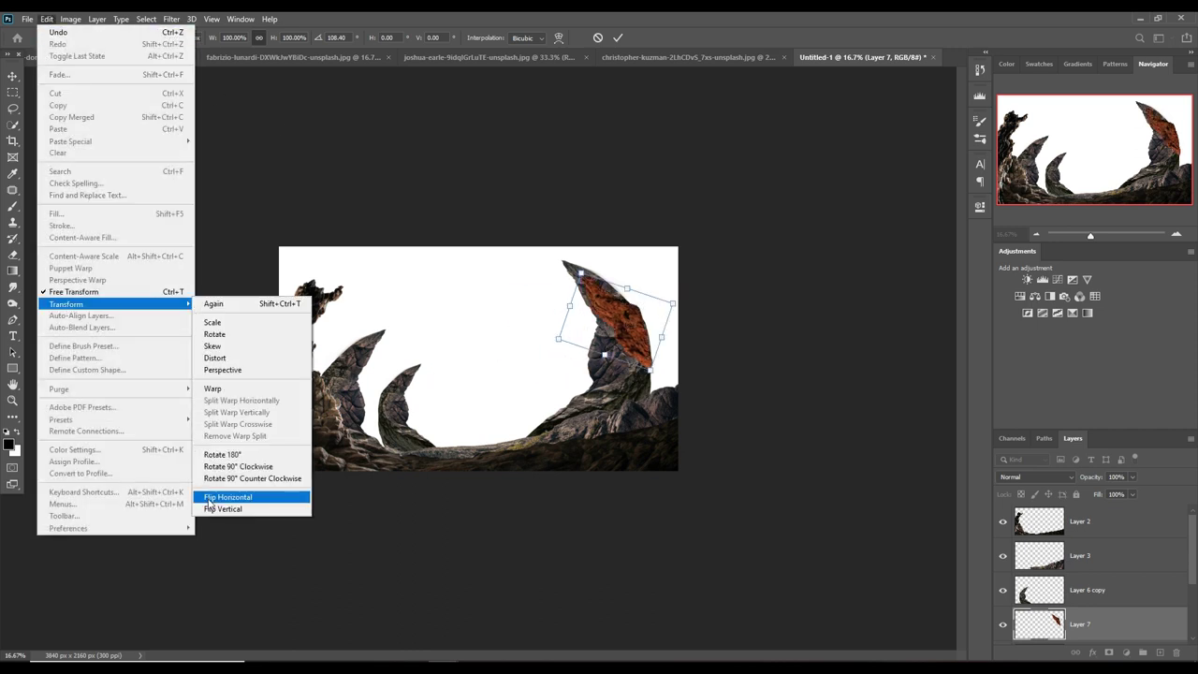
left_click(213, 499)
left_click_drag(679, 268, 576, 242)
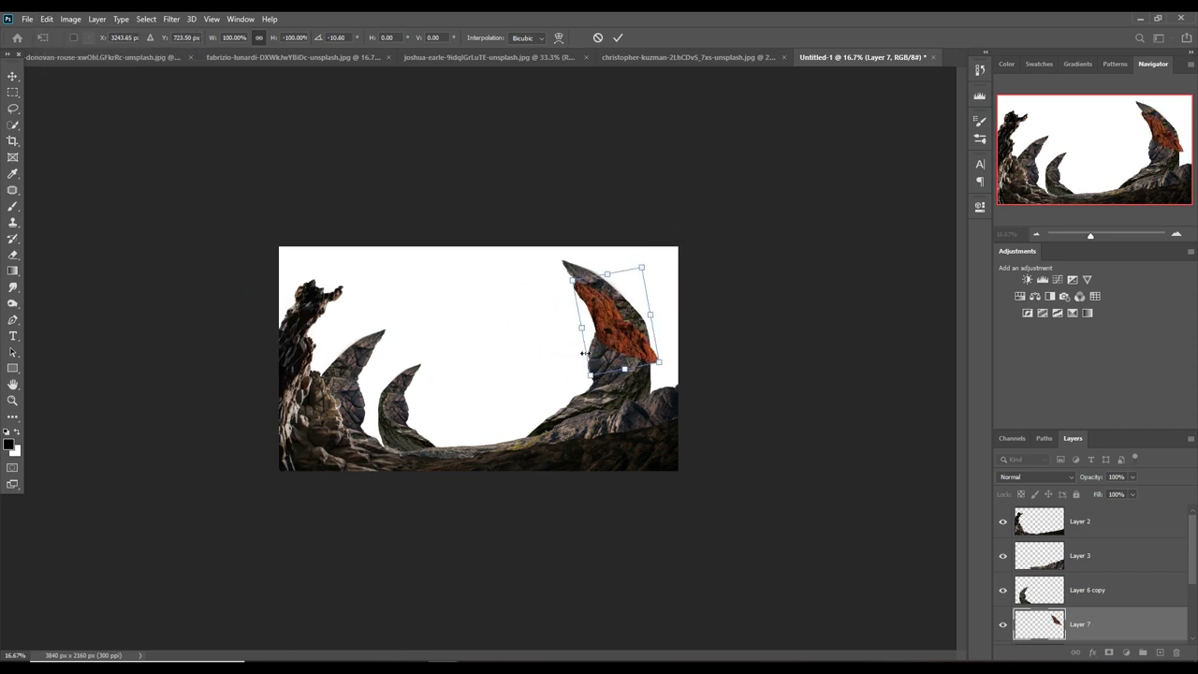
left_click_drag(607, 338, 607, 310)
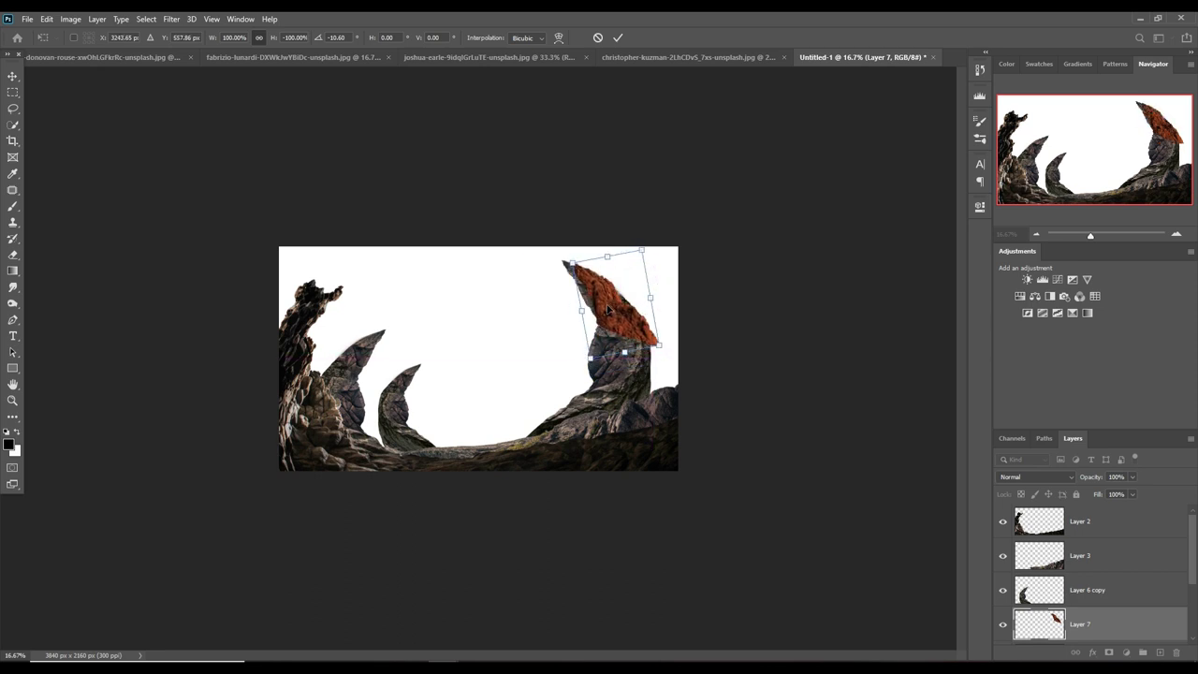
left_click(620, 37)
- Warp the red sliver into a pointed tip following the right horn's curve
left_click(47, 19)
mouse_move(112, 305)
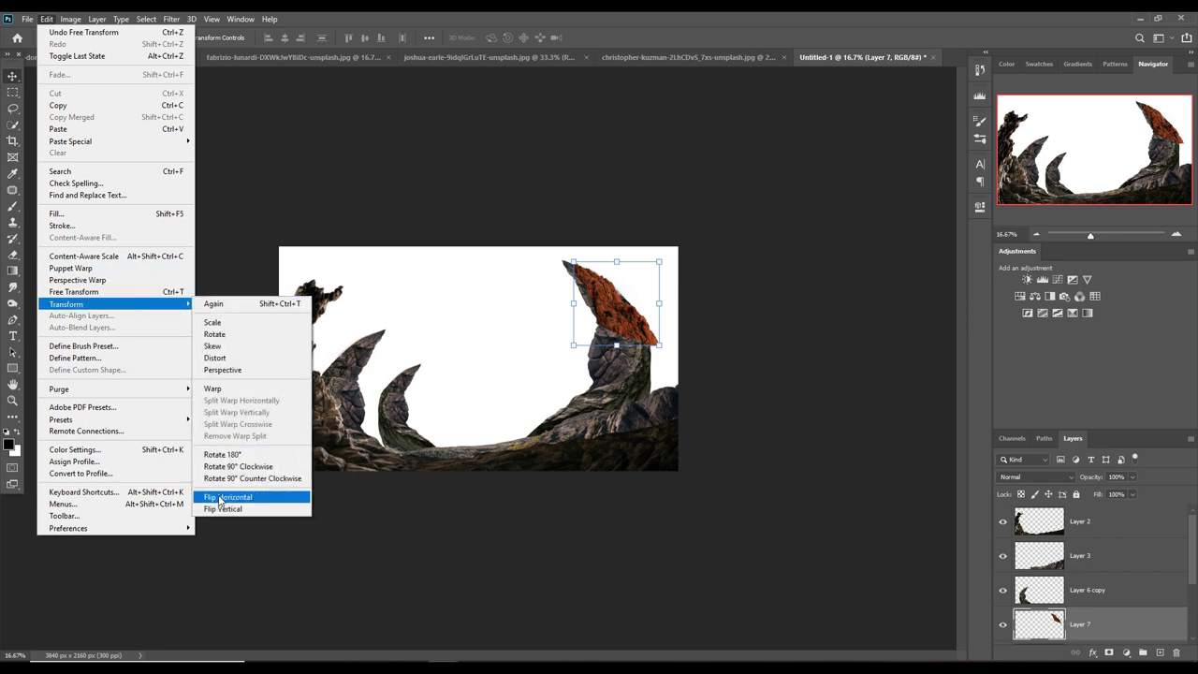
left_click(221, 500)
key("ctrl+z")
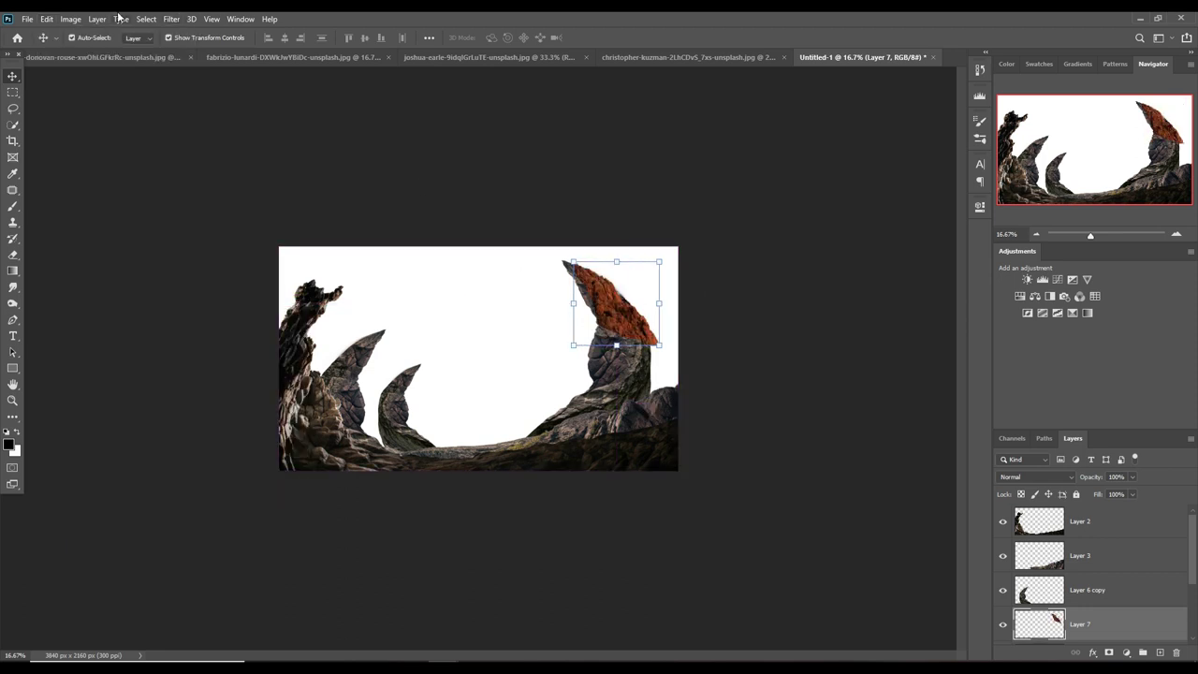
left_click(47, 19)
left_click(223, 389)
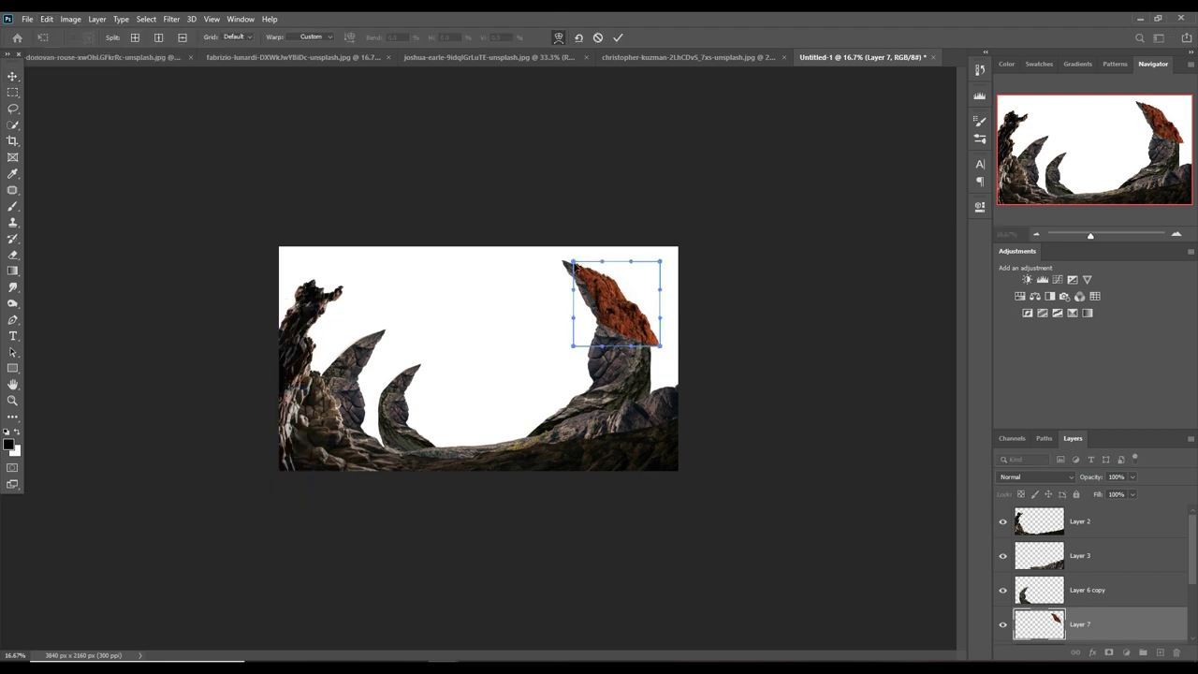
left_click_drag(574, 265, 560, 254)
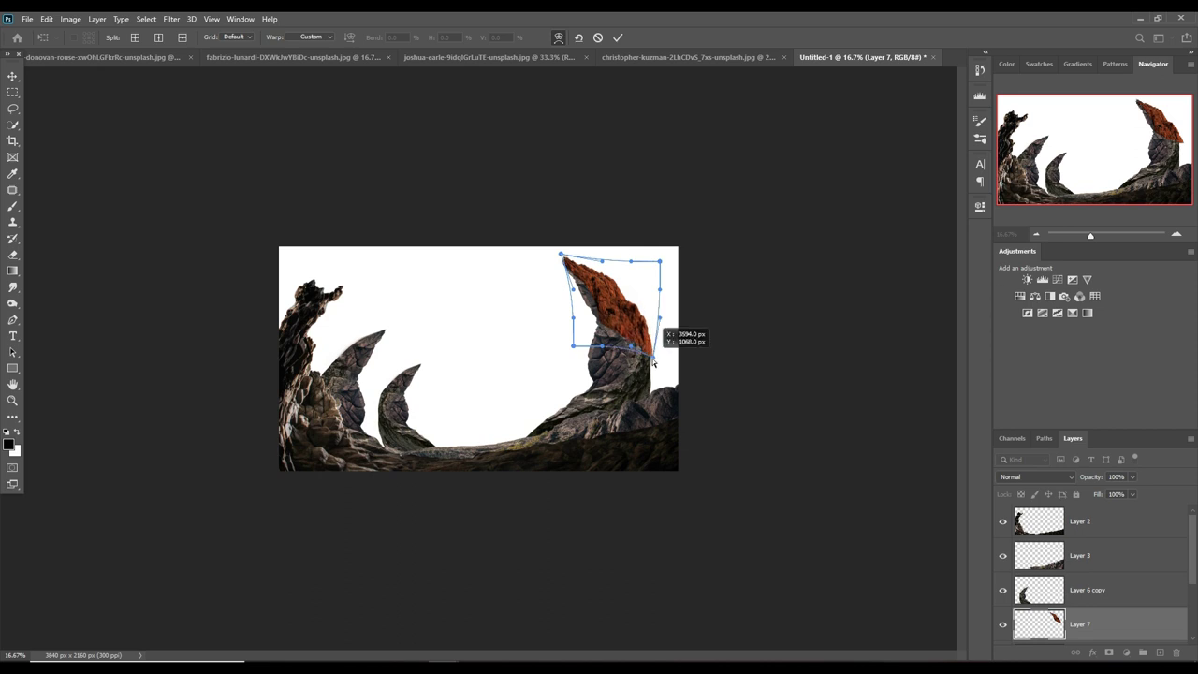
left_click_drag(662, 347, 651, 361)
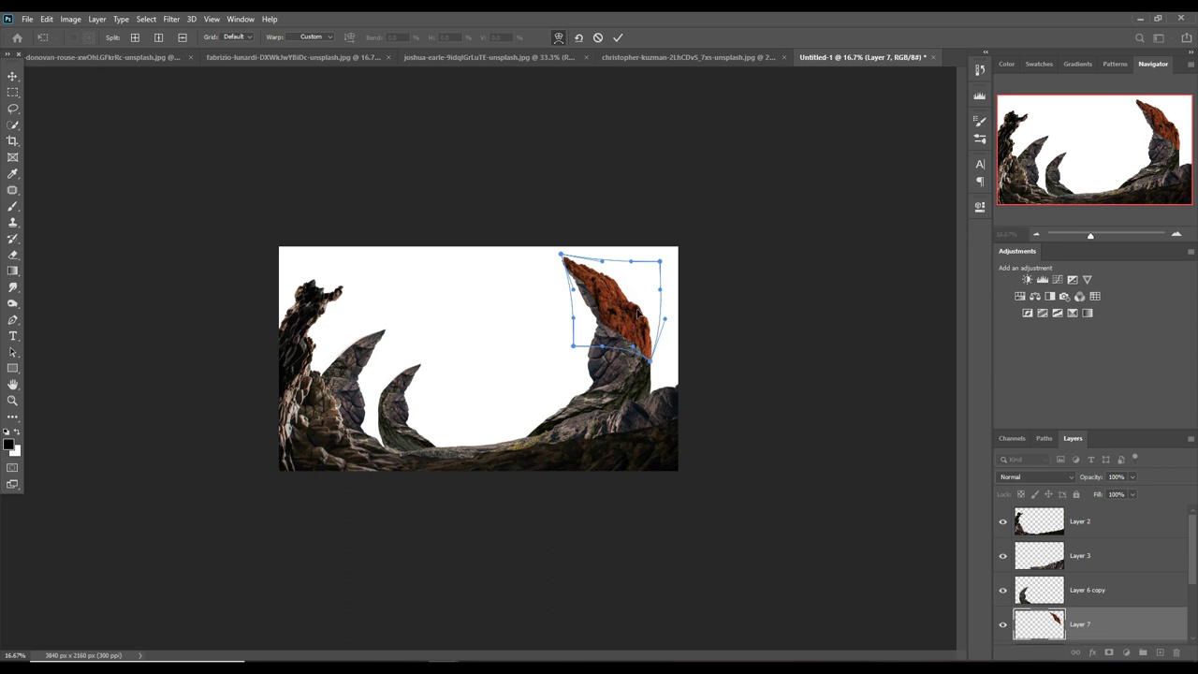
left_click(614, 39)
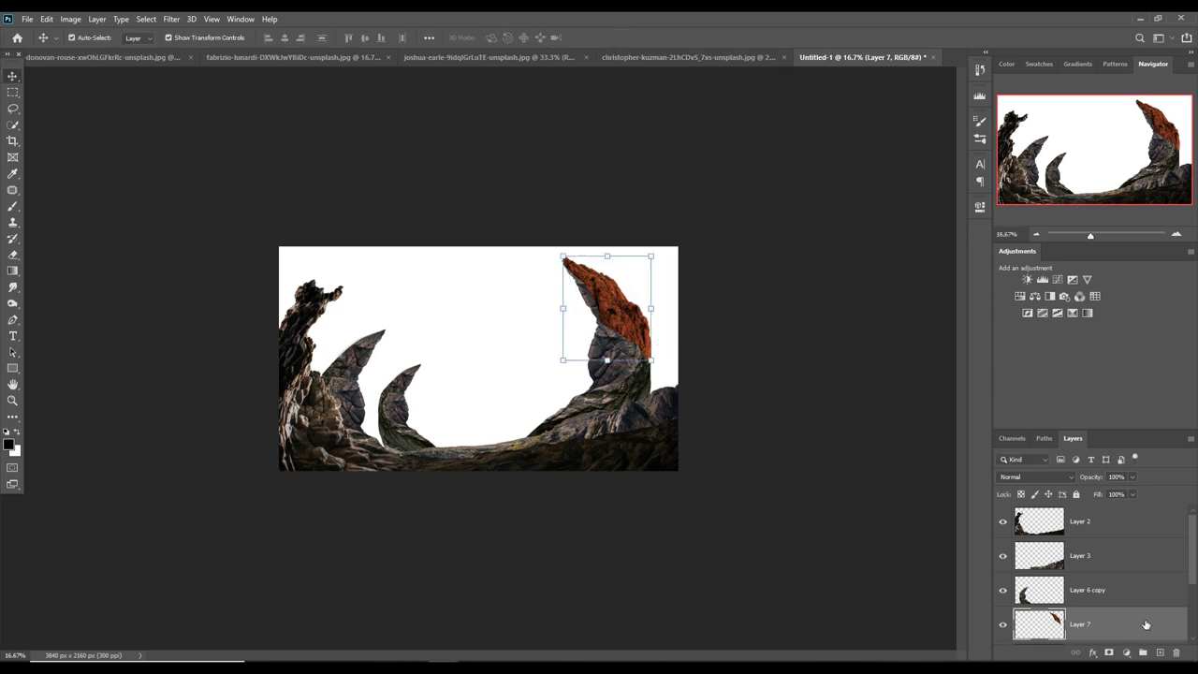
- Add a clipped Hue/Saturation adjustment to Layer 7 with Saturation -50 and Lightness -23
left_click(1127, 654)
left_click(1114, 547)
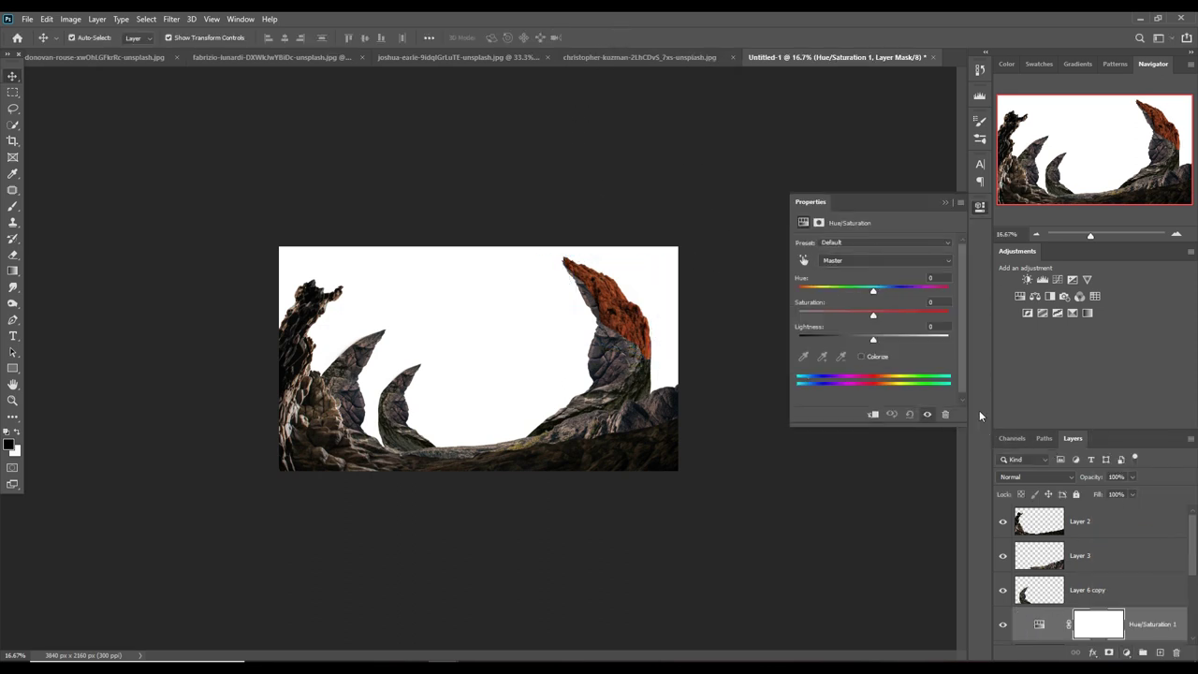
left_click(878, 416)
mouse_move(875, 320)
left_mouse_down()
mouse_move(840, 319)
mouse_move(859, 341)
left_mouse_up()
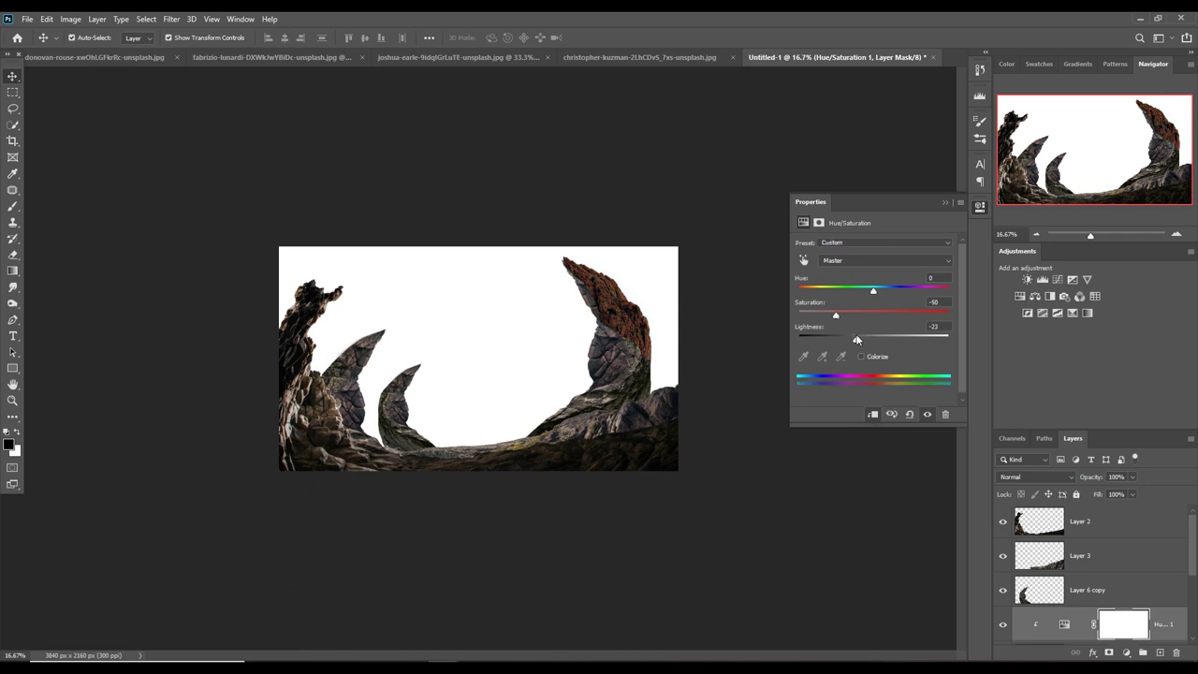
left_click(945, 202)
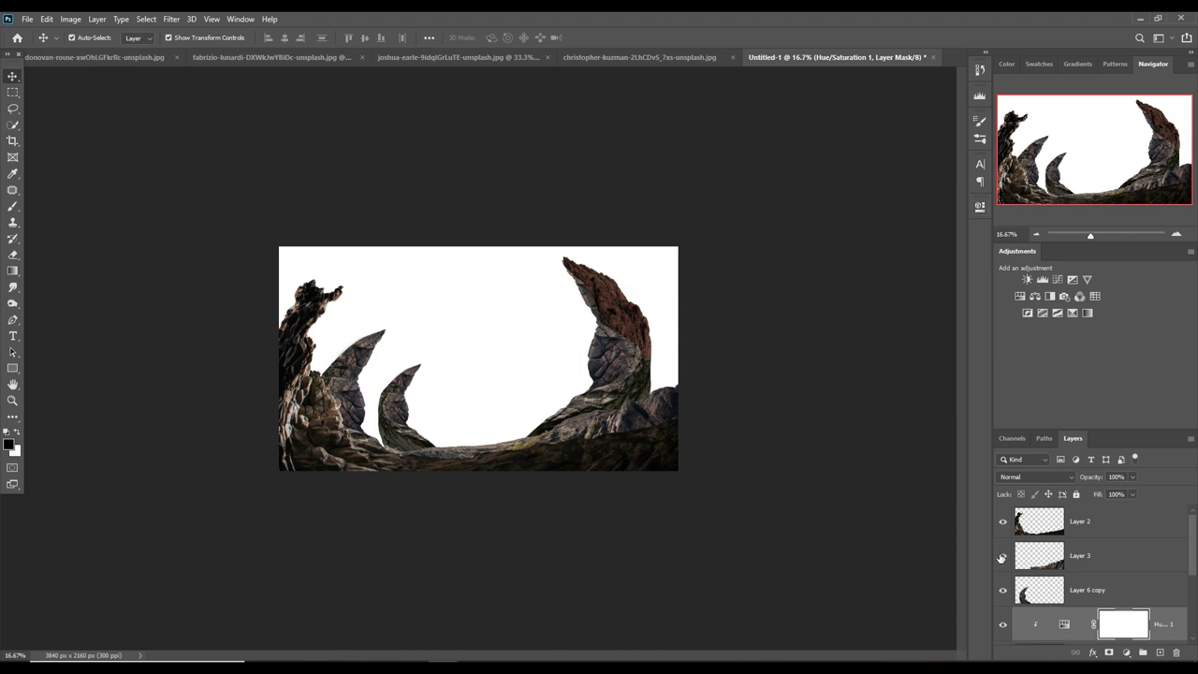
scroll(1116, 610, "down", 1)
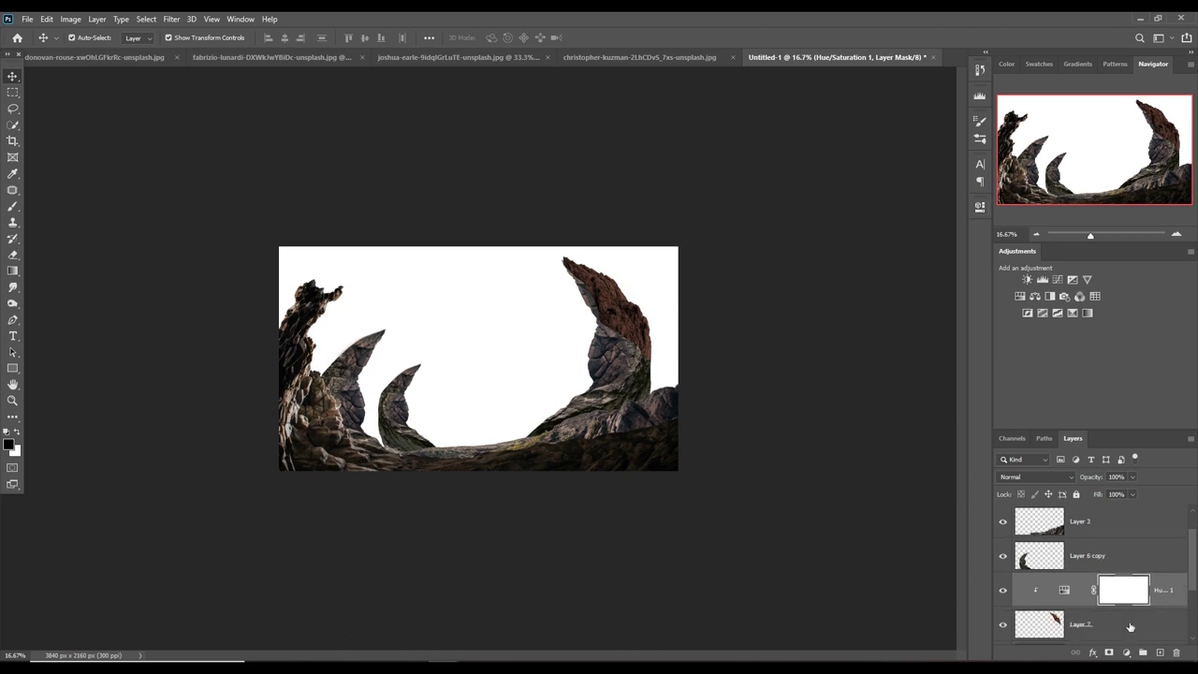
- Add a Color Balance adjustment for Layer 7 with midtones +8, +12, +22
left_click(1130, 627)
left_click(1126, 652)
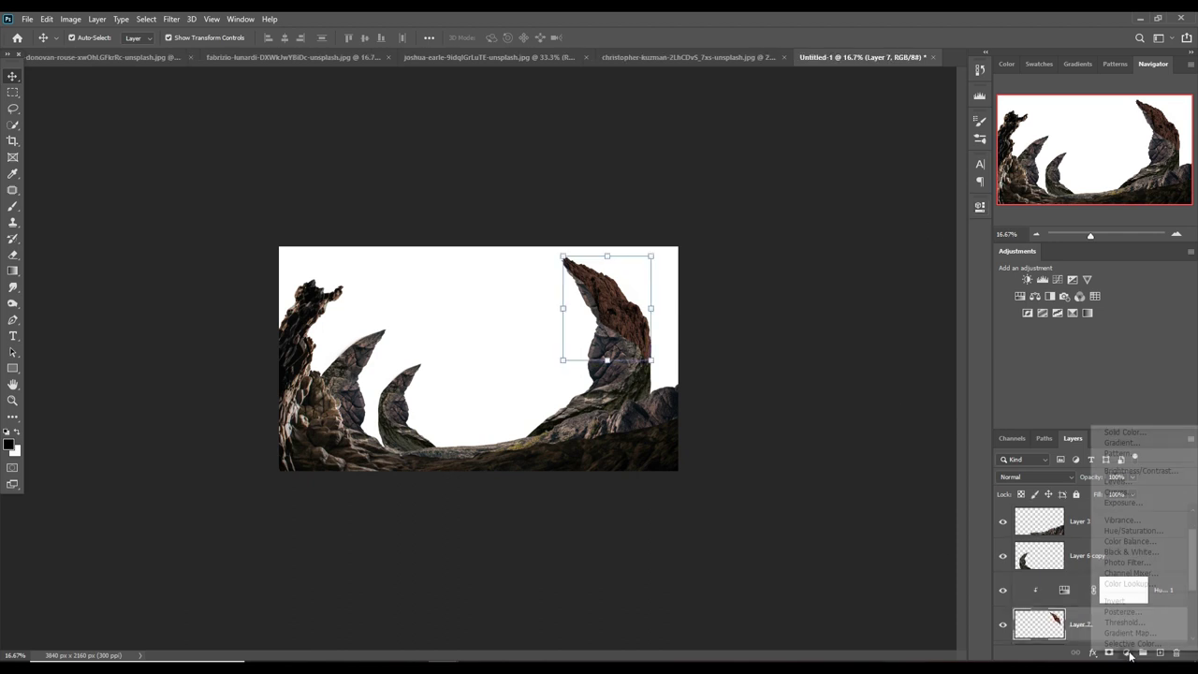
left_click(1130, 541)
left_click_drag(856, 313, 862, 293)
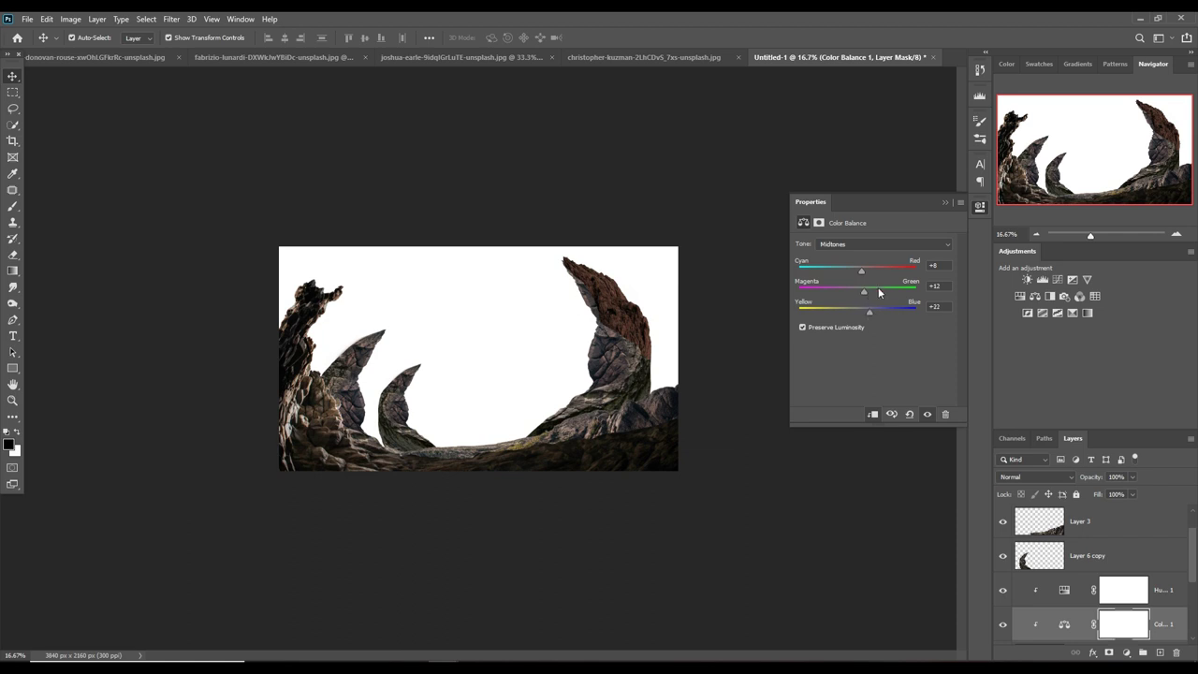
left_click(946, 202)
left_click(1132, 590)
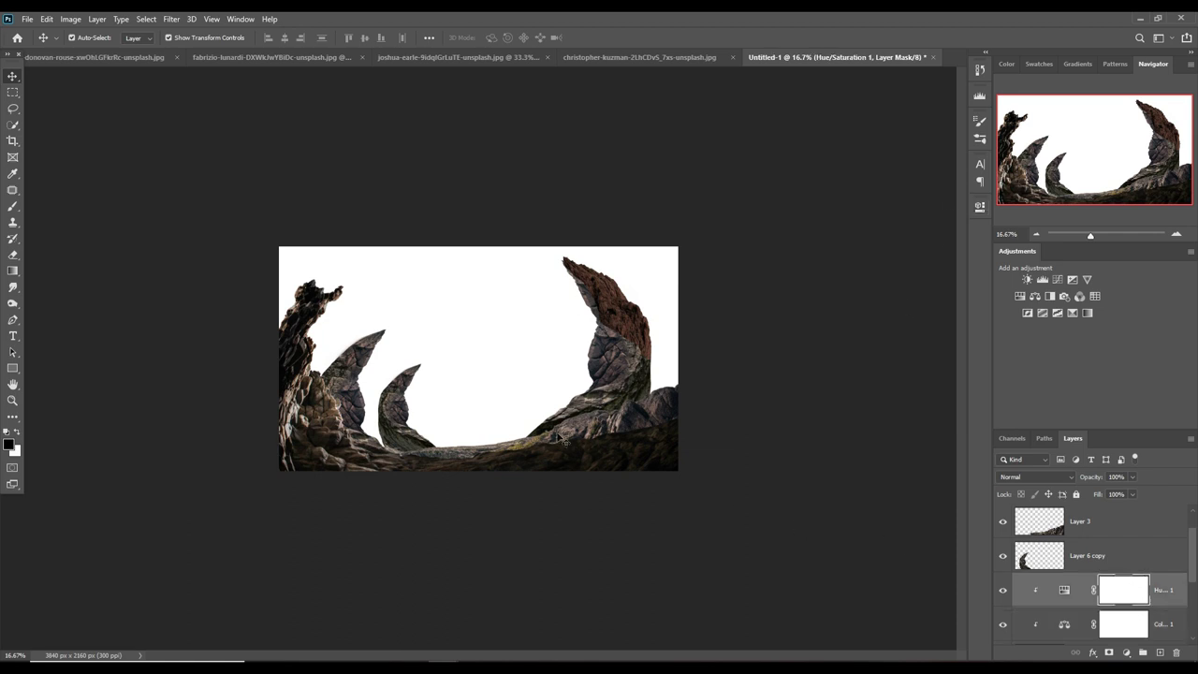
scroll(1068, 541, "down", 1)
- Mask out the reddish edge of the right spire on the Layer 7 sliver
left_click(1113, 626)
left_click(1110, 653)
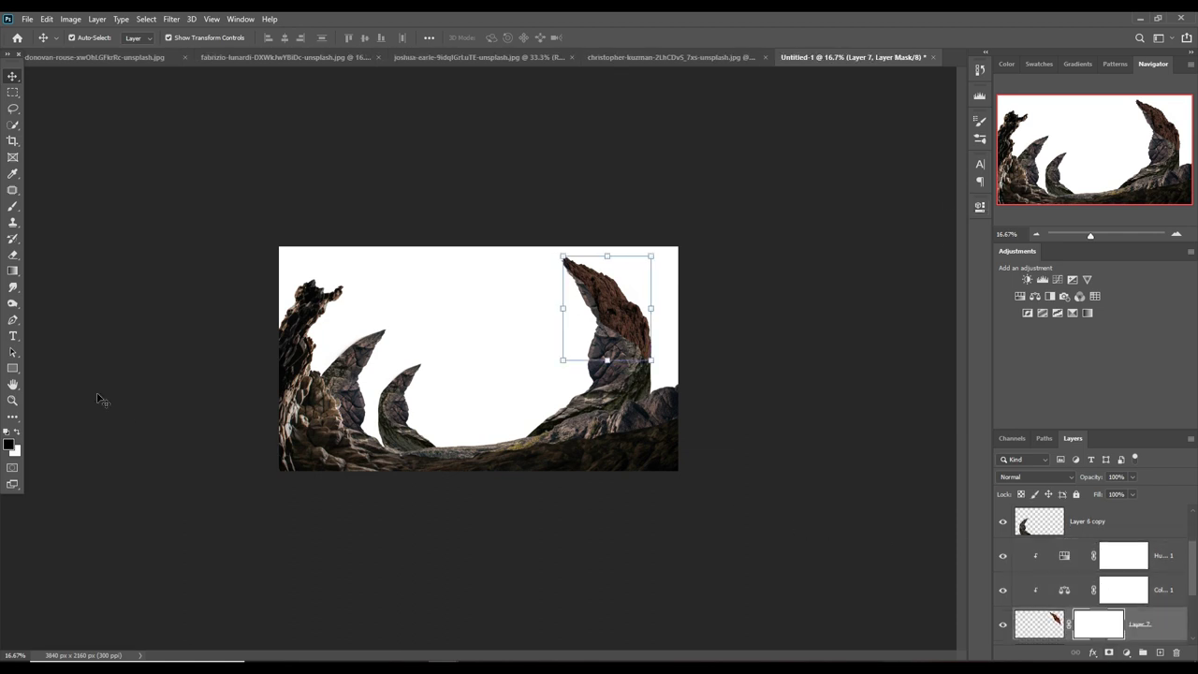
left_click(12, 206)
left_click_drag(609, 321, 608, 317)
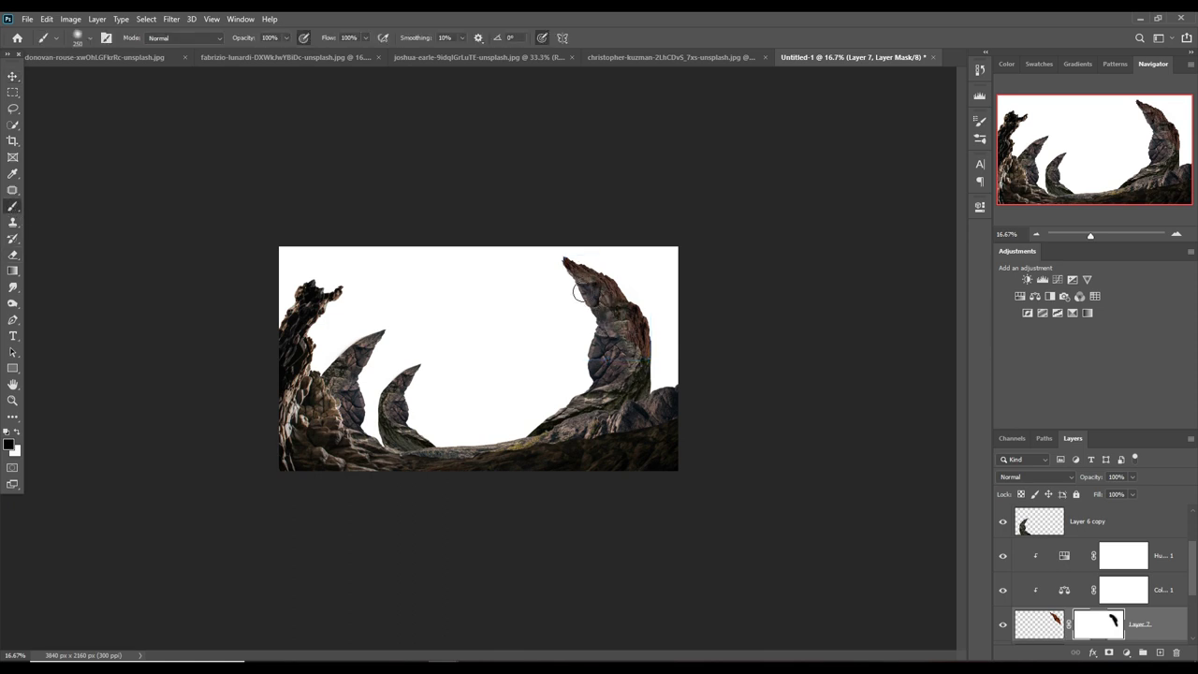
left_click_drag(624, 322, 621, 347)
left_click(13, 76)
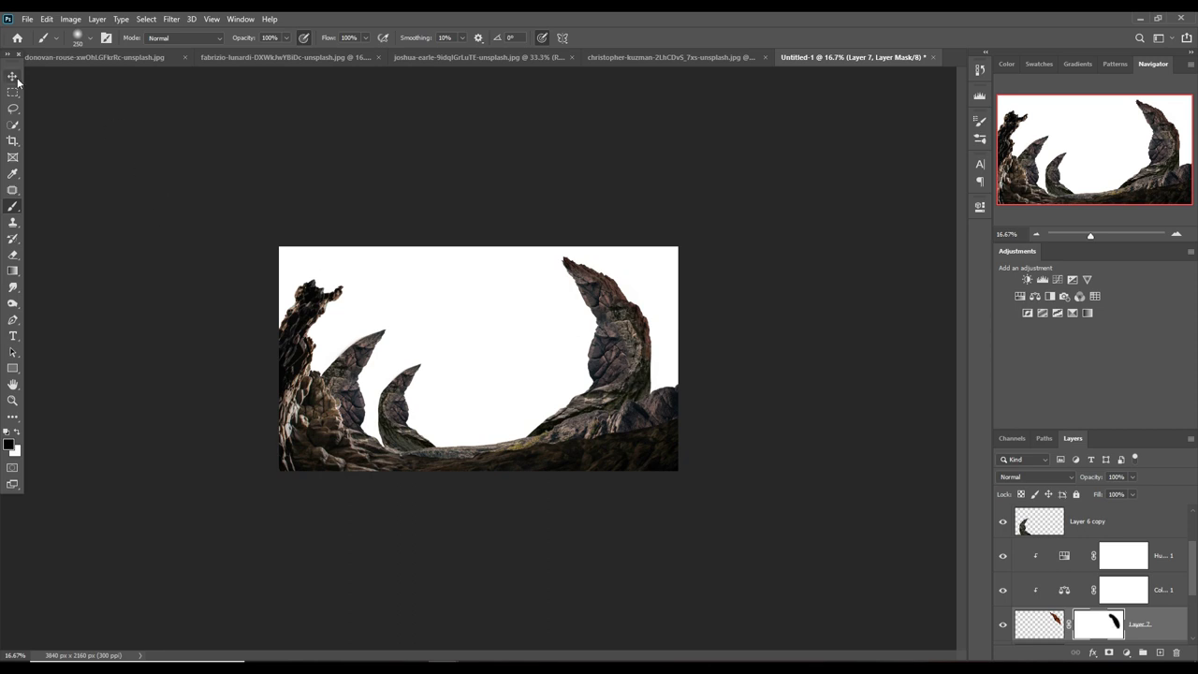
- Hide the small spire on Layer 6 copy 2 and check Layer 6's visibility
scroll(1150, 587, "down", 2)
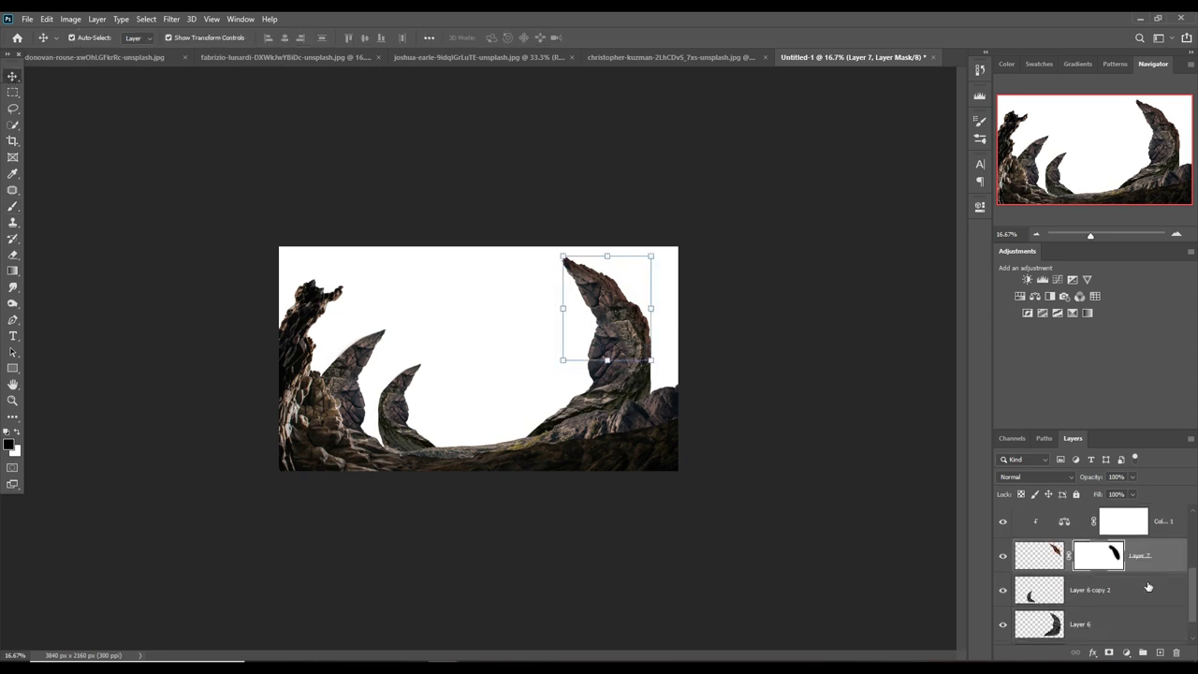
scroll(1129, 613, "down", 1)
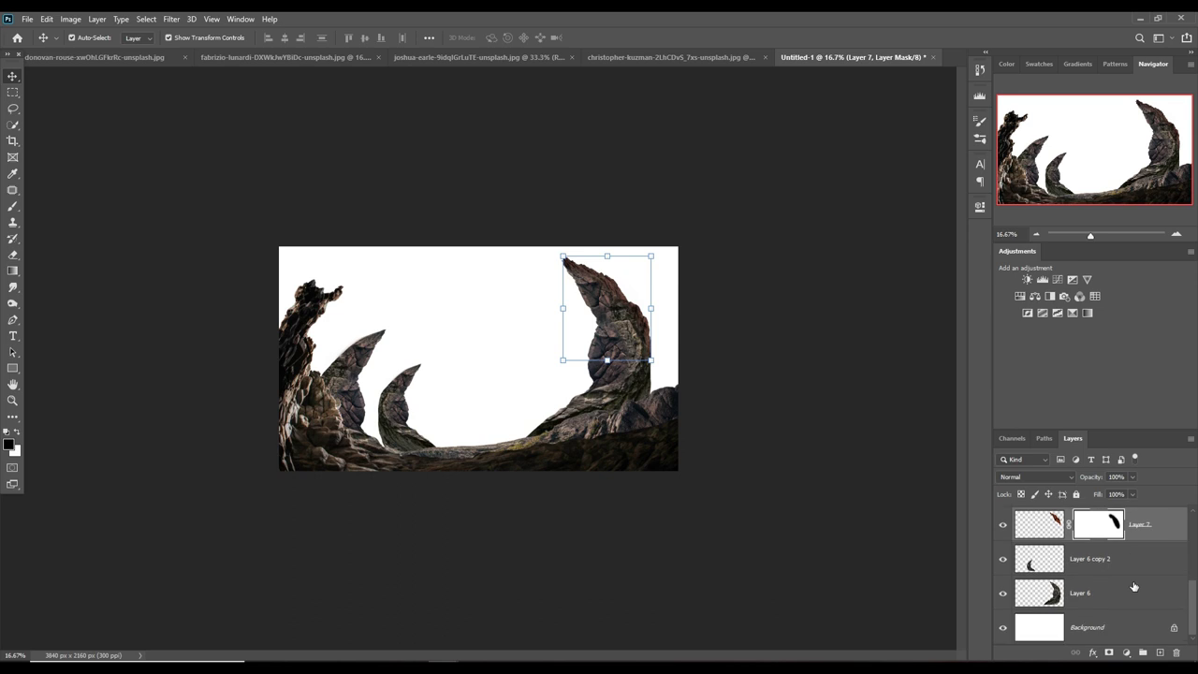
left_click(1005, 560)
left_click(1003, 594)
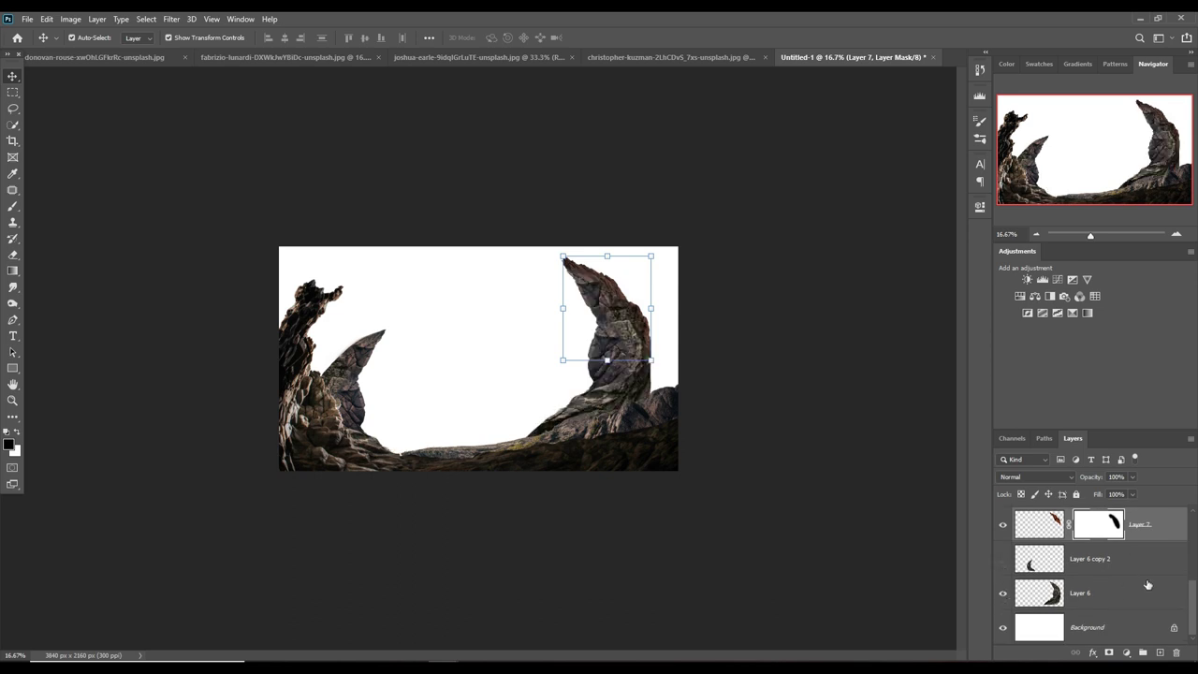
- Merge the right horn and its adjustment layers into one, then remove the Layer 6 copy crescent
scroll(1144, 584, "up", 1)
scroll(1143, 583, "up", 2)
scroll(1169, 564, "down", 1)
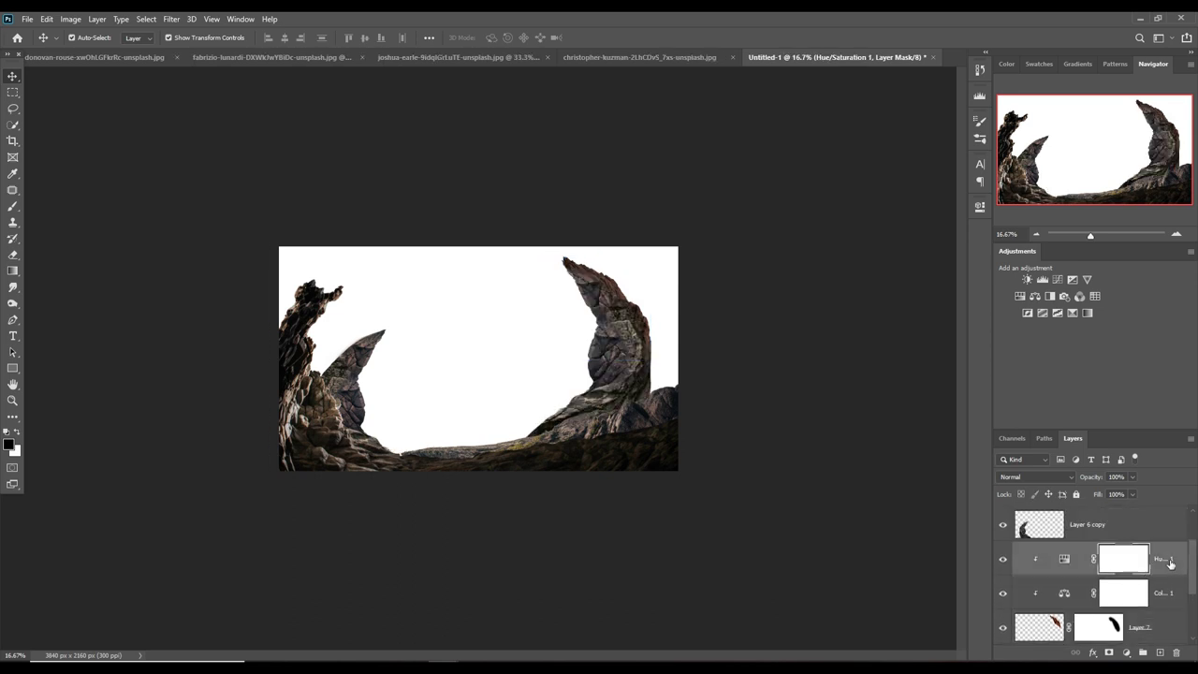
scroll(1161, 571, "down", 1)
scroll(1143, 590, "down", 1)
left_click(1130, 607)
right_click(1155, 549)
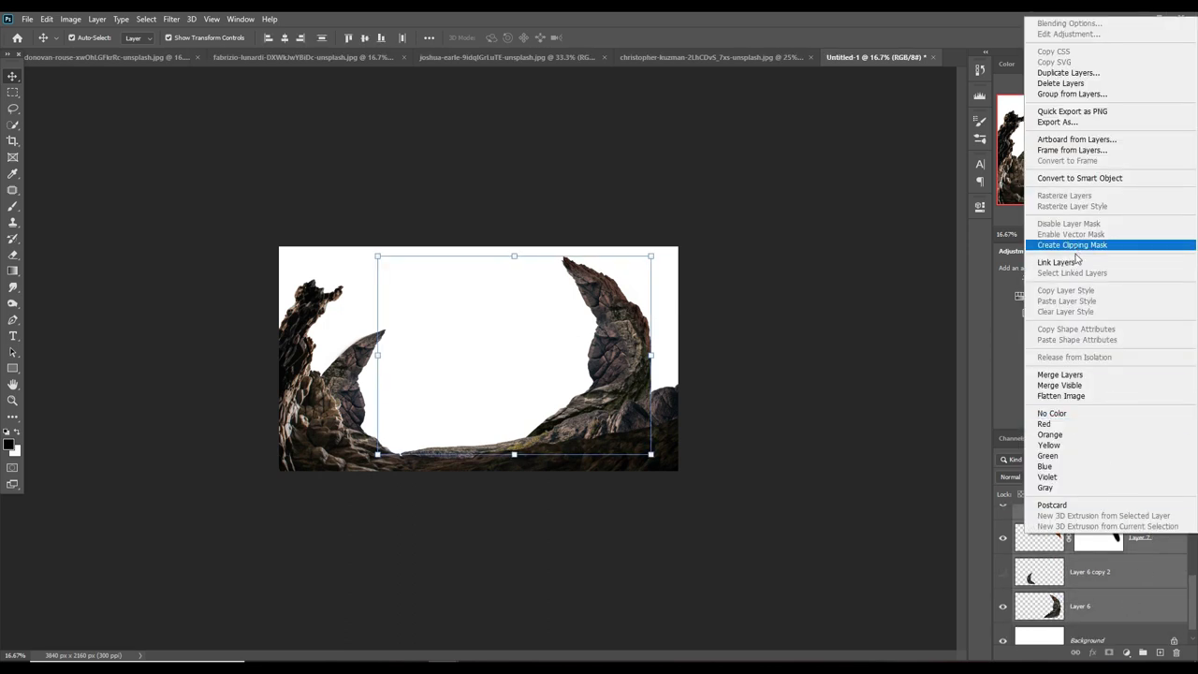
left_click(1064, 375)
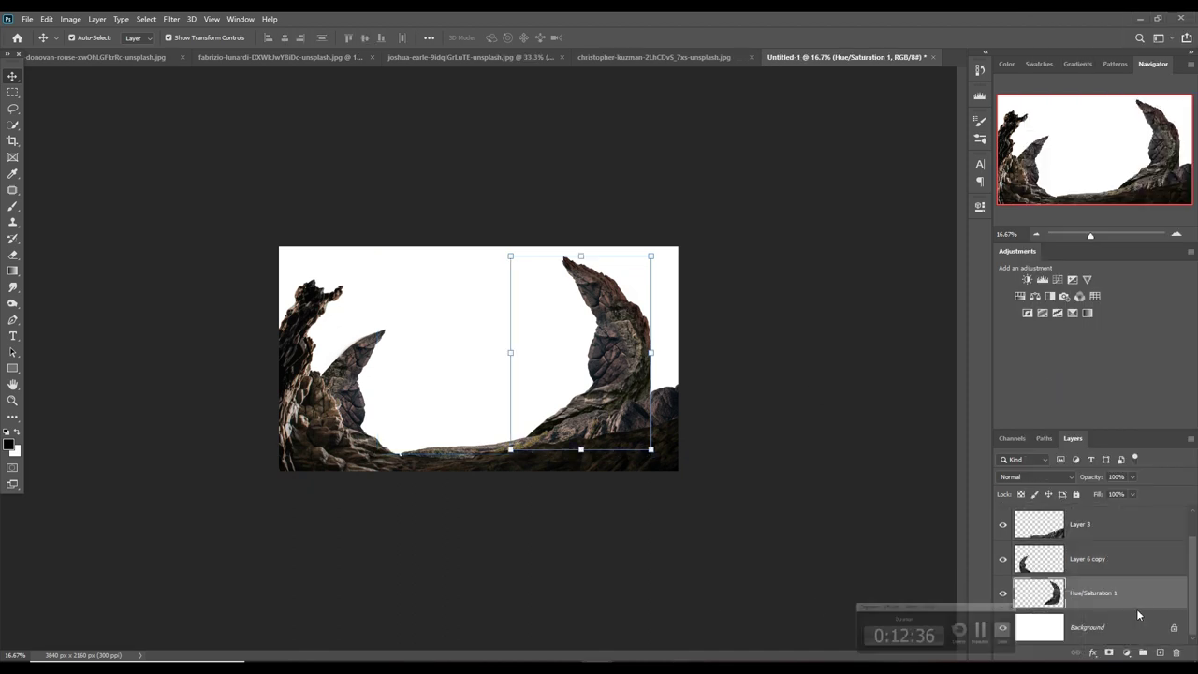
key("ctrl+z")
key("ctrl+z")
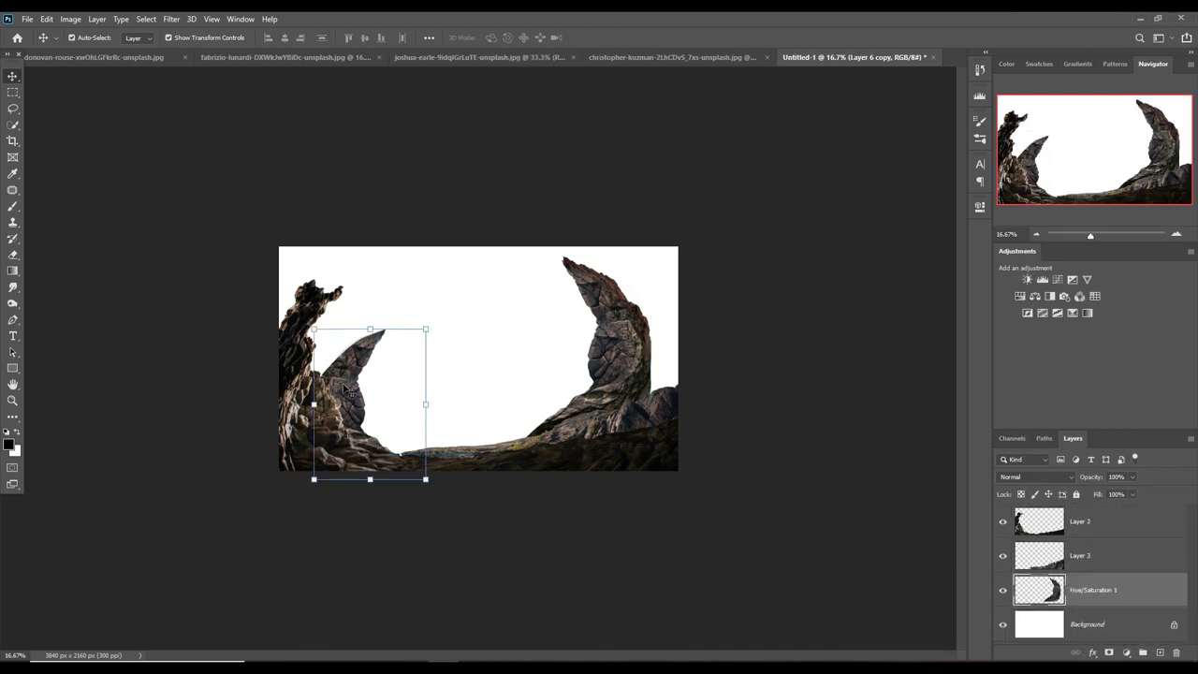
key("ctrl+z")
- Duplicate the Hue/Saturation 1 horn, scale it to ~73%, flip it horizontally, and set it on the left ground
right_click(1117, 595)
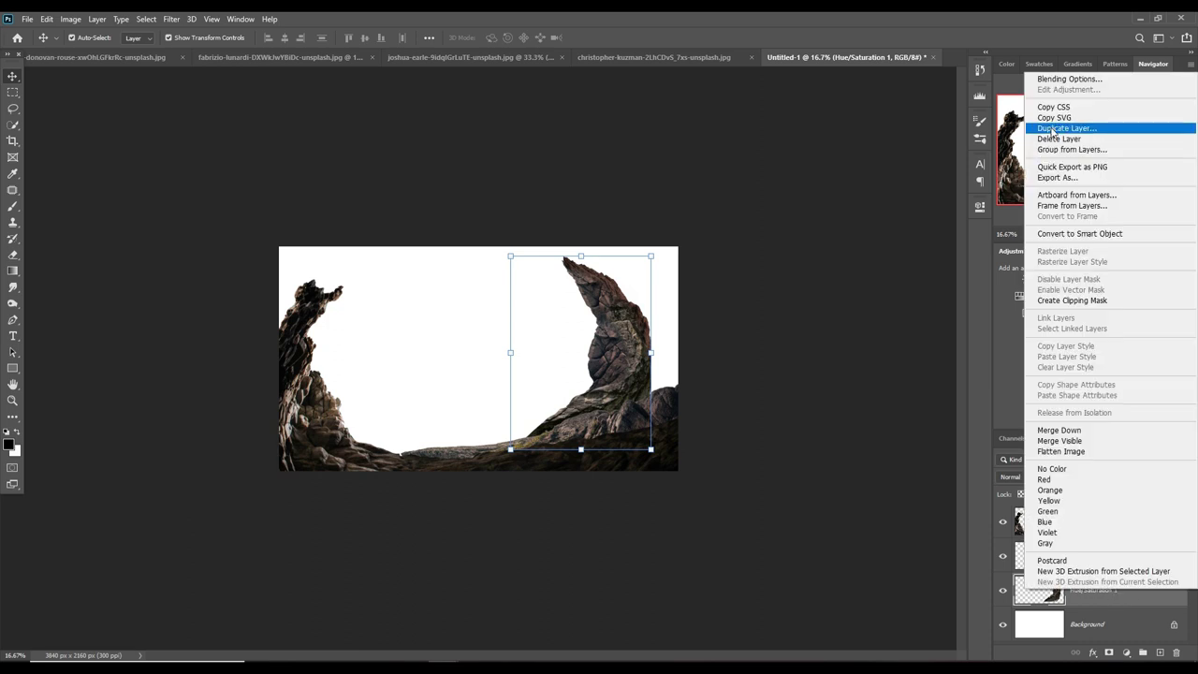
left_click(1115, 125)
left_click(710, 196)
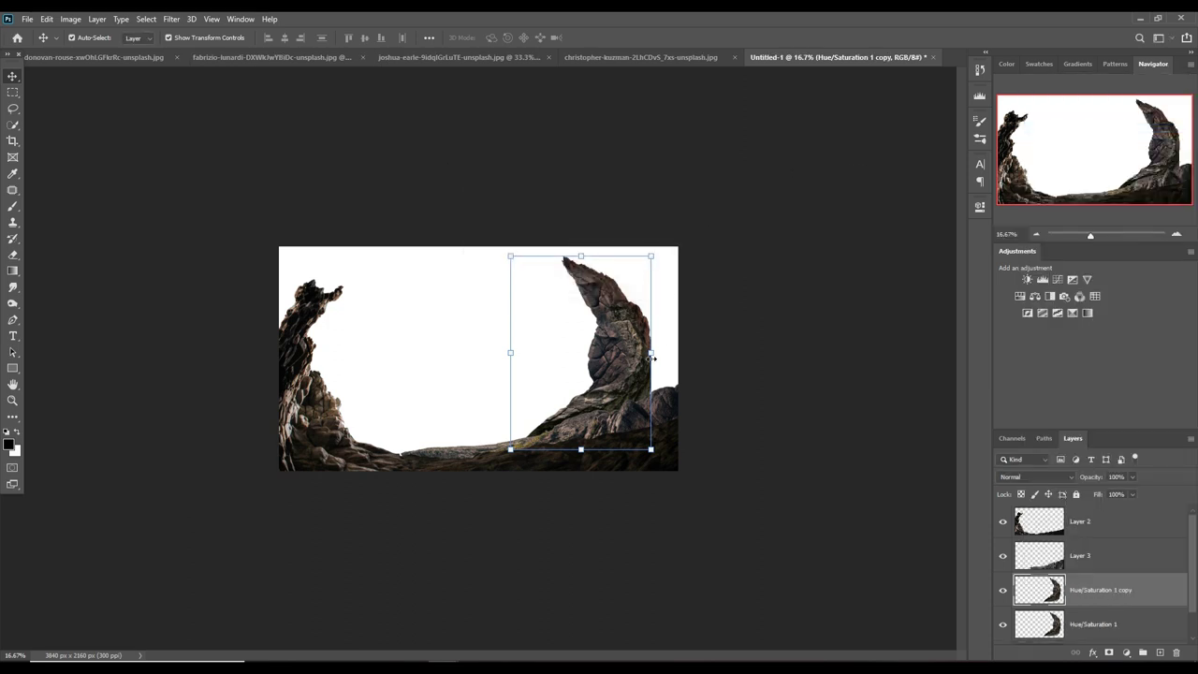
left_click_drag(659, 263, 620, 306)
left_click_drag(571, 375, 391, 381)
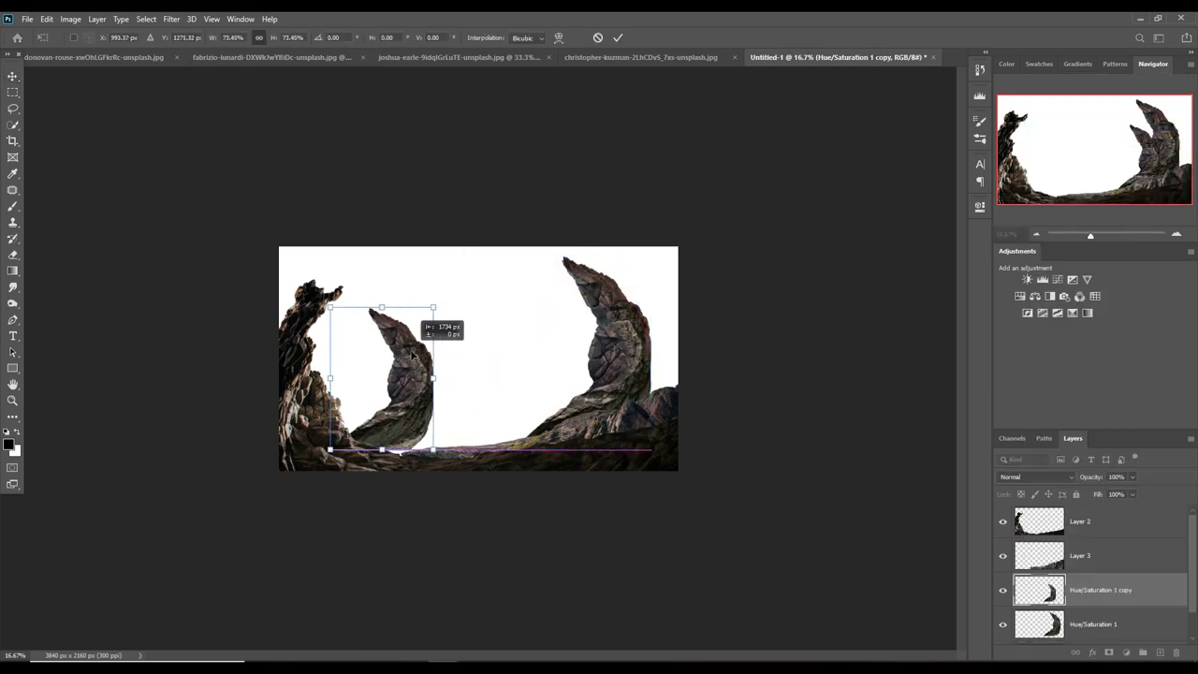
left_click(45, 19)
mouse_move(65, 304)
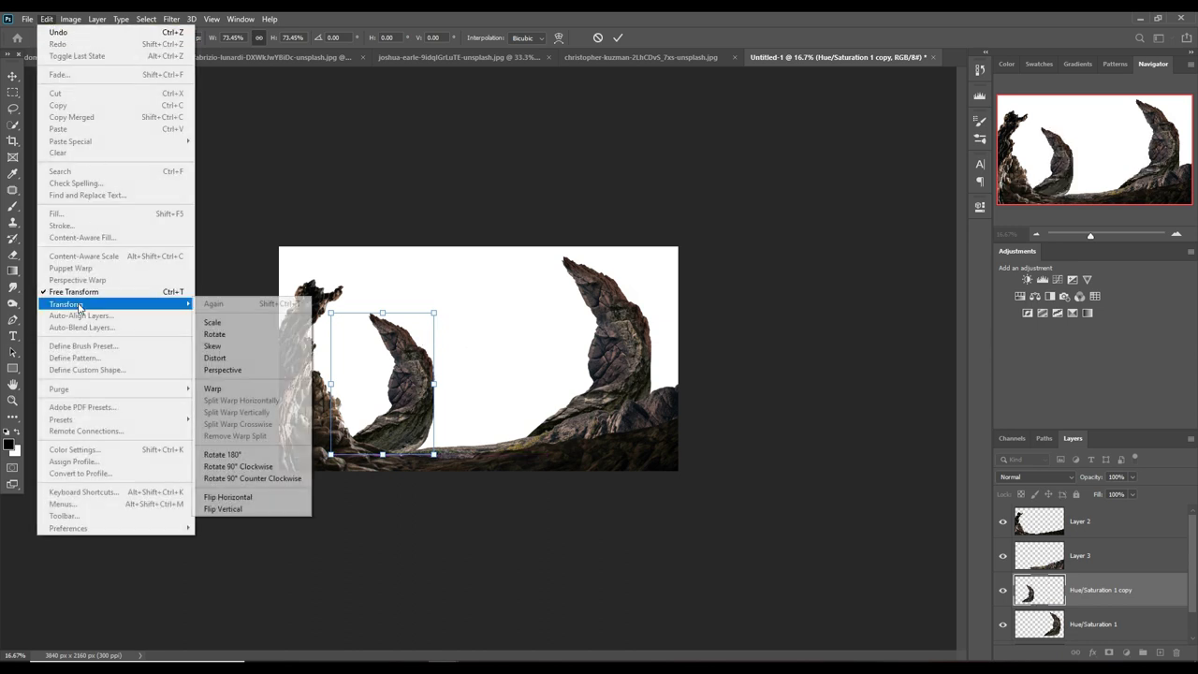
left_click(228, 497)
left_click_drag(365, 387, 387, 379)
left_click_drag(459, 311, 456, 313)
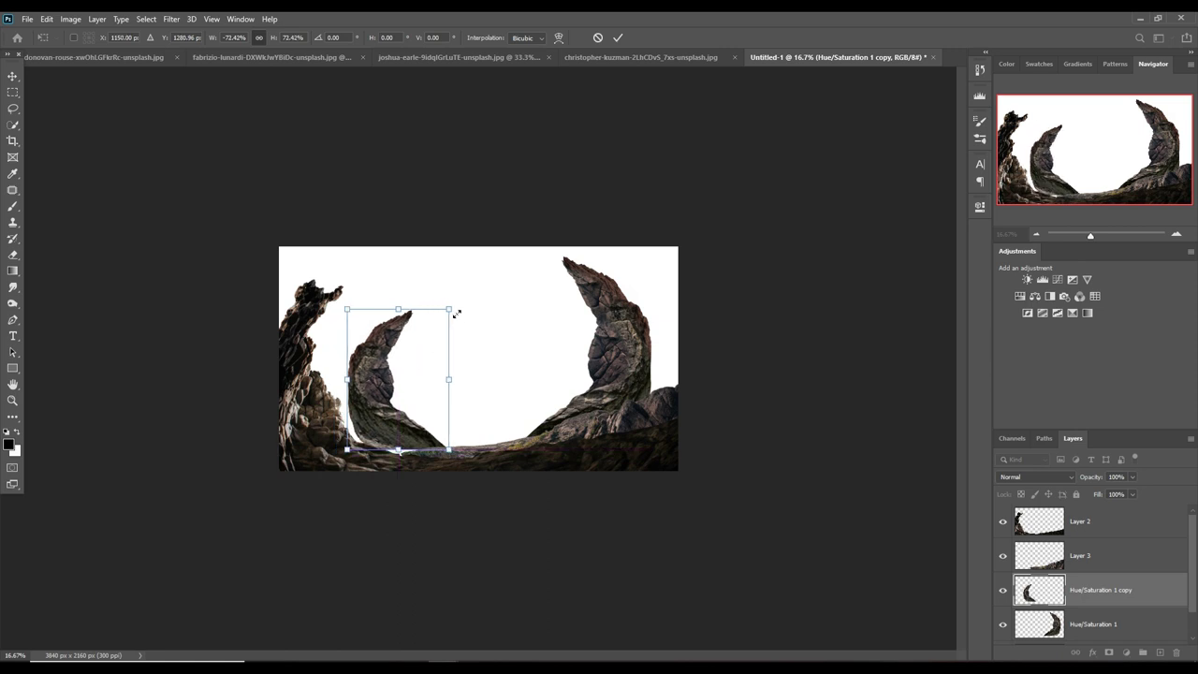
left_click_drag(363, 399, 376, 422)
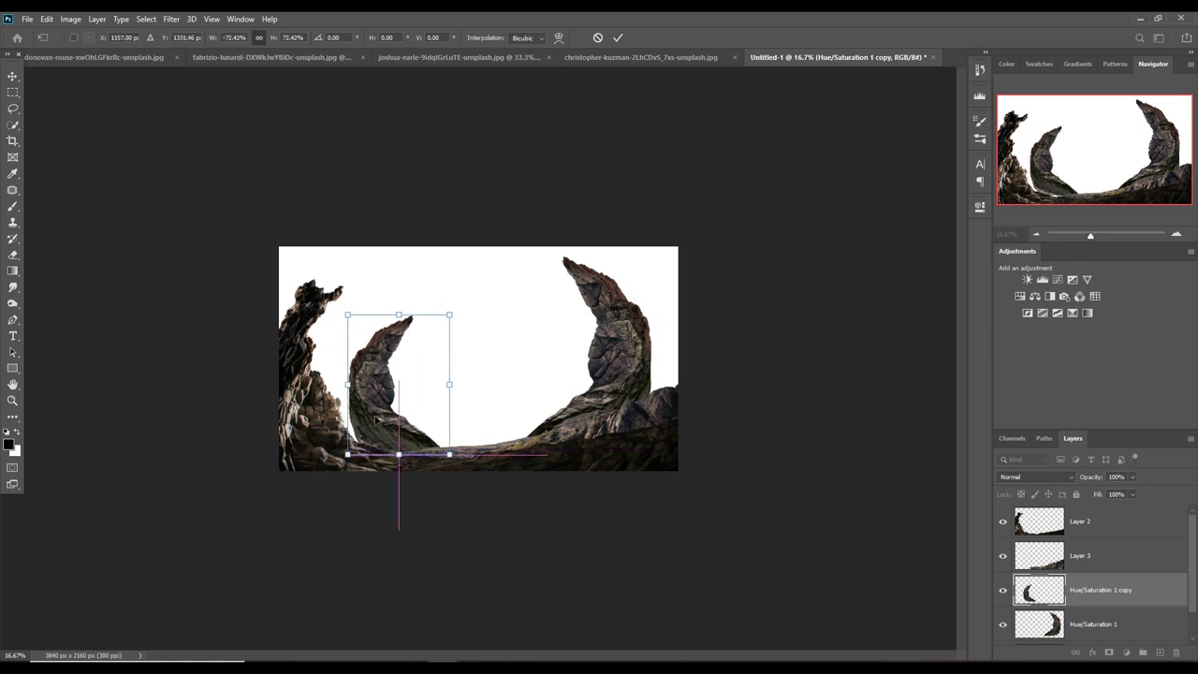
left_click(618, 38)
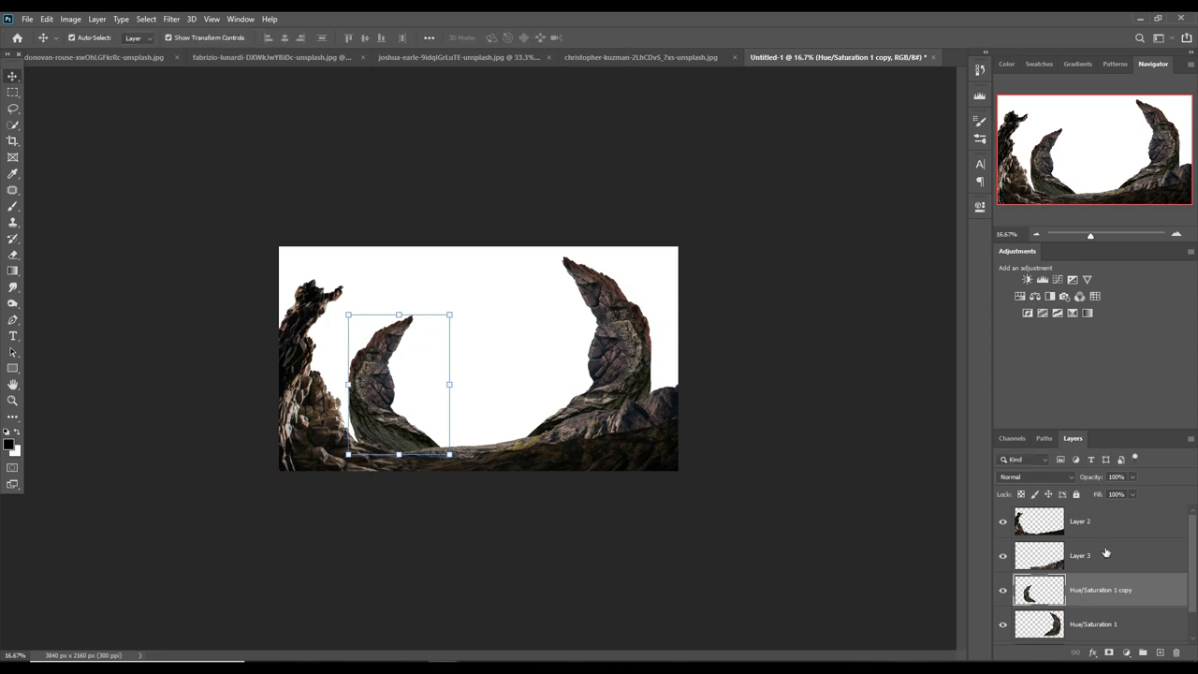
- Duplicate the mirrored horn, shrink it to ~73%, and place it at the ground's centre
right_click(1135, 596)
left_click(1076, 151)
left_click(698, 197)
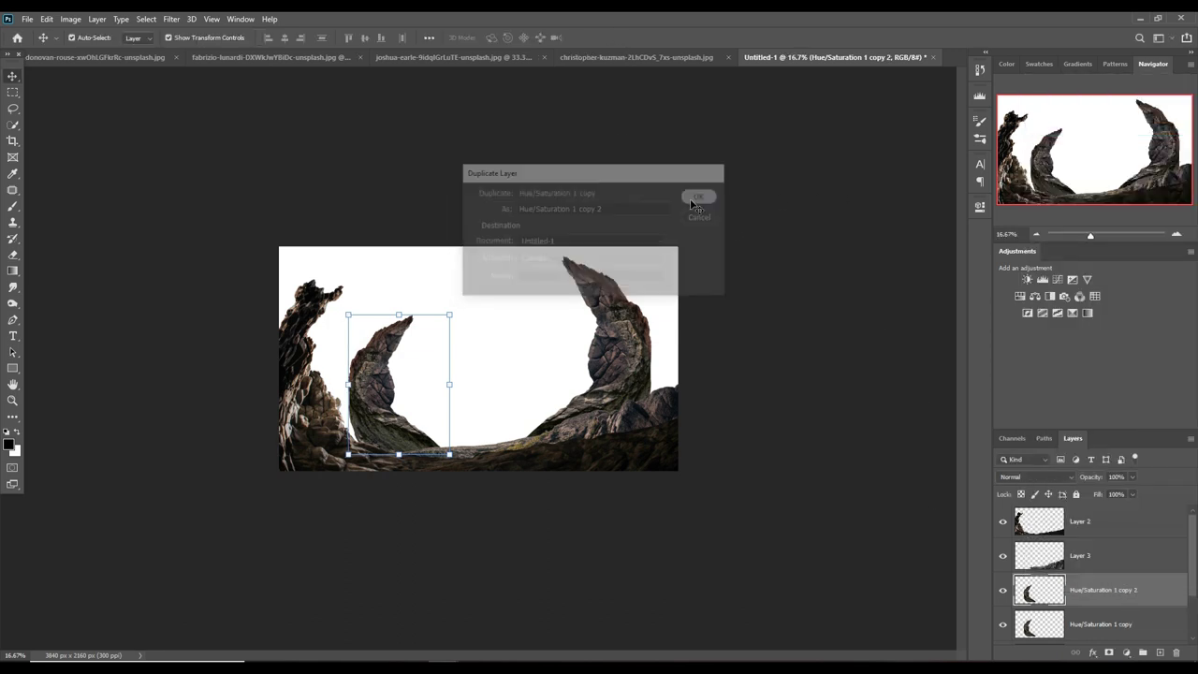
left_click_drag(449, 314, 422, 353)
mouse_move(380, 408)
left_mouse_down()
mouse_move(472, 410)
mouse_move(461, 409)
left_mouse_up()
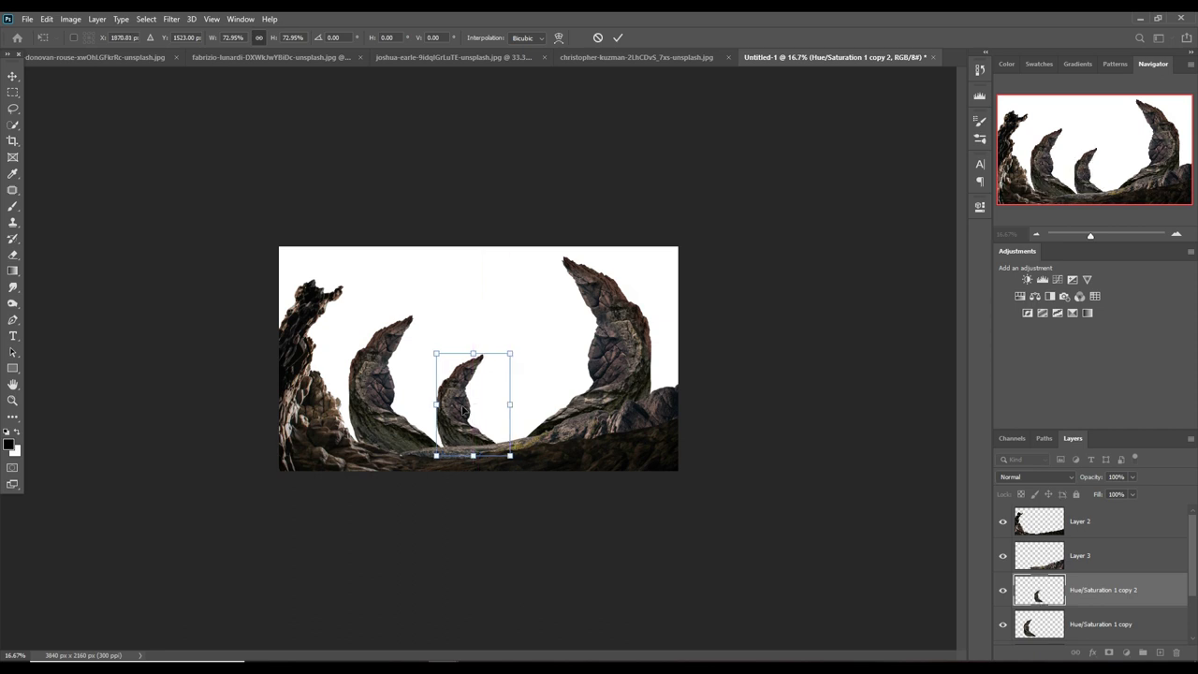
left_click(618, 38)
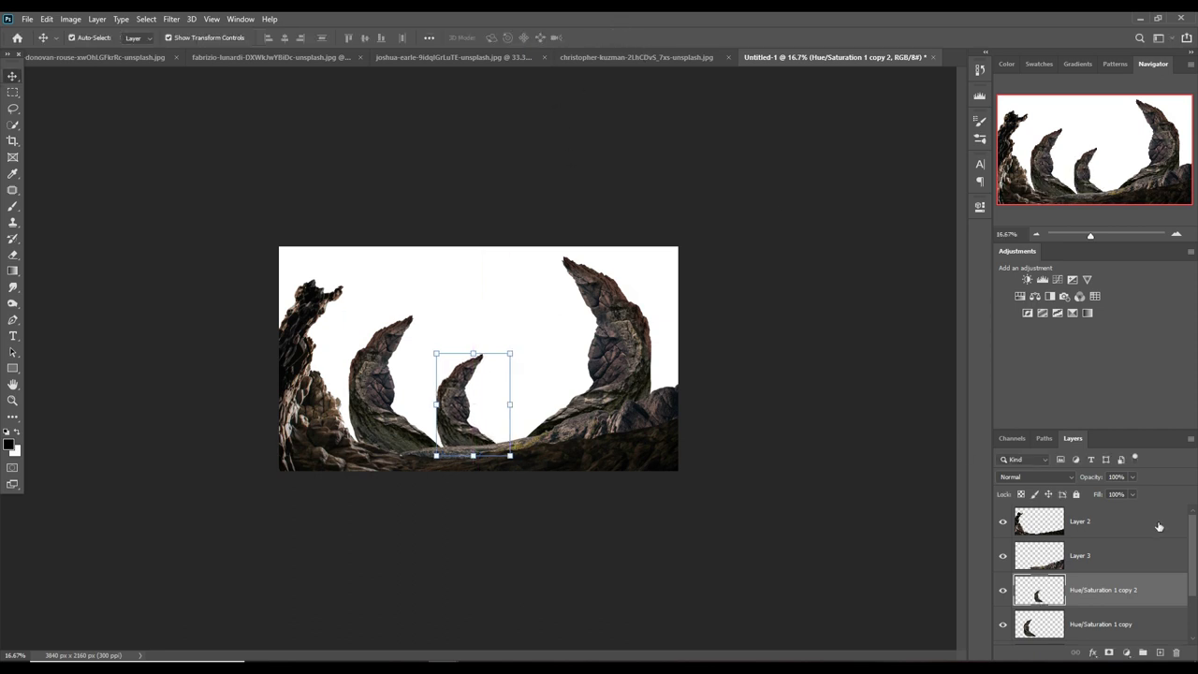
scroll(1159, 527, "down", 1)
left_click_drag(1140, 624, 1133, 543)
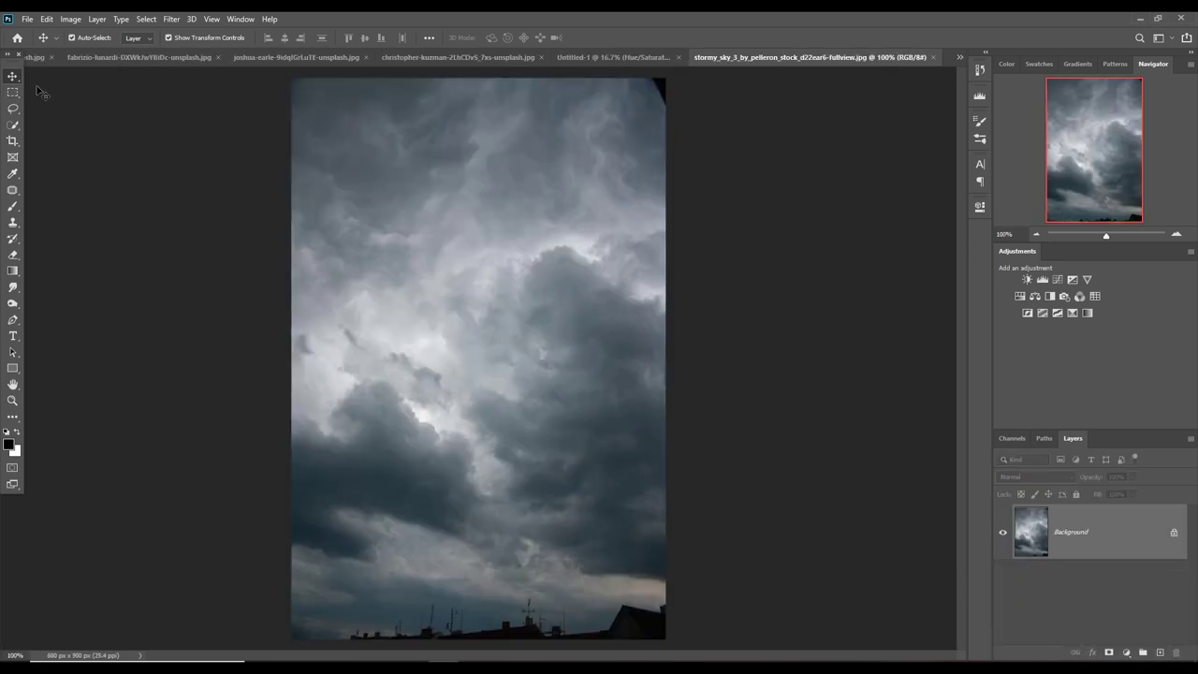
- Content-aware fill the sky photo's top-right corner, then deselect
key("m")
left_click_drag(644, 77, 690, 114)
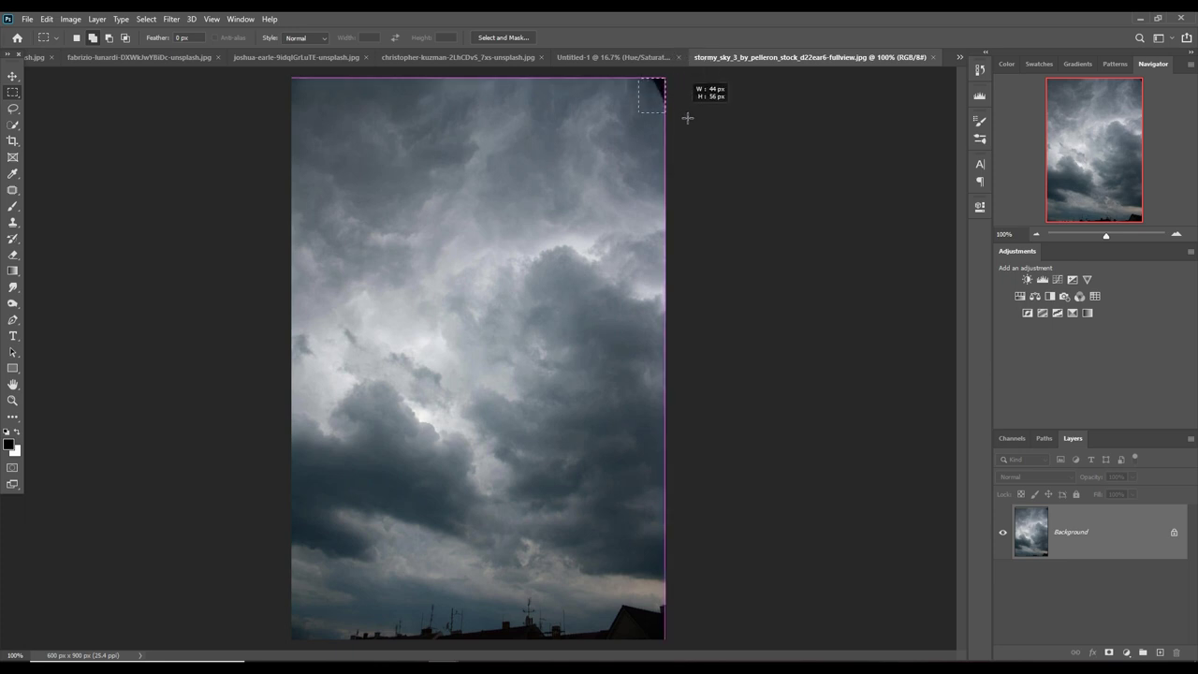
left_click(47, 19)
left_click(74, 215)
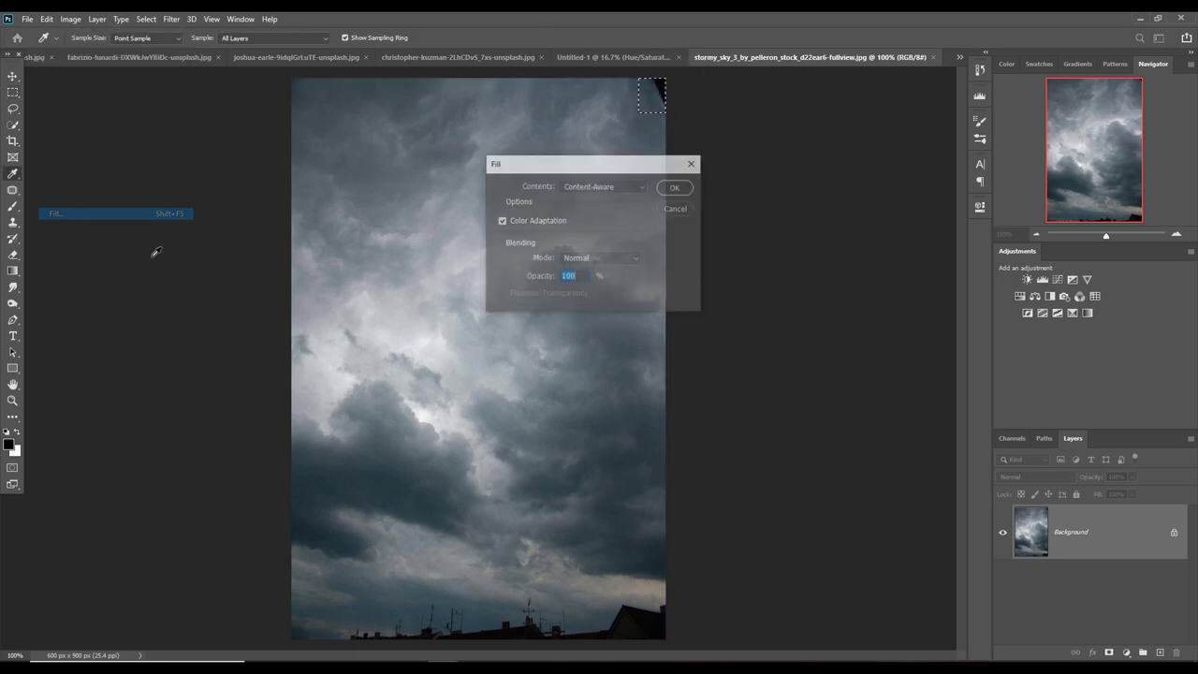
left_click(683, 192)
left_click(146, 19)
left_click(164, 47)
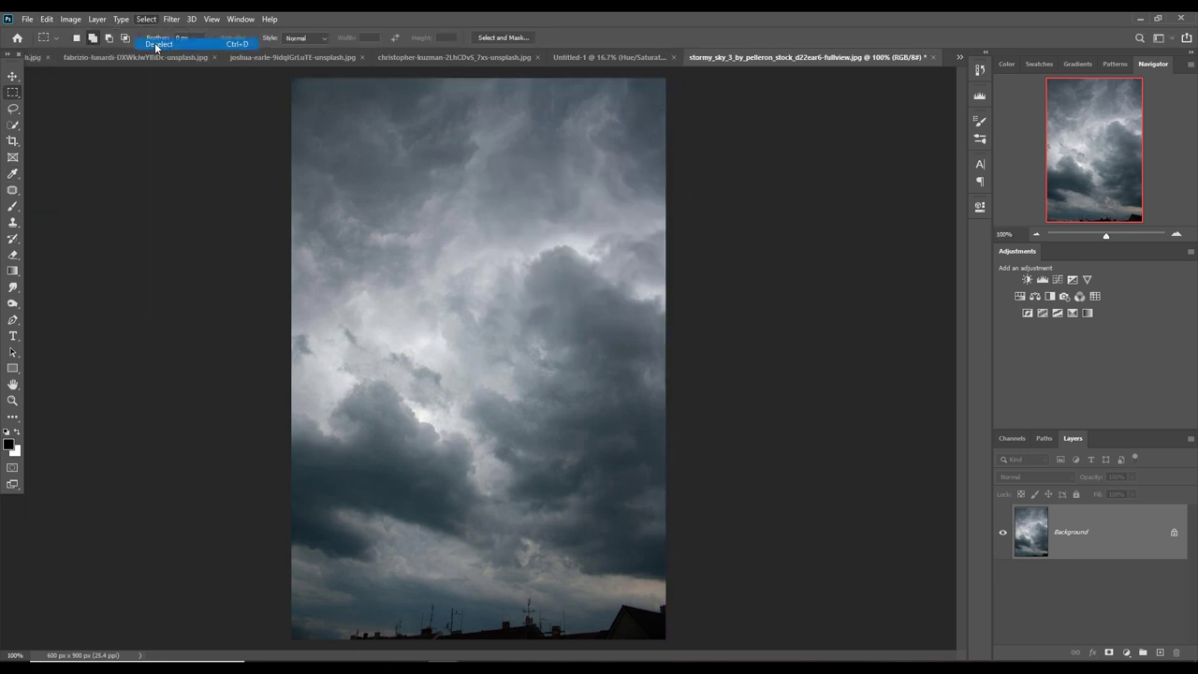
- Bring the sky into the composite as Layer 4, stretch it over the full canvas, and lower it in the stack
left_click(13, 77)
left_click_drag(766, 57, 764, 102)
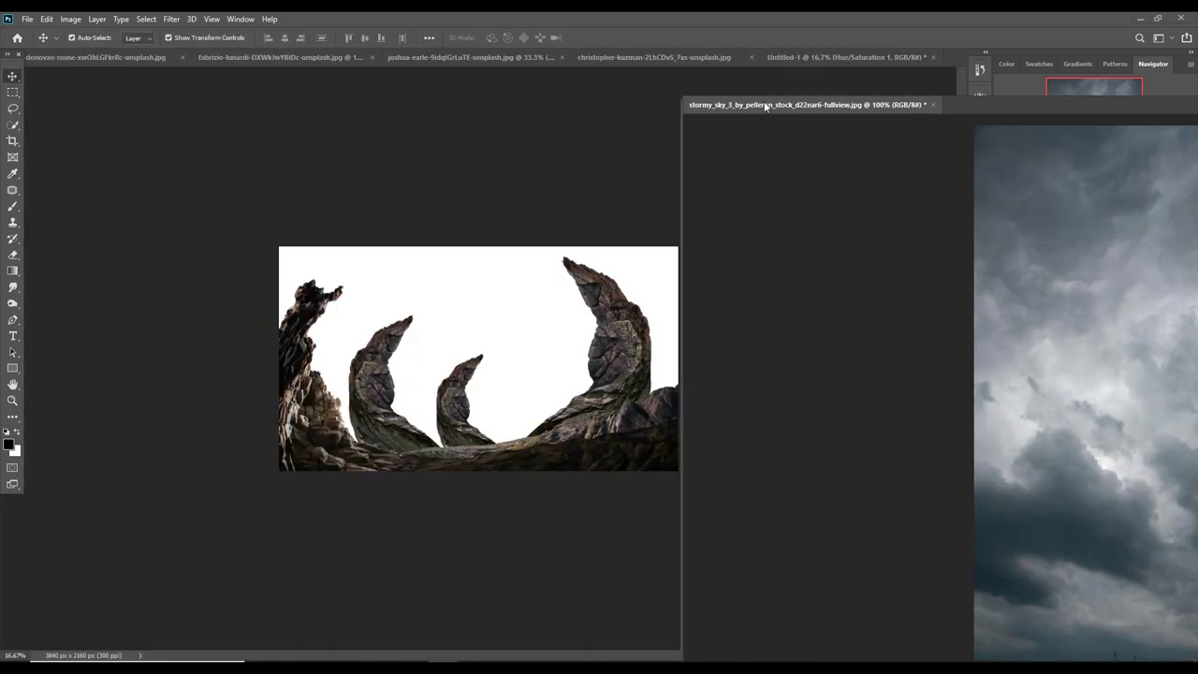
left_click_drag(809, 251, 592, 290)
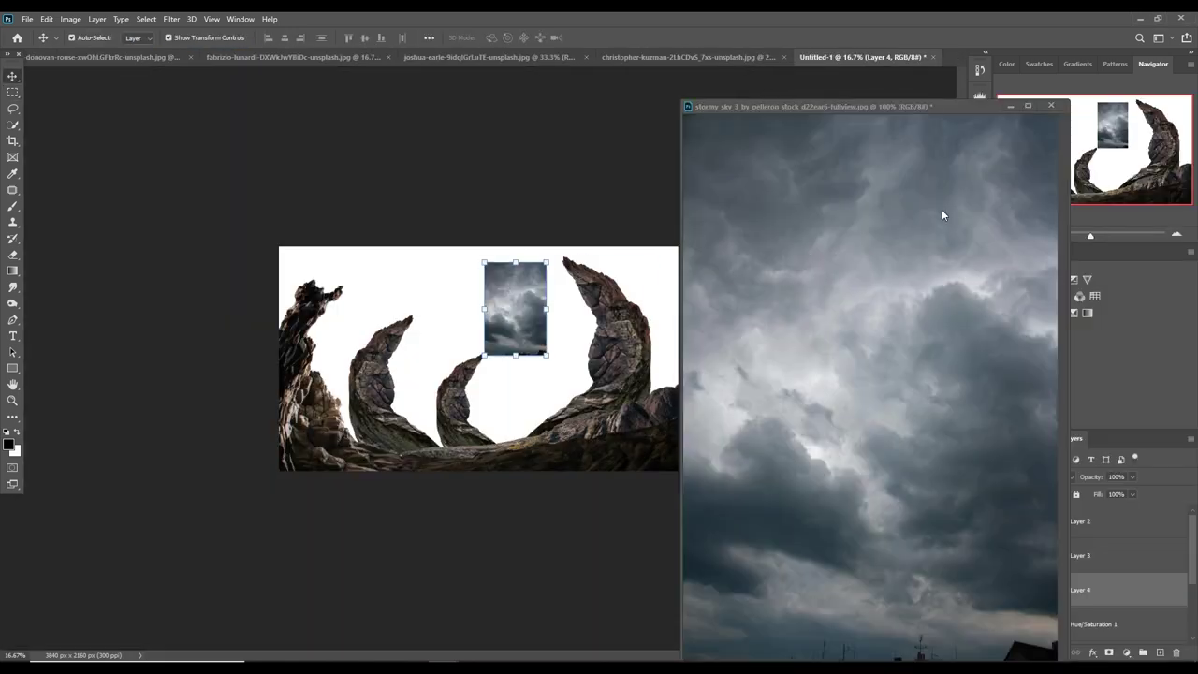
left_click(809, 172)
left_click_drag(549, 357, 855, 607)
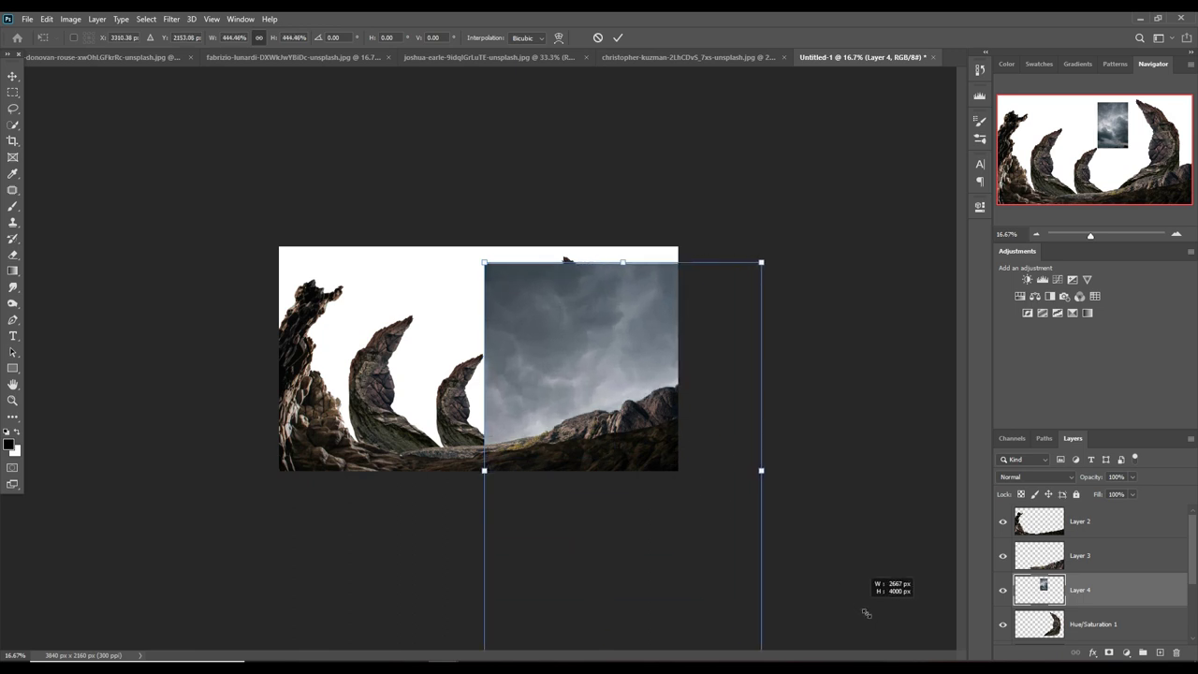
left_click_drag(486, 264, 369, 147)
left_click_drag(510, 300, 444, 395)
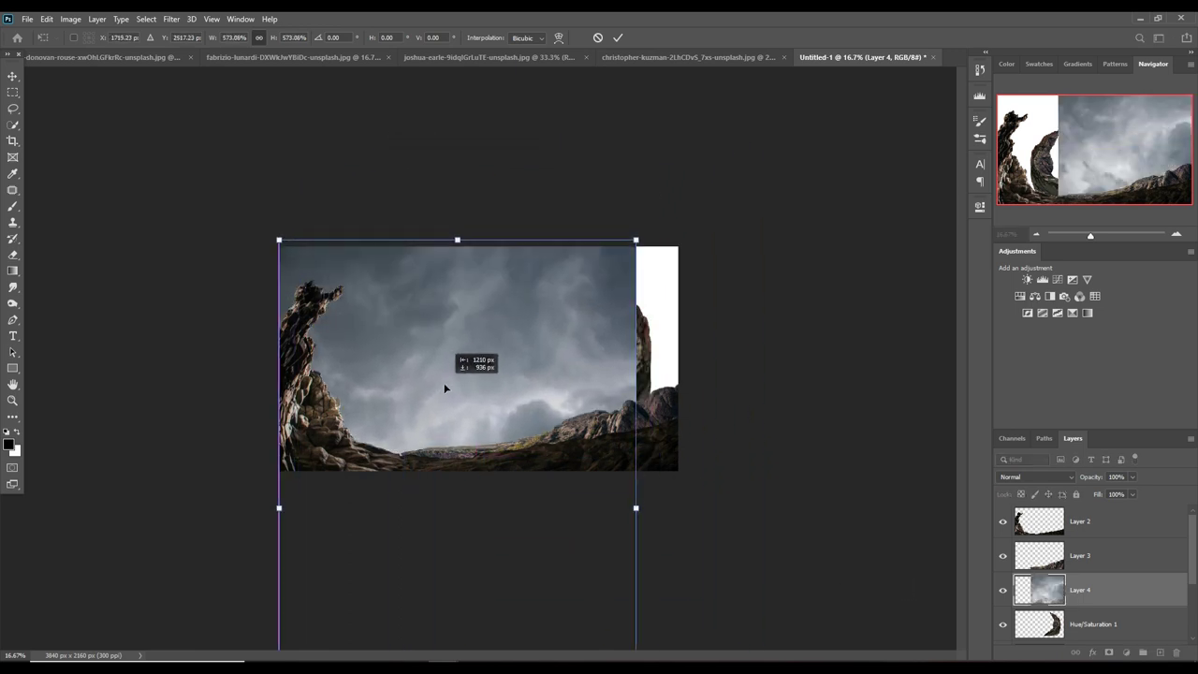
key("shift+Up")
key("shift+Up")
key("shift+Up")
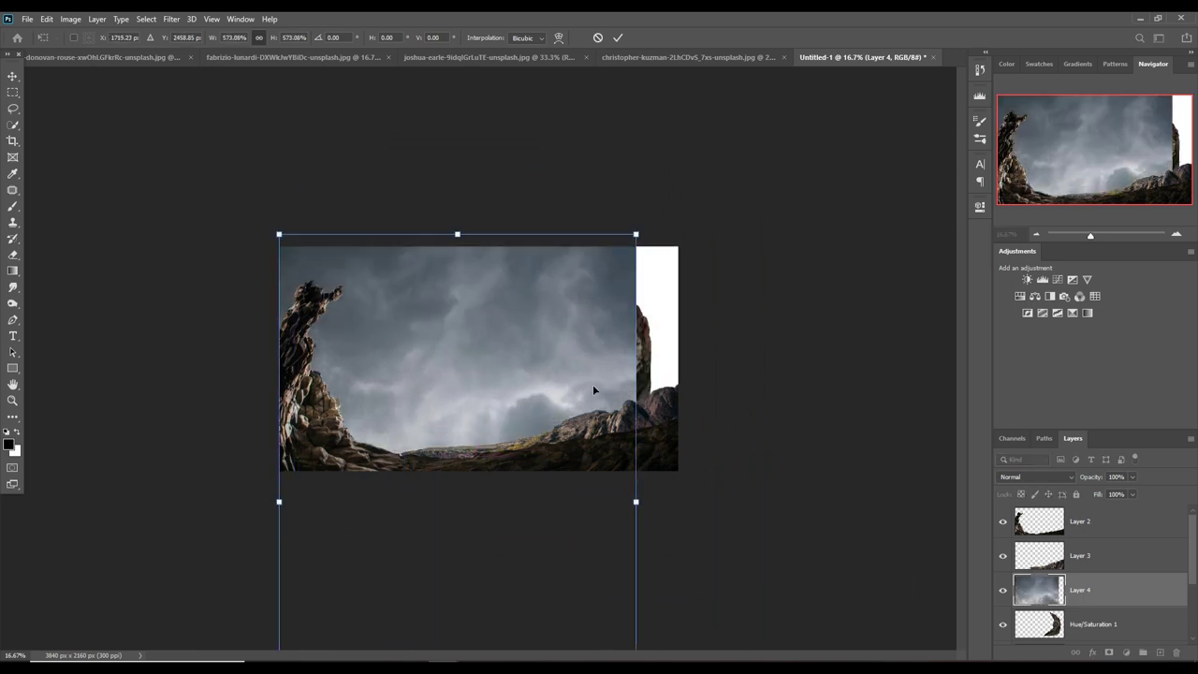
left_click_drag(636, 503, 678, 501)
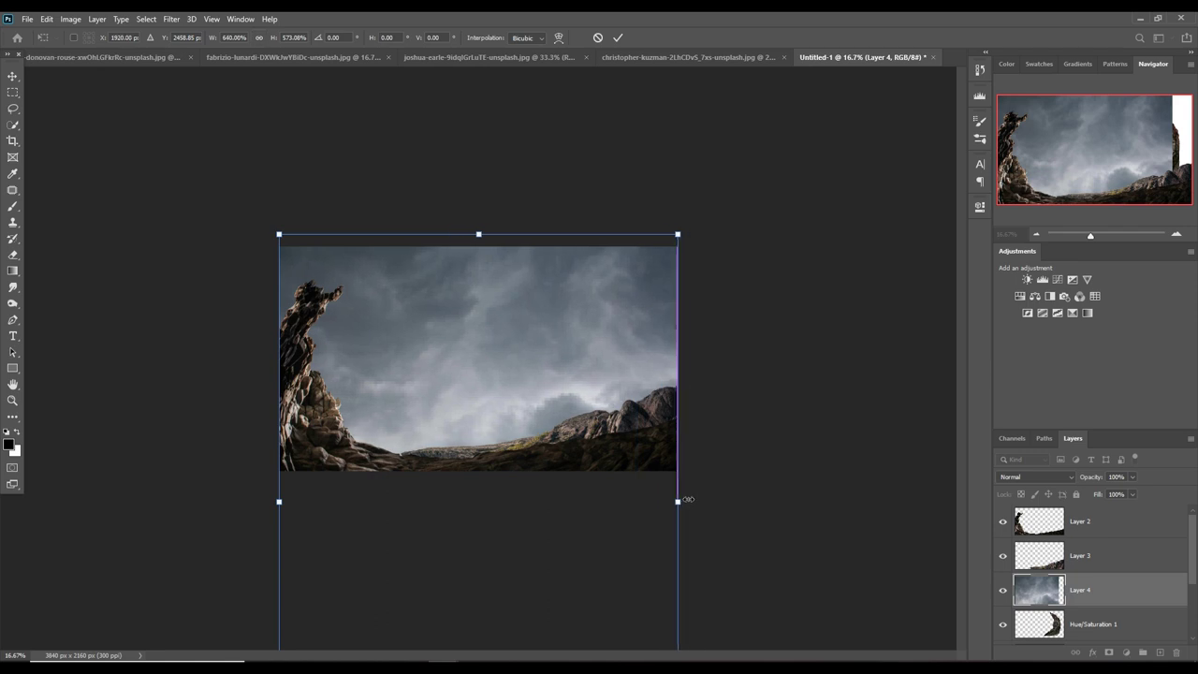
left_click(618, 38)
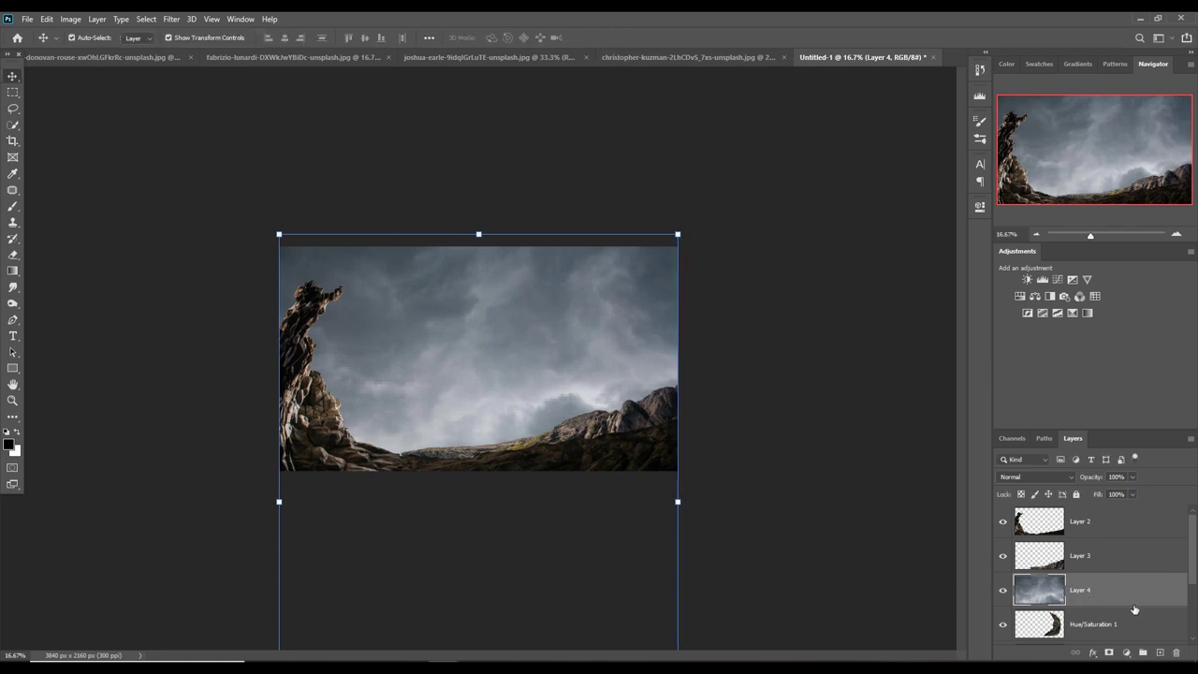
mouse_move(1135, 609)
left_mouse_down()
mouse_move(1133, 646)
mouse_move(1131, 609)
left_mouse_up()
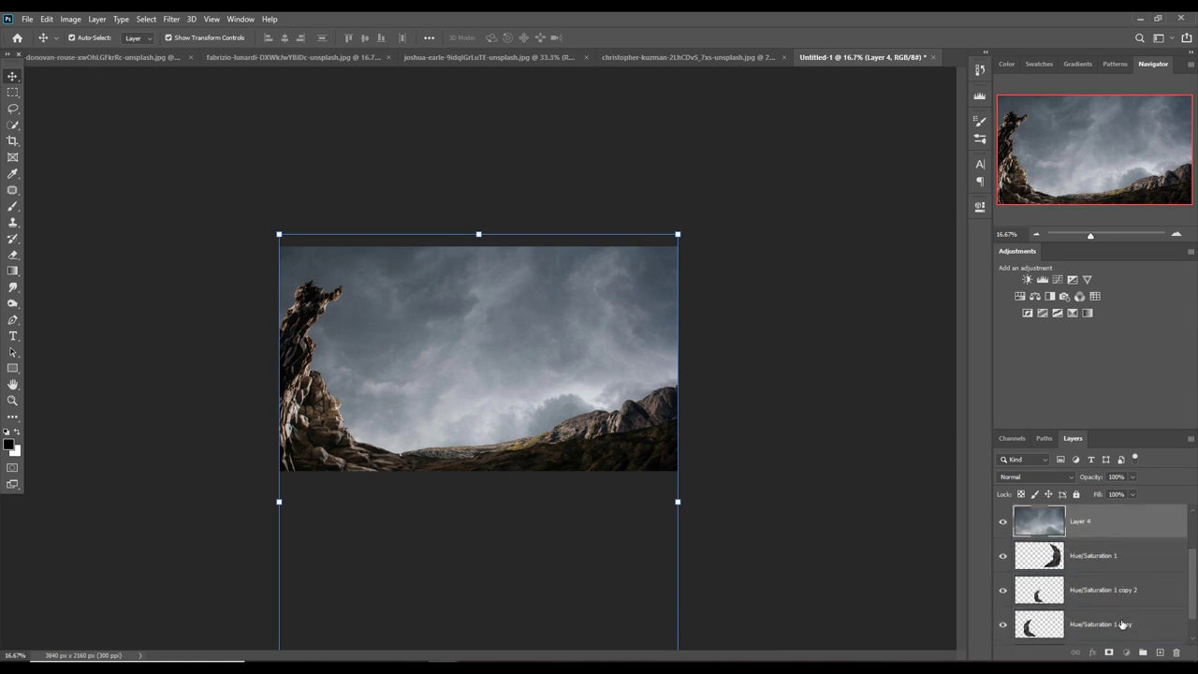
- Duplicate the Layer 4 sky and move the copy down just above Background
right_click(1112, 534)
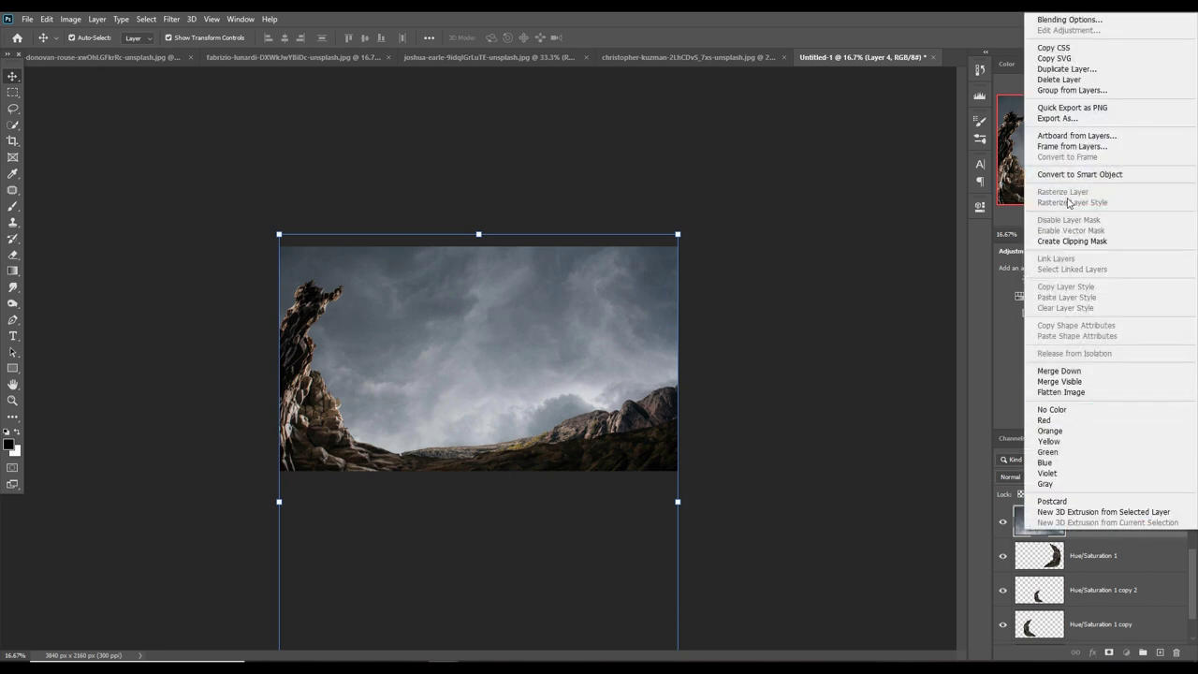
left_click(1150, 566)
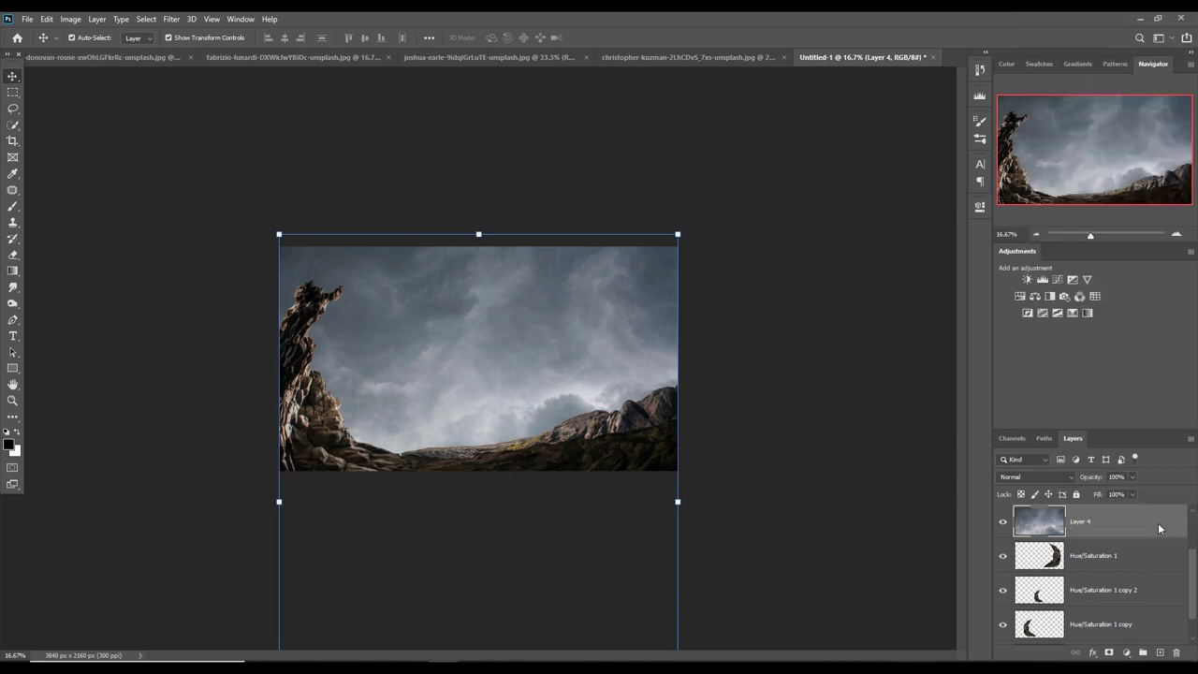
right_click(1161, 526)
left_click(1056, 199)
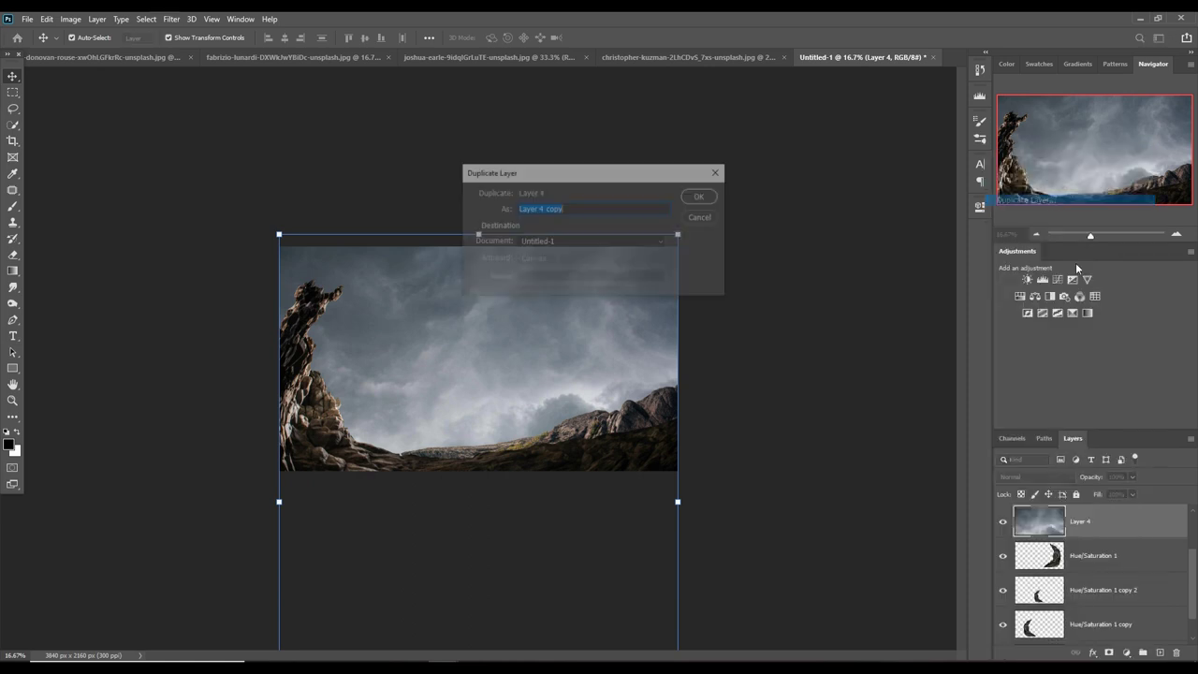
left_click(703, 198)
left_click_drag(1101, 521, 1109, 609)
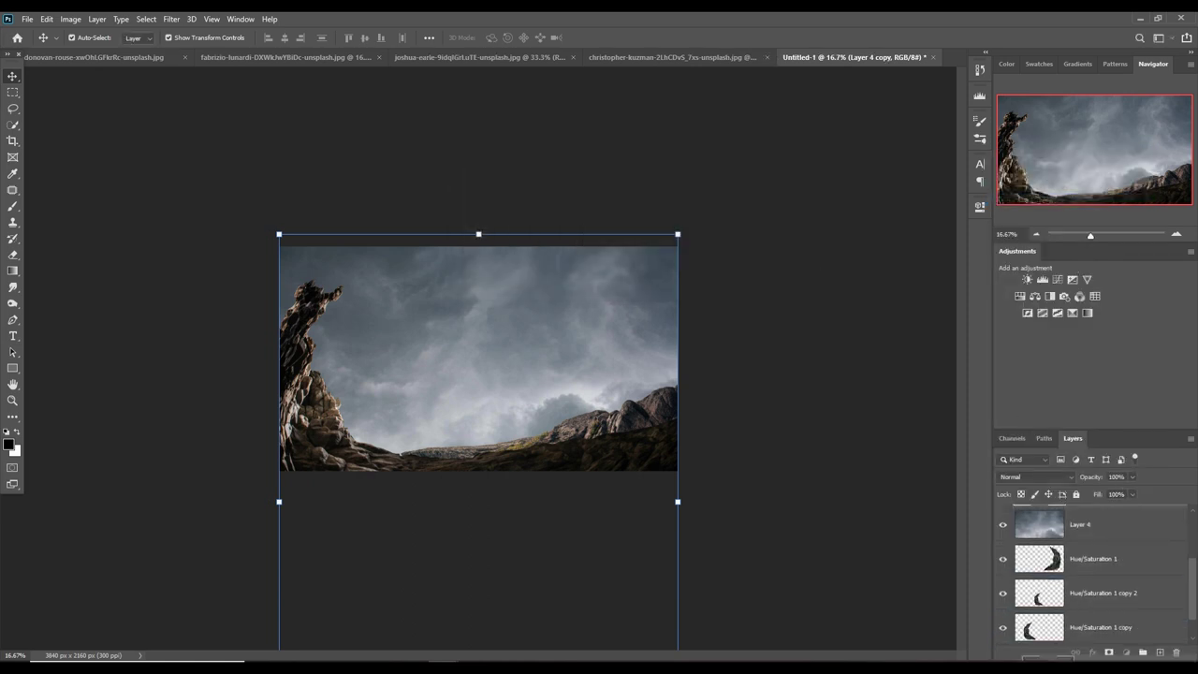
- Move the Hue/Saturation 1 copy and copy 2 moon layers beneath Layer 4, then reselect Layer 4
scroll(1123, 562, "up", 3)
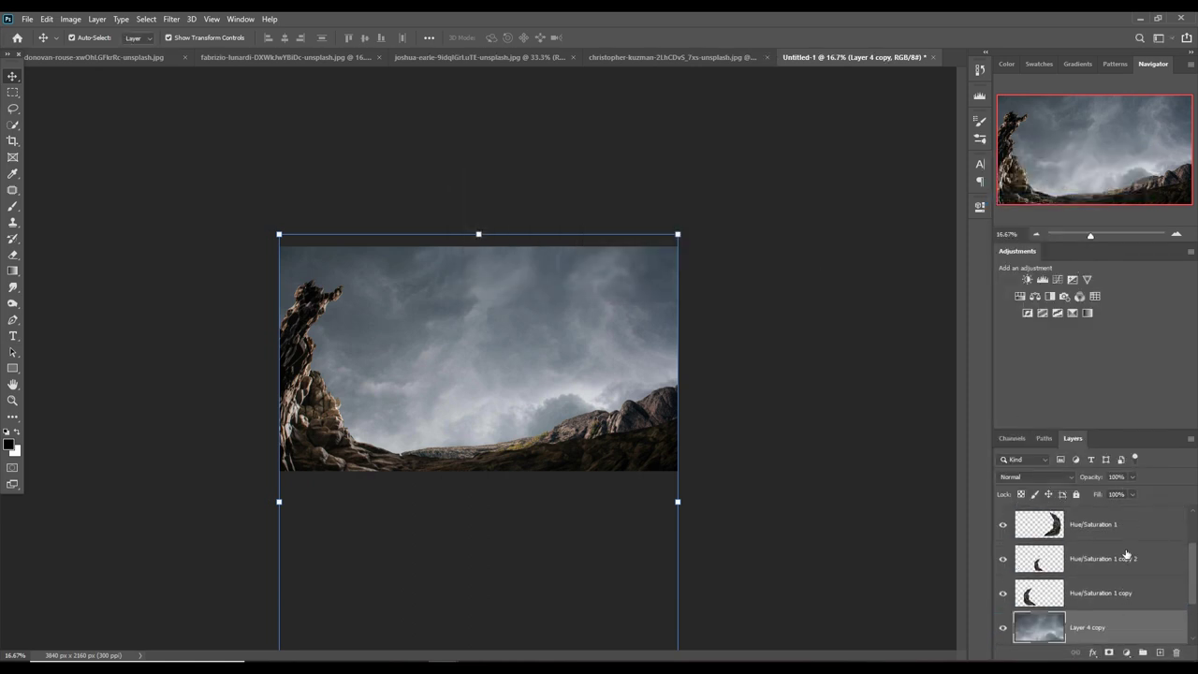
left_click(1123, 530)
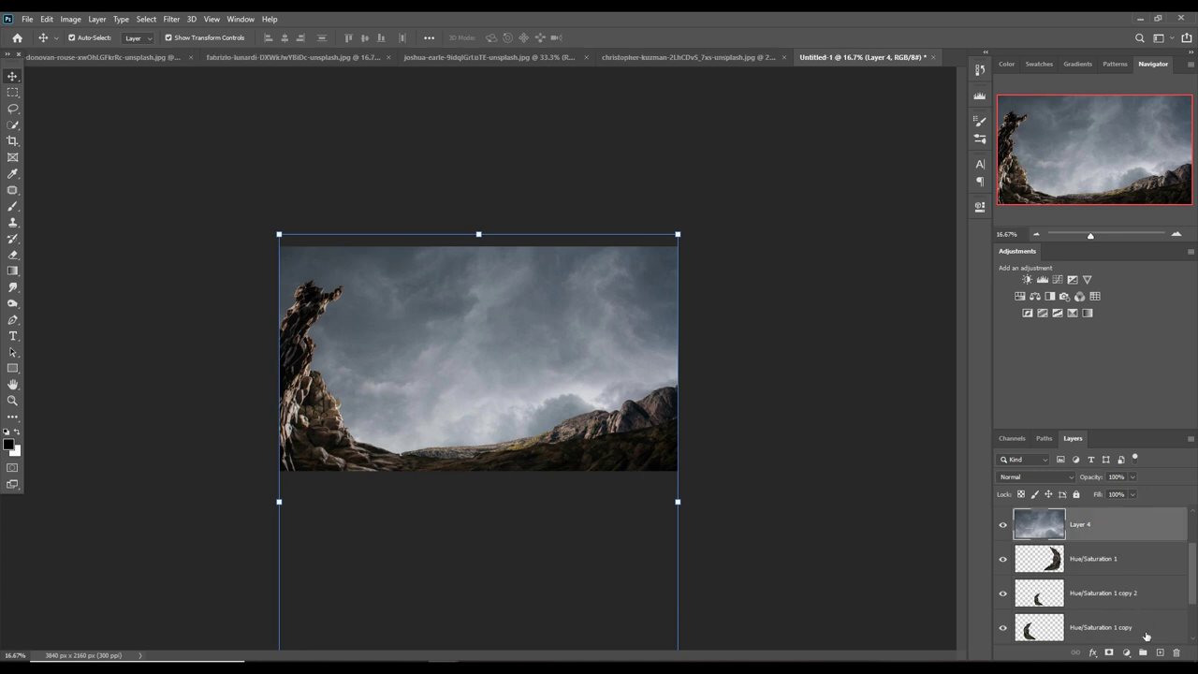
left_click(1109, 590)
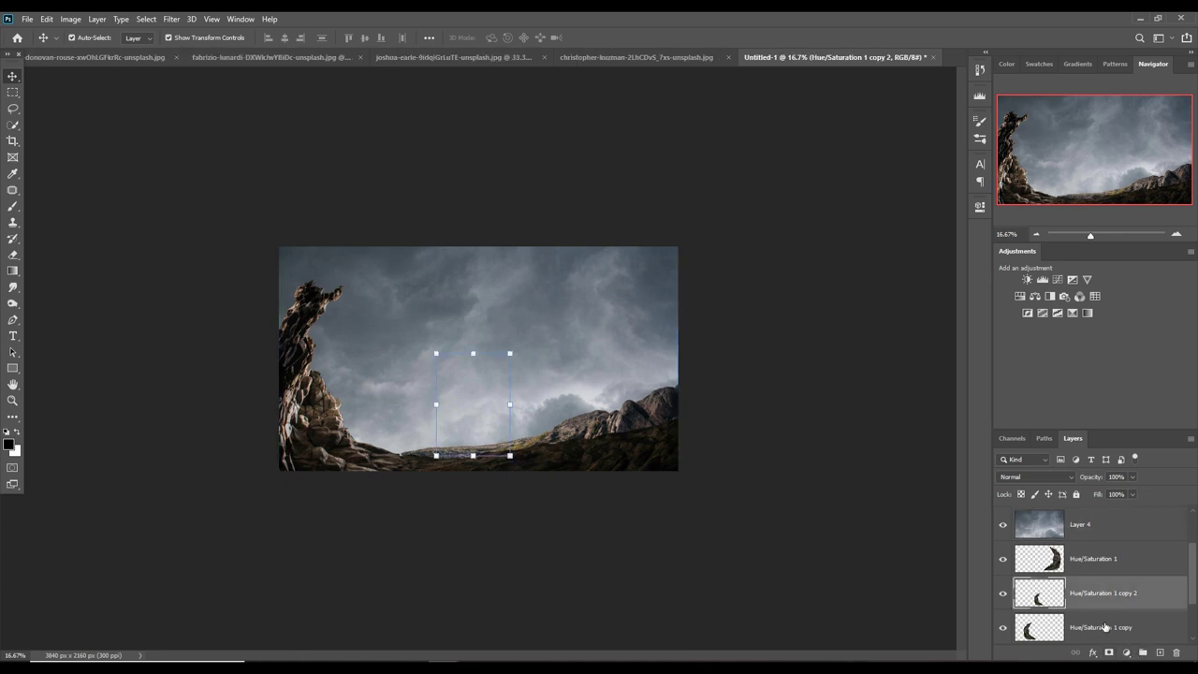
left_click(1106, 627, "shift")
left_click_drag(1108, 599, 1107, 558)
left_click(1113, 573)
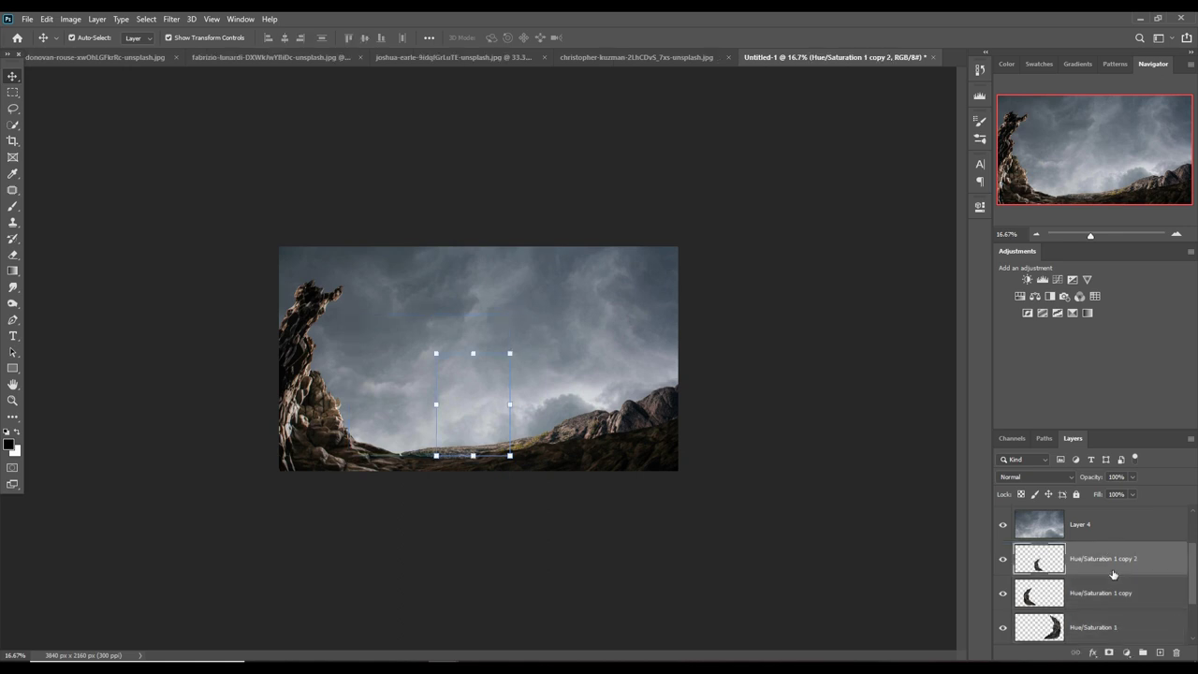
left_click(1106, 527)
- Mask Layer 4 with a low-opacity 1200 px brush, revealing horns at left-centre and upper right
left_click(1112, 653)
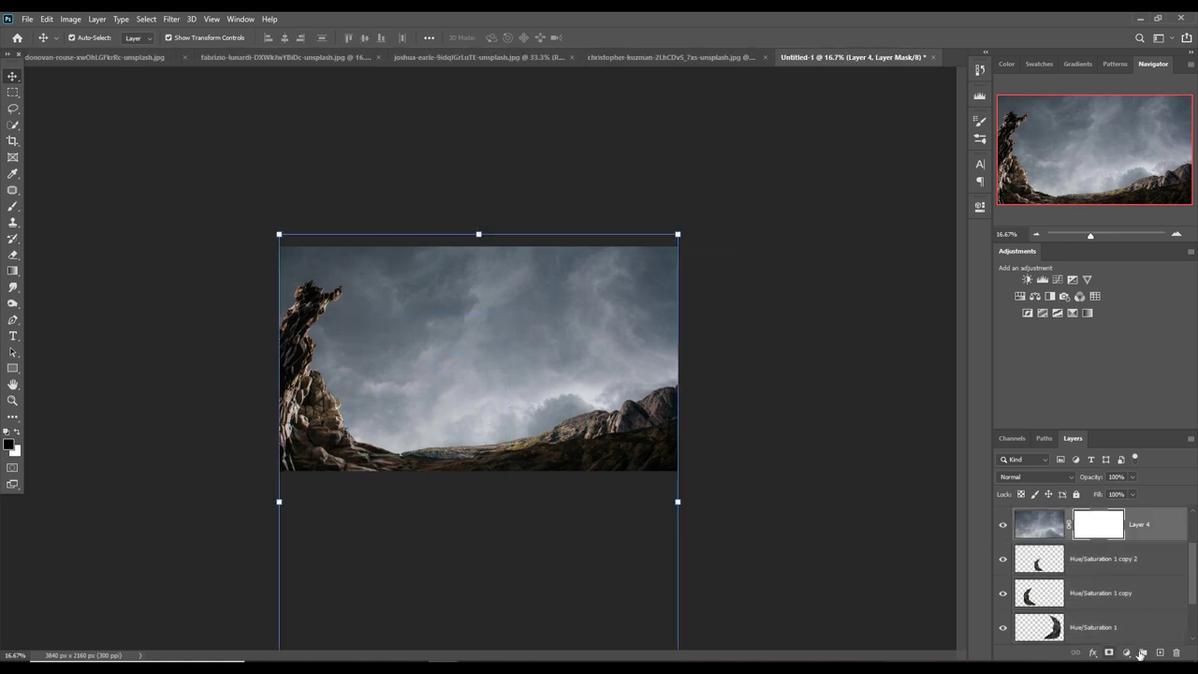
left_click(12, 206)
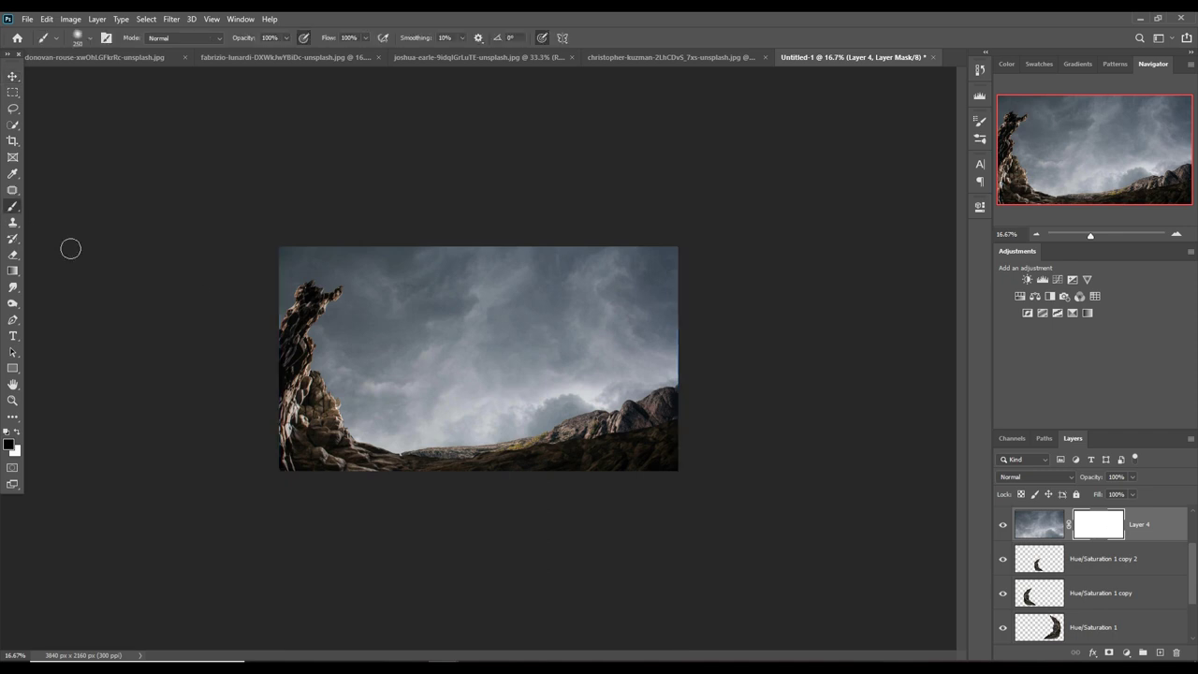
left_click(286, 37)
left_click_drag(290, 51, 249, 54)
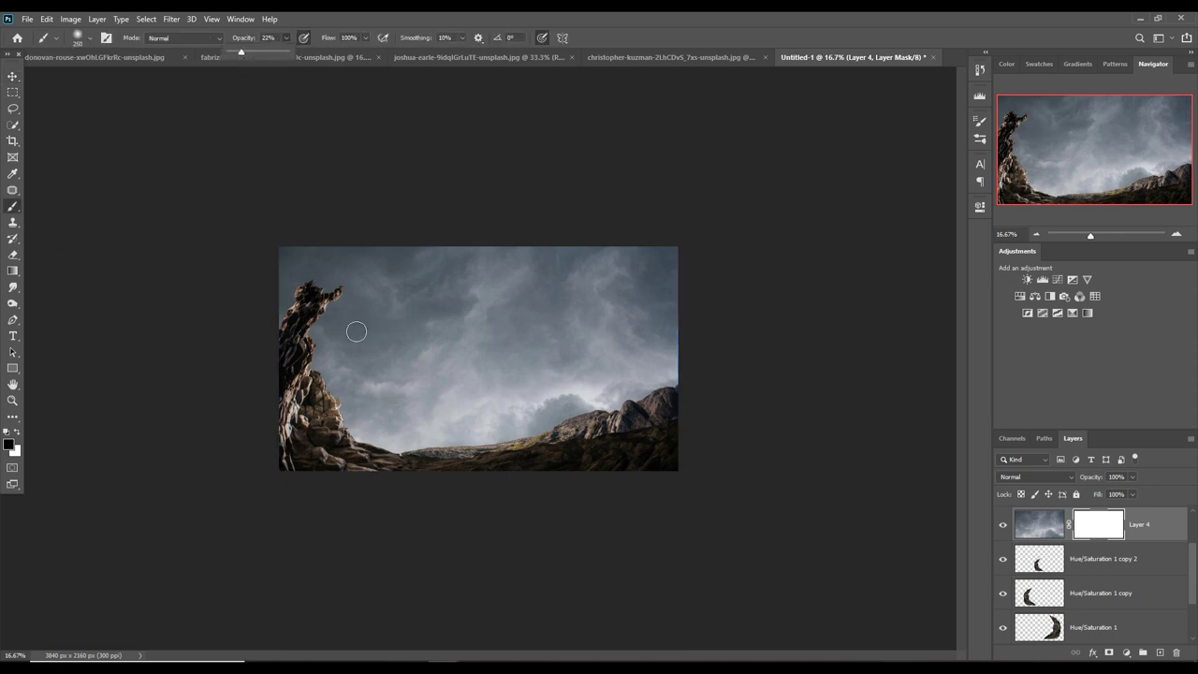
key("bracketright")
key("bracketright")
key("bracketright")
mouse_move(414, 437)
left_mouse_down()
mouse_move(455, 415)
mouse_move(426, 427)
mouse_move(508, 489)
left_mouse_up()
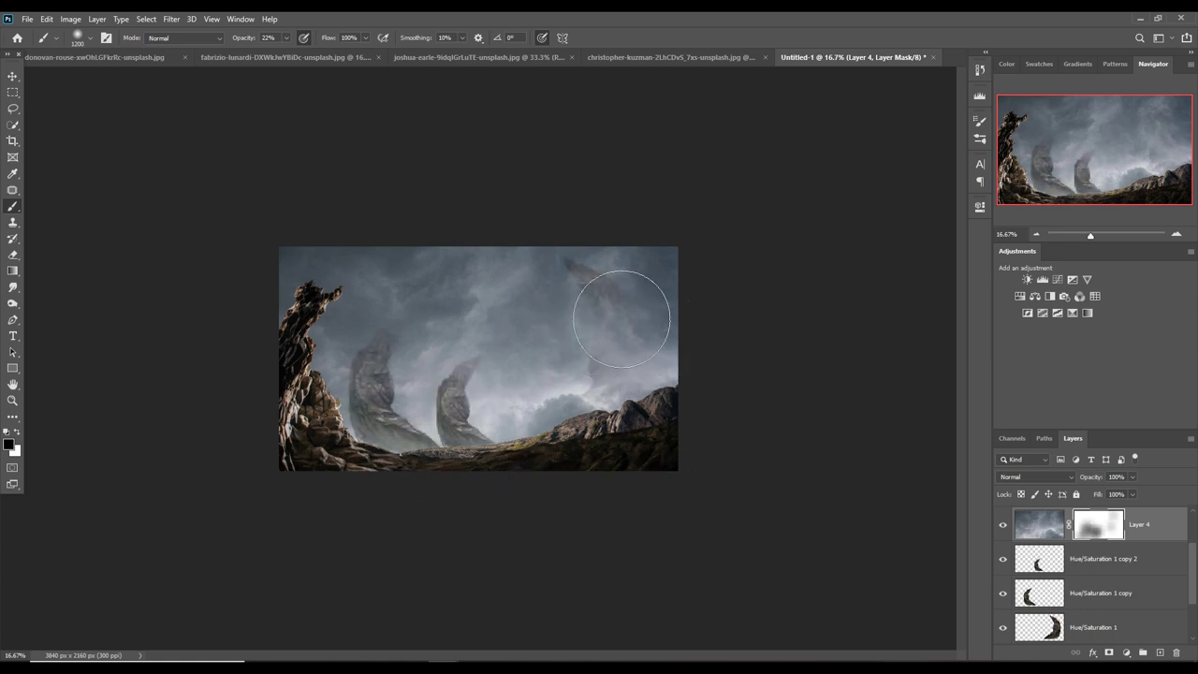
mouse_move(621, 289)
left_mouse_down()
mouse_move(574, 321)
mouse_move(575, 308)
mouse_move(591, 323)
mouse_move(589, 308)
mouse_move(682, 327)
mouse_move(612, 287)
mouse_move(593, 317)
mouse_move(589, 294)
left_mouse_up()
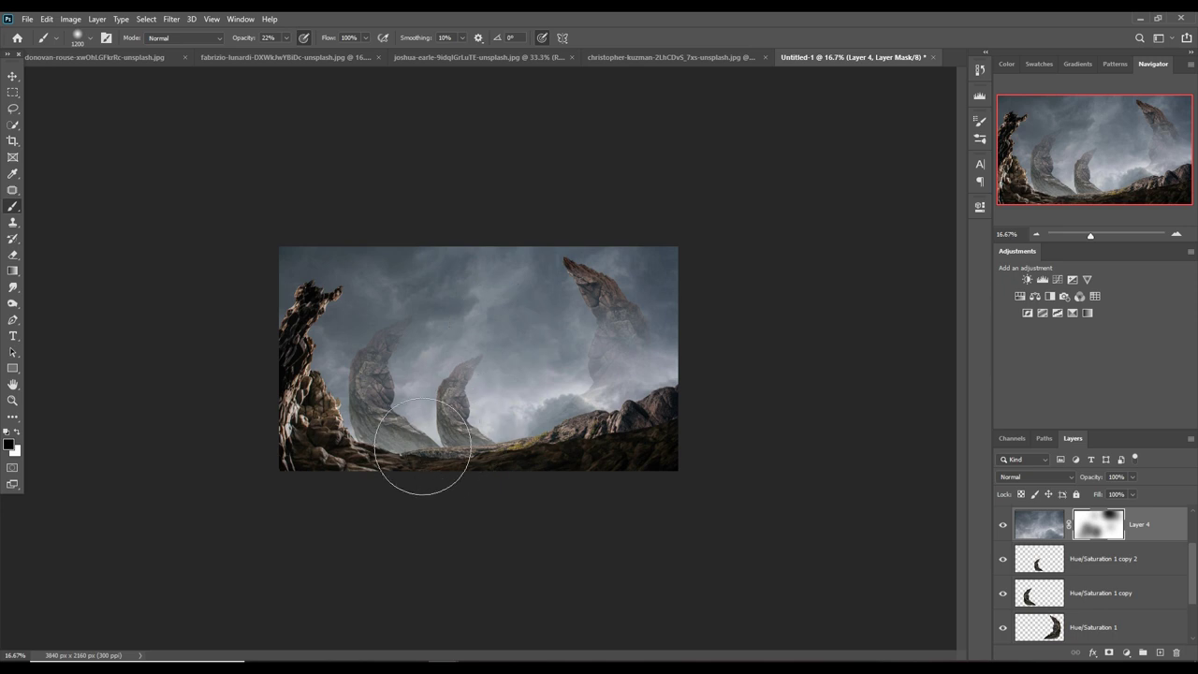
key("v")
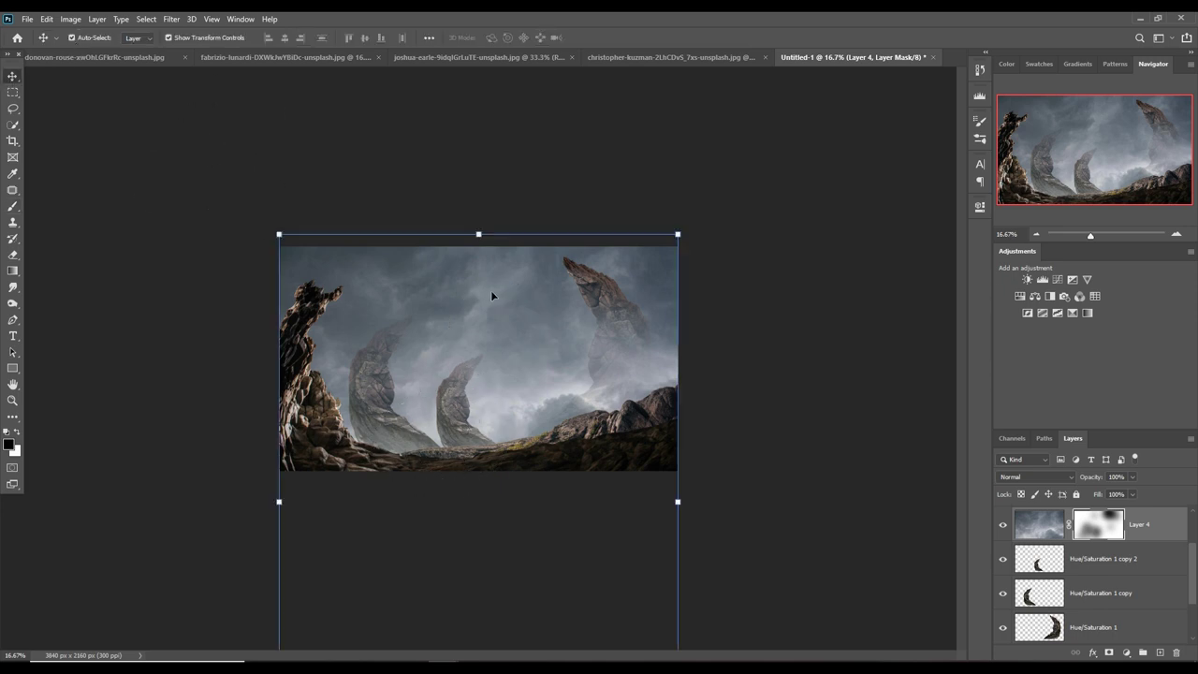
- Browse the open documents: sea-arch, lake, mountain, arms-raised rock, and the Untitled-1 composite
left_click(625, 59)
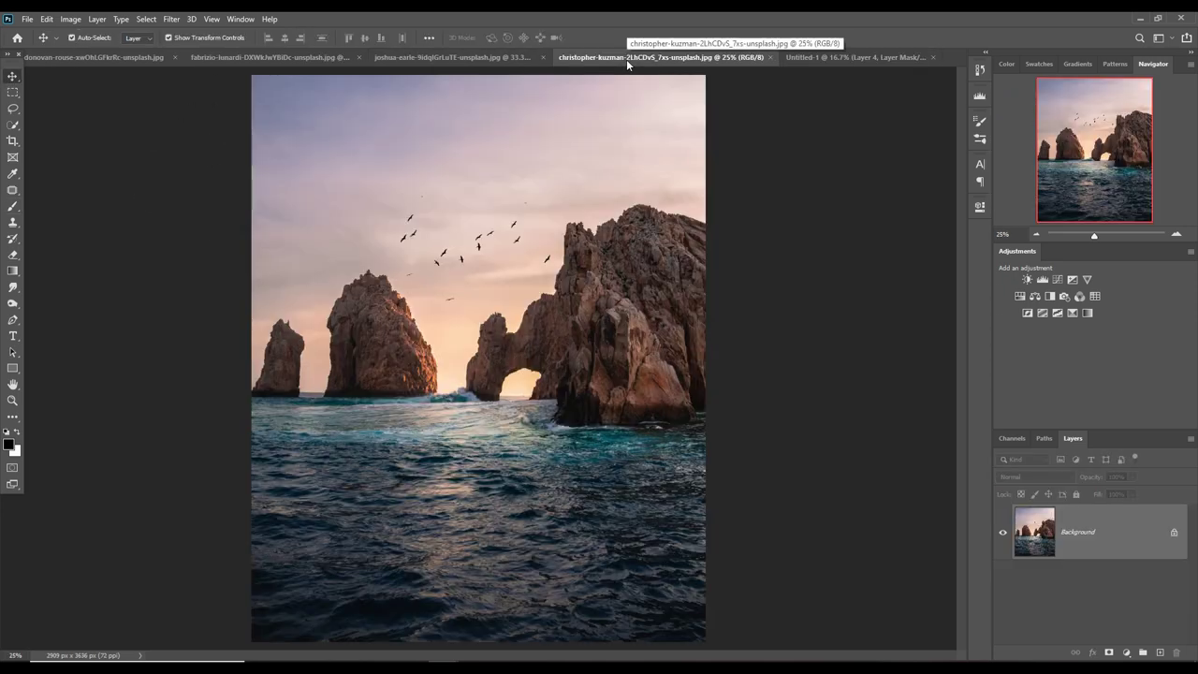
left_click(108, 60)
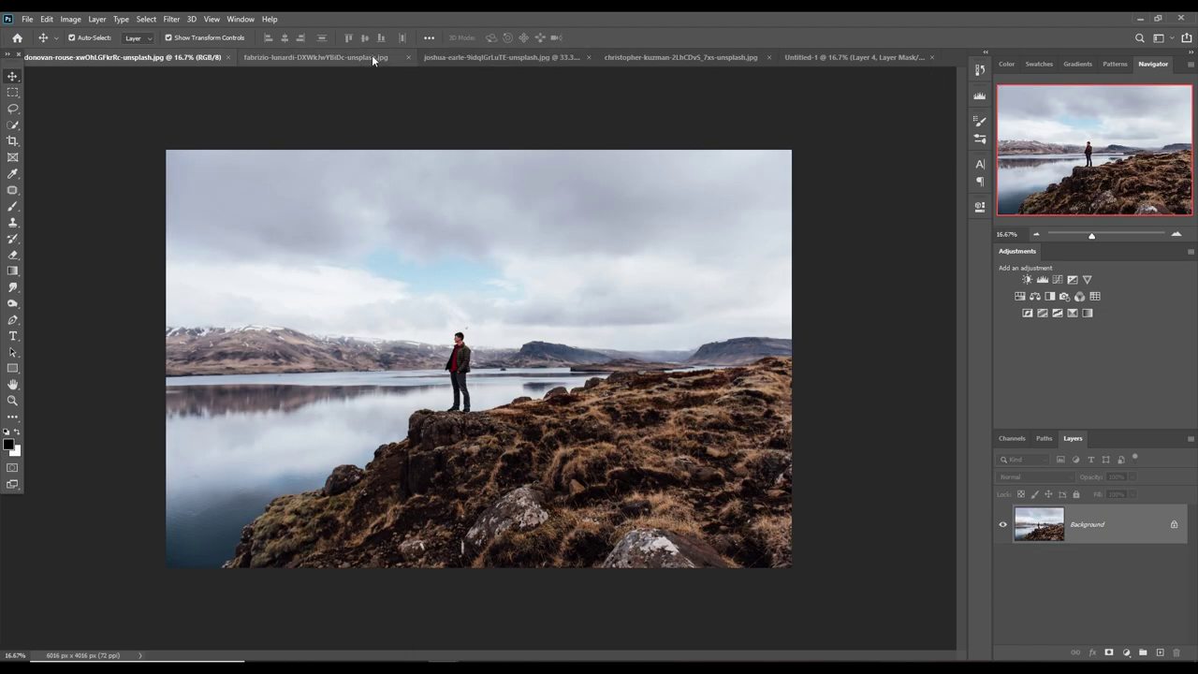
left_click(299, 57)
left_click(486, 58)
left_click(665, 58)
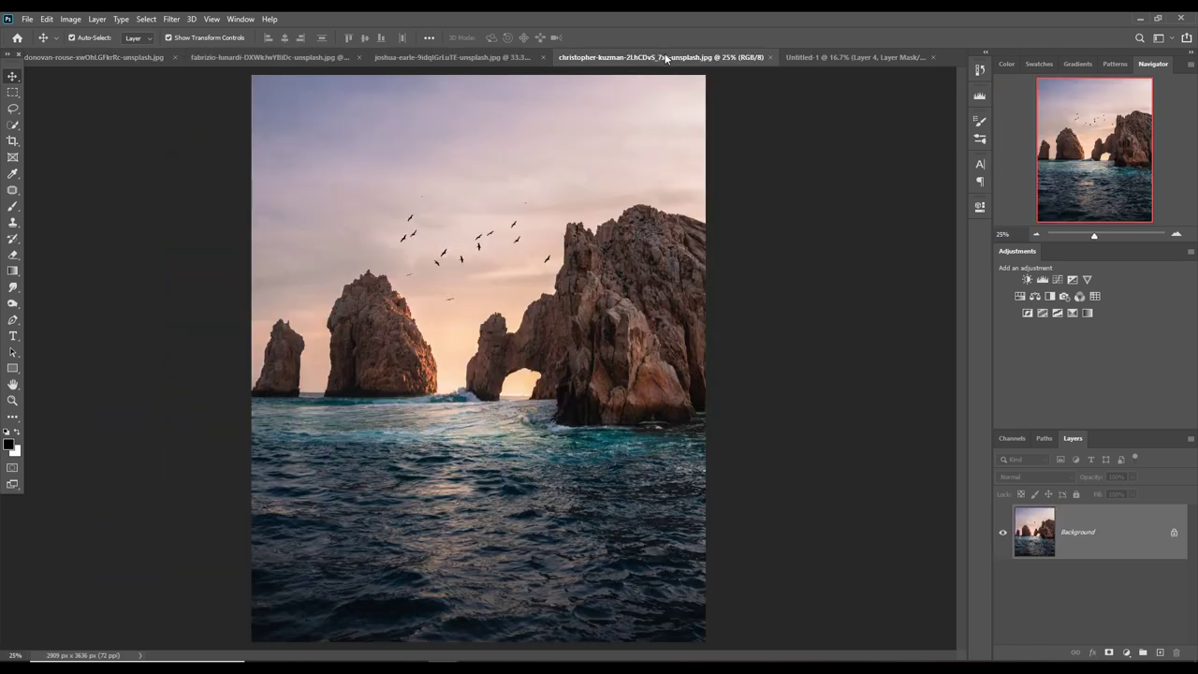
left_click(872, 58)
left_click(86, 58)
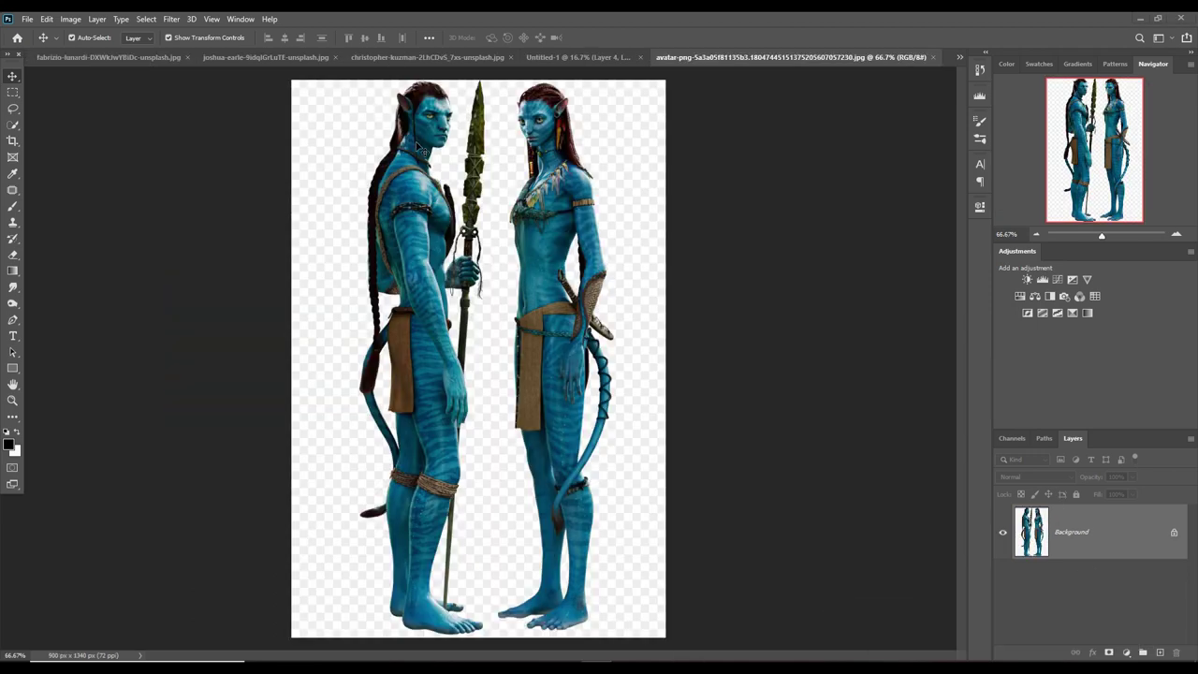
- Crop the Na'vi image to the male figure with the spear, 525×1340 px
left_click(12, 140)
left_click_drag(672, 361, 593, 358)
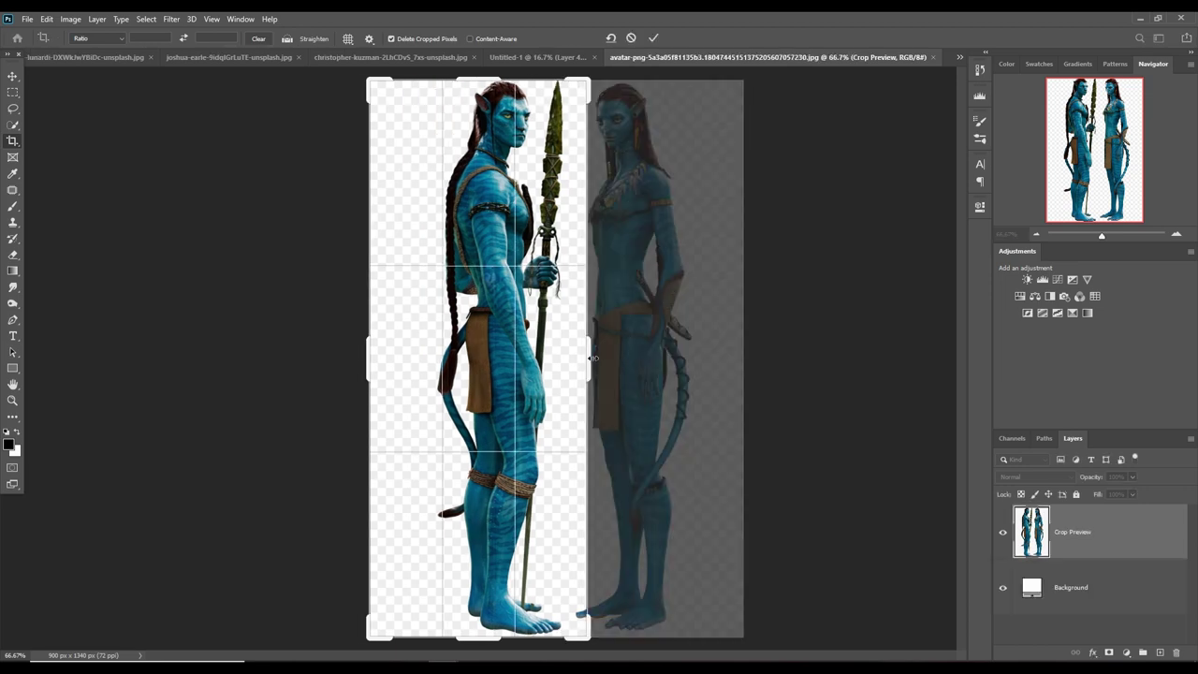
left_click(653, 38)
left_click(146, 19)
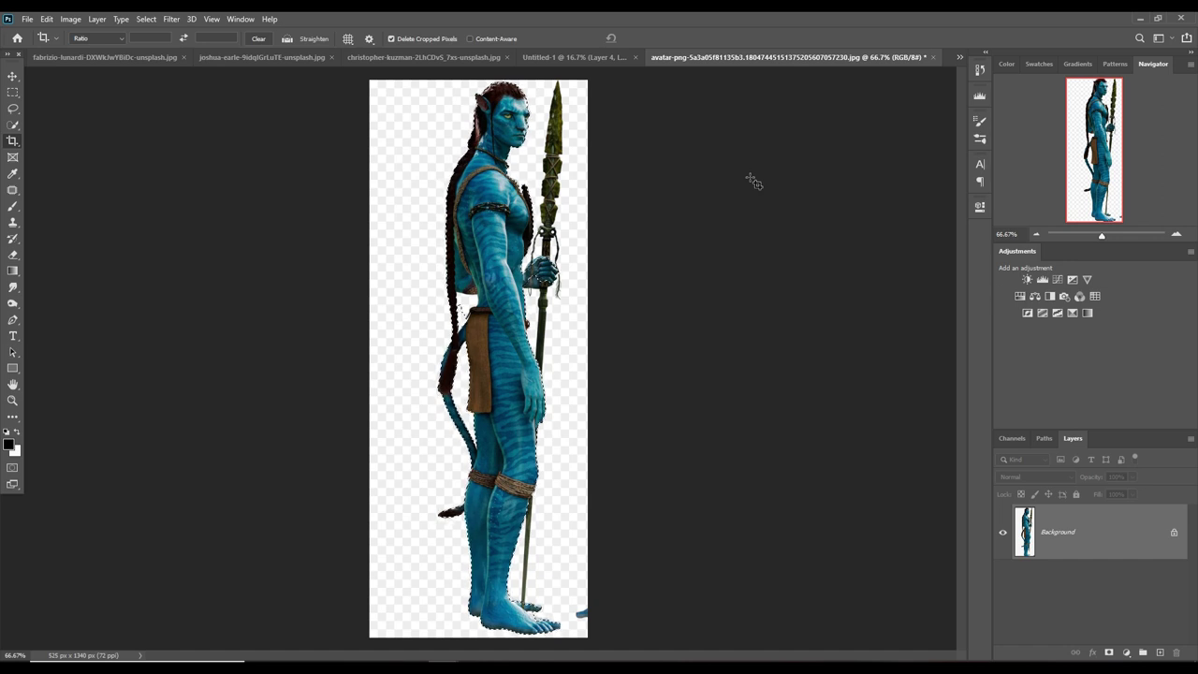
left_click(12, 77)
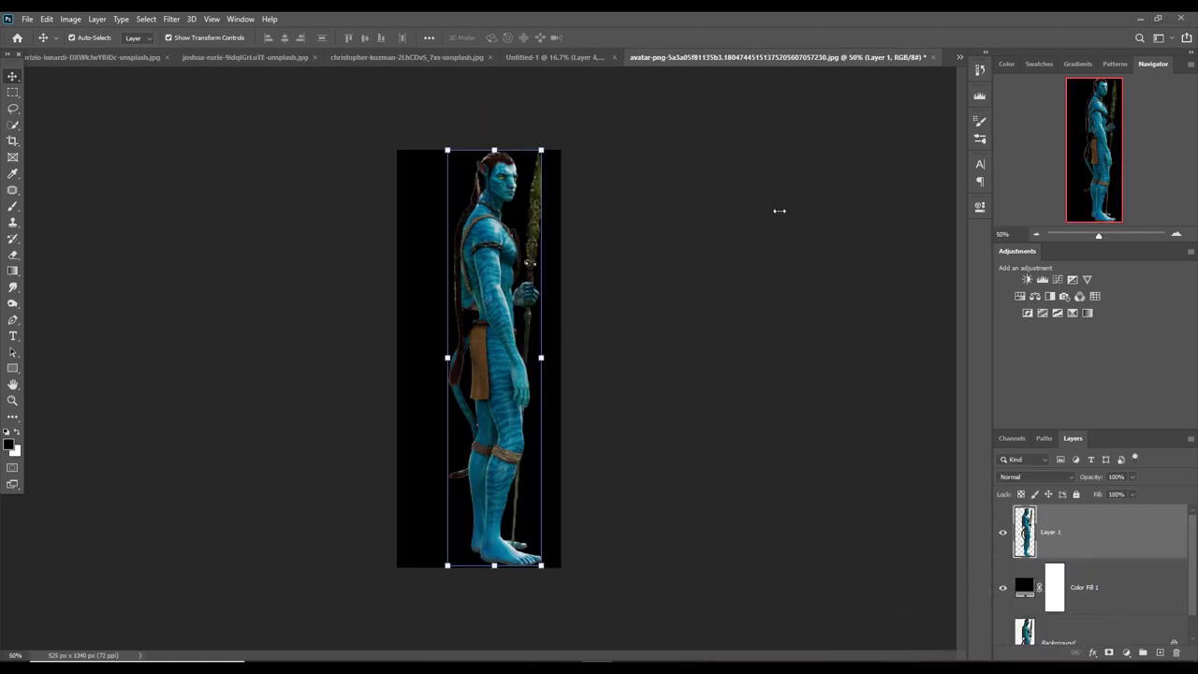
- Bring the Na'vi figure into the composite, shrink it, and stand it on the rock ground
left_click_drag(790, 59, 790, 119)
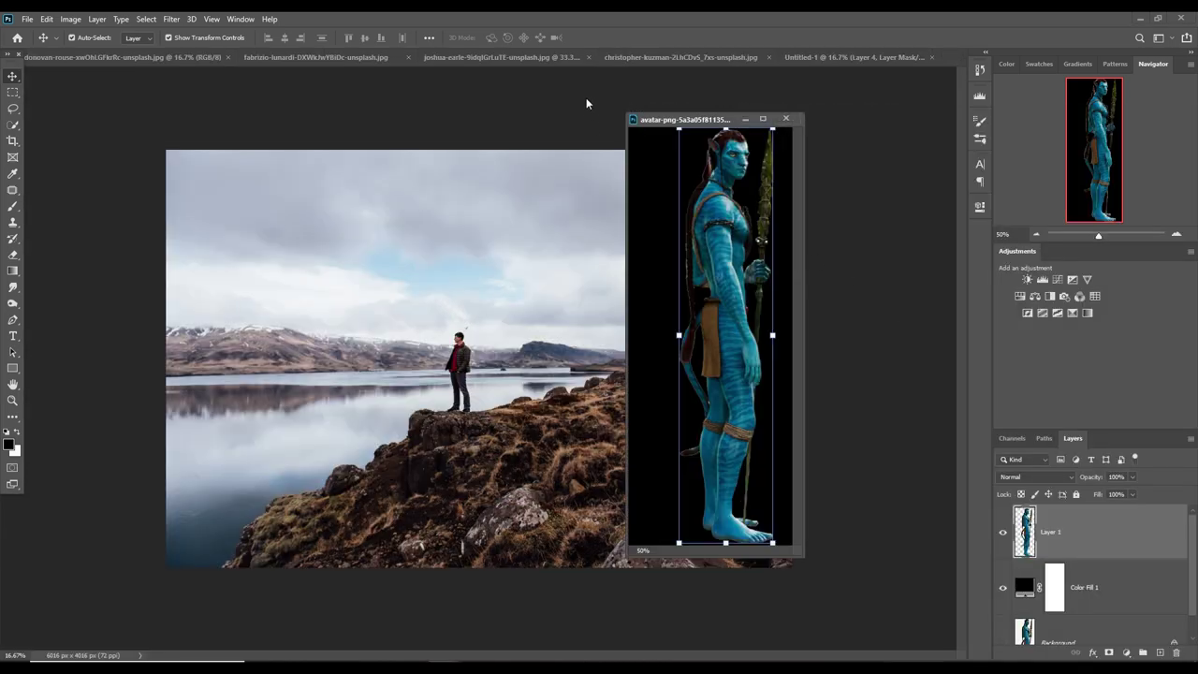
left_click_drag(728, 253, 503, 323)
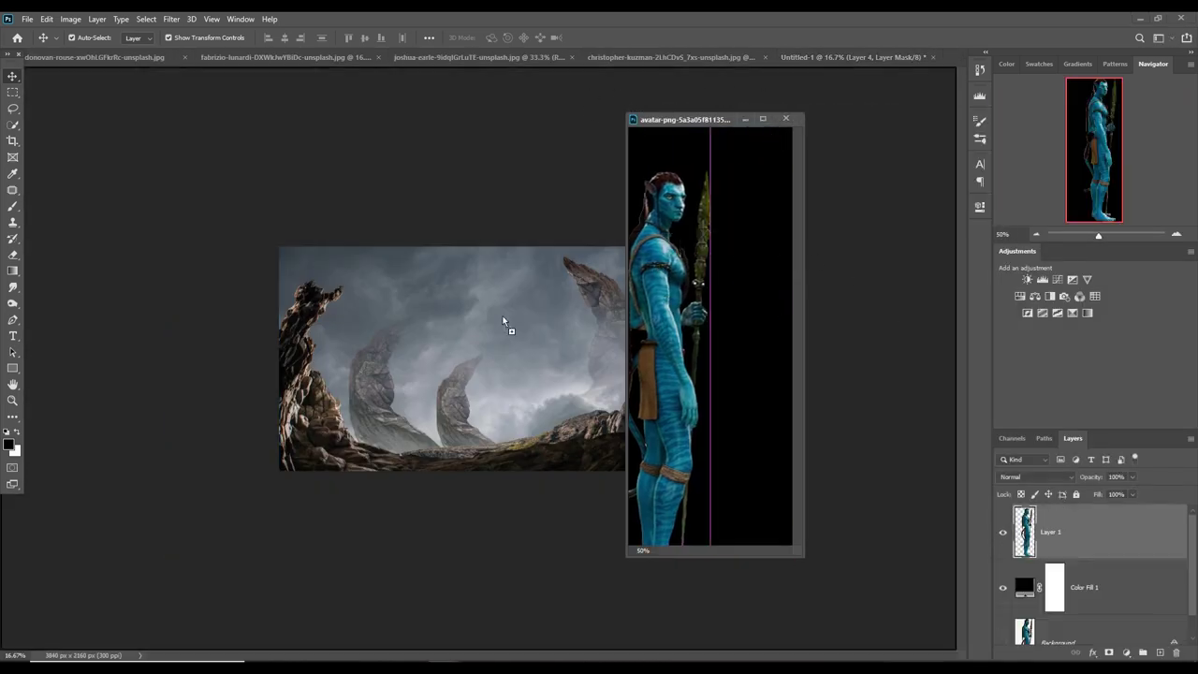
left_click(762, 120)
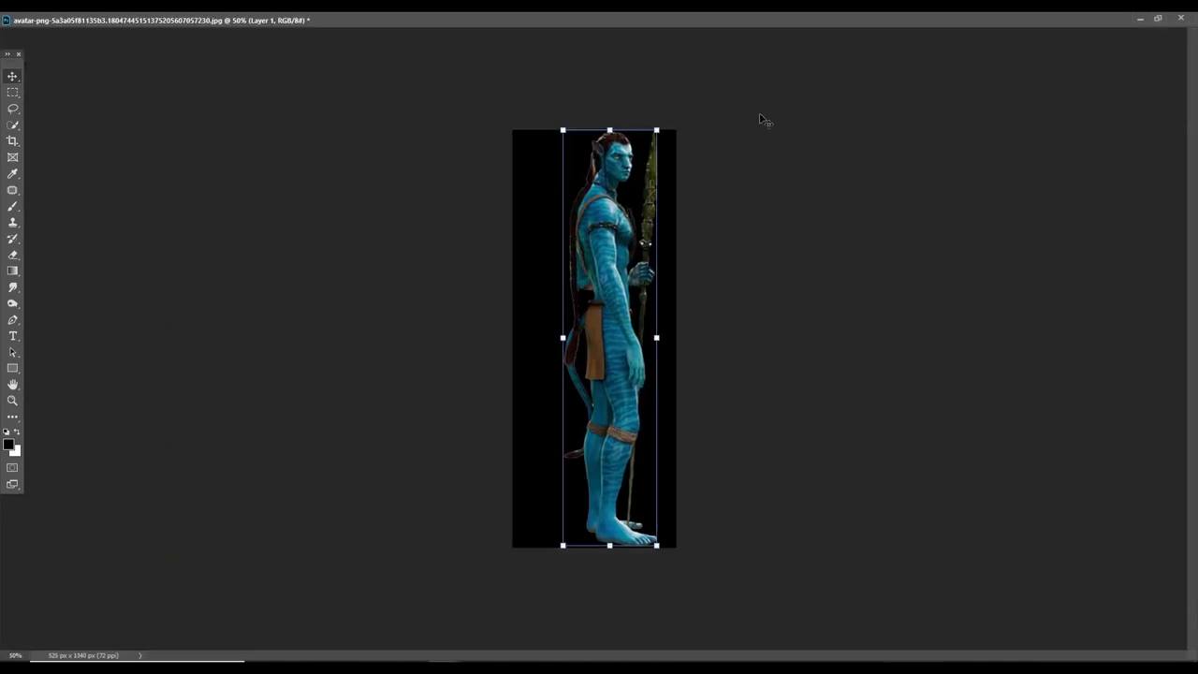
left_click(1157, 18)
left_click(746, 120)
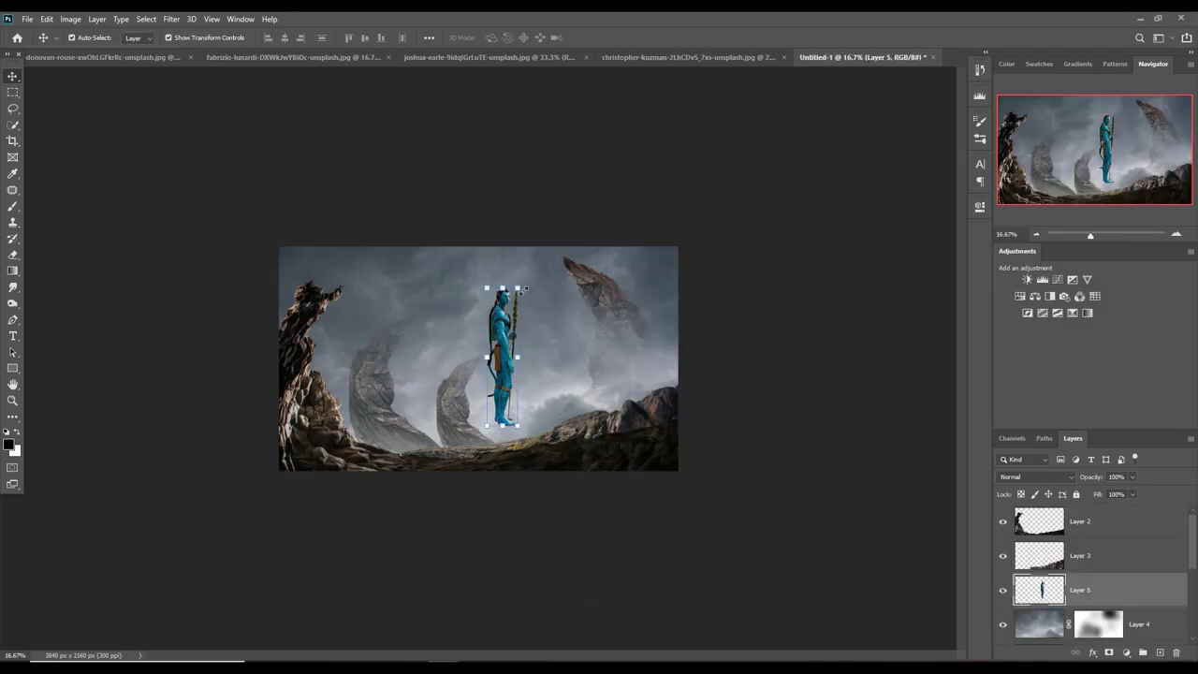
left_click_drag(522, 288, 511, 329)
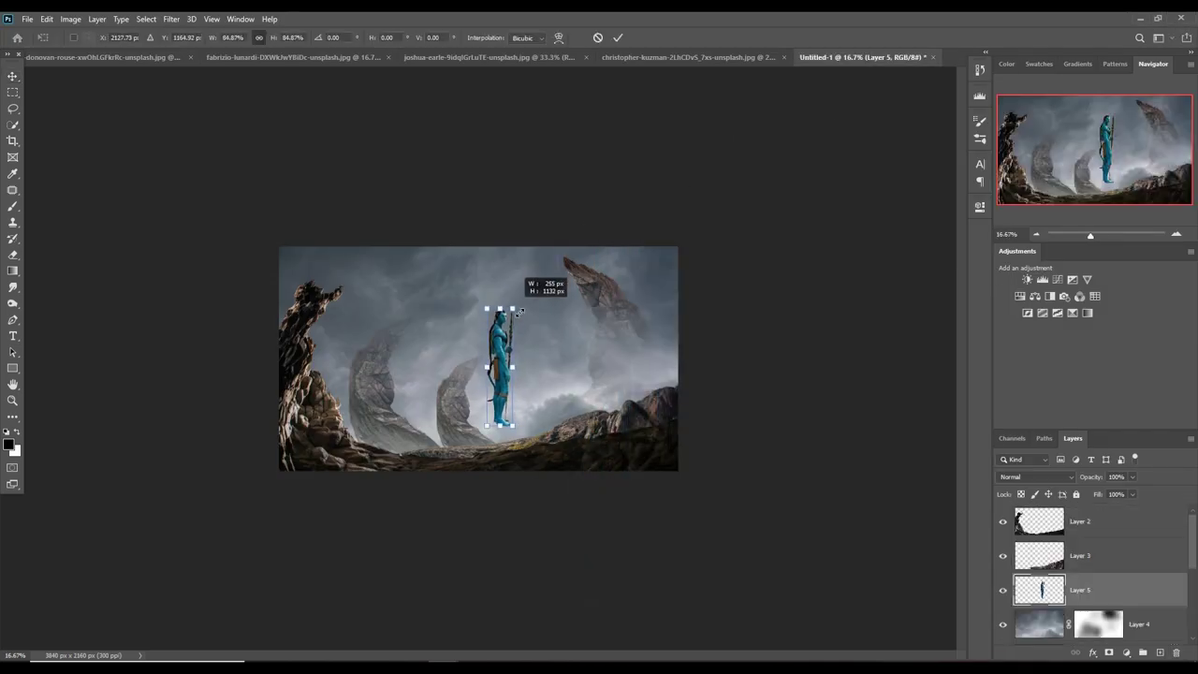
left_click_drag(501, 375, 503, 399)
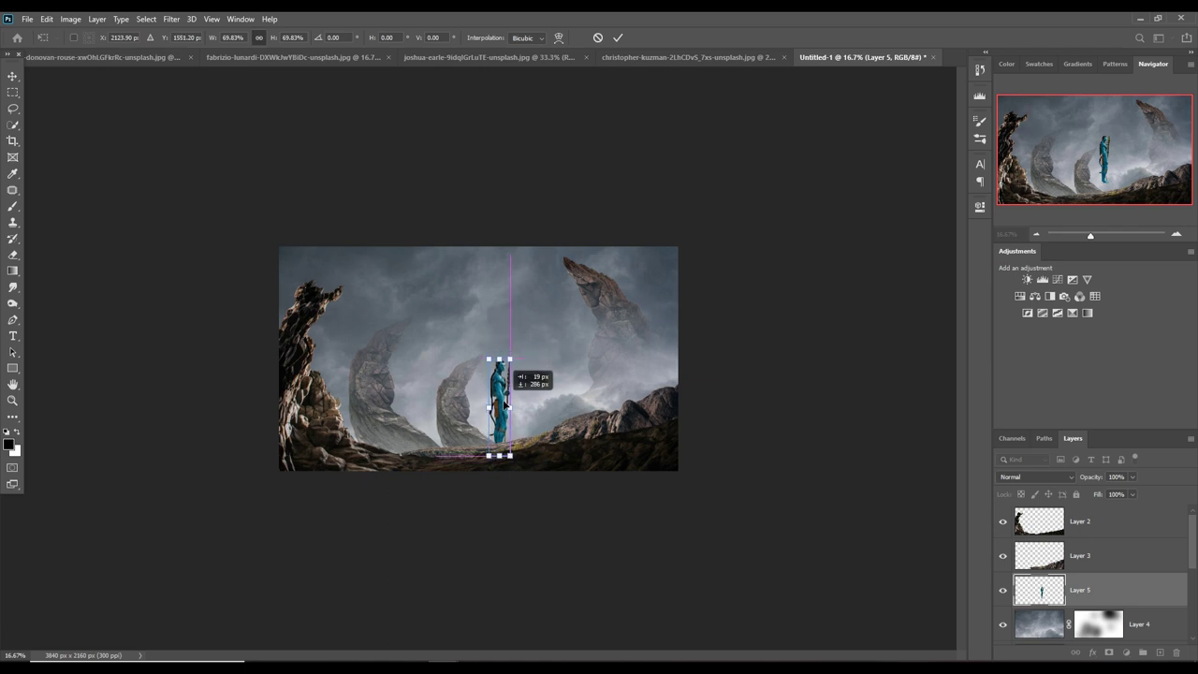
left_click(617, 38)
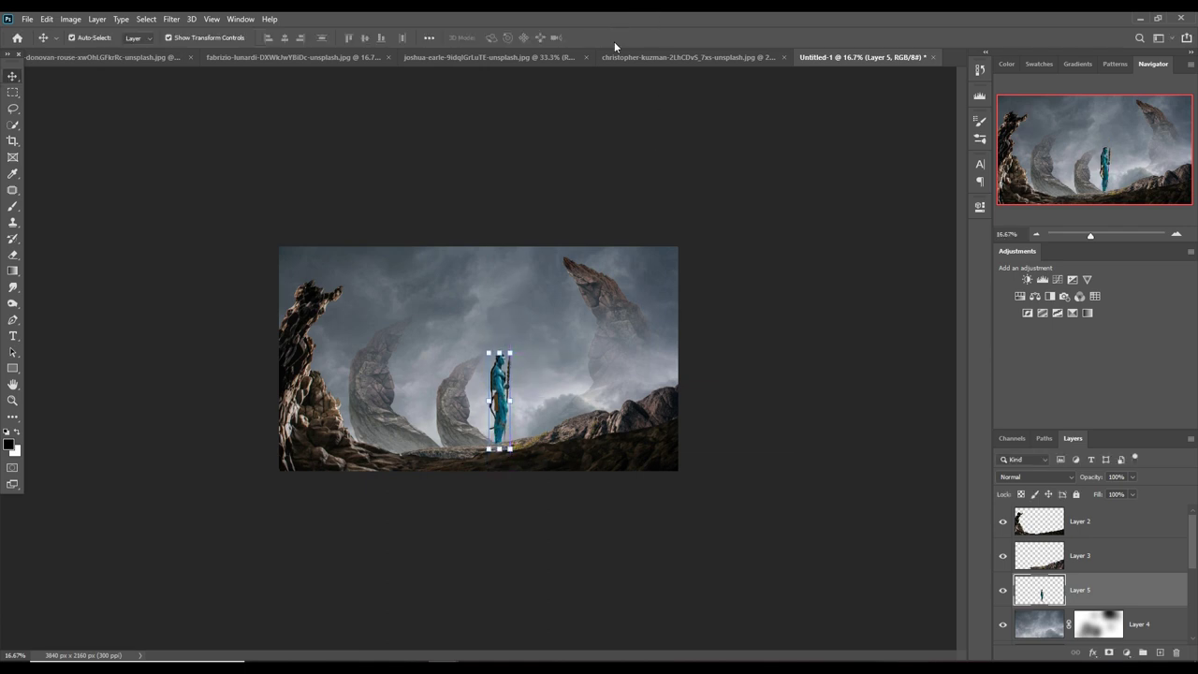
- Move Layer 5 to the top, nudge the figure down-left, and scale it to about 91%
left_click_drag(1130, 596, 1120, 517)
key("shift+Down")
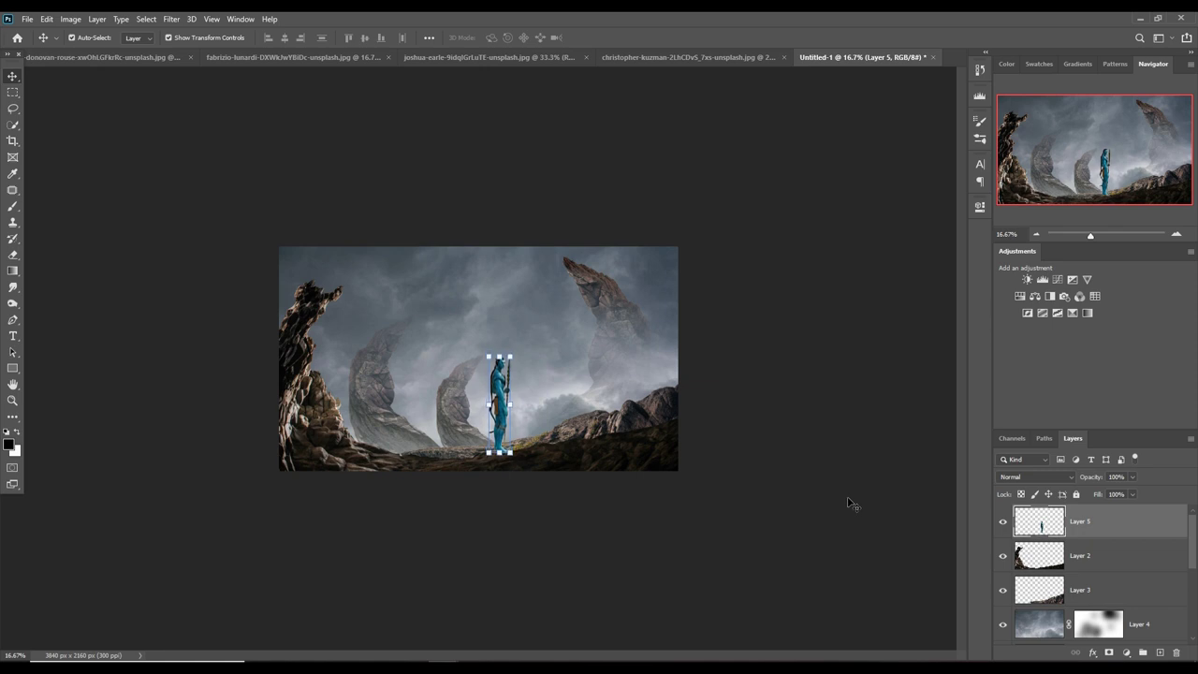
key("shift+Down")
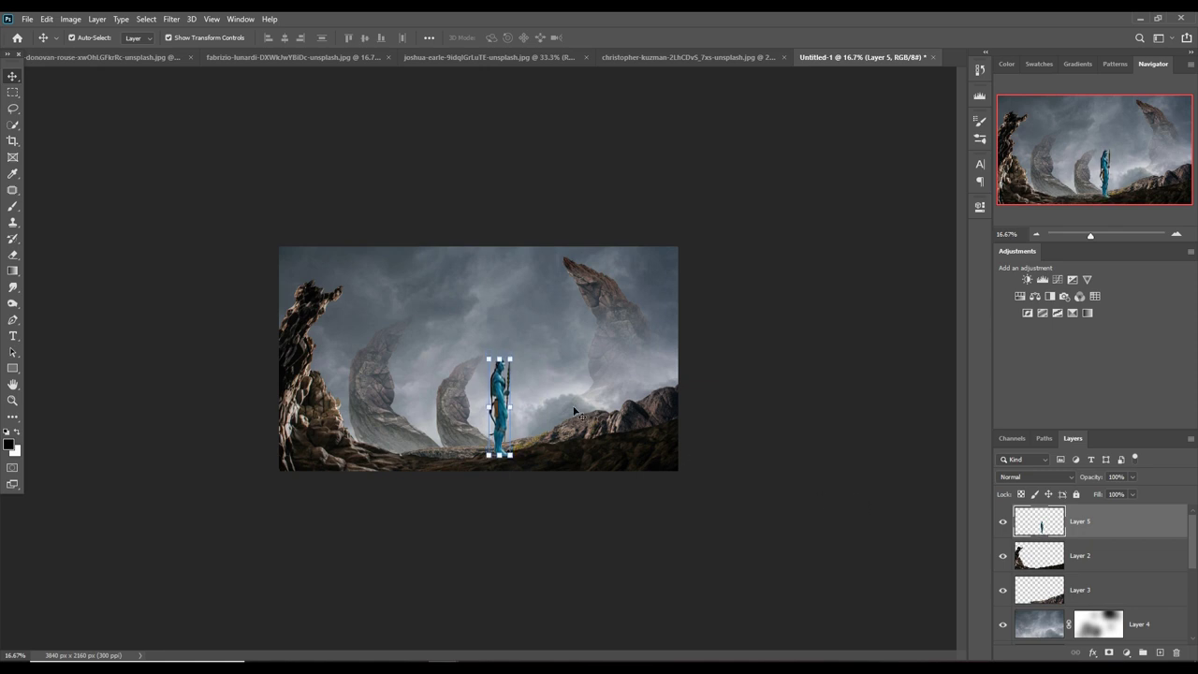
left_click_drag(511, 360, 508, 368)
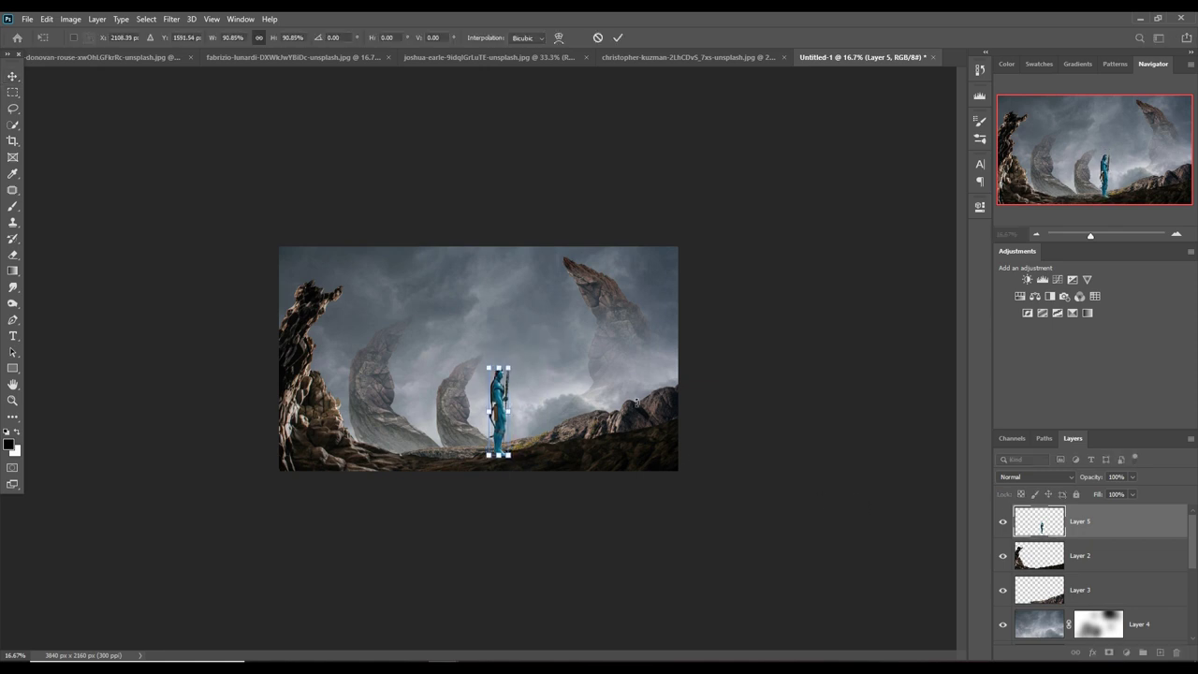
key("shift+Left")
key("shift+Left")
key("shift+Left")
key("shift+Left")
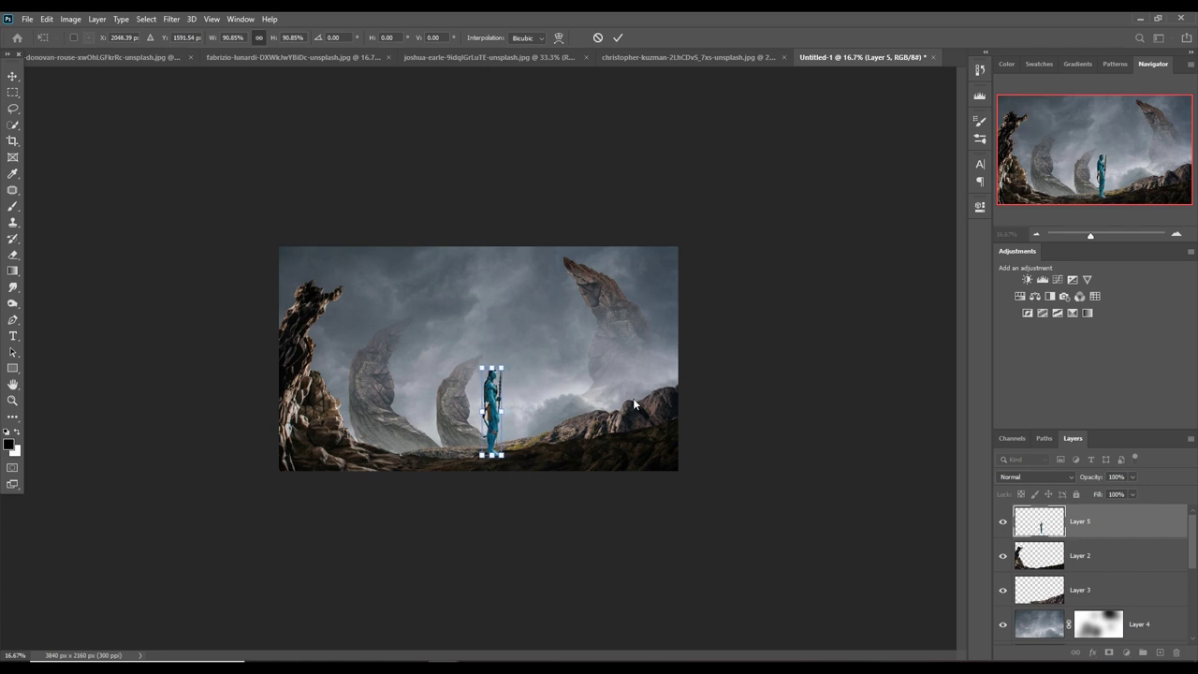
left_click(618, 37)
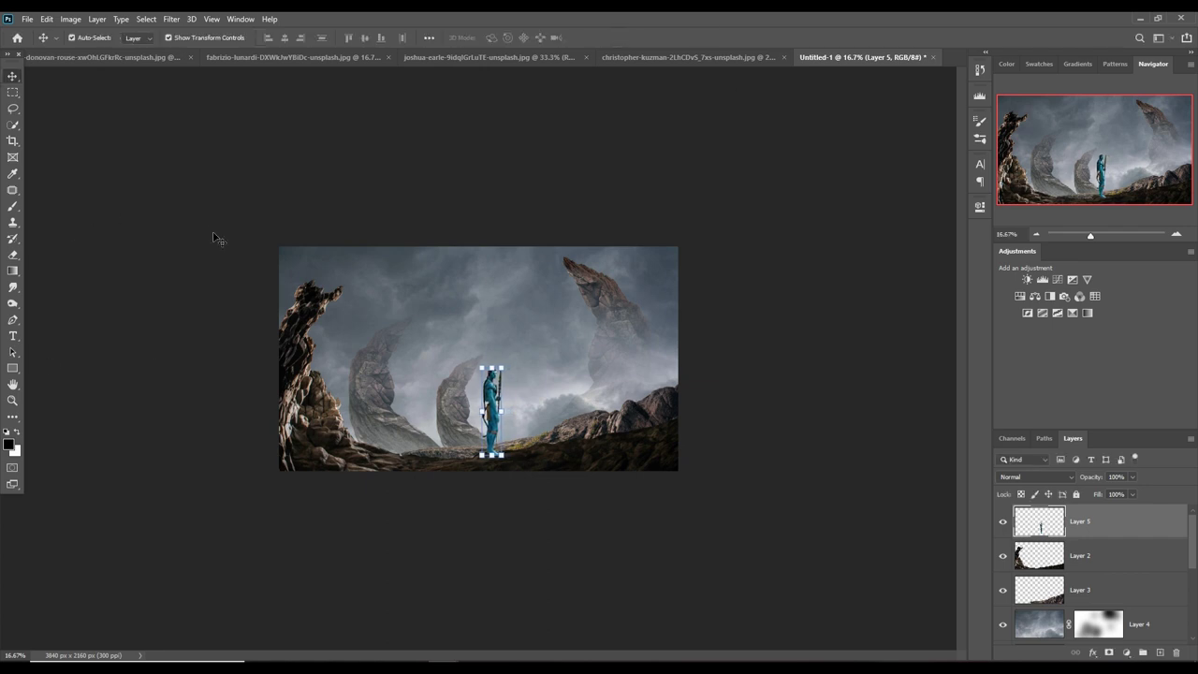
- Select Layer 2 and browse the fill and adjustment layer list without adding one
left_click(315, 305)
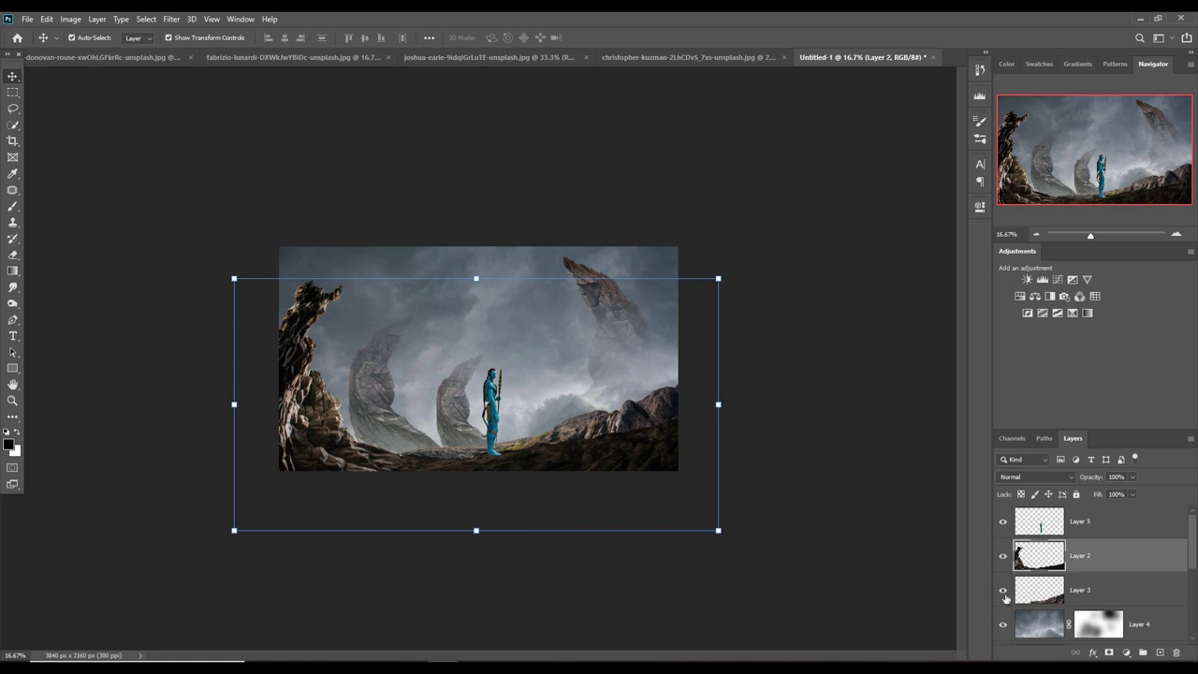
left_click(1130, 652)
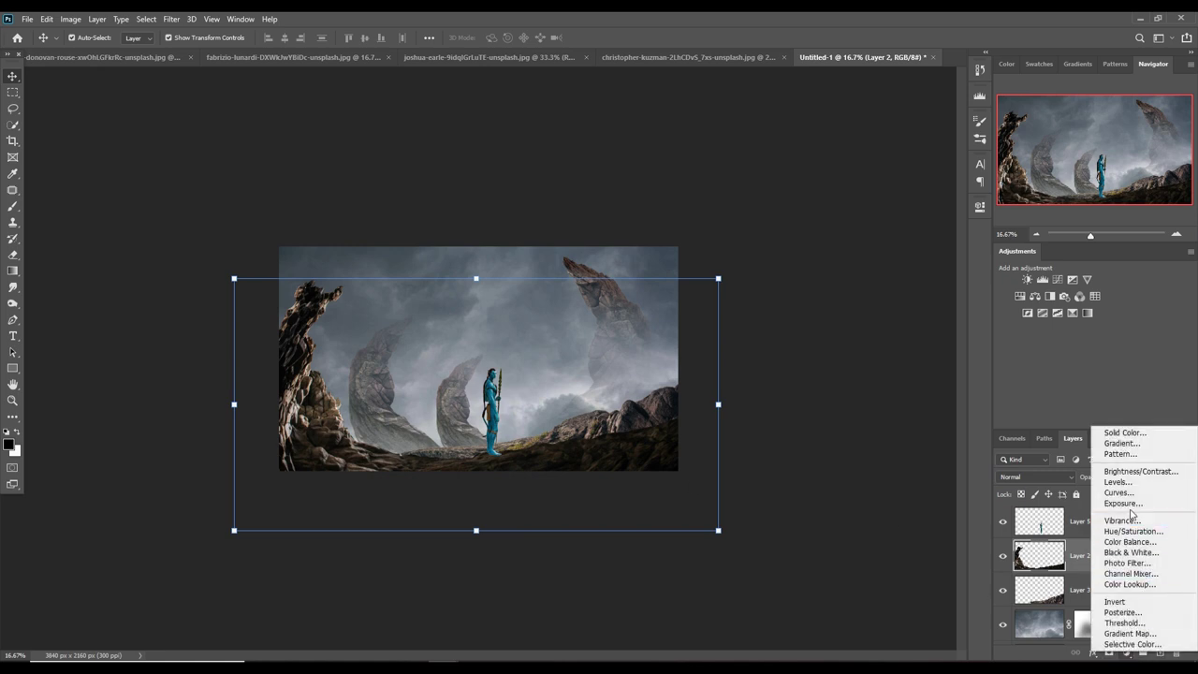
left_click(1039, 555)
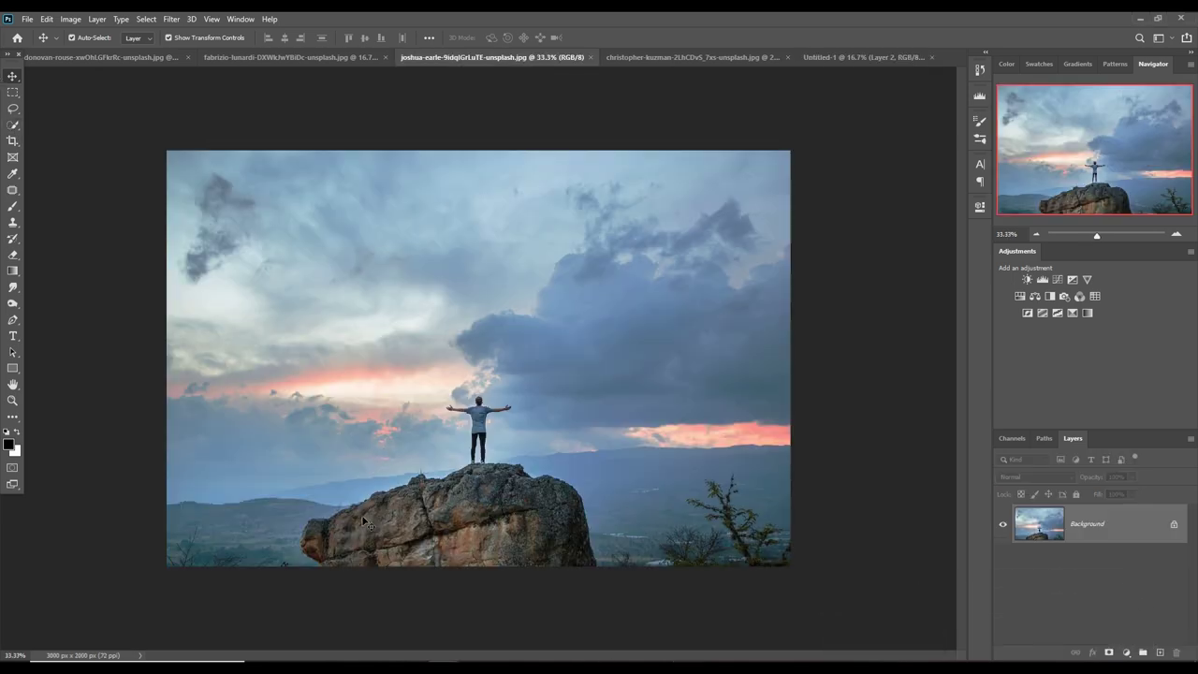
- Quick-select the hiker photo's boulder, drag it into the composite as Layer 6, and place it below the figure
left_click(12, 124)
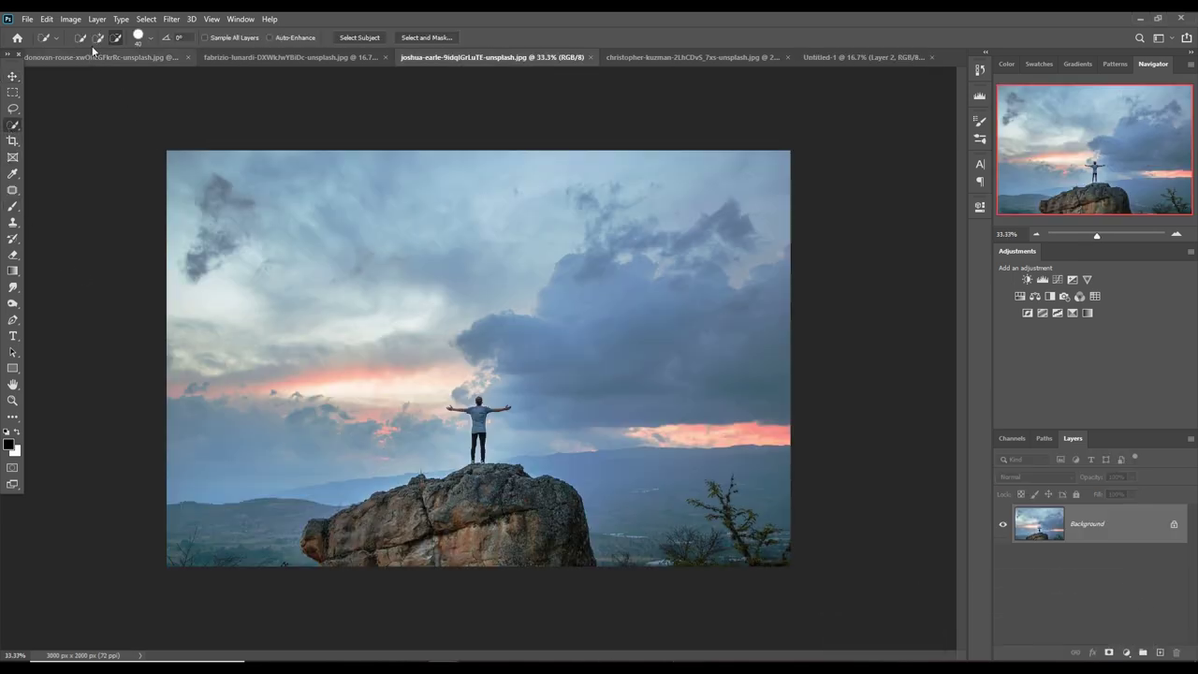
key("alt")
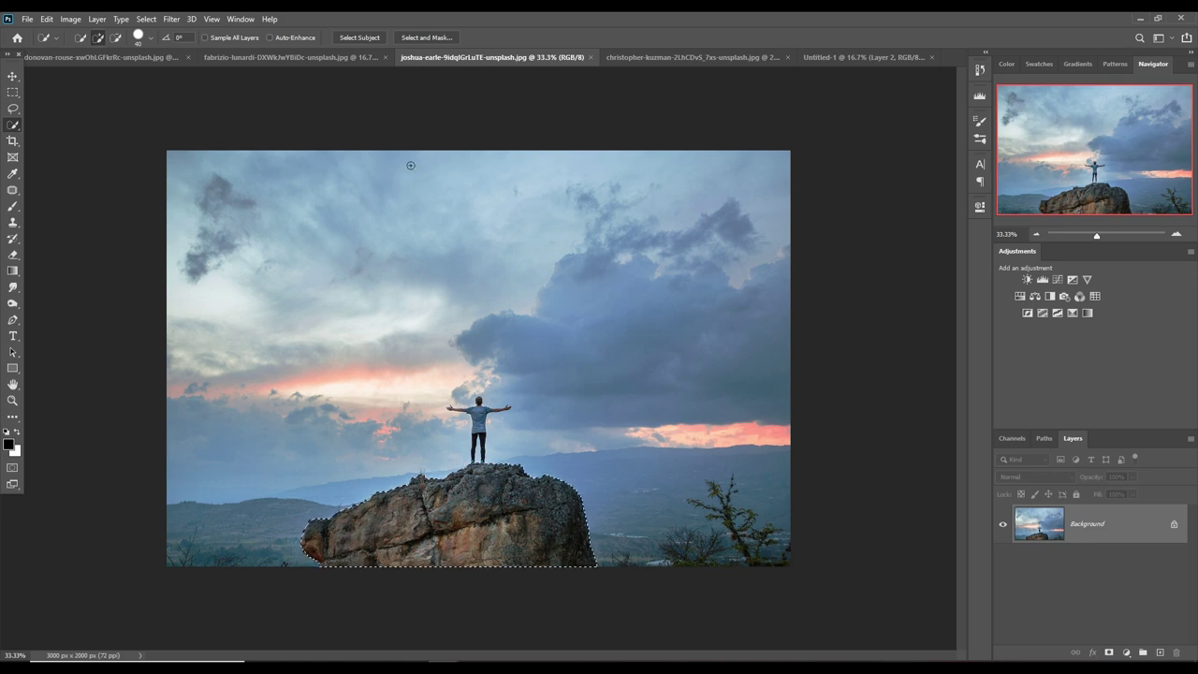
left_click_drag(528, 57, 527, 114)
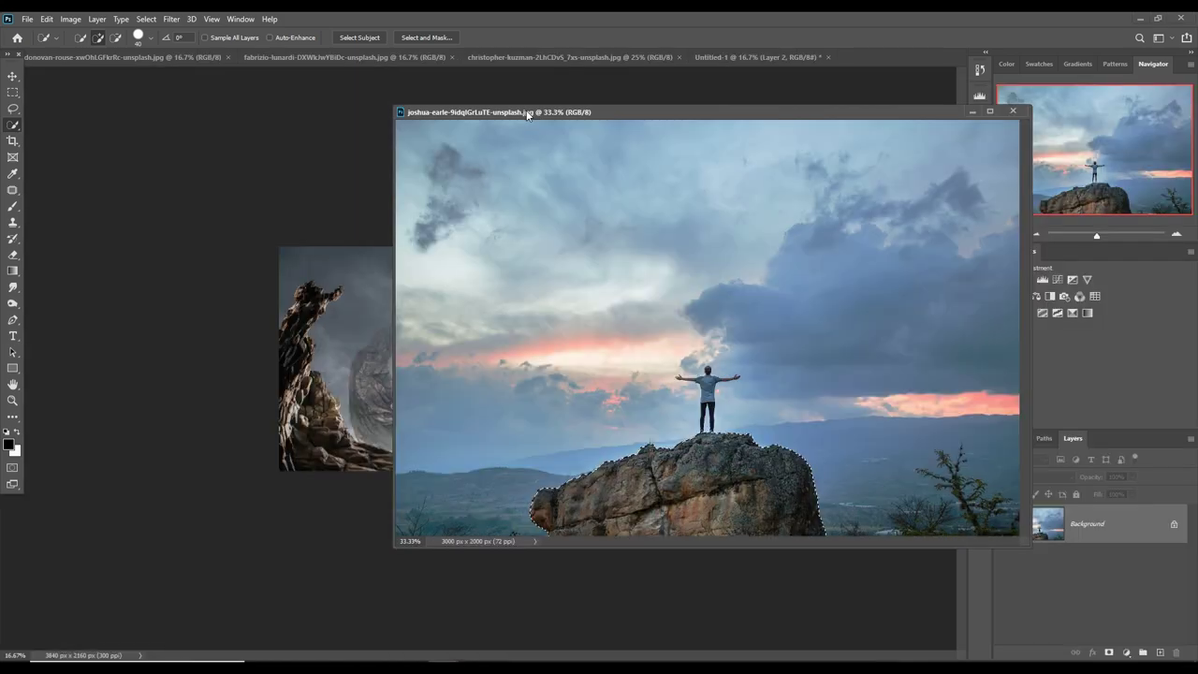
left_click(12, 76)
left_click_drag(675, 483, 338, 415)
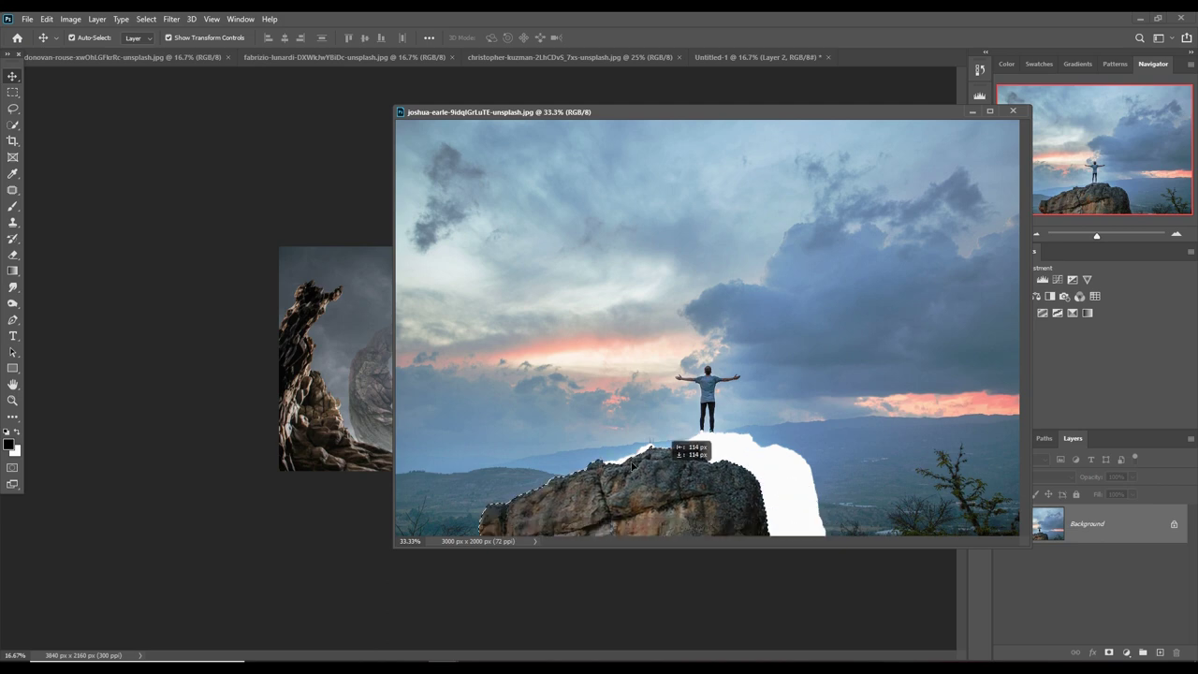
left_click(971, 111)
left_click_drag(412, 431, 556, 485)
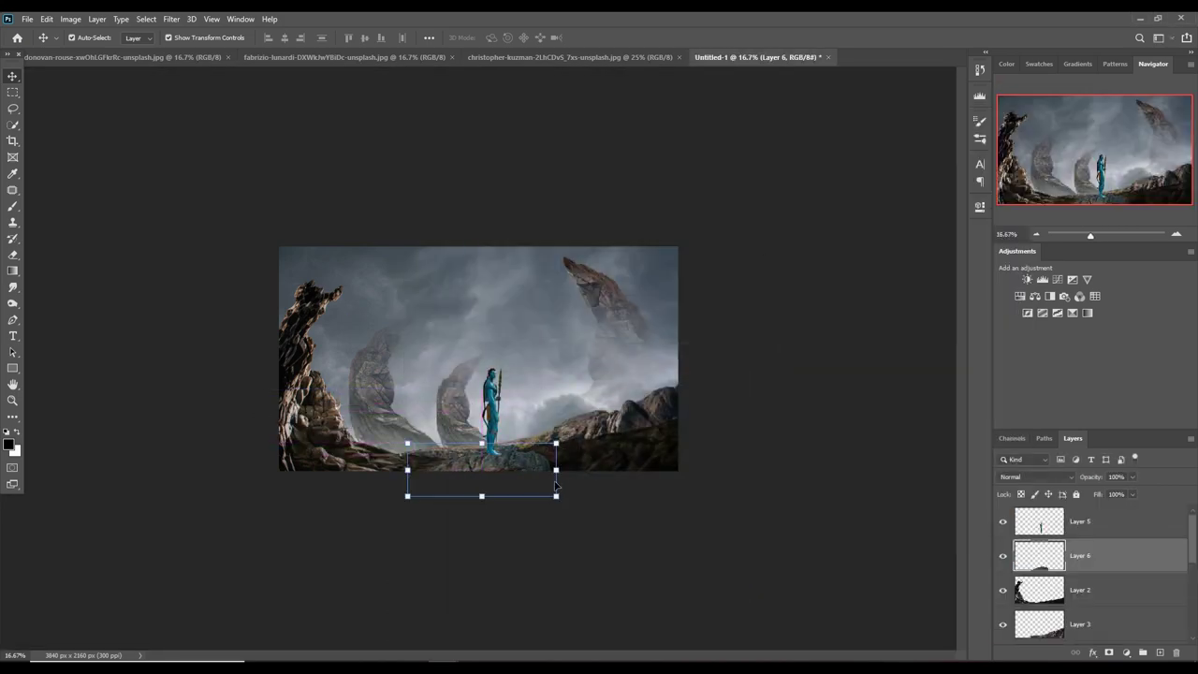
- Free-transform the Layer 6 rock to about 181% and shift it left and down
left_click(46, 18)
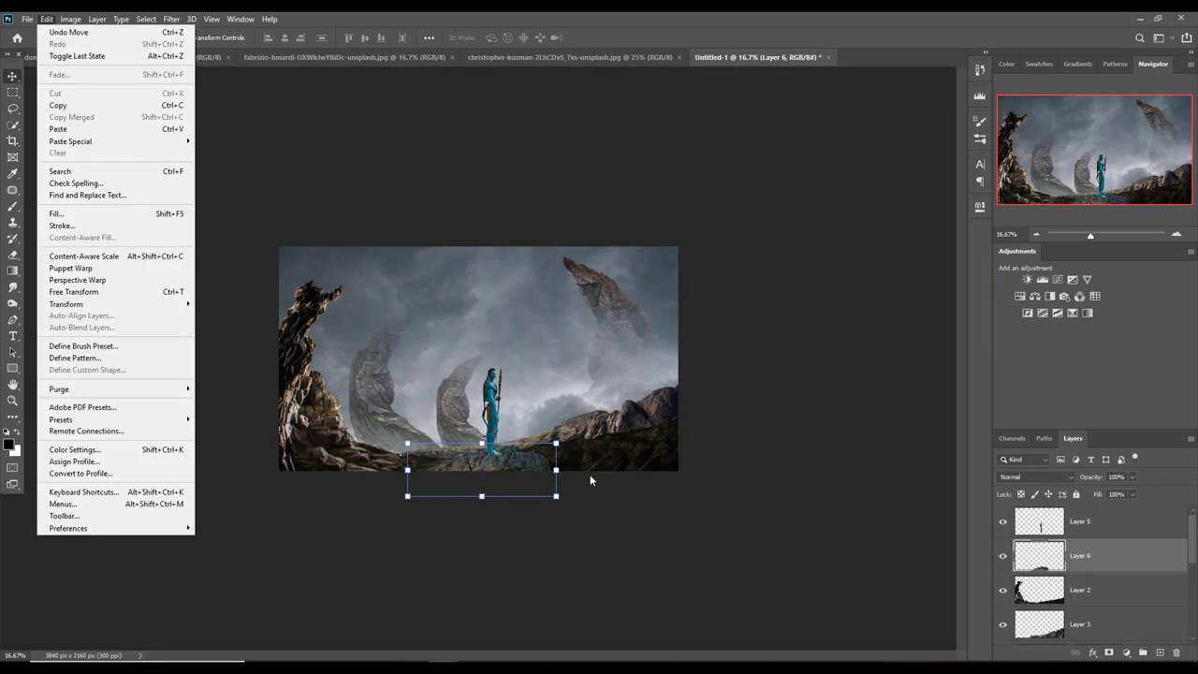
left_click(560, 468)
left_click_drag(557, 470, 677, 515)
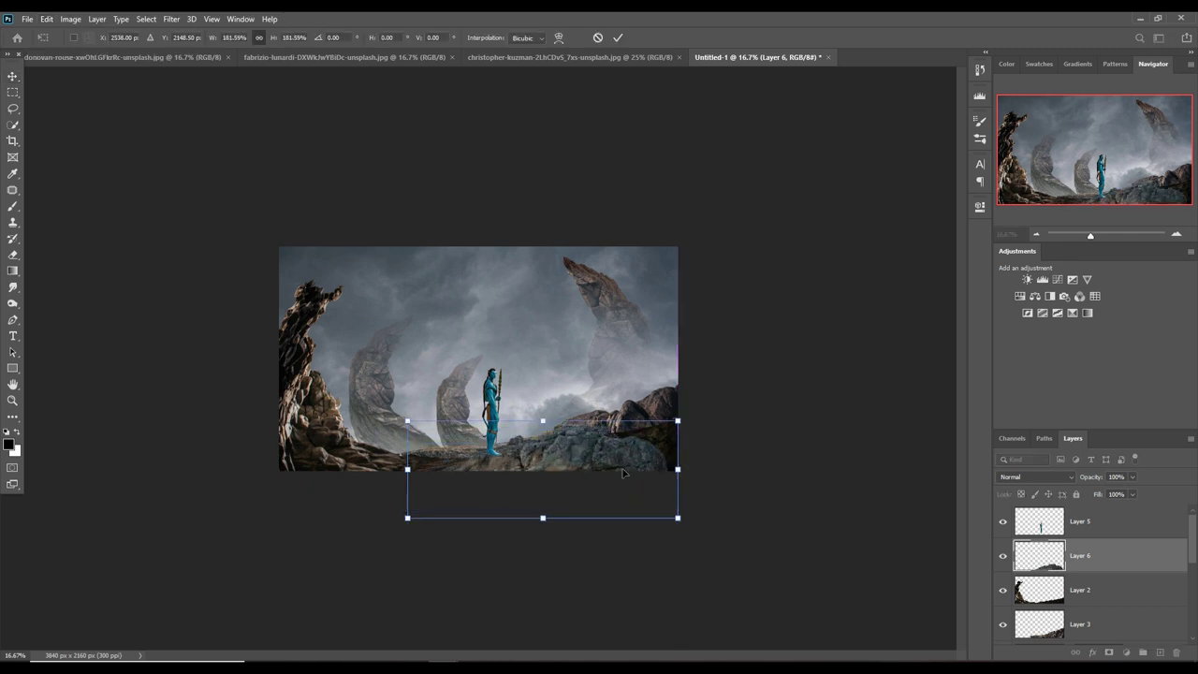
left_click_drag(596, 456, 546, 468)
- Warp the rock's edges into a curved ledge and reposition the blue figure on it
left_click(46, 19)
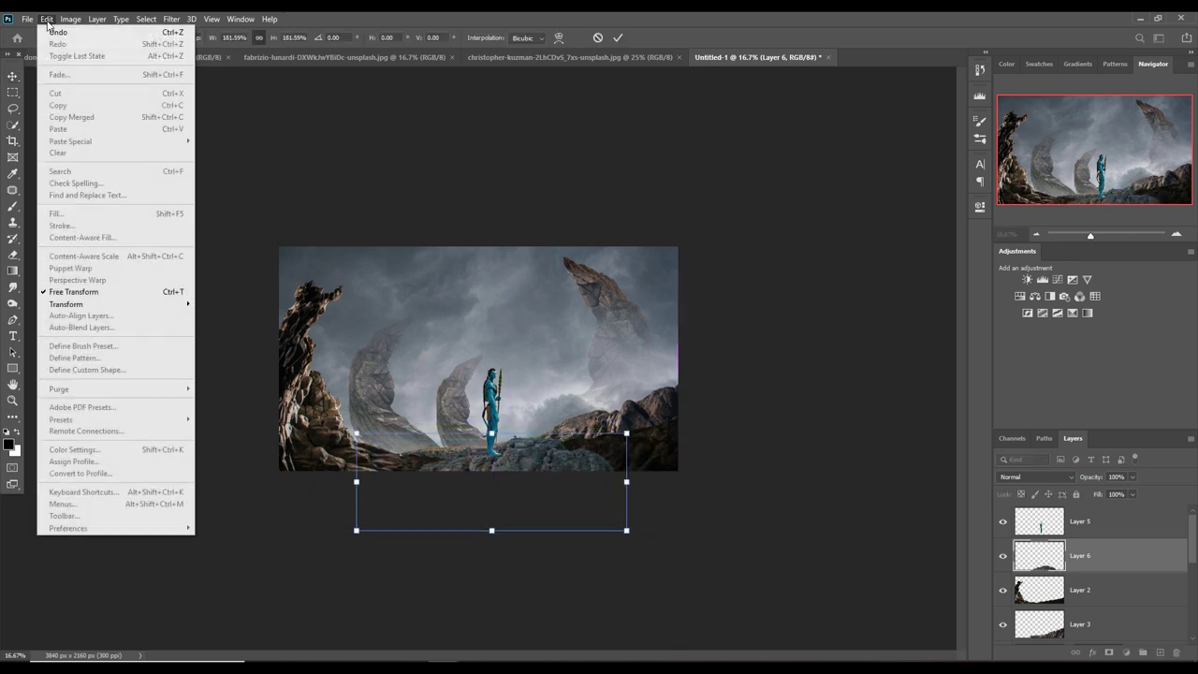
left_click(215, 388)
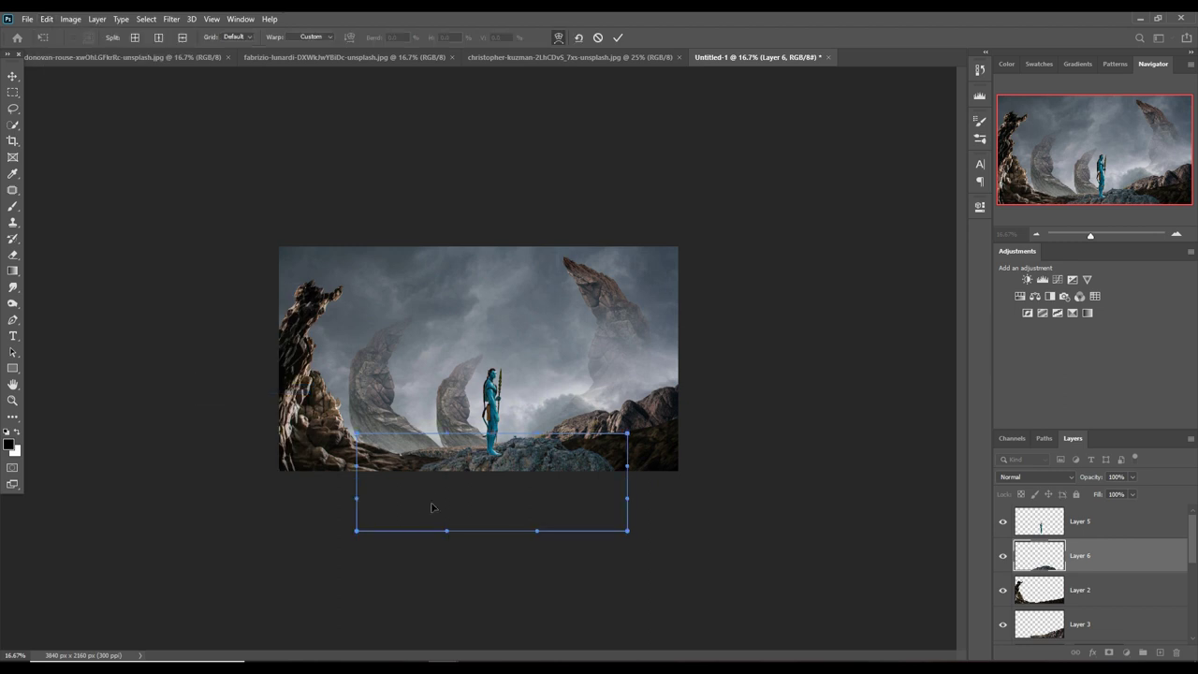
left_click_drag(424, 486, 309, 464)
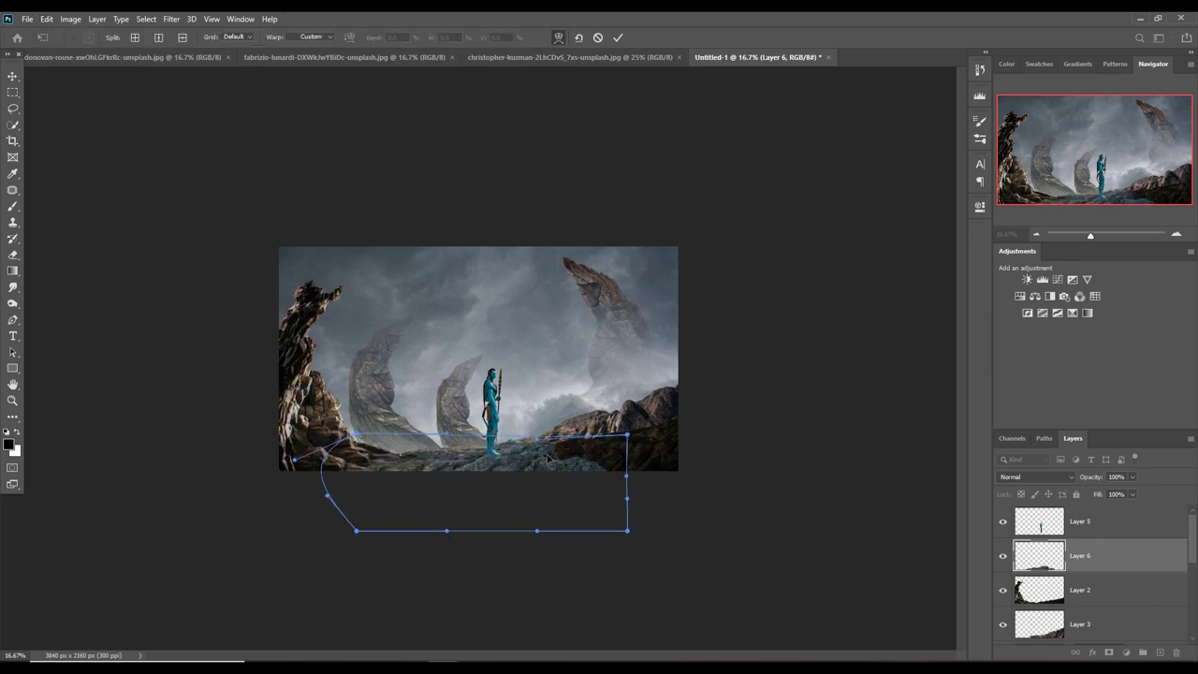
left_click_drag(536, 433, 550, 459)
left_click_drag(363, 439, 393, 413)
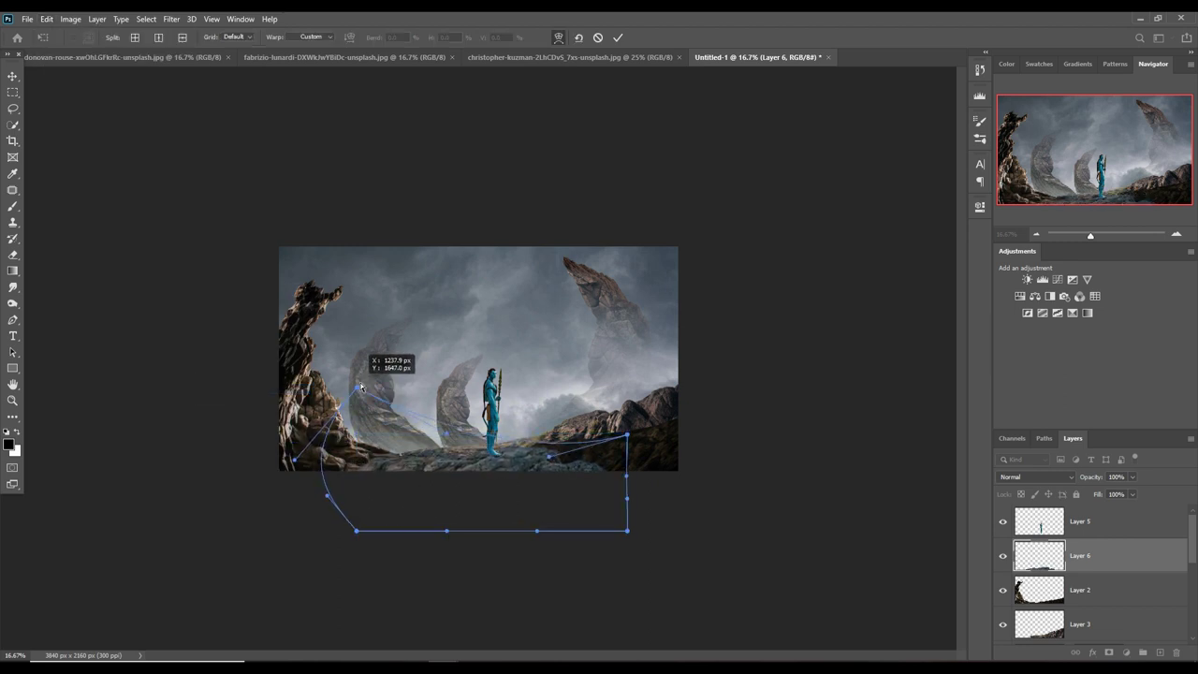
left_click_drag(626, 502, 657, 466)
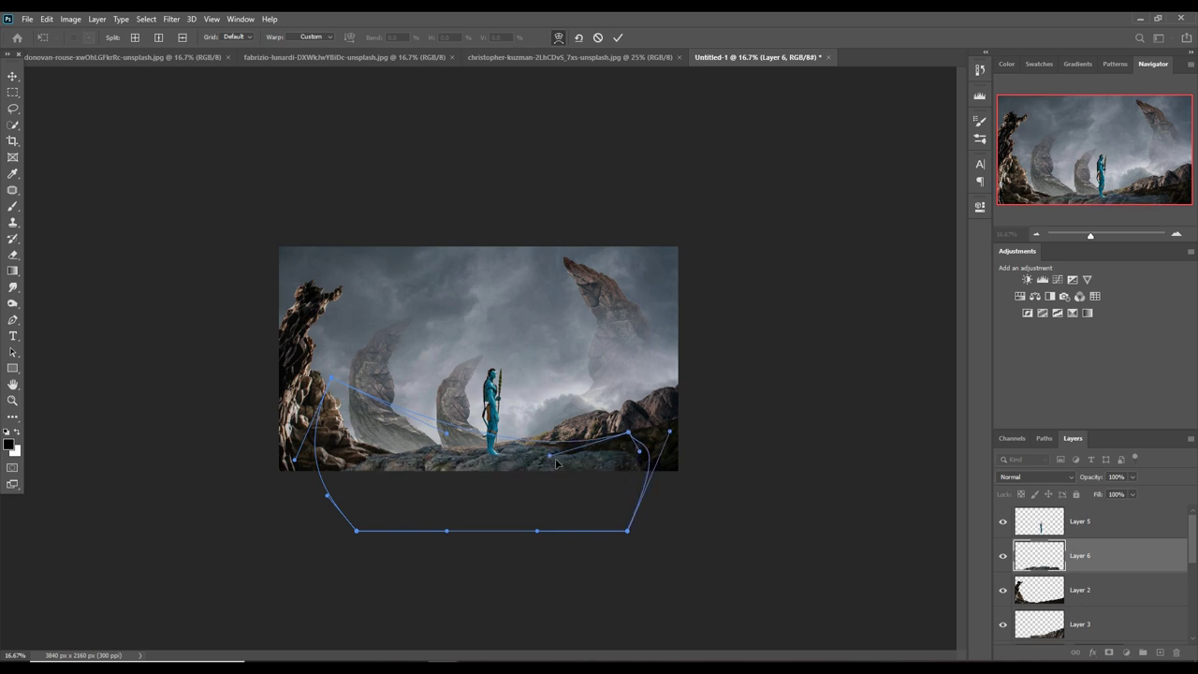
left_click(618, 37)
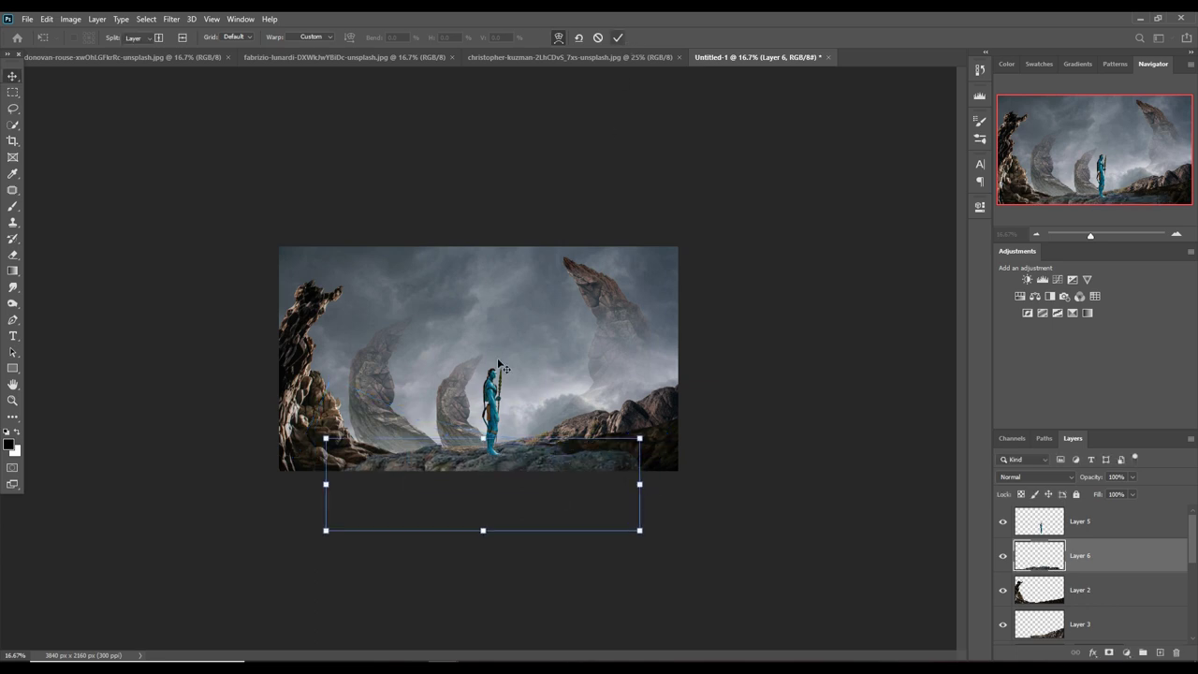
left_click_drag(497, 402, 493, 401)
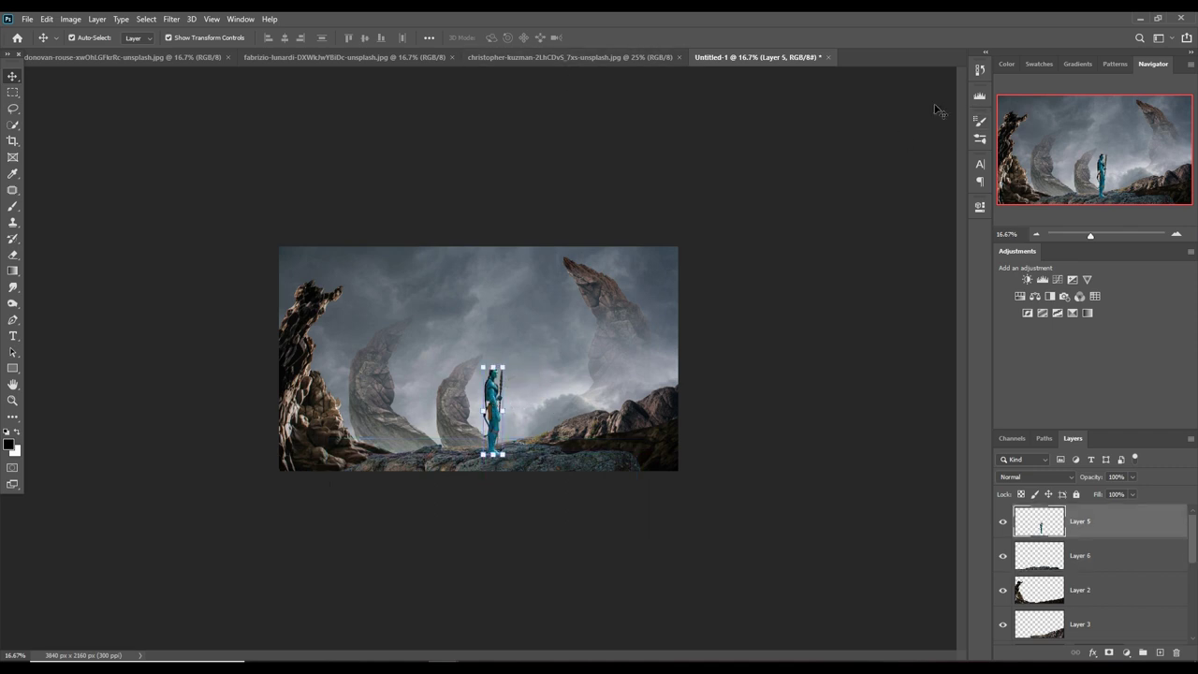
- Duplicate the Hue/Saturation 1 rock spire layer
left_click(309, 320)
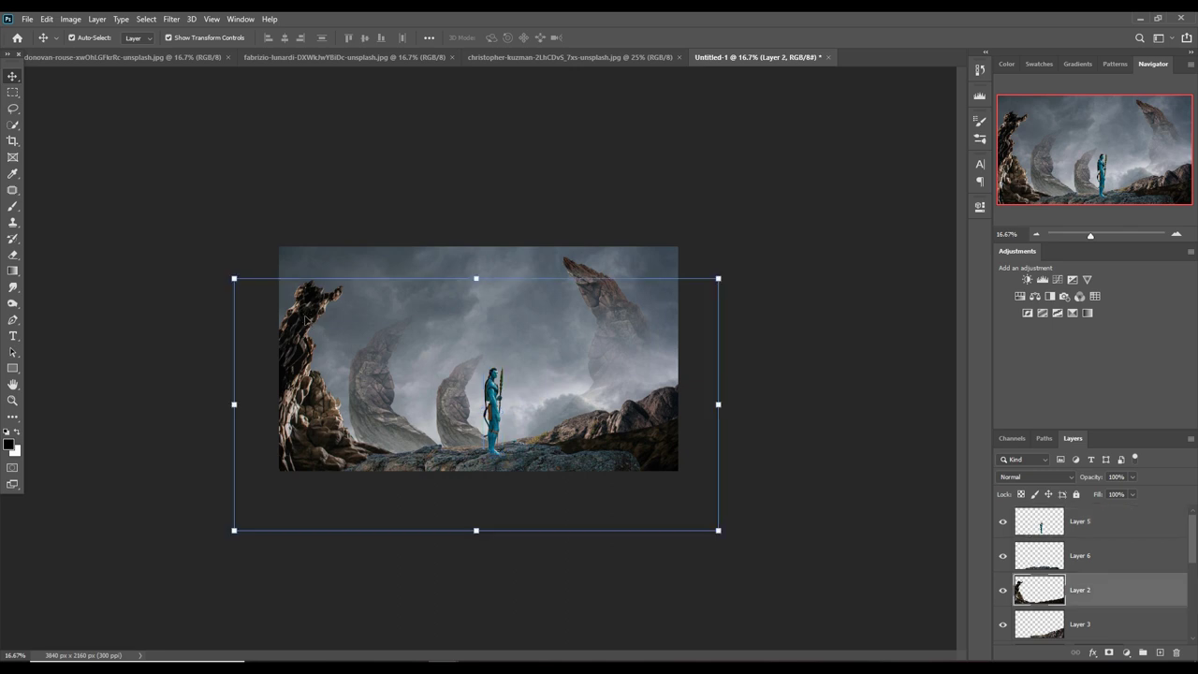
scroll(1166, 615, "down", 3)
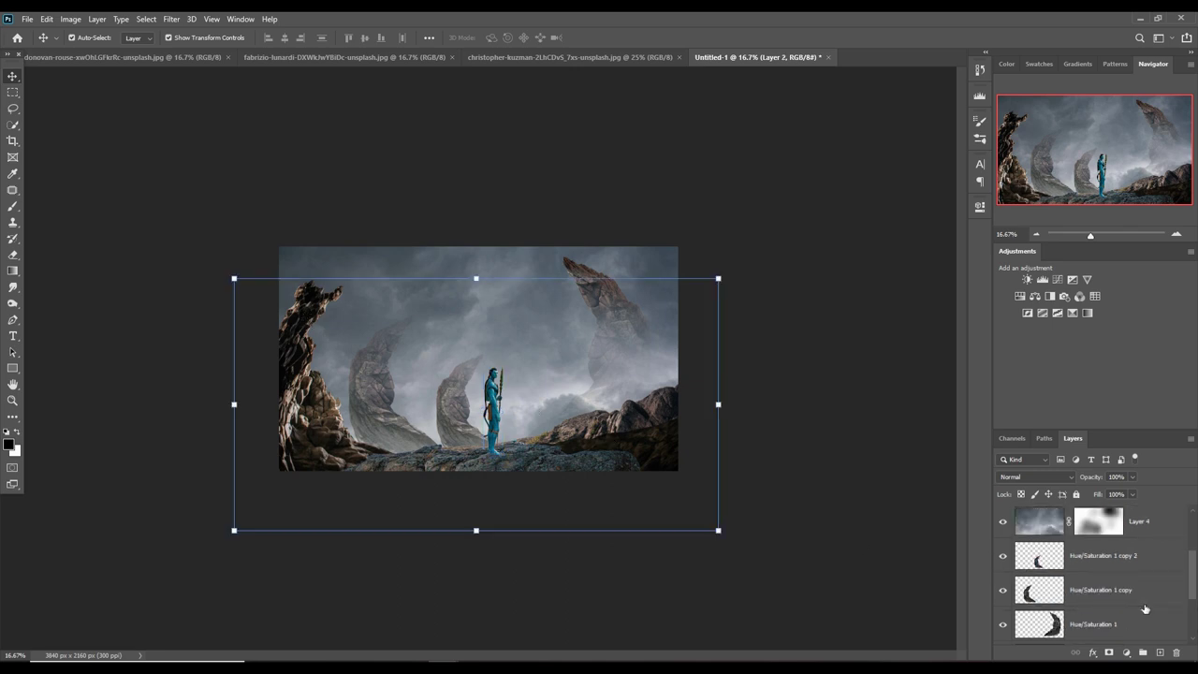
left_click(1127, 620)
right_click(1123, 623)
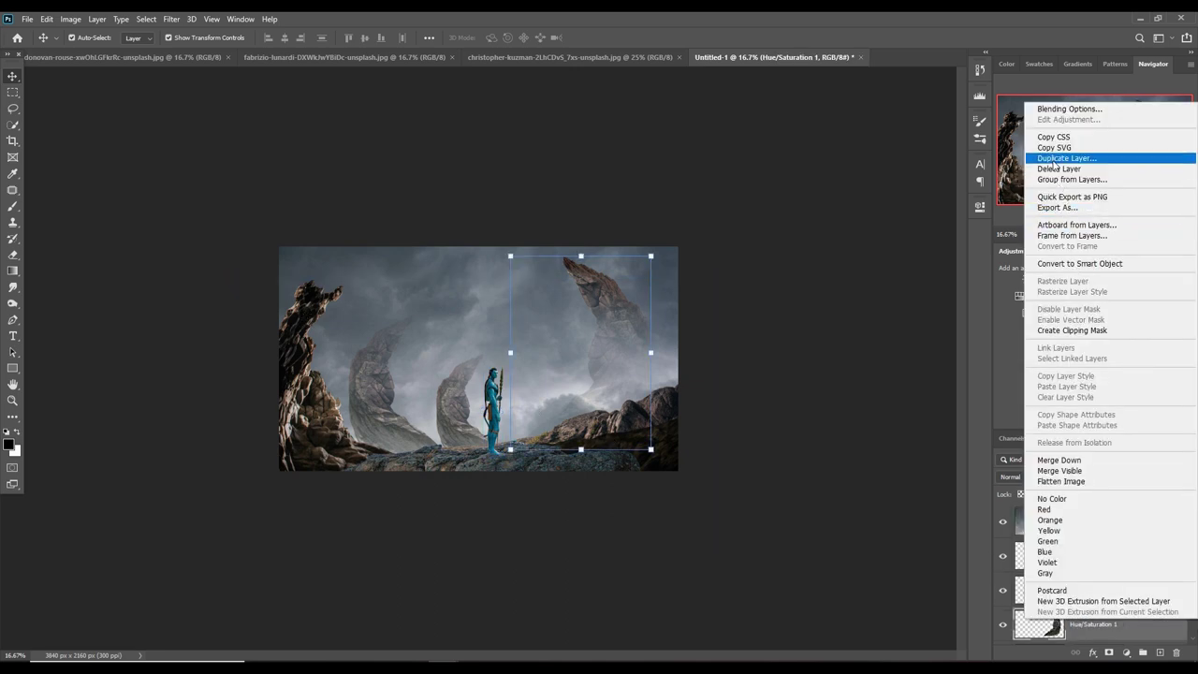
left_click(1077, 161)
left_click(691, 198)
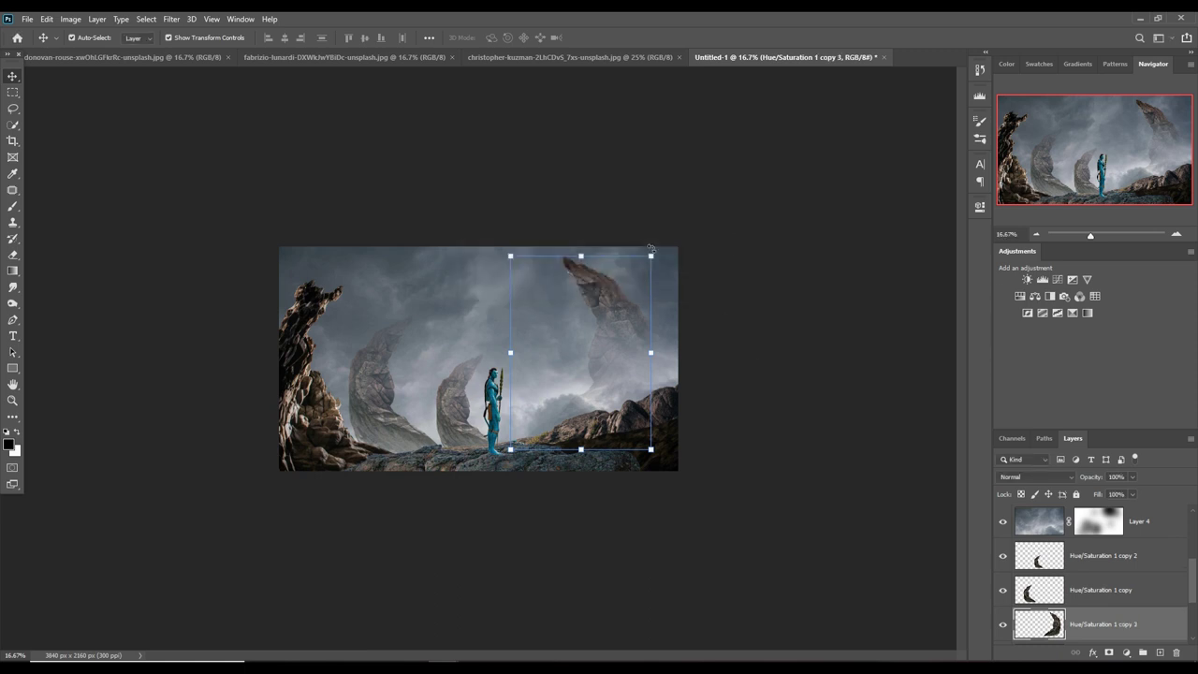
- Shrink the spire copy to 90%, move it to the left edge, and flip it horizontally
left_click_drag(651, 256, 634, 271)
left_click_drag(621, 321, 360, 321)
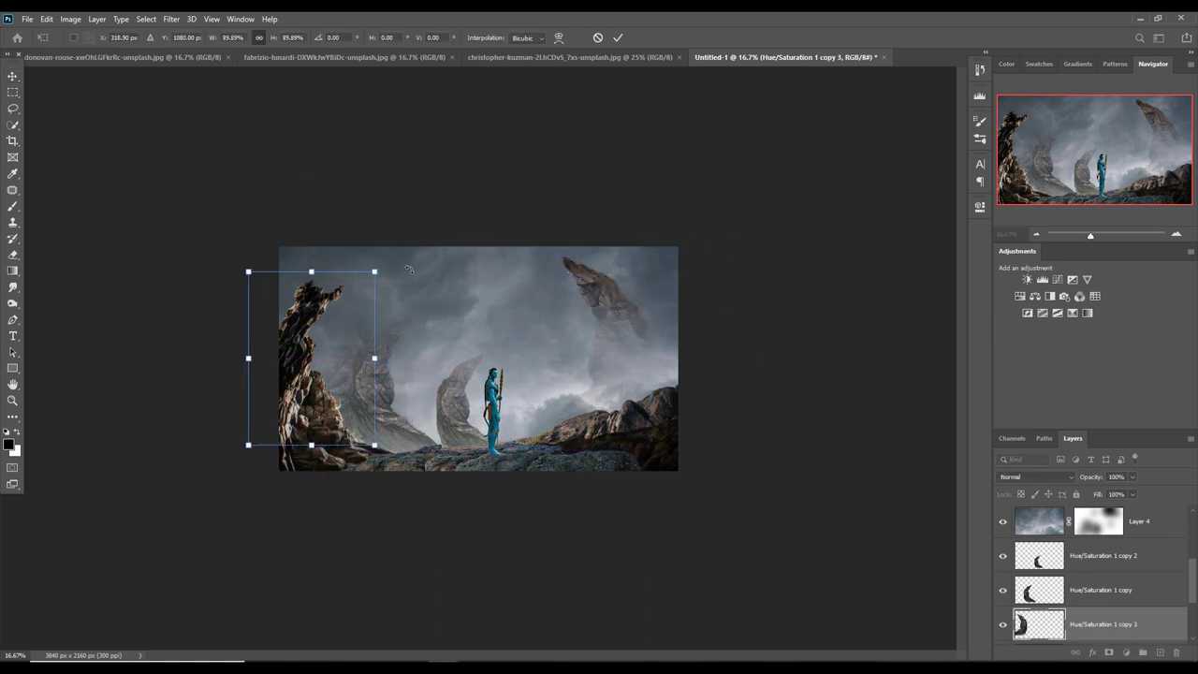
left_click(50, 19)
mouse_move(67, 305)
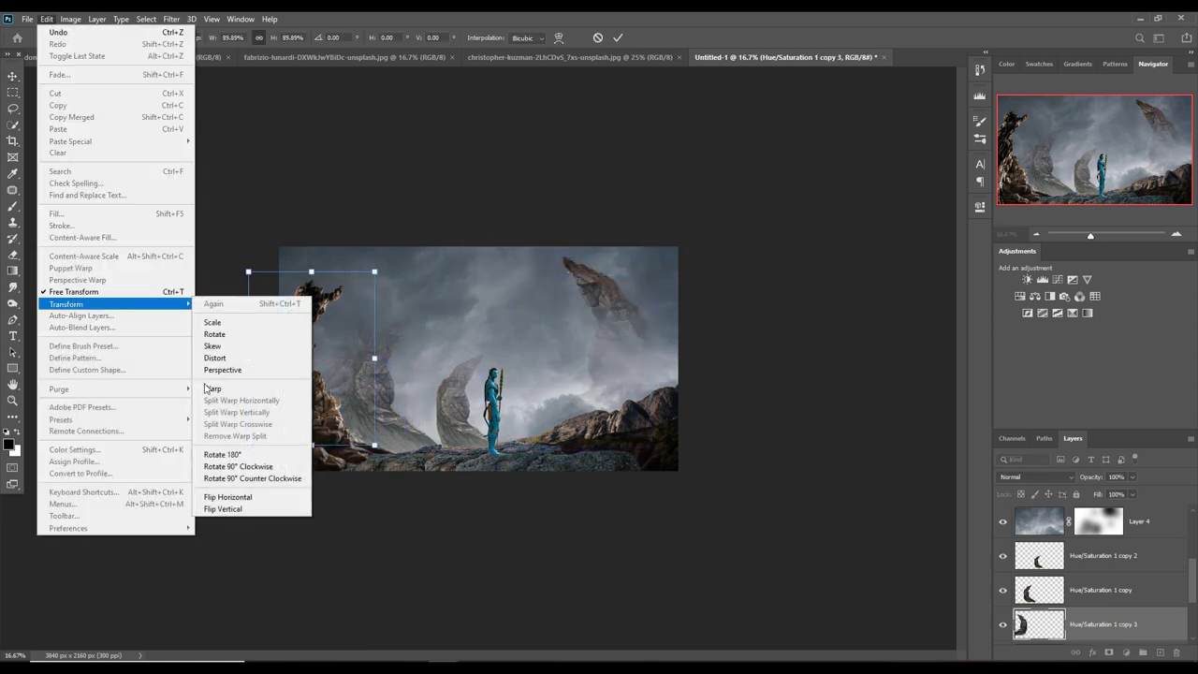
left_click(231, 498)
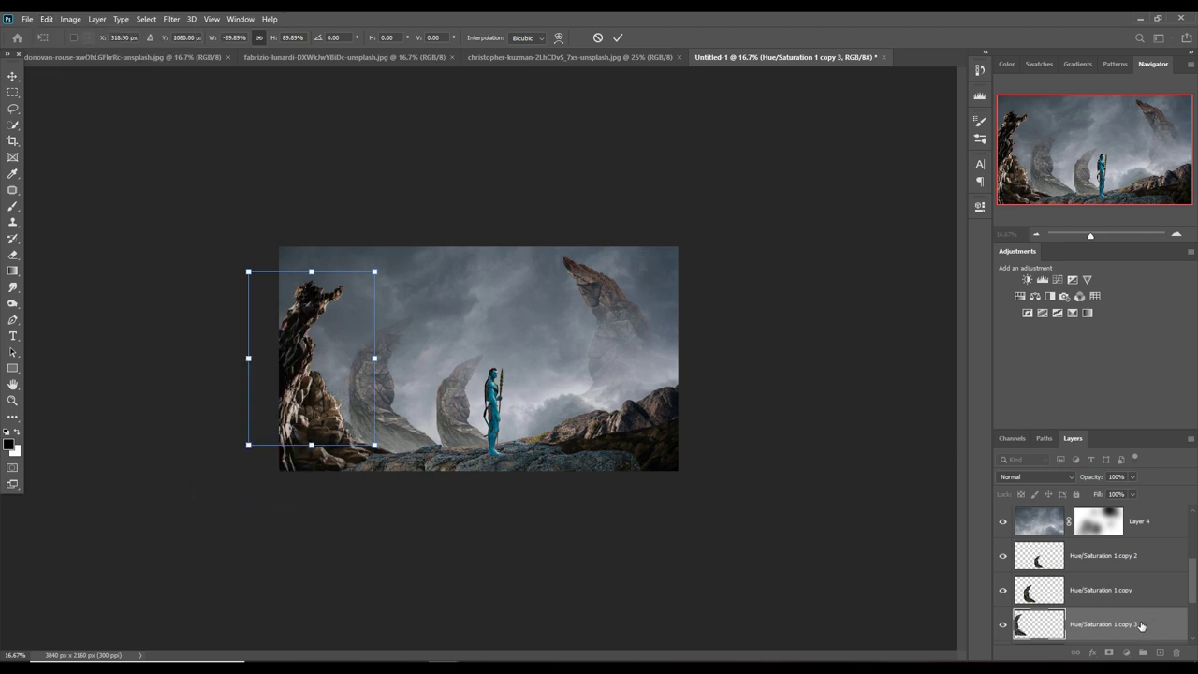
- Move the spire copy to the top of the layer stack
left_click_drag(1141, 626, 1144, 546)
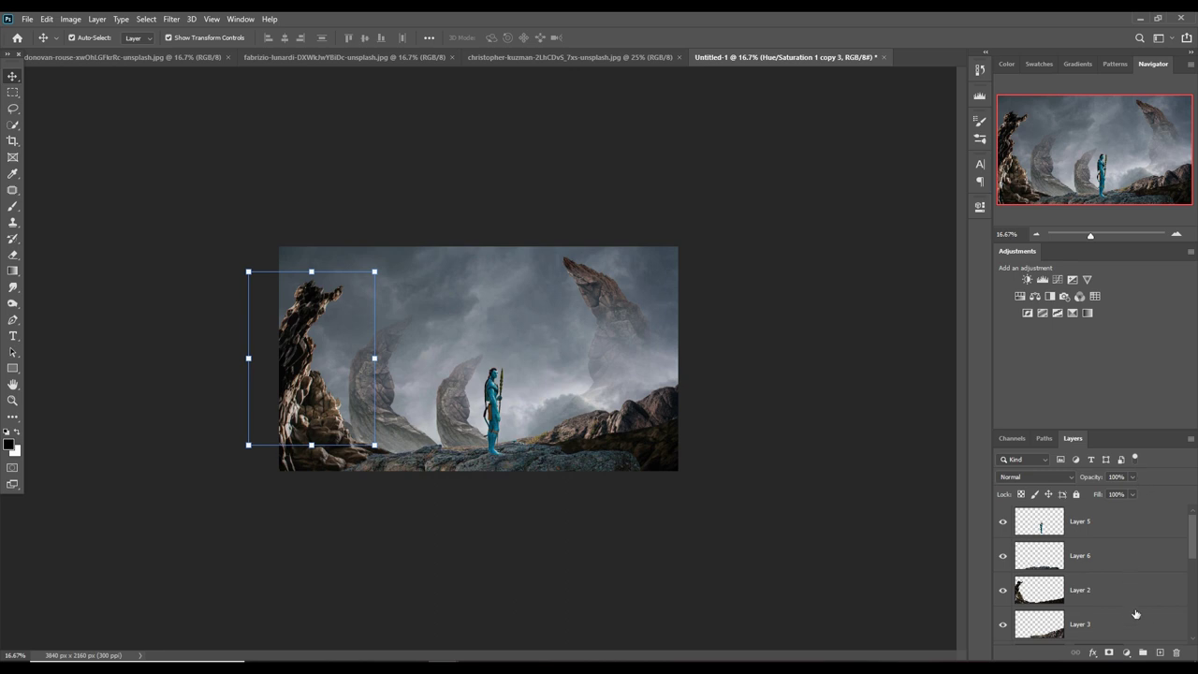
scroll(1135, 614, "down", 3)
left_click_drag(1127, 593, 1131, 517)
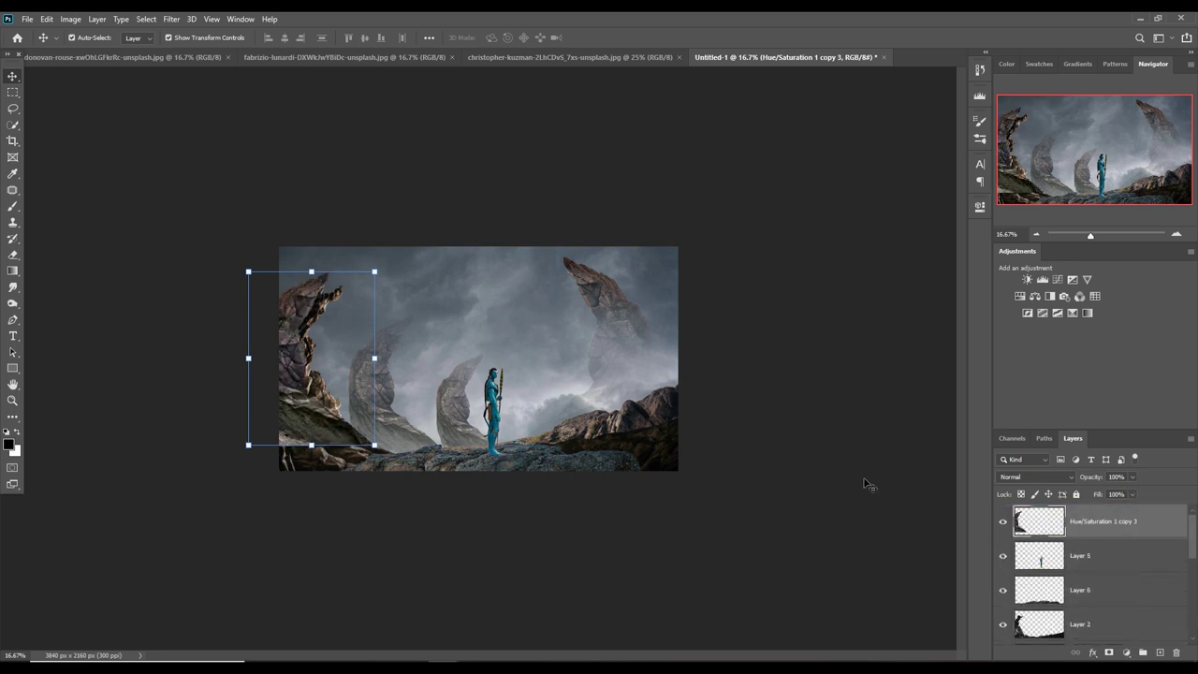
- Enlarge the left rock to about 121% and position it along the left edge
left_click_drag(315, 409, 332, 435)
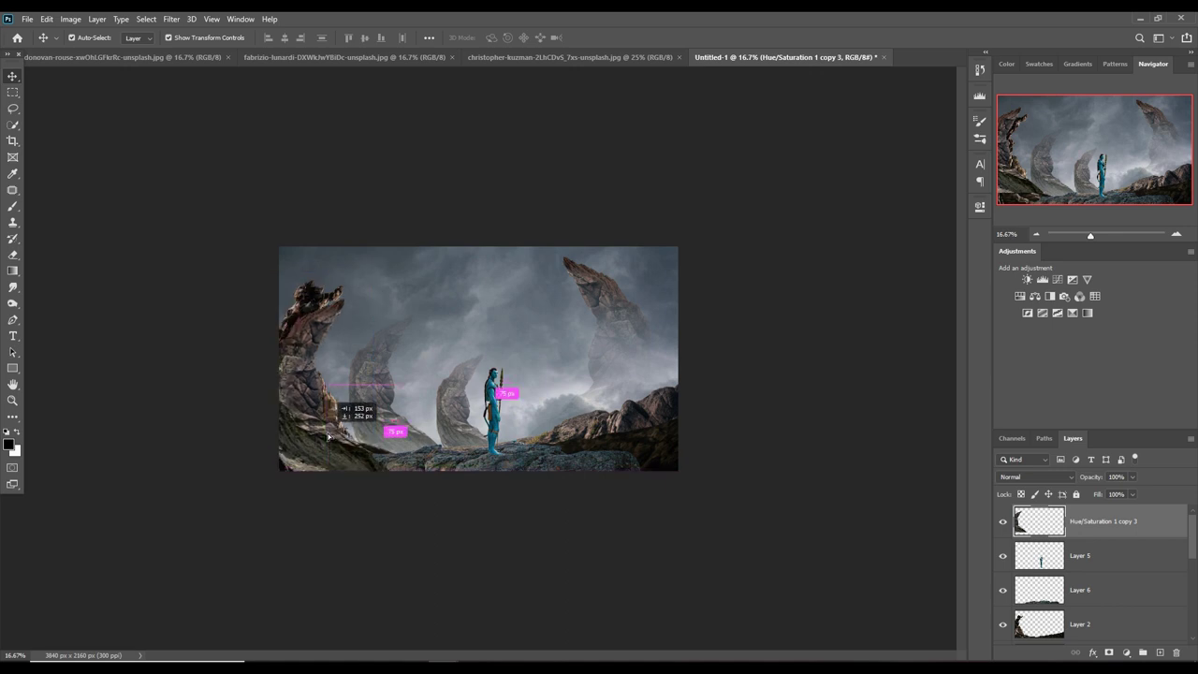
left_click_drag(337, 301, 335, 259)
left_click_drag(301, 372, 294, 370)
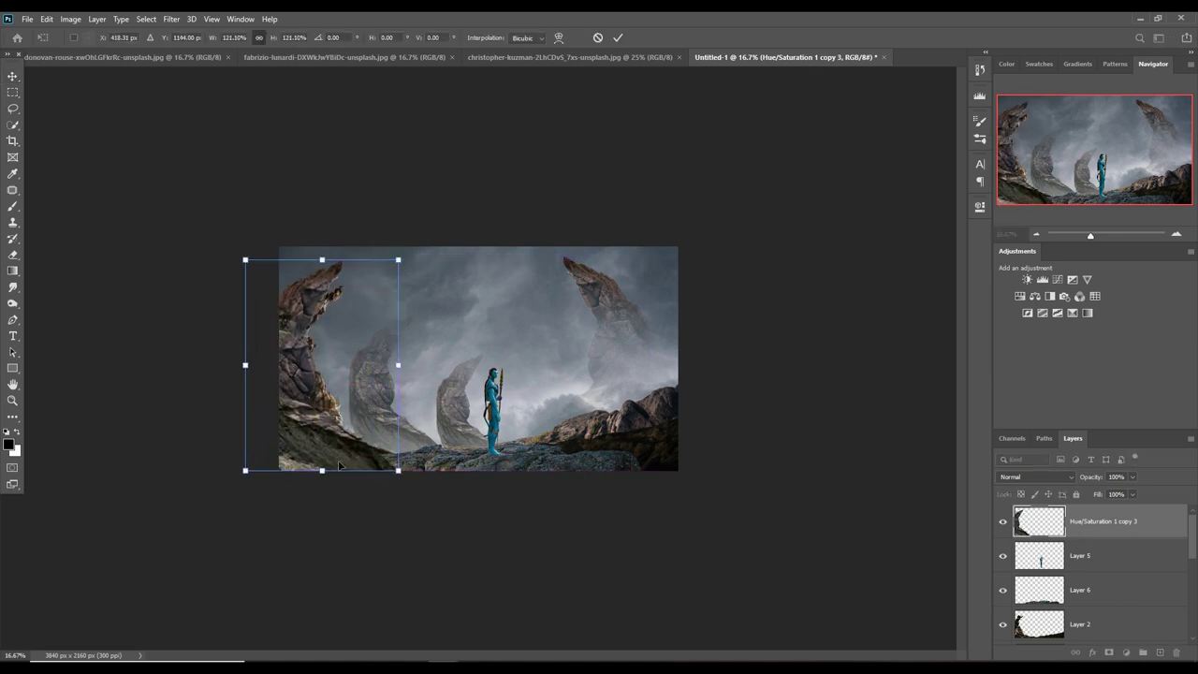
left_click(619, 38)
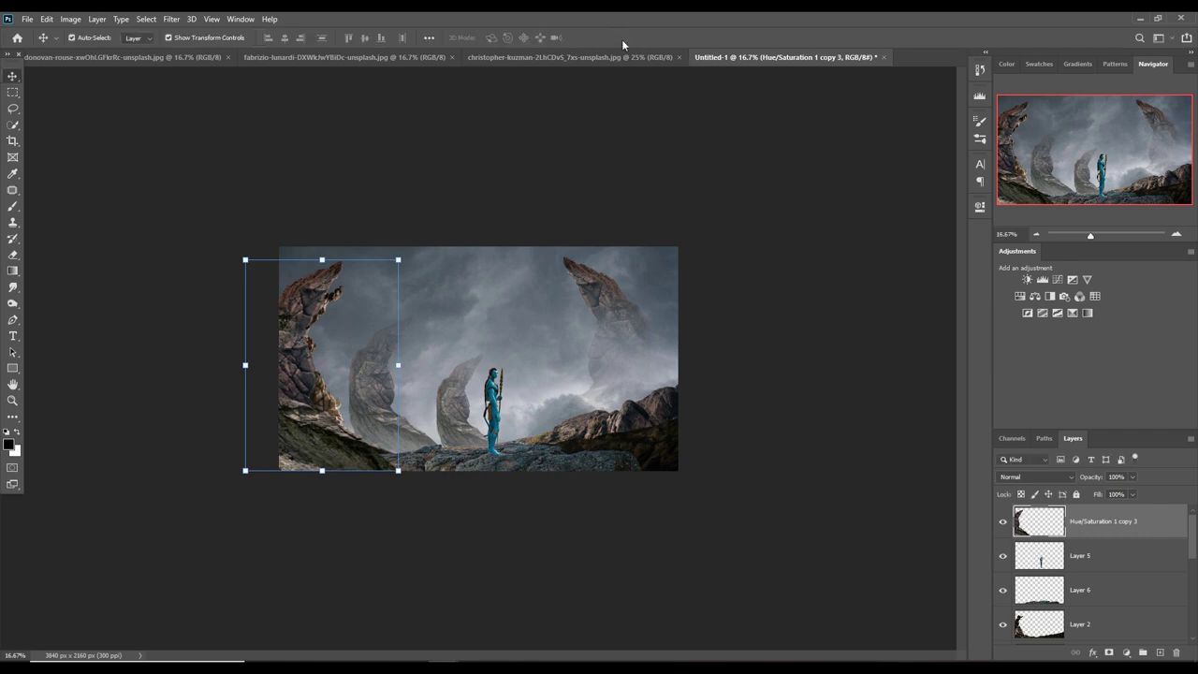
- Add an empty Layer 7 clipped to the Hue/Saturation 1 copy 3 rock, with the Brush tool selected
left_click(1161, 653)
right_click(1125, 530)
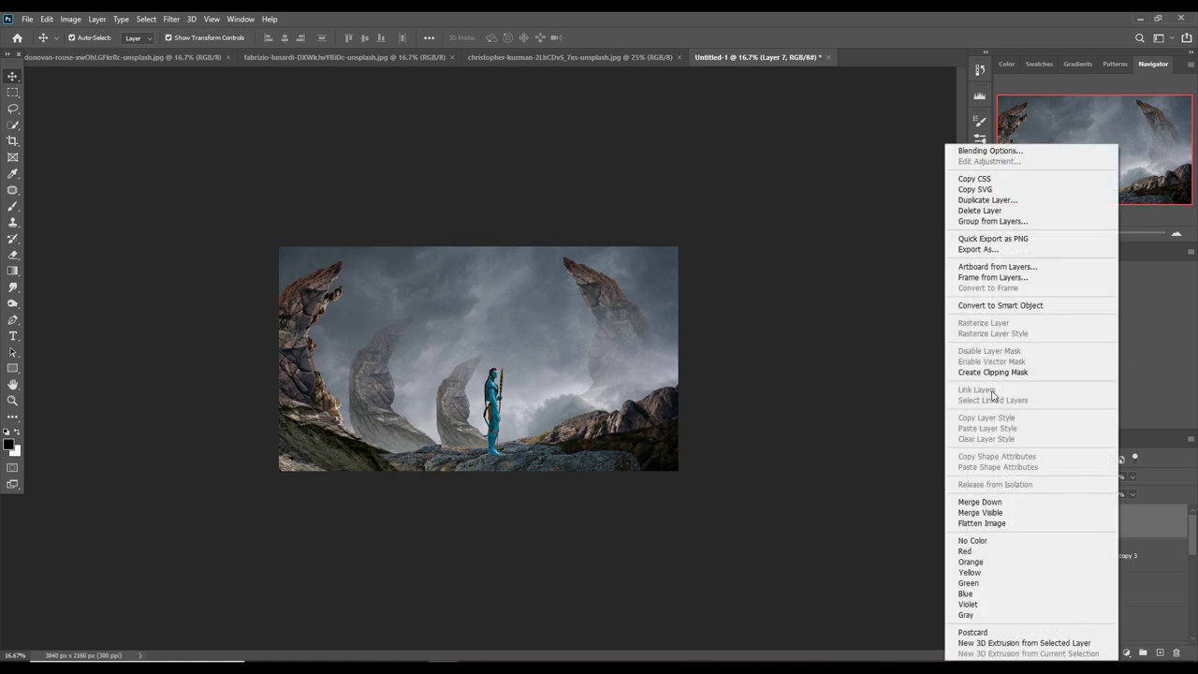
left_click(1002, 373)
left_click(1136, 656)
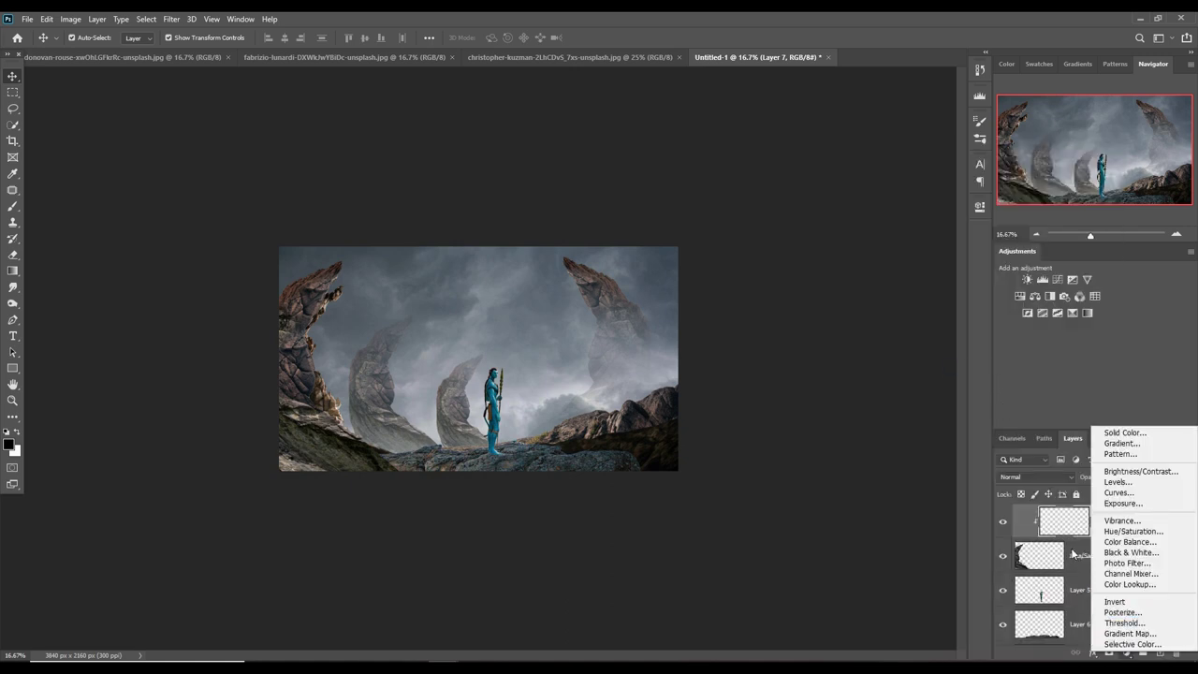
left_click(863, 499)
left_click(12, 210)
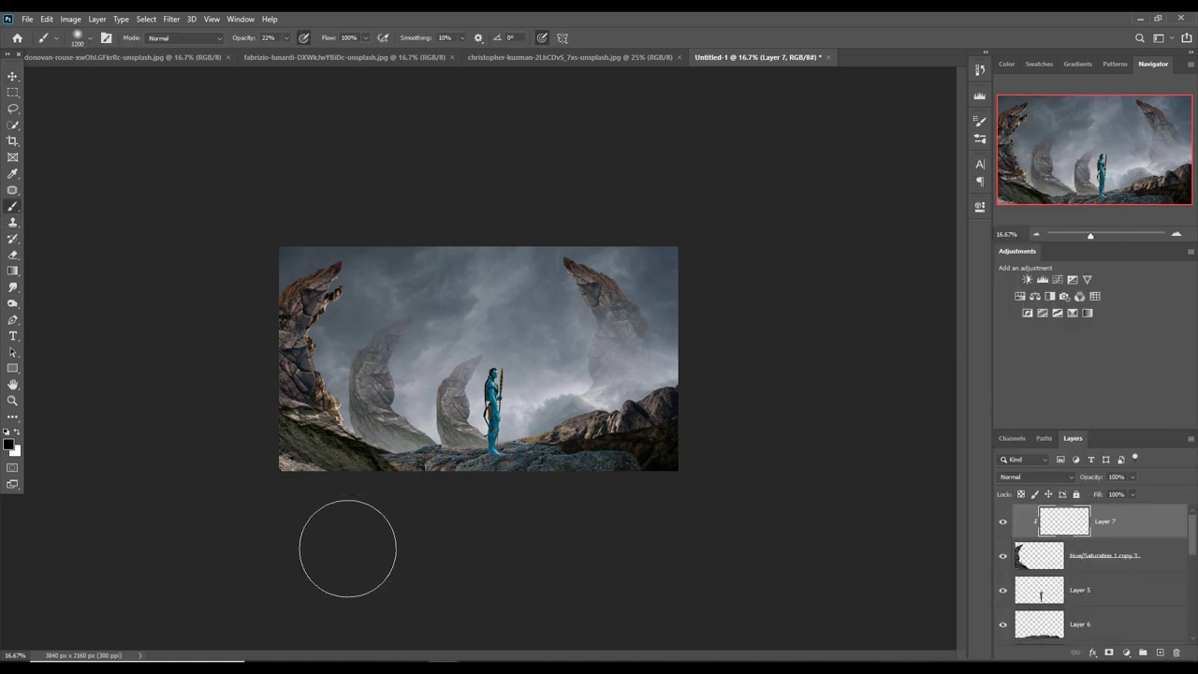
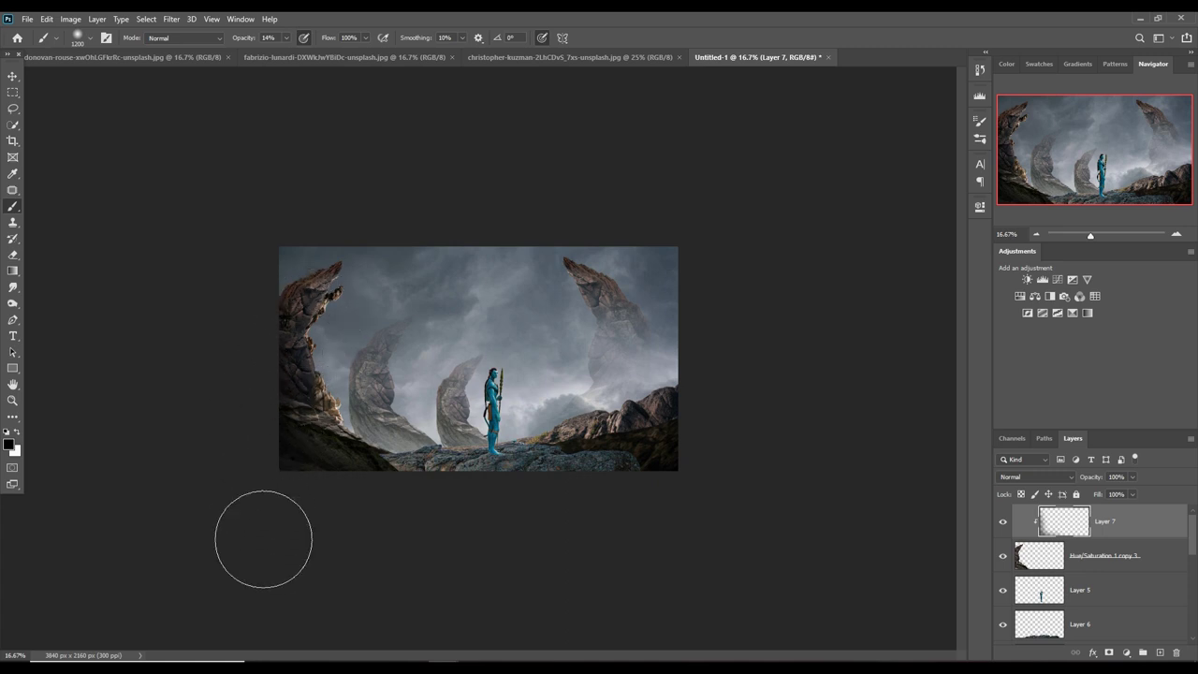
- Add Layer 8 clipped to the left cliff's Layer 2 and paint darker shading on the rock
left_click(1127, 599)
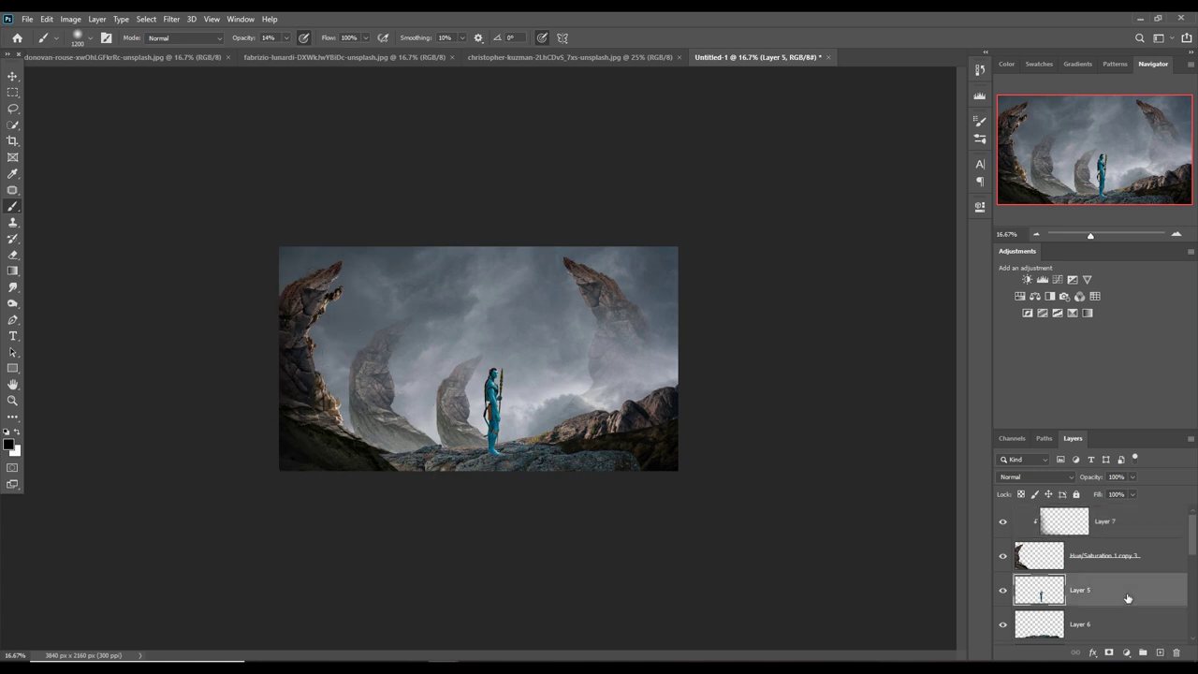
scroll(1125, 610, "down", 2)
left_click(1126, 597)
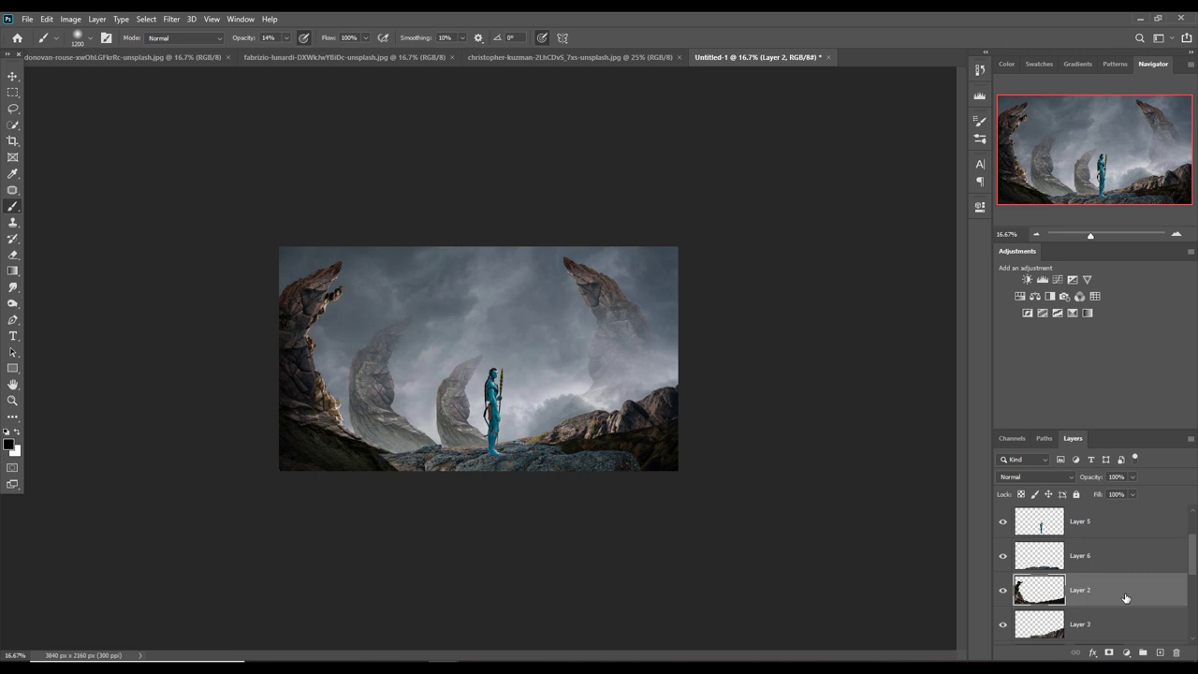
left_click(1161, 652)
right_click(1026, 593)
left_click(1072, 303)
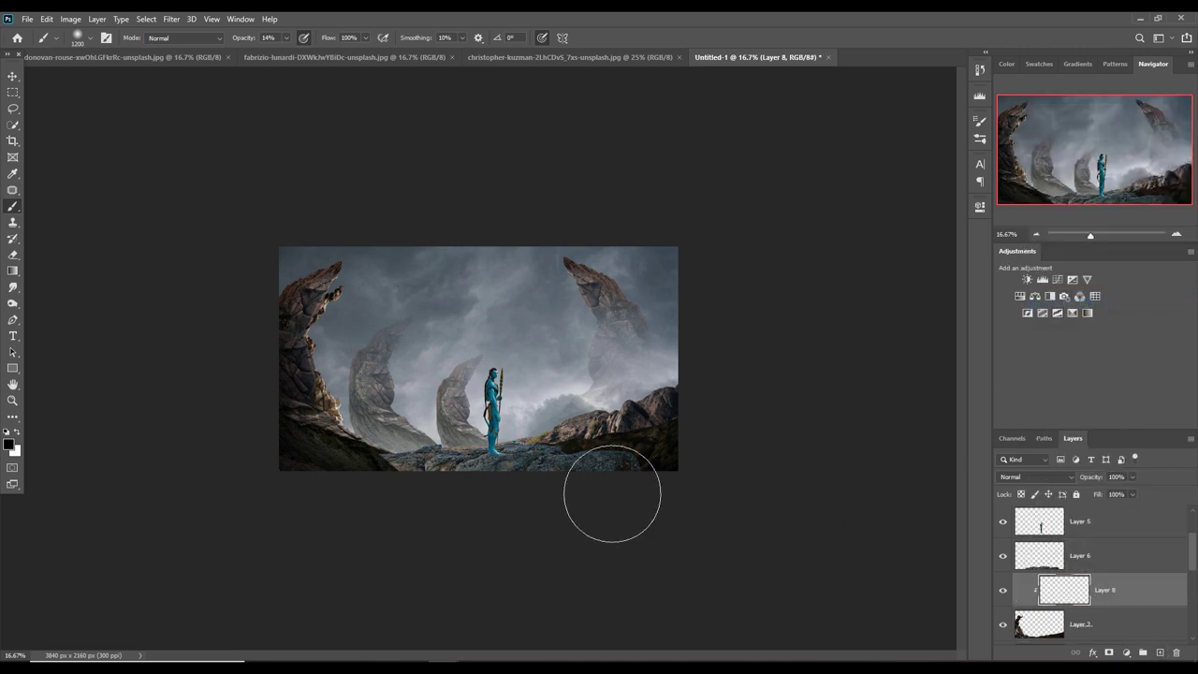
left_click_drag(412, 501, 394, 540)
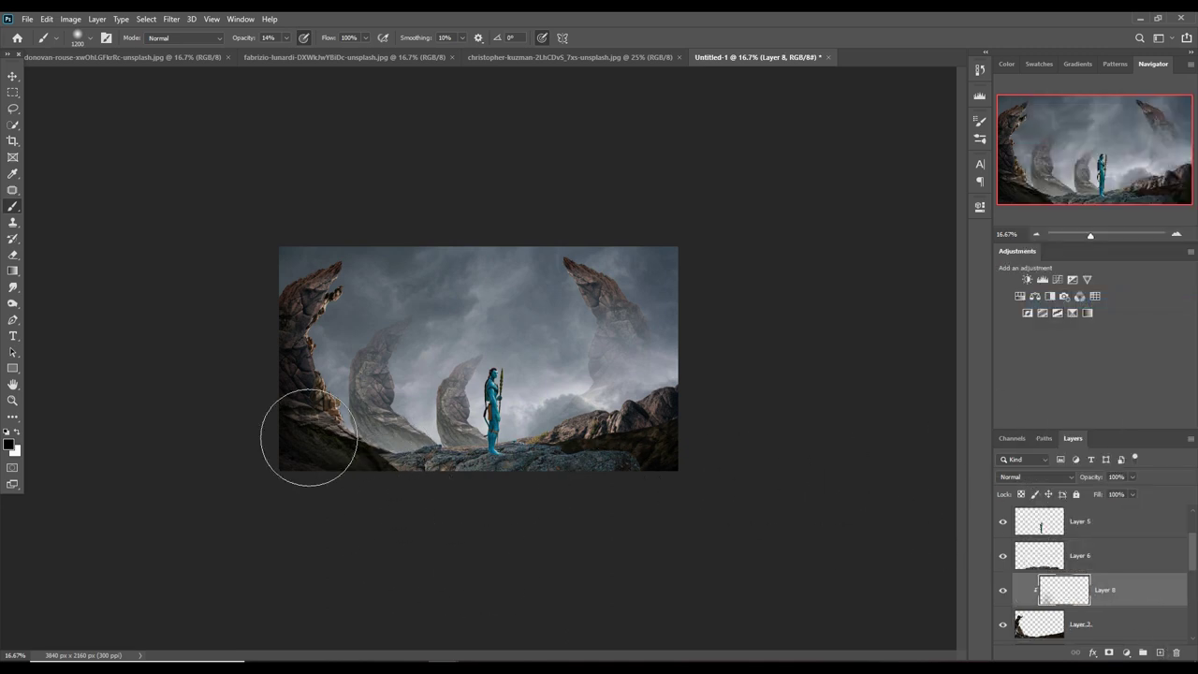
- Add Layer 9 beneath Layer 2 and paint soft white haze over the distant rocks
left_click(13, 75)
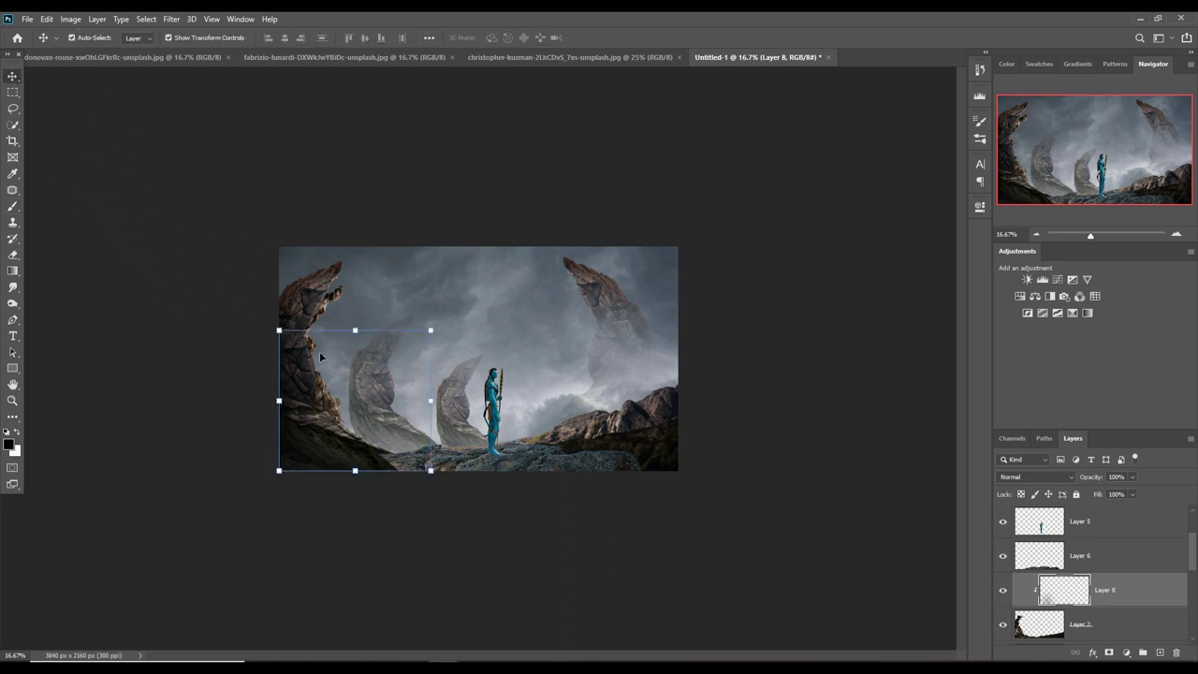
left_click(666, 457)
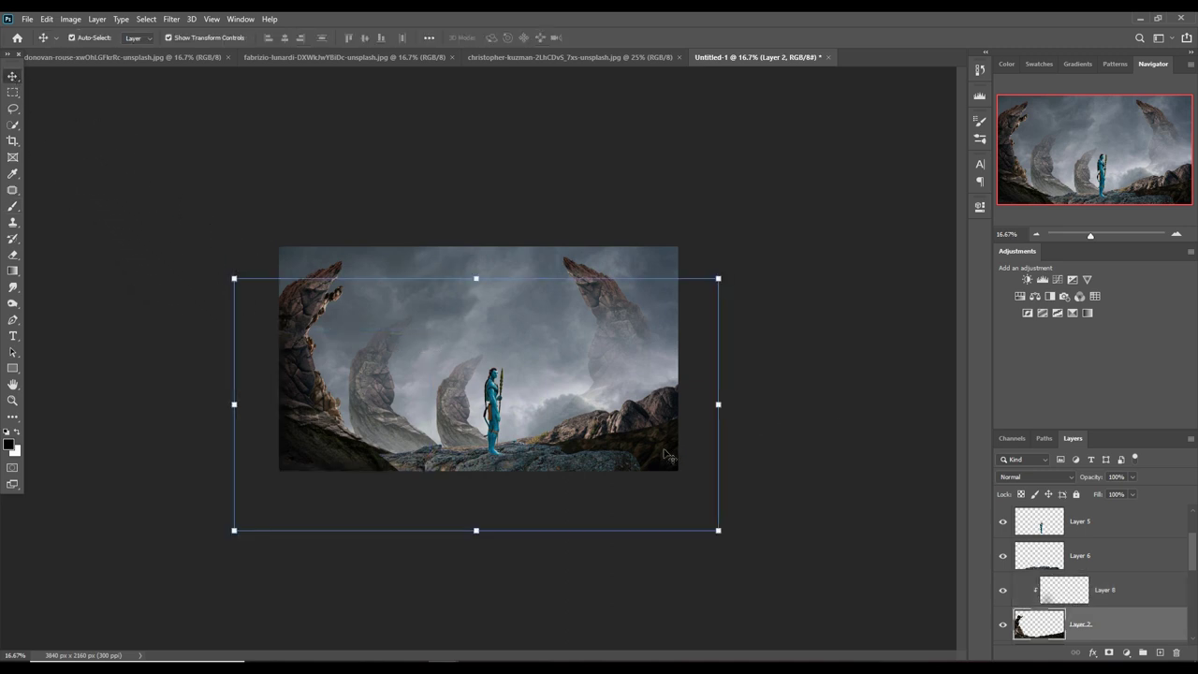
left_click(1156, 599)
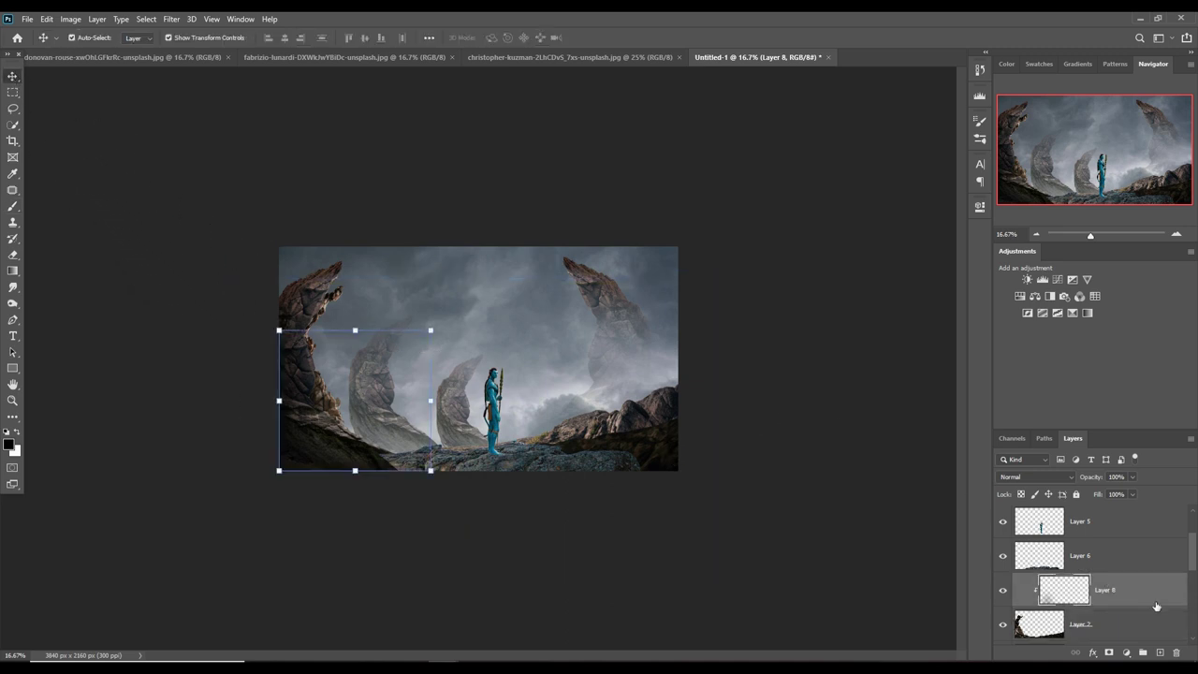
left_click(1162, 652)
left_click_drag(1134, 595, 1065, 559)
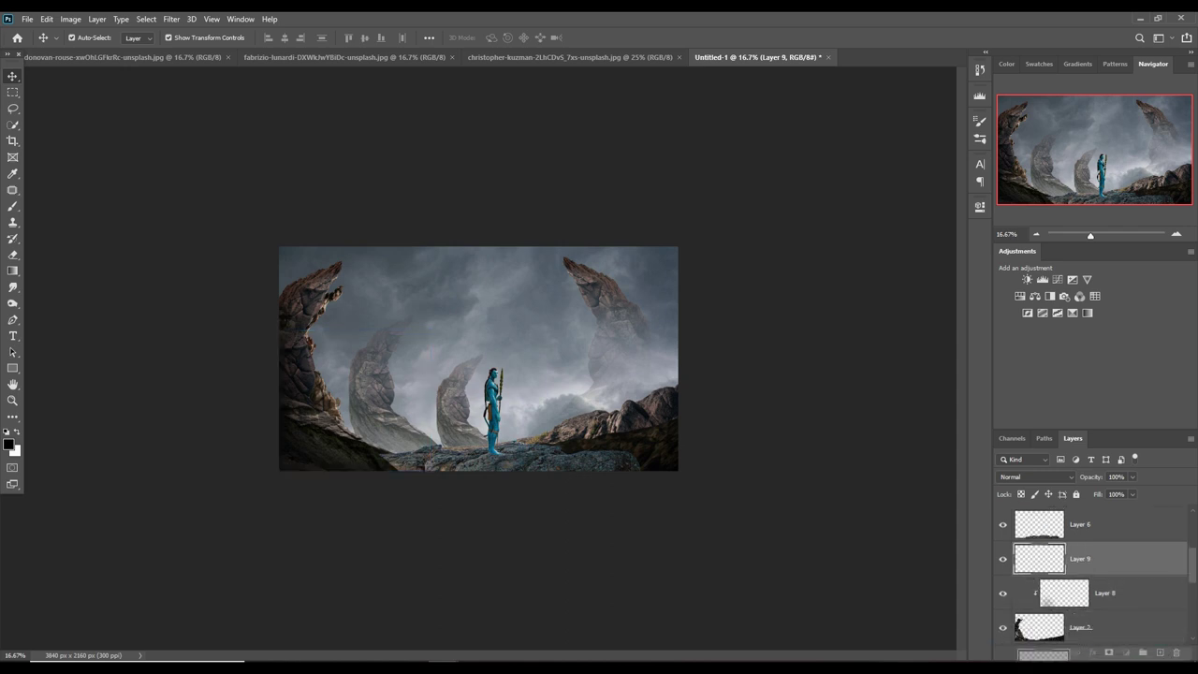
left_click(12, 210)
left_click(17, 432)
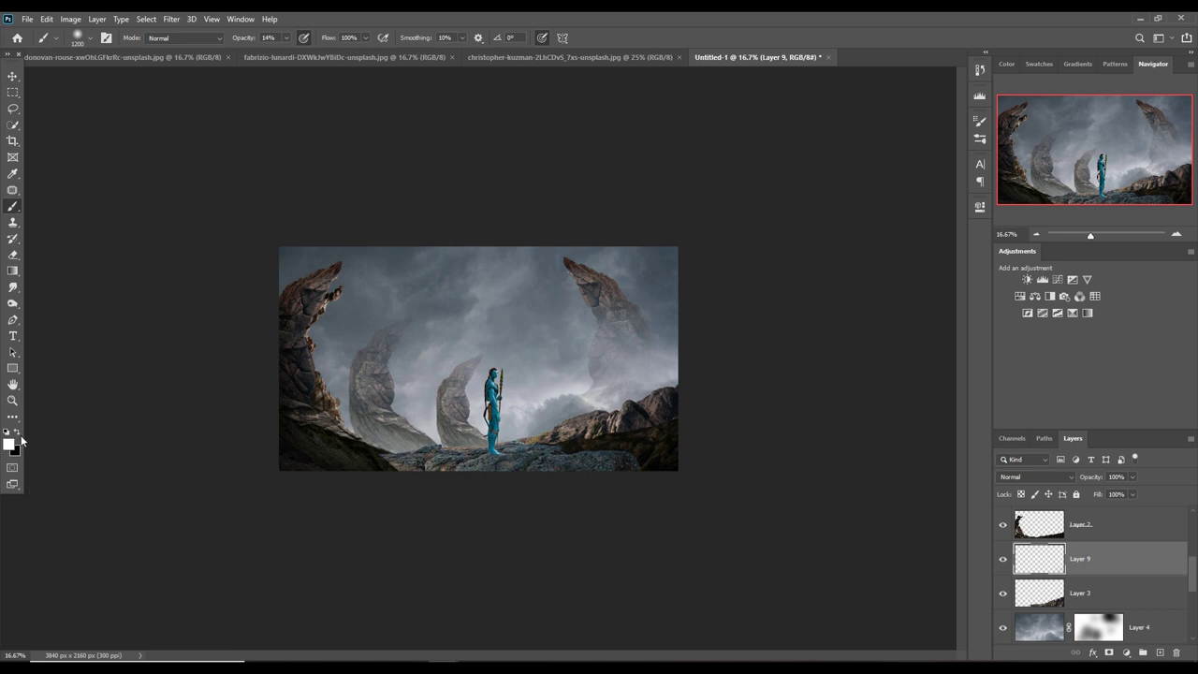
mouse_move(719, 499)
left_mouse_down()
mouse_move(578, 533)
mouse_move(707, 503)
left_mouse_up()
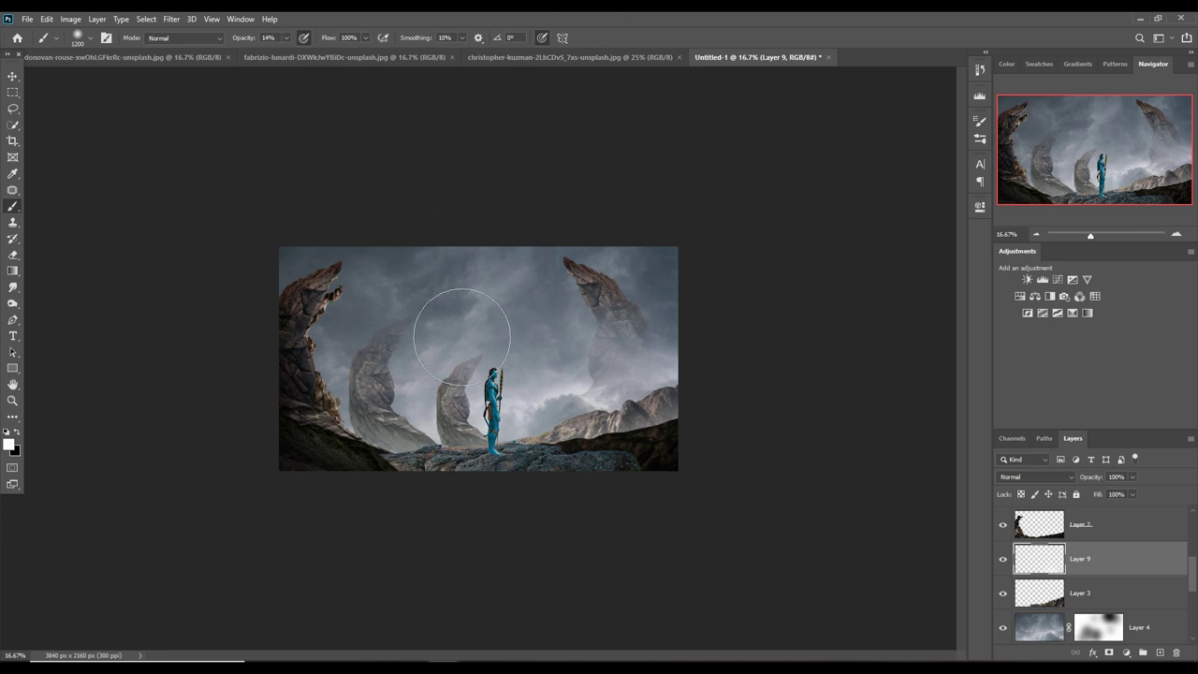
- Duplicate rock Layer 6 and rotate the copy about -9.5°, shifting it right
key("v")
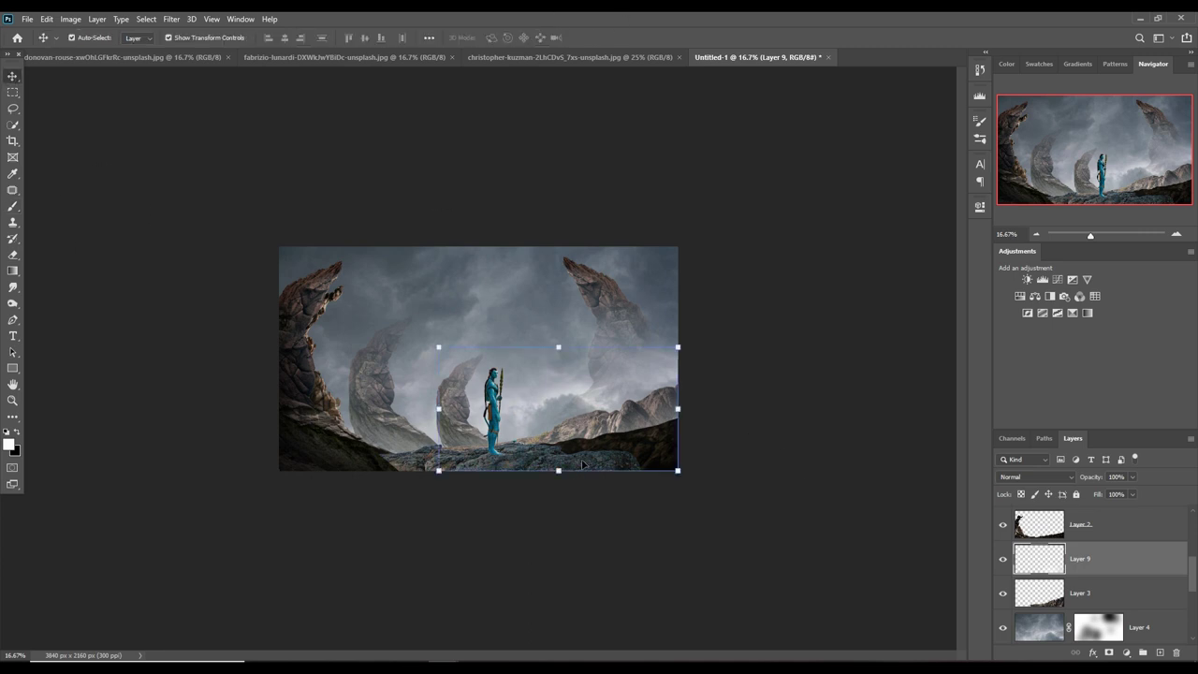
left_click(582, 463)
right_click(1119, 524)
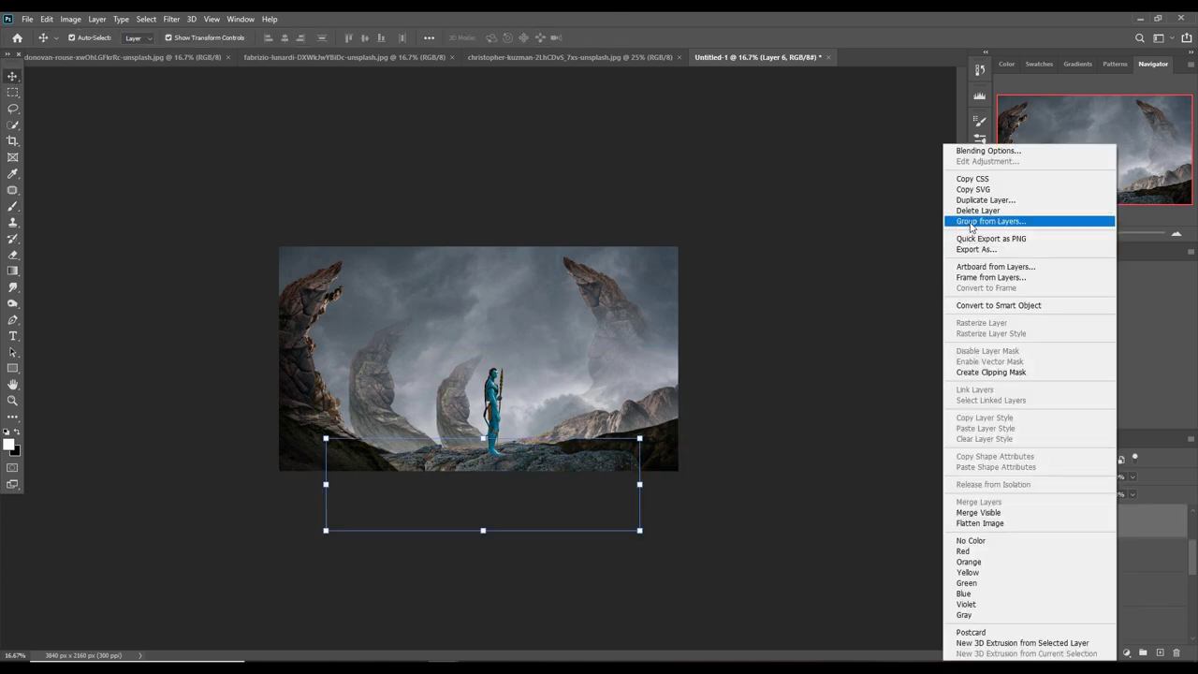
left_click(986, 200)
left_click(704, 197)
mouse_move(655, 437)
left_mouse_down()
mouse_move(610, 365)
mouse_move(644, 407)
left_mouse_up()
mouse_move(531, 403)
left_mouse_down()
mouse_move(737, 426)
mouse_move(721, 426)
left_mouse_up()
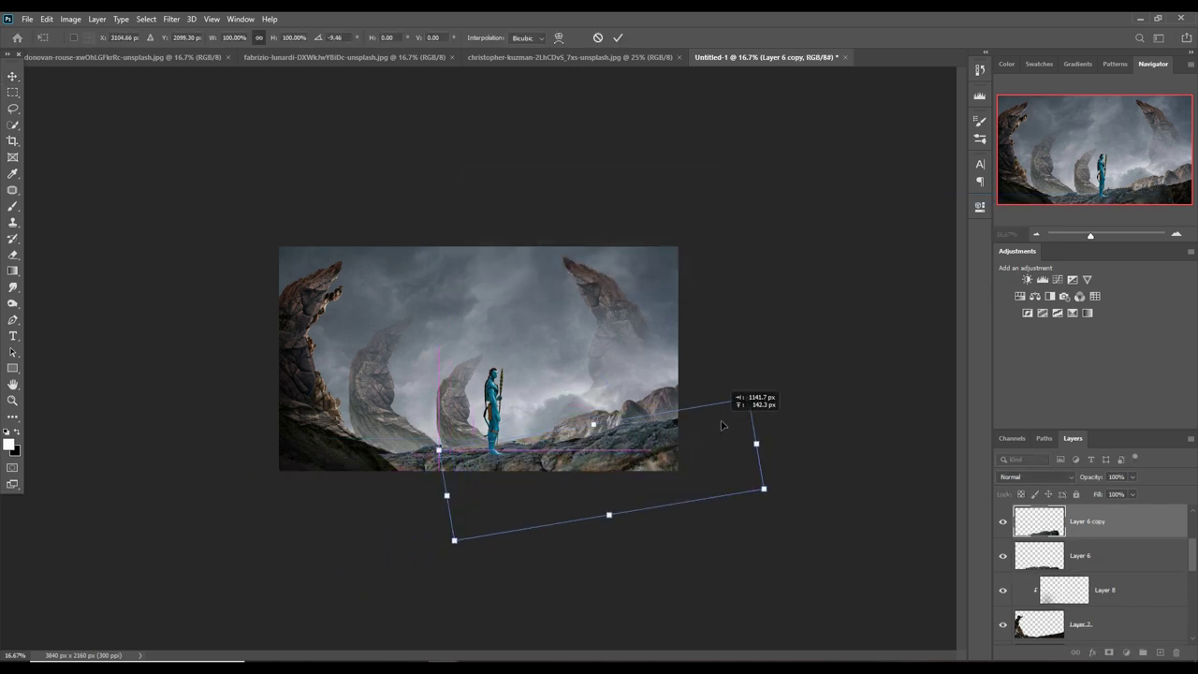
left_click(618, 37)
- Move Layer 6 copy below Layer 2 and nudge it up two steps
mouse_move(1124, 531)
left_mouse_down()
mouse_move(1133, 584)
mouse_move(1127, 524)
left_mouse_up()
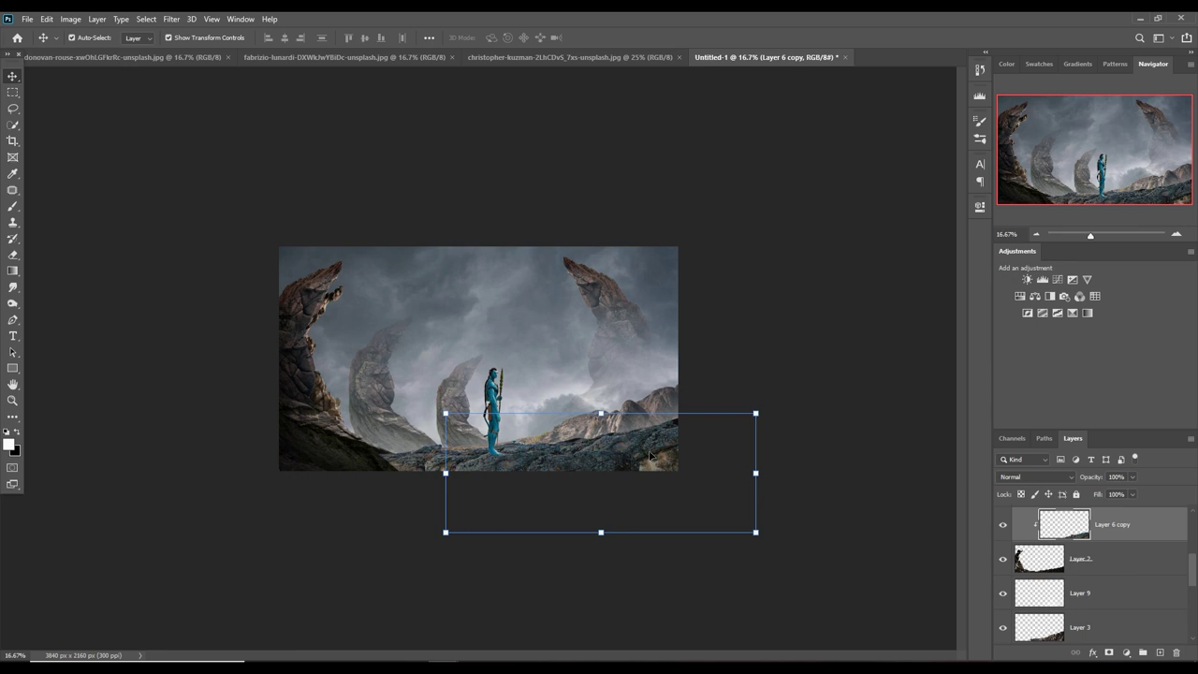
key("Up")
key("Up")
key("Up")
key("Up")
key("Up")
key("Up")
key("Up")
key("Up")
key("Up")
key("Up")
key("Up")
key("Up")
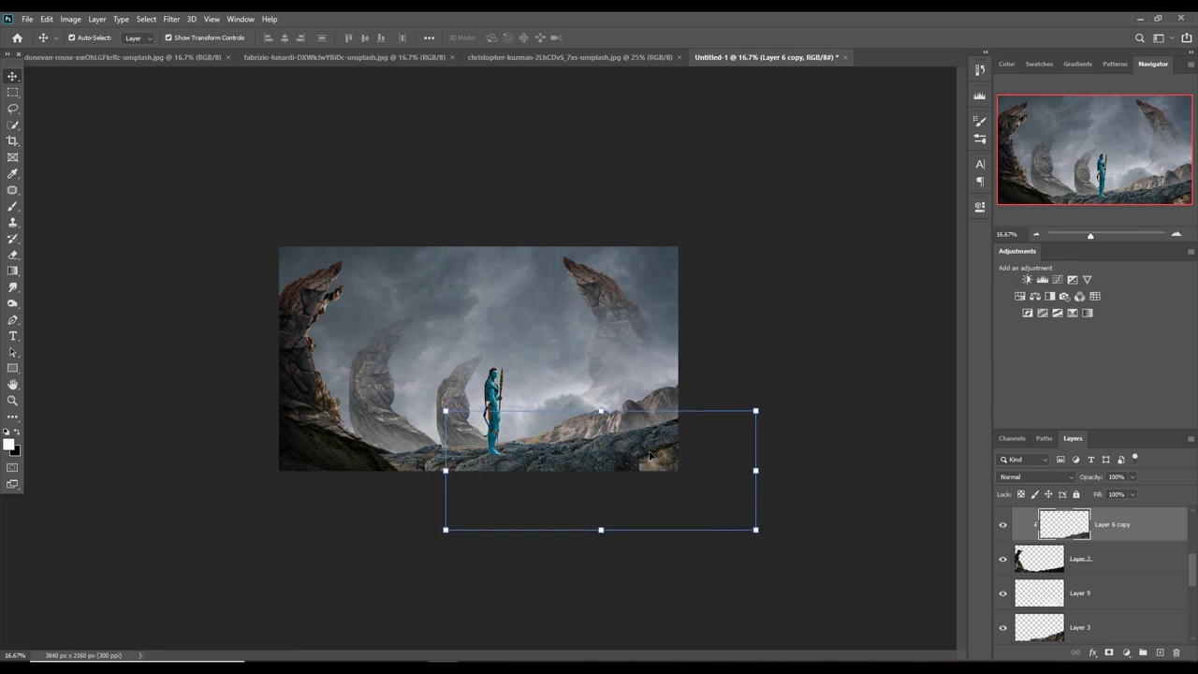
key("Up")
key("Up")
key("Up")
key("Up")
key("Up")
key("Up")
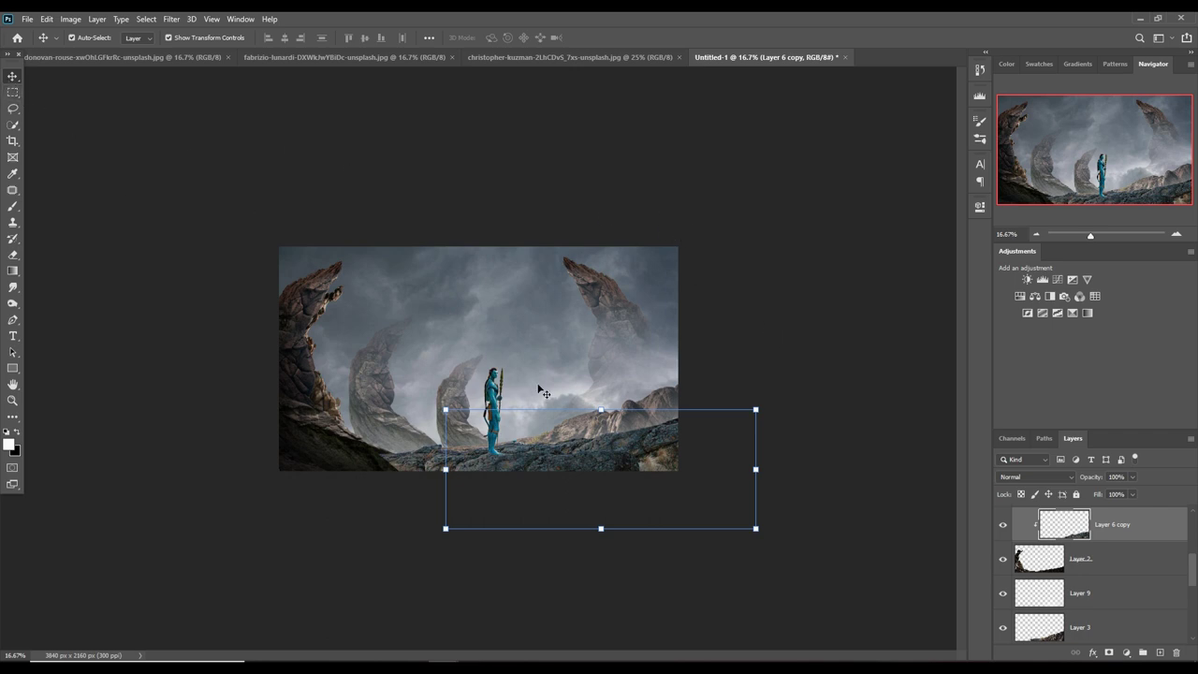
left_click(492, 401)
- Add a Curves adjustment clipped to the figure's Layer 5 and pull the curve down to darken it
left_click(1126, 652)
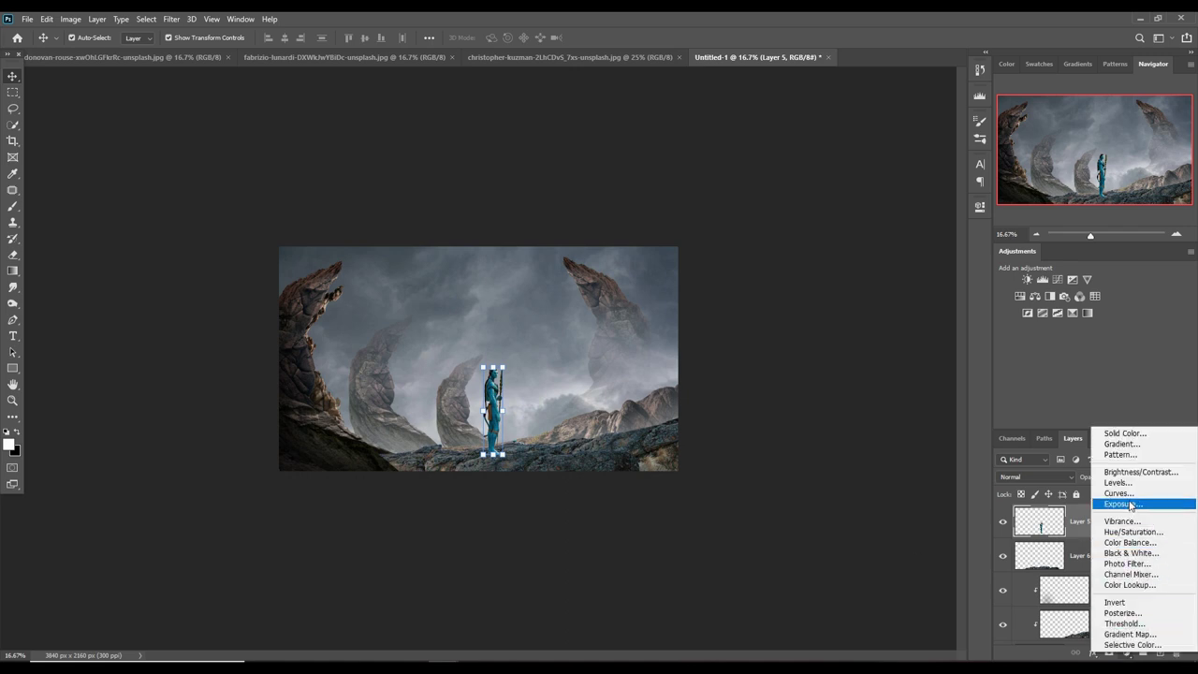
left_click(1118, 493)
key("ctrl+alt+g")
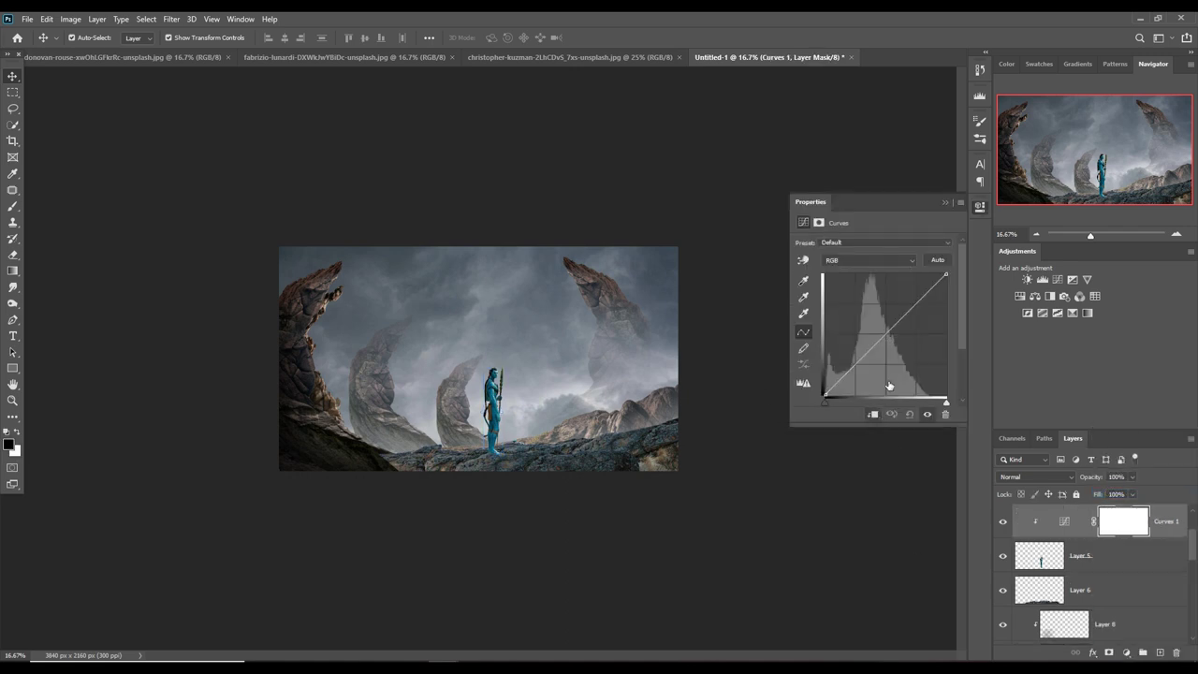
left_click_drag(891, 340, 907, 344)
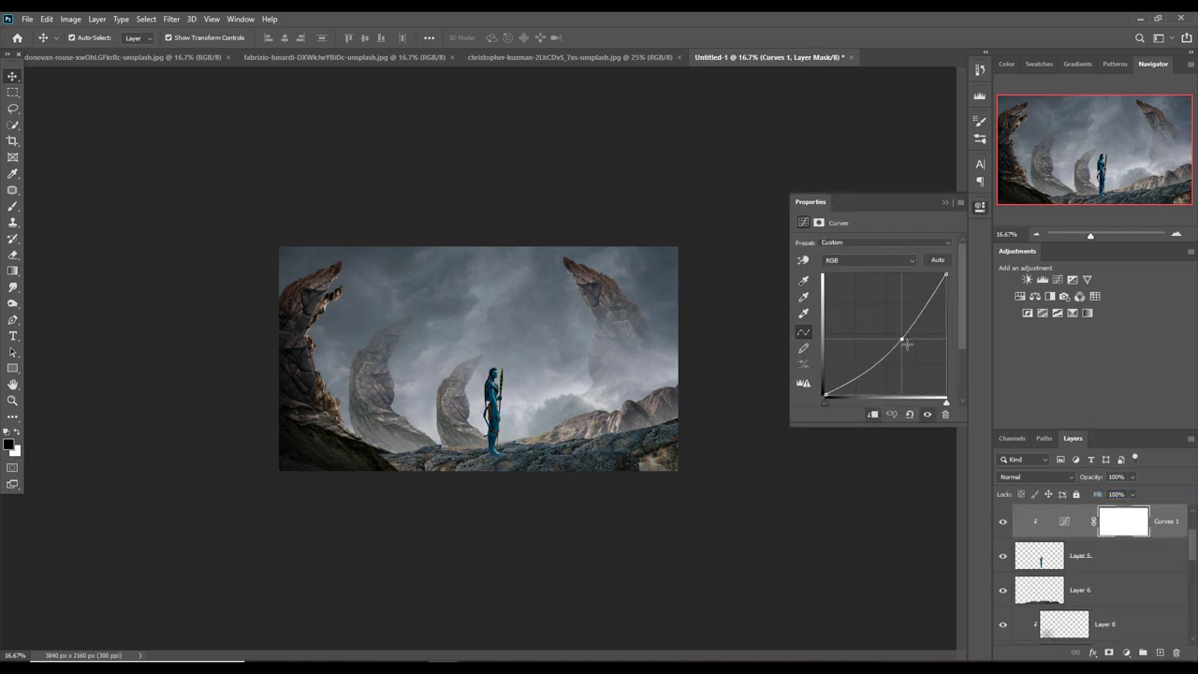
left_click(945, 202)
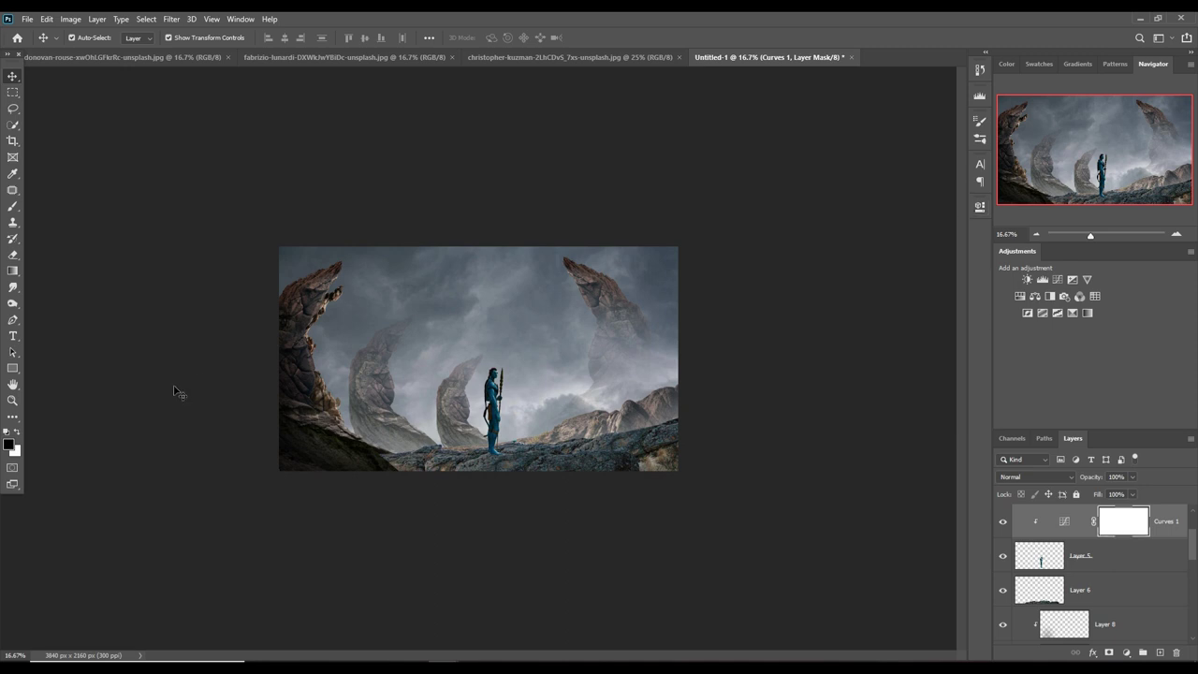
- Add a new Layer 10 above rock Layer 6, with a slightly smaller black brush
left_click(13, 206)
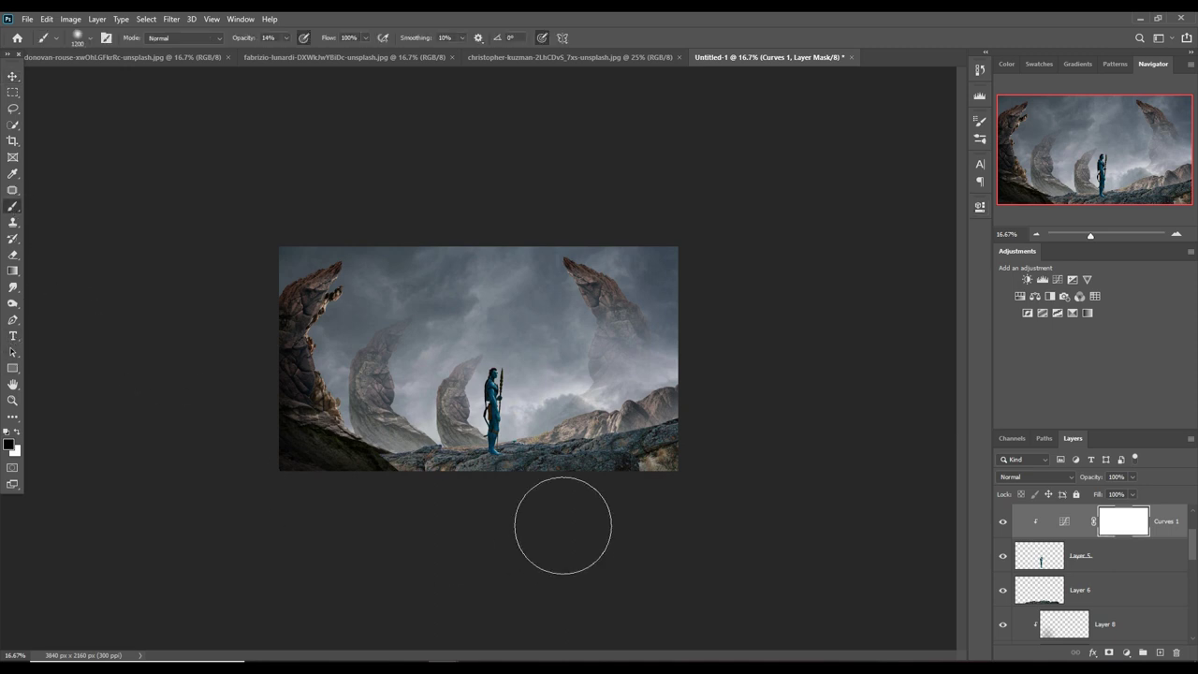
key("bracketleft")
key("bracketleft")
key("bracketleft")
key("bracketleft")
left_click(1147, 597)
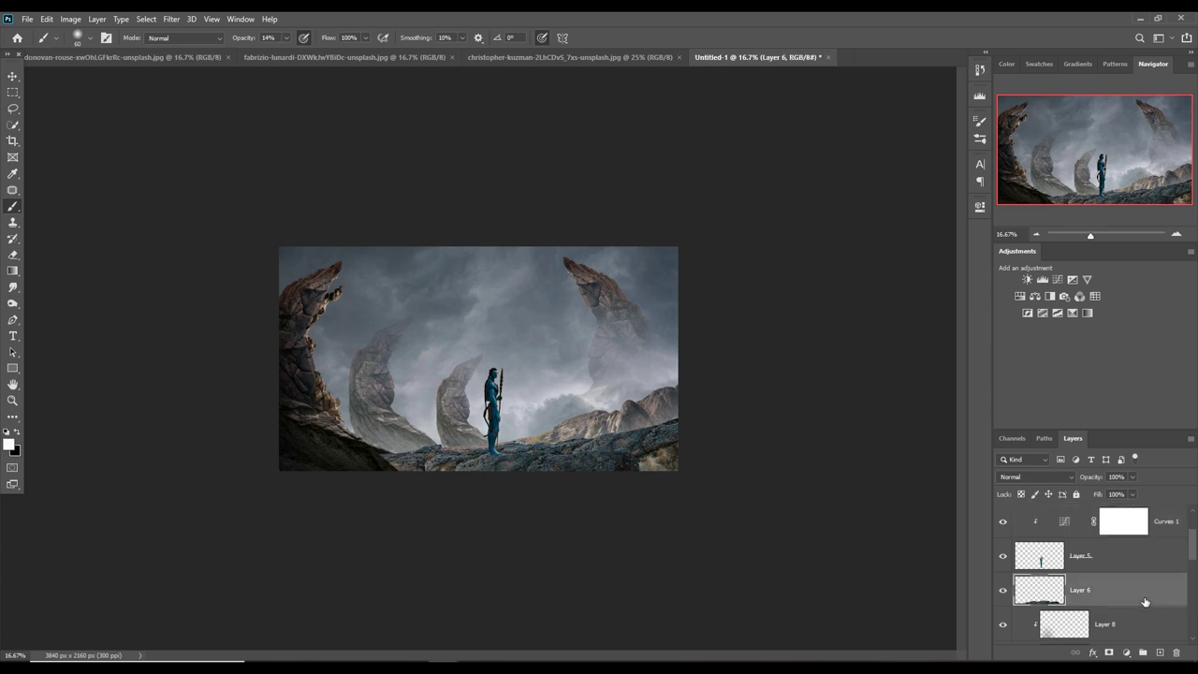
left_click(1160, 653)
key("x")
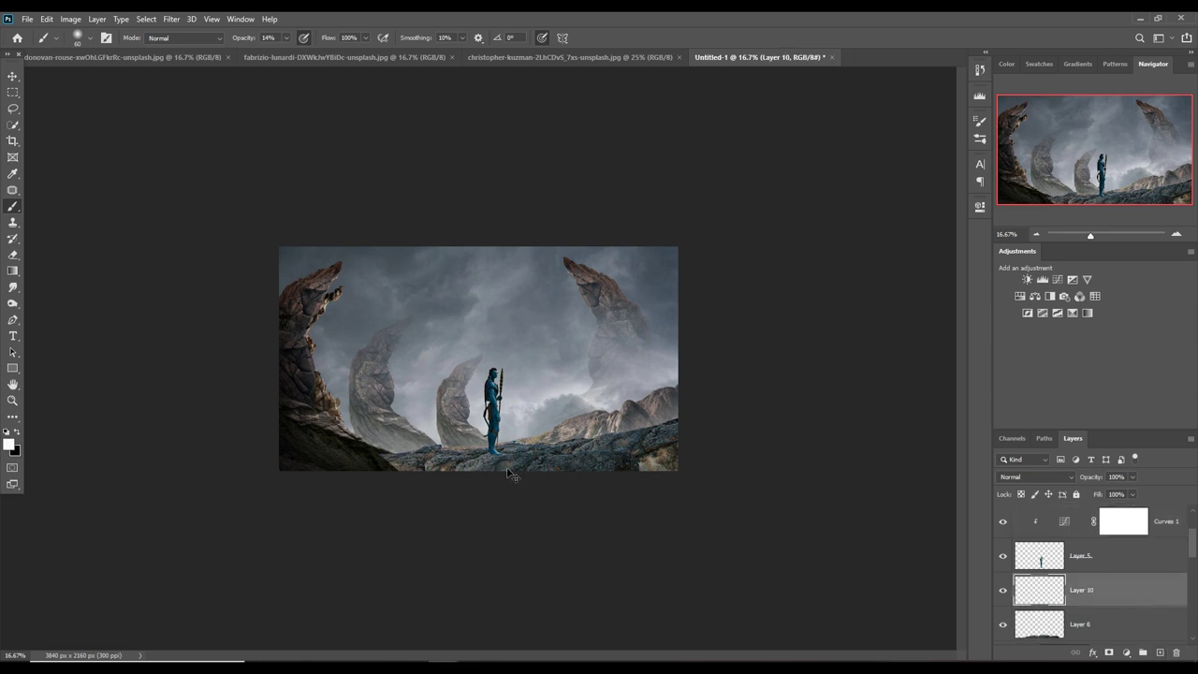
left_click(7, 434)
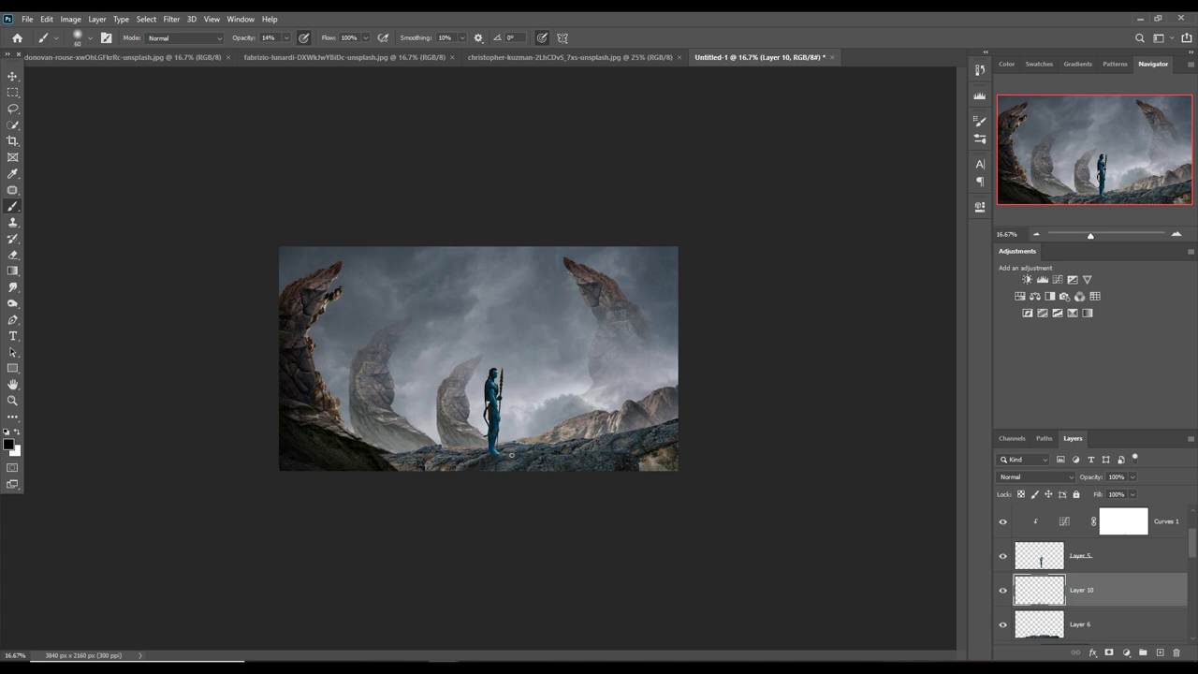
- Add Layer 11 clipped to the figure's Layer 5 and enlarge the brush to 250
left_click(1097, 559)
left_click(1160, 652)
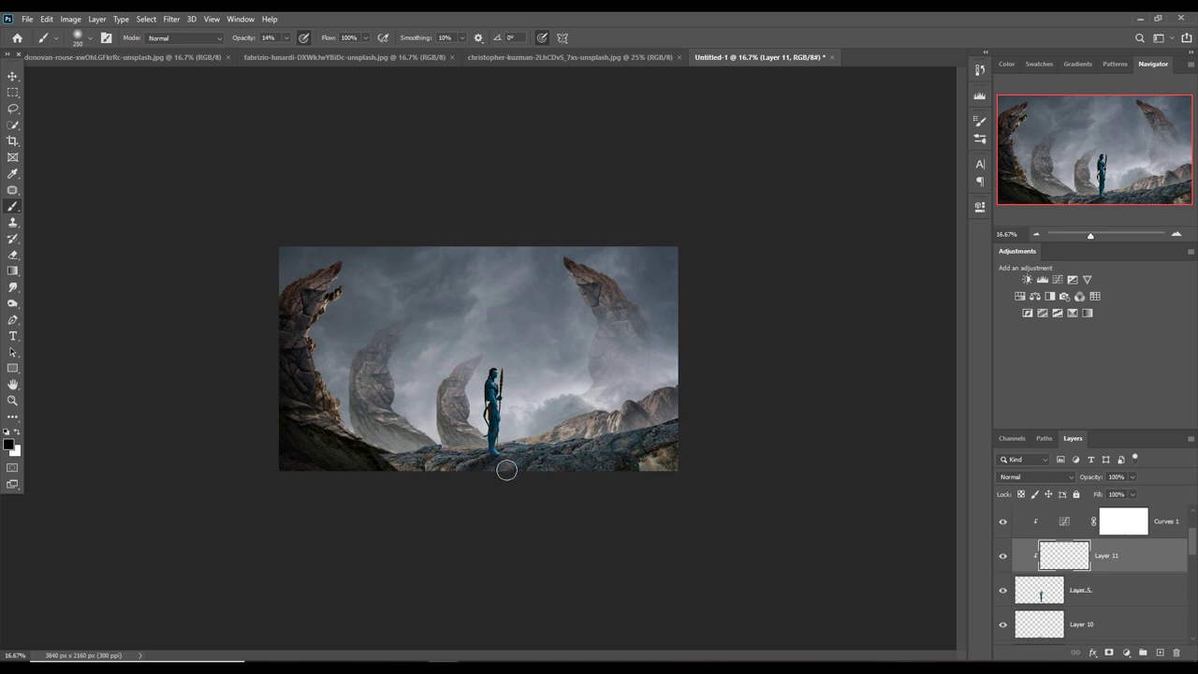
key("bracketright")
key("bracketright")
key("v")
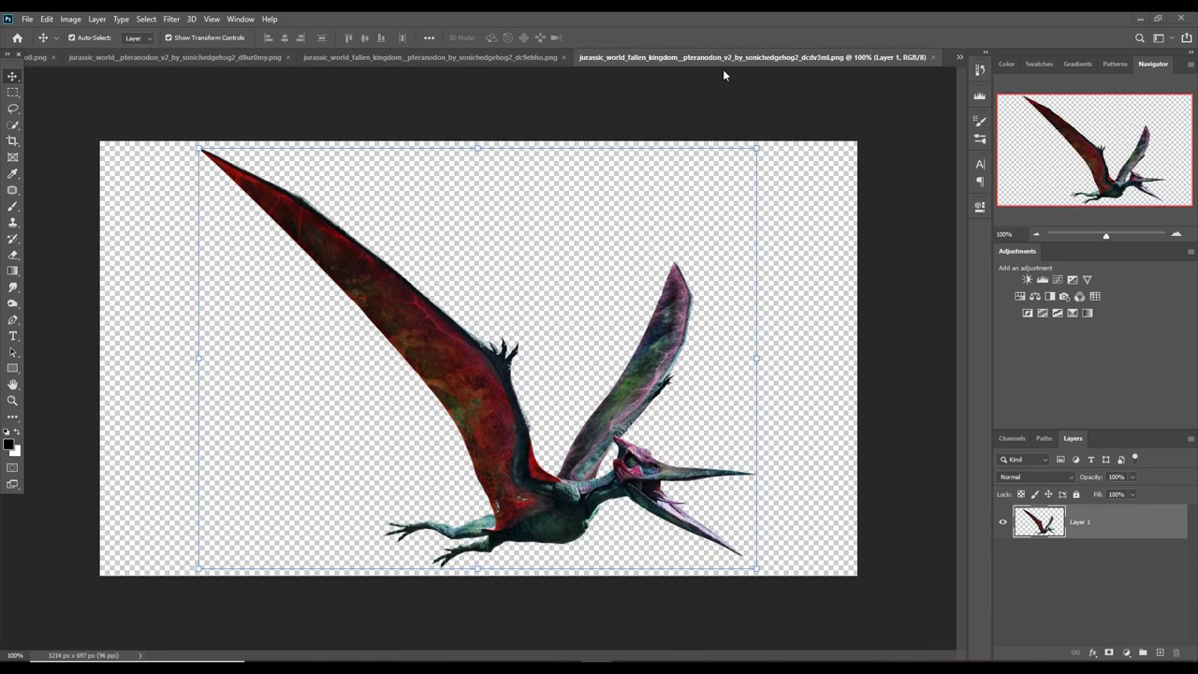
- Drag the red pteranodon into Untitled-1, shrinking it slightly and moving it left
left_click_drag(723, 57, 724, 109)
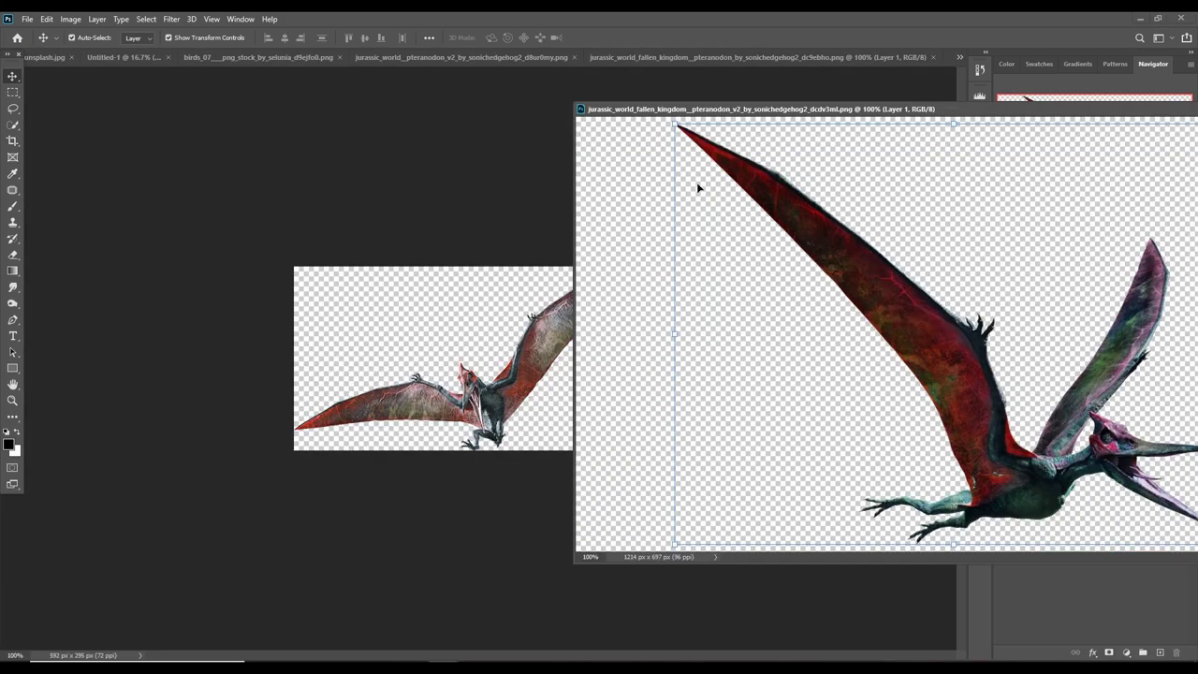
left_click(117, 57)
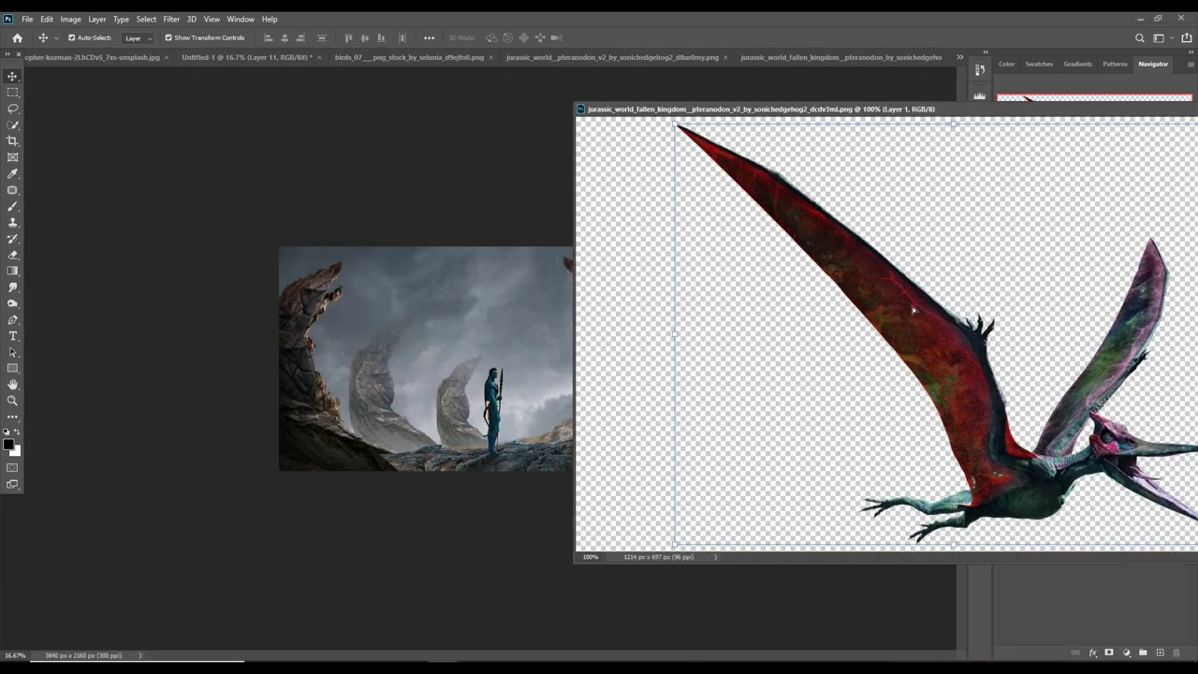
mouse_move(918, 328)
left_mouse_down()
mouse_move(394, 254)
mouse_move(463, 281)
left_mouse_up()
left_click_drag(937, 109, 655, 305)
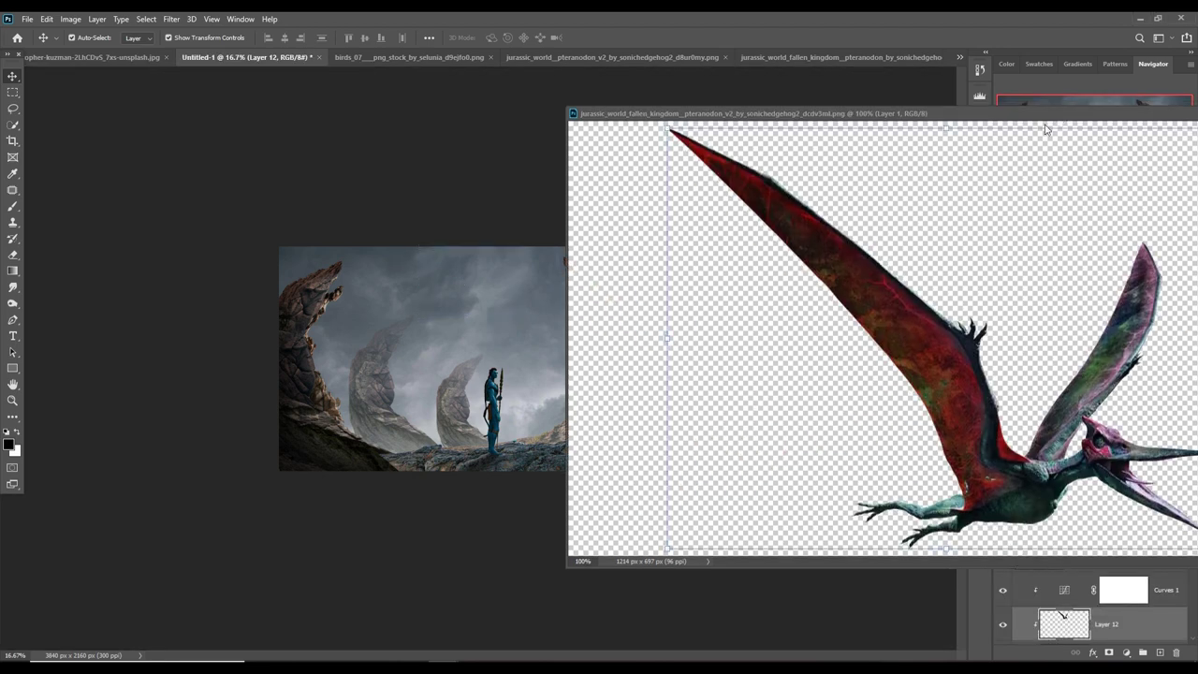
left_click(658, 304)
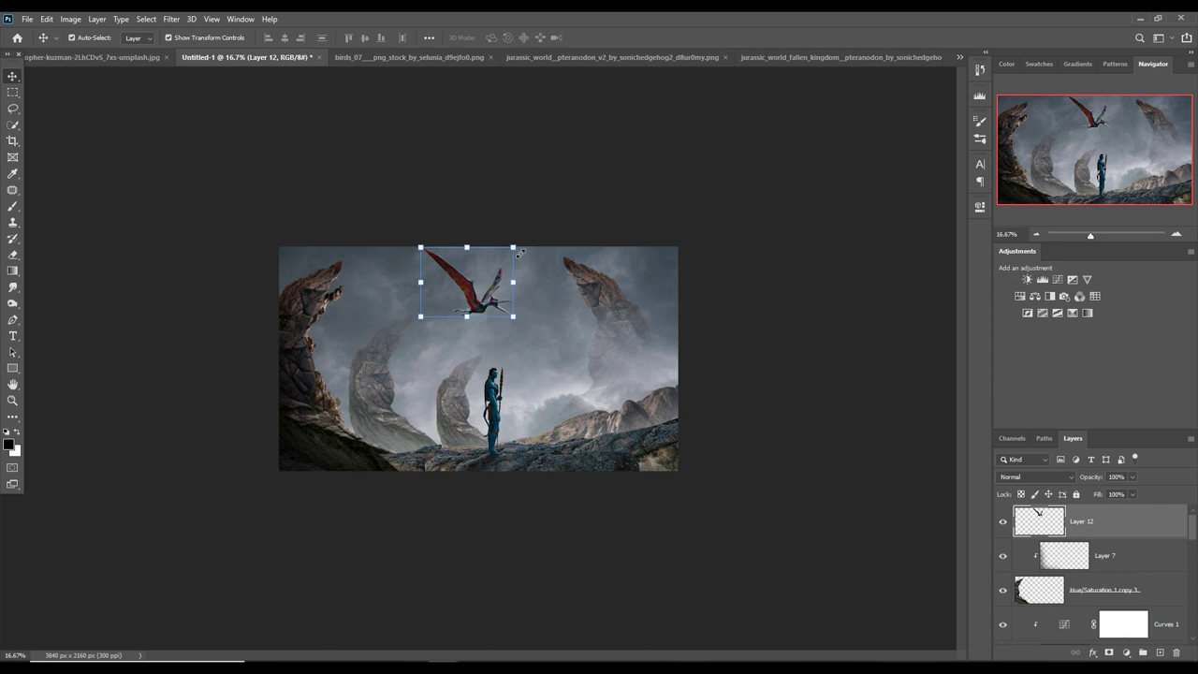
left_click_drag(521, 253, 449, 262)
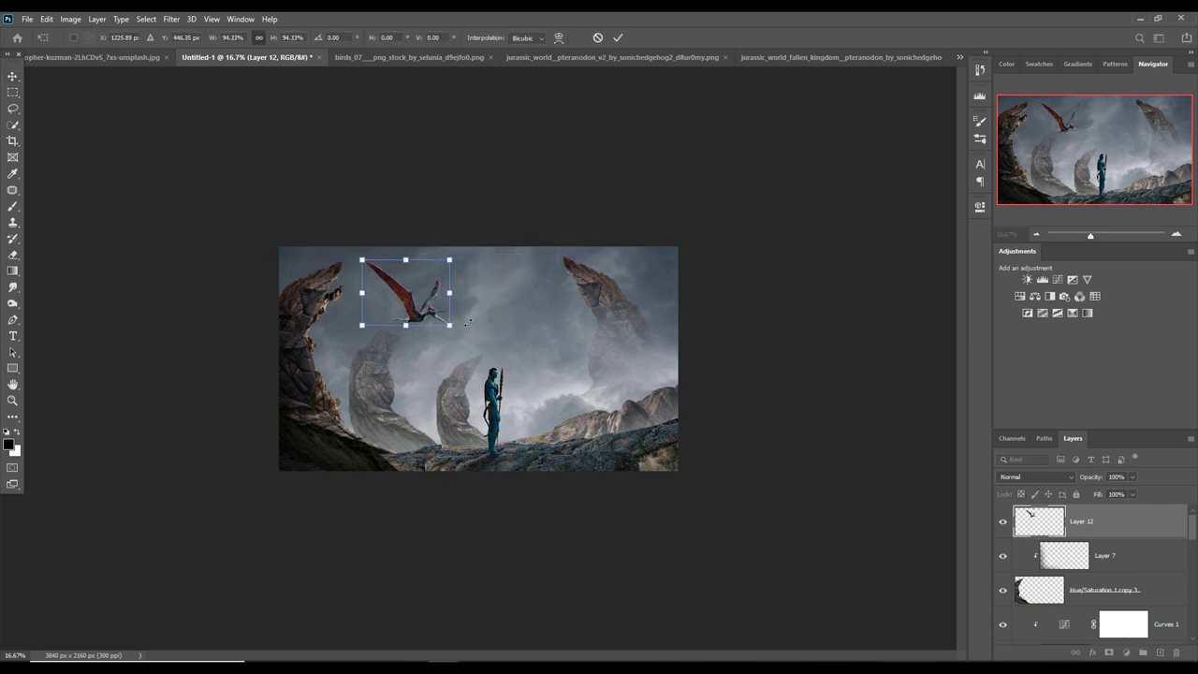
left_click(618, 38)
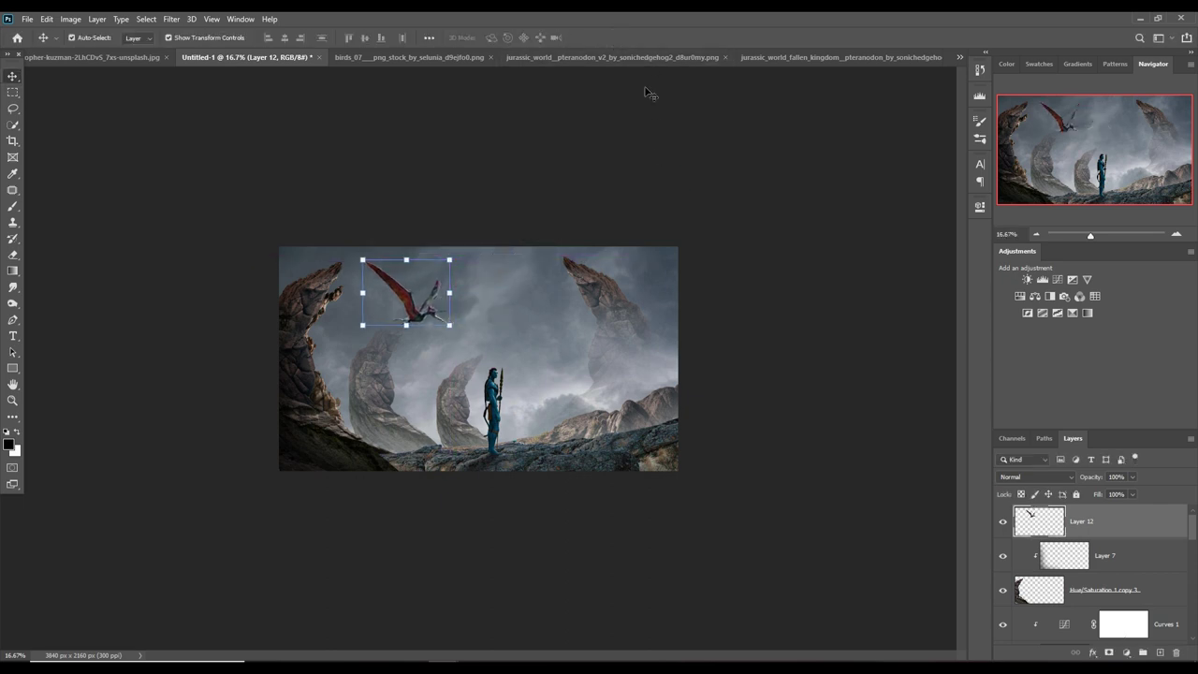
- Add a layer mask to the pteranodon and fade part of it with a 600 px brush
left_click(1110, 653)
key("b")
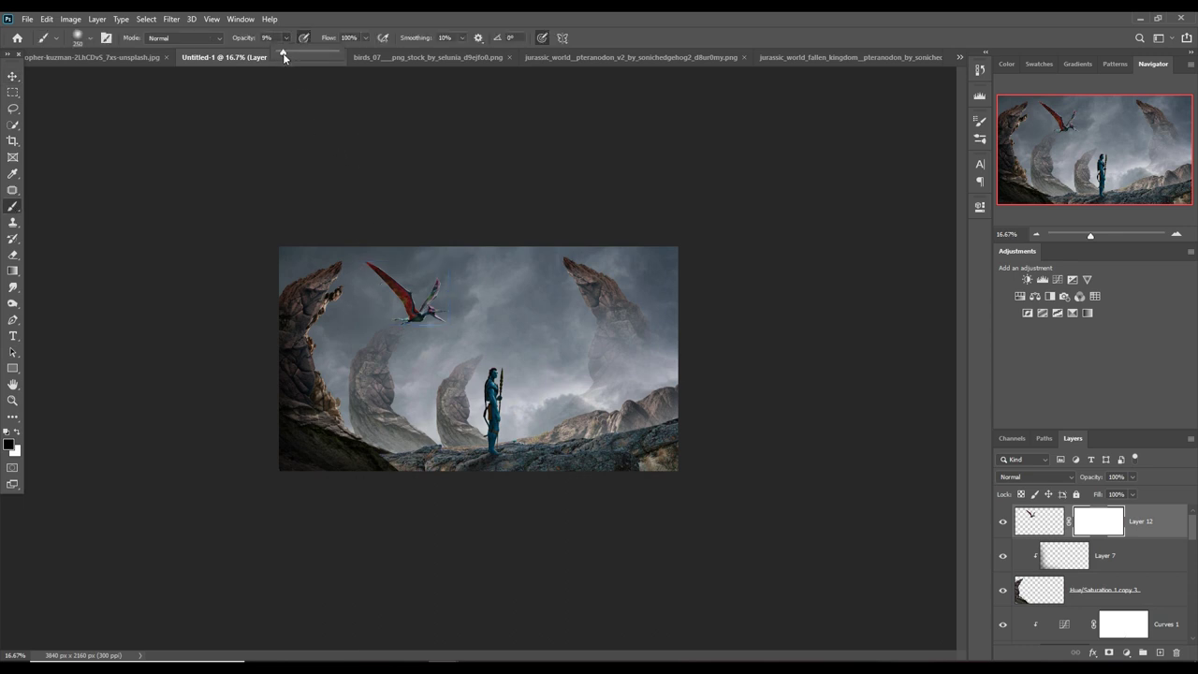
key("bracketright")
key("bracketright")
key("bracketright")
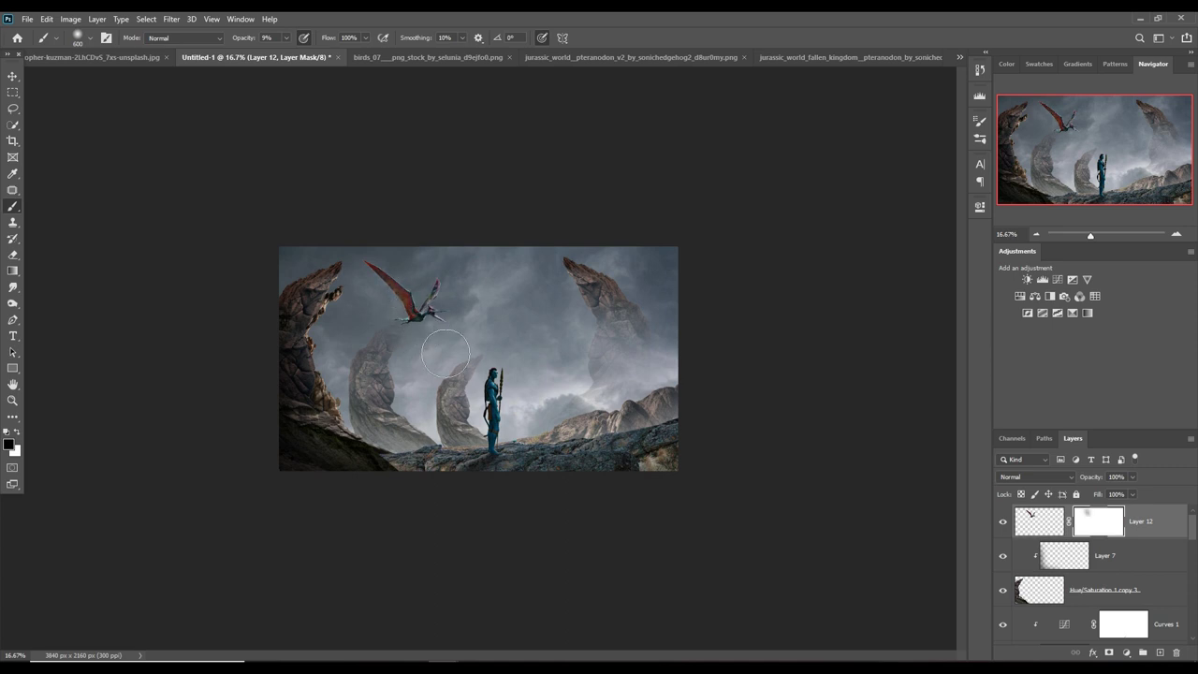
left_click_drag(470, 374, 435, 374)
- Bring the second pteranodon into the composite and scale it to about 219% beside the figure
left_click(13, 76)
left_click(828, 58)
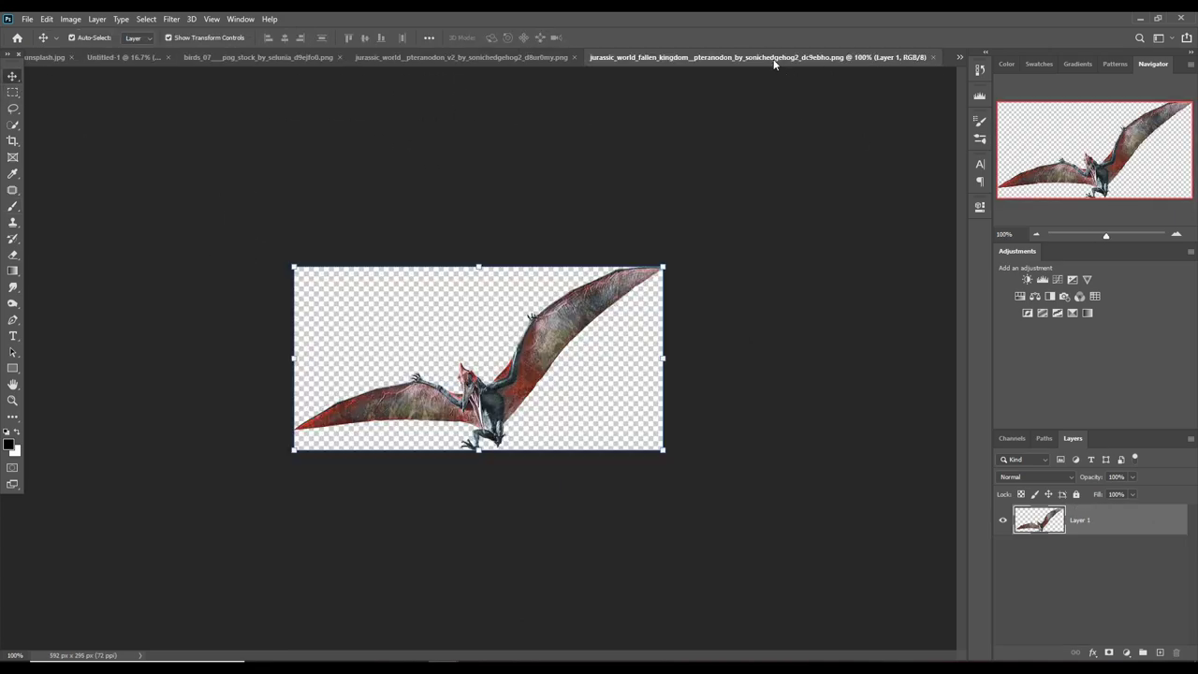
mouse_move(775, 60)
left_mouse_down()
mouse_move(769, 125)
mouse_move(964, 165)
left_mouse_up()
mouse_move(937, 272)
left_mouse_down()
mouse_move(662, 315)
mouse_move(745, 266)
left_mouse_up()
left_click(1143, 160)
mouse_move(672, 311)
left_mouse_down()
mouse_move(581, 341)
mouse_move(563, 400)
left_mouse_up()
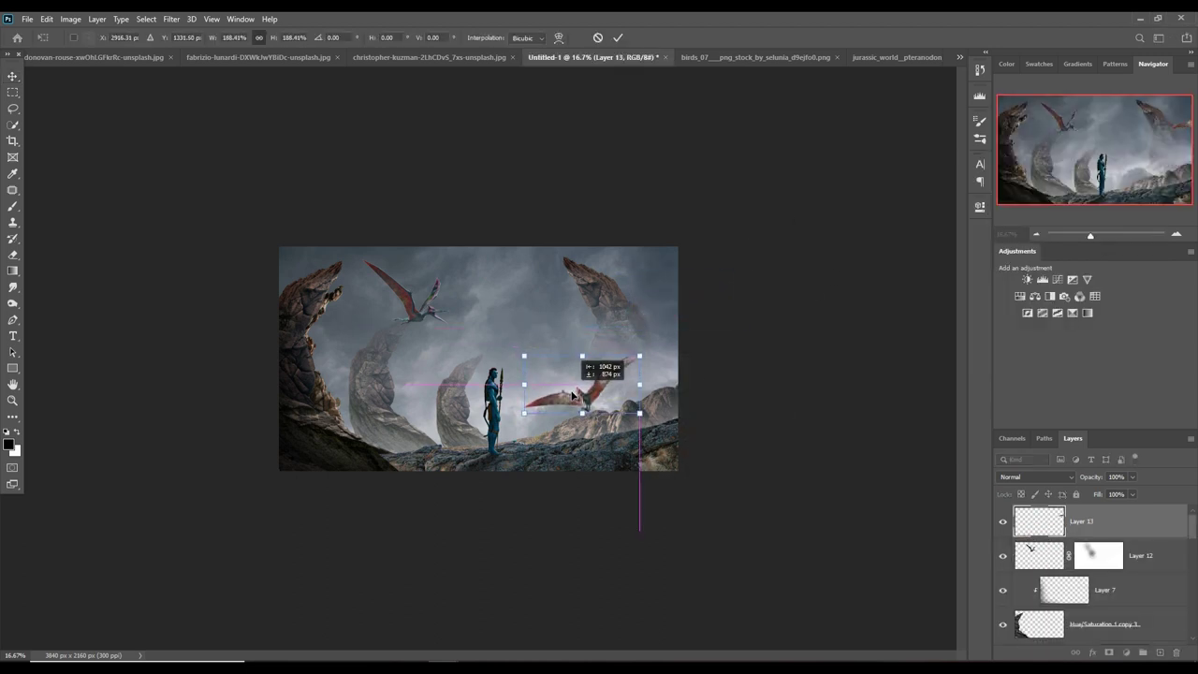
left_click_drag(646, 365, 666, 352)
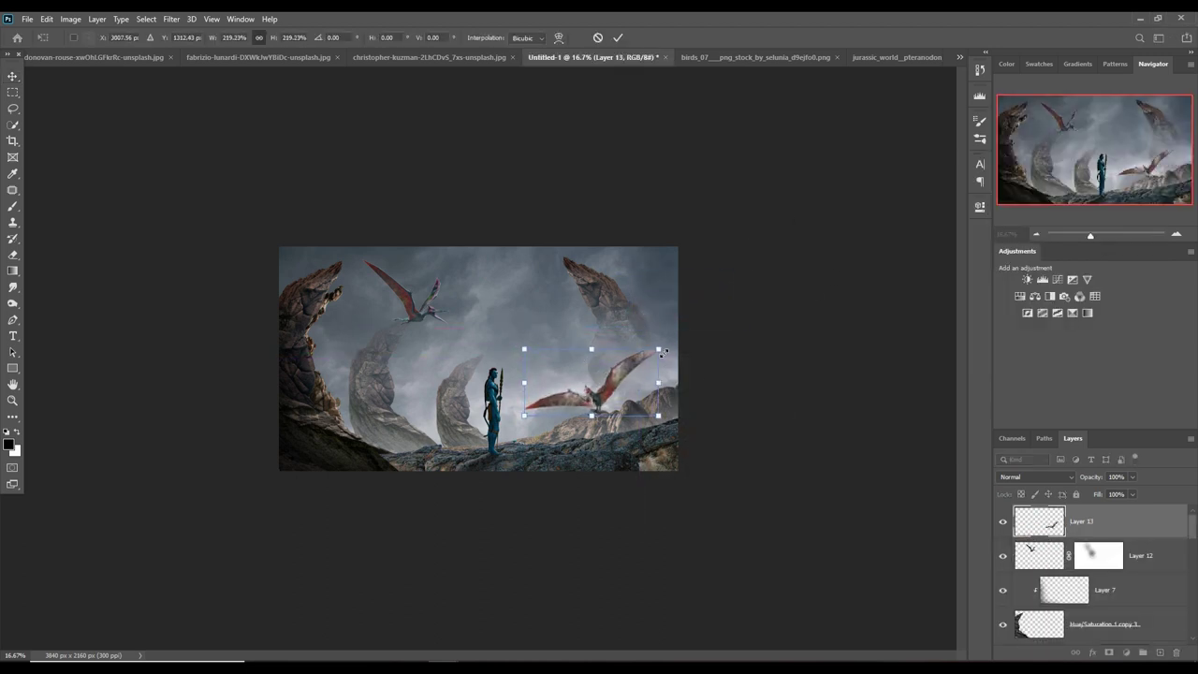
left_click_drag(594, 392, 609, 390)
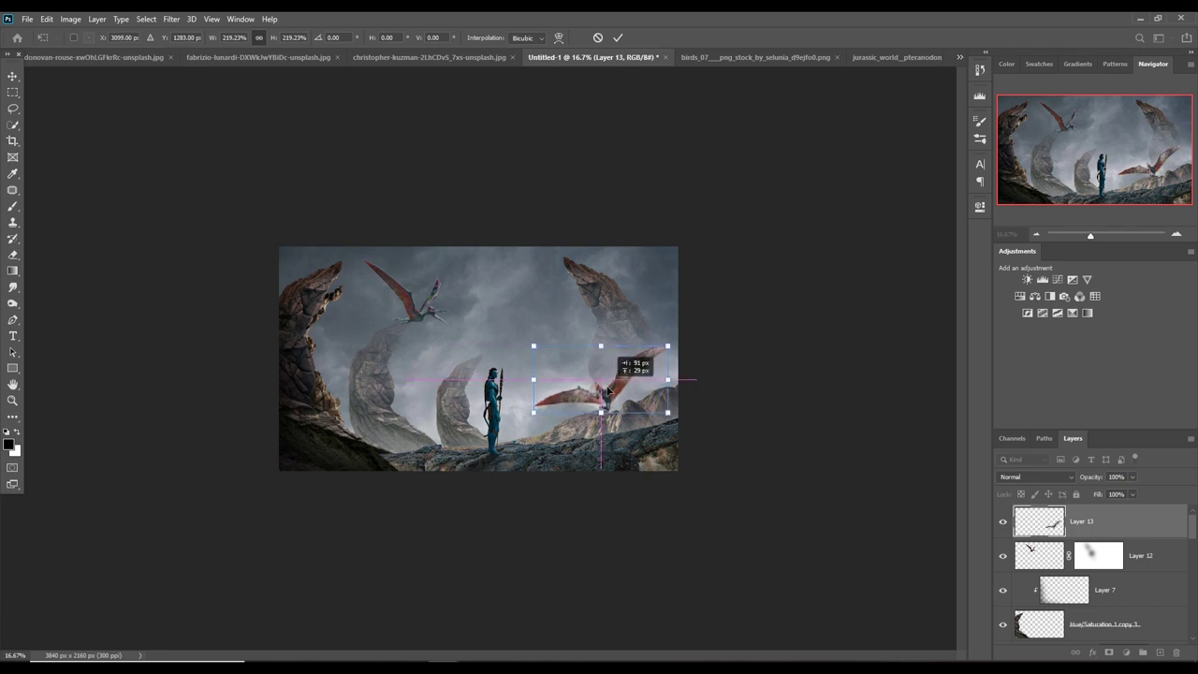
left_click(619, 39)
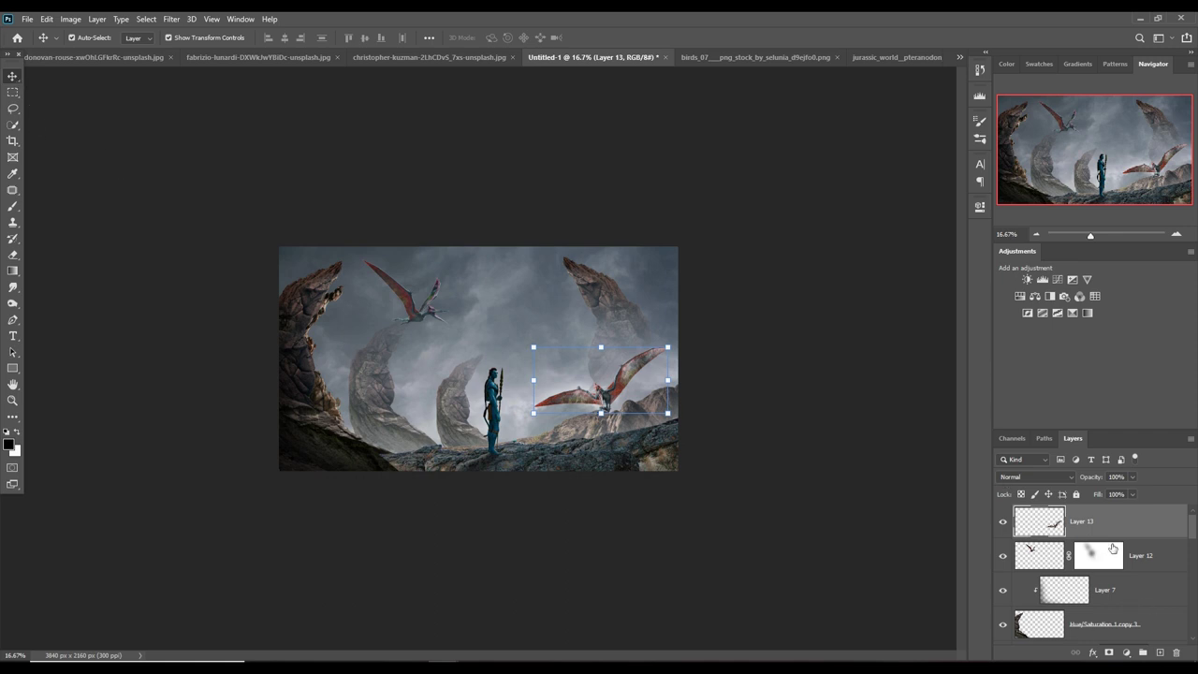
- Drag the birds_07 flock image into the composite as Layer 14
left_click(751, 57)
left_click_drag(751, 57, 776, 107)
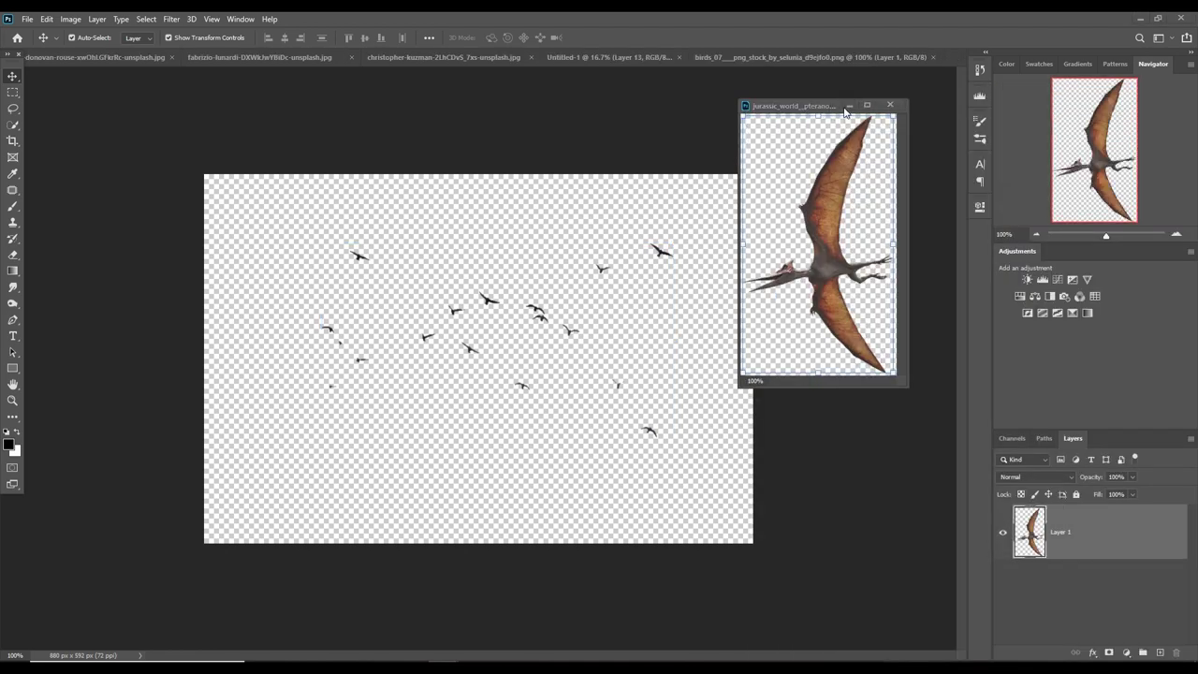
left_click_drag(778, 57, 775, 113)
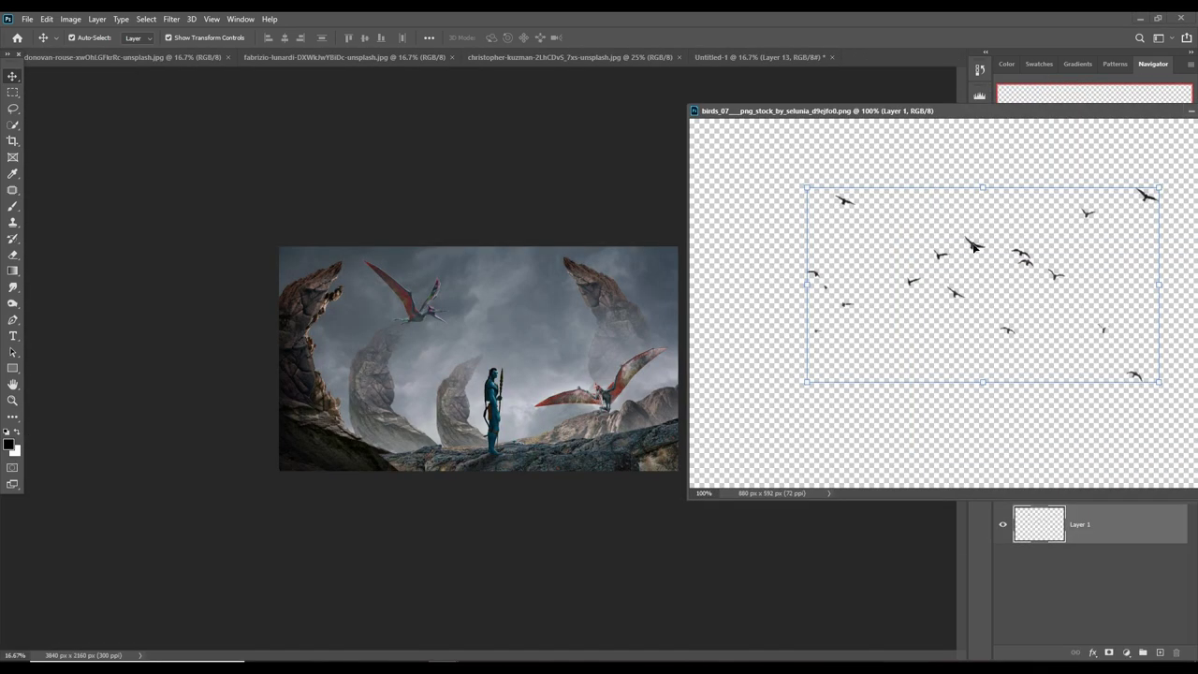
left_click_drag(974, 246, 529, 295)
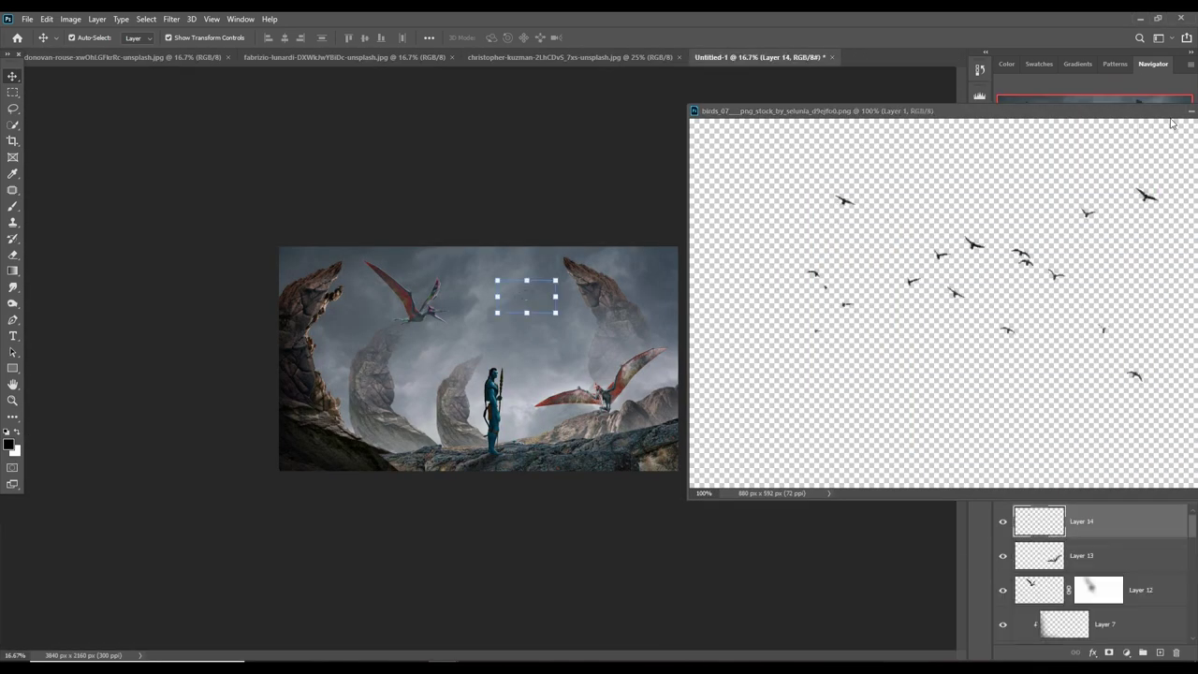
- Scale the bird flock to about 172% and position it across the upper sky
left_click(1191, 110)
left_click_drag(557, 281, 604, 253)
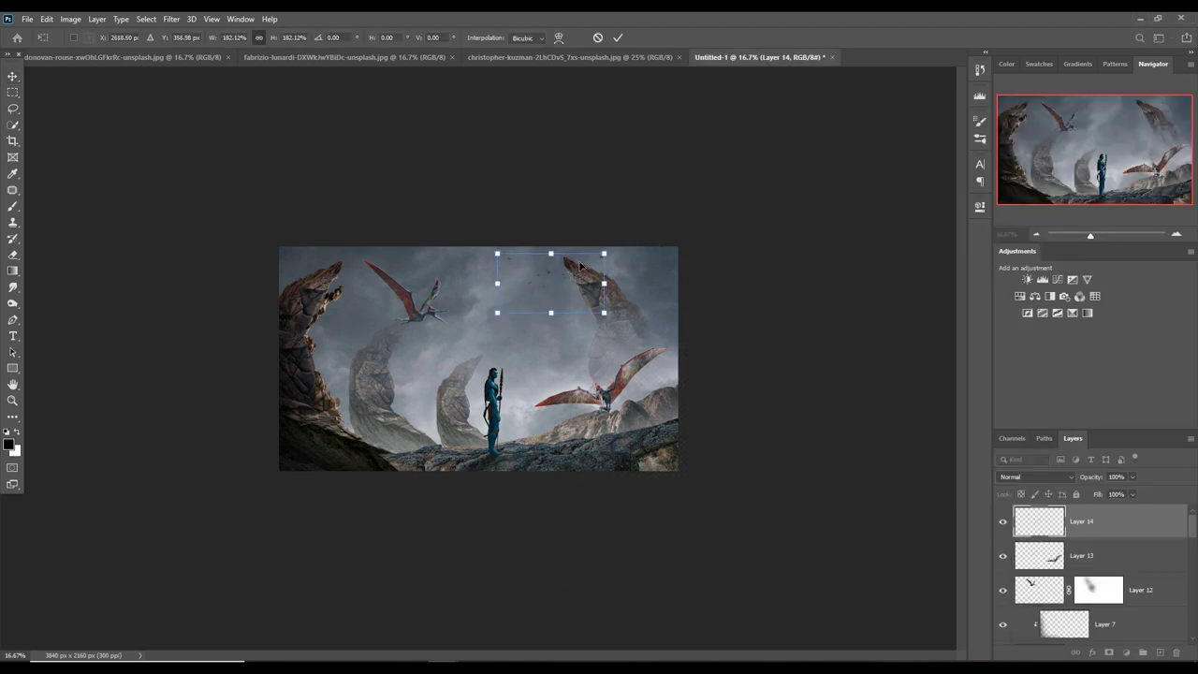
mouse_move(580, 267)
left_mouse_down()
mouse_move(540, 271)
mouse_move(556, 283)
left_mouse_up()
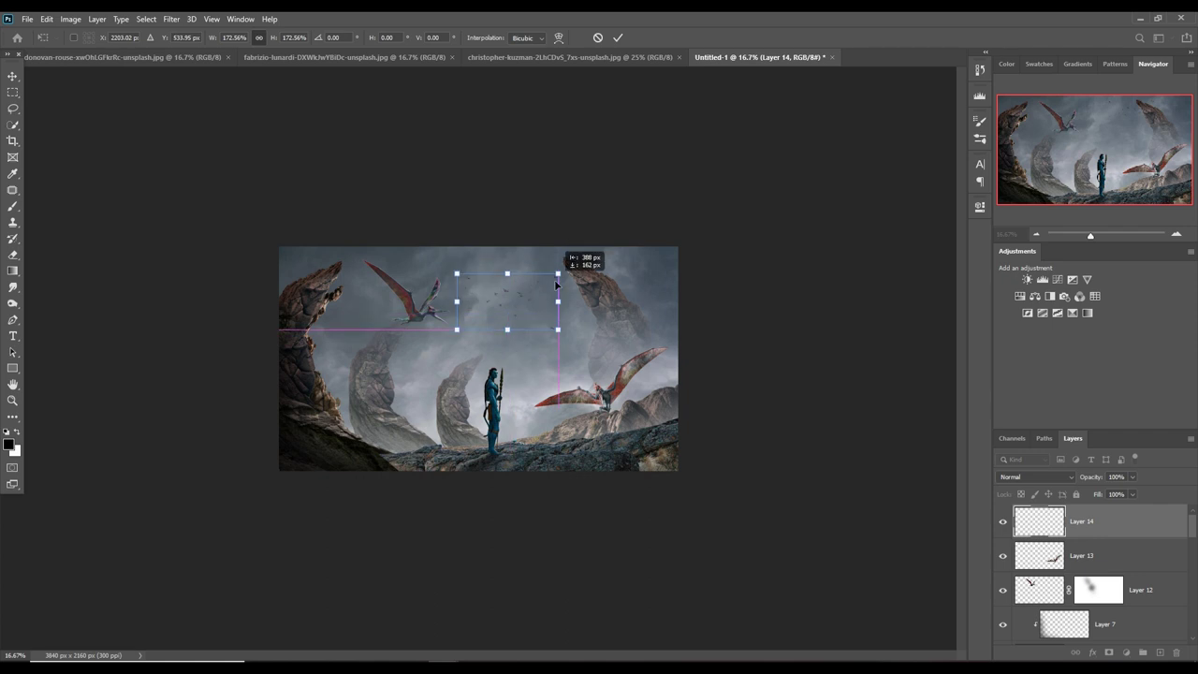
key("Return")
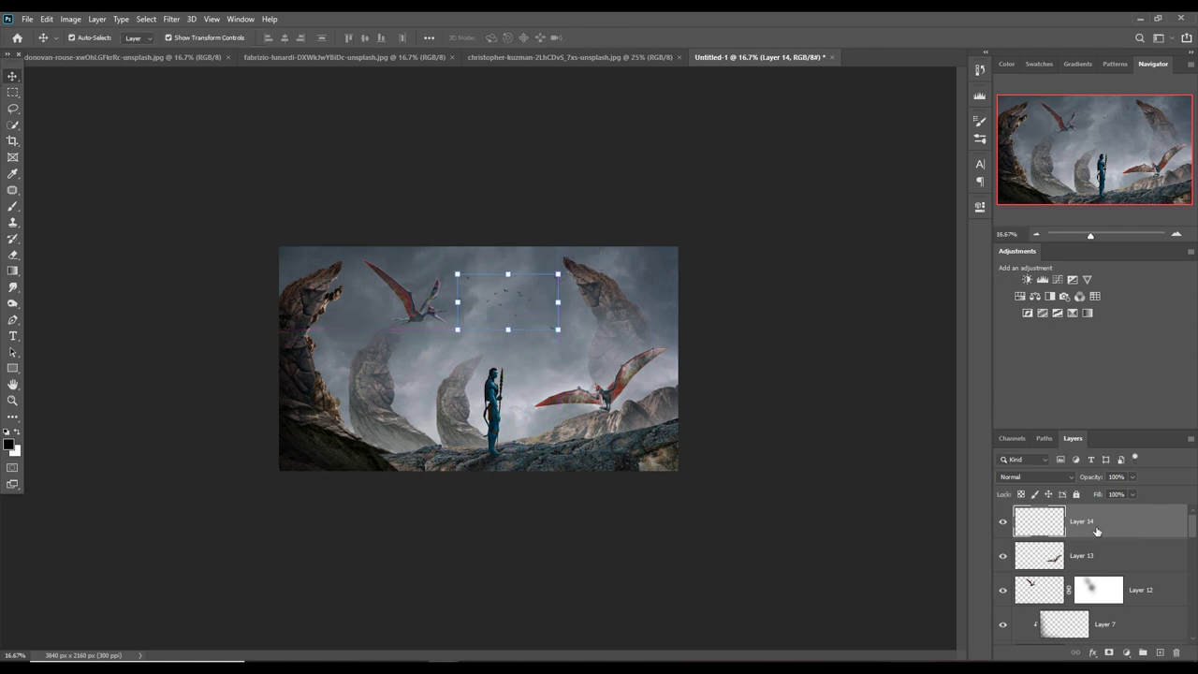
- Add an Exposure adjustment set to +16.67, then bring up the mountain landscape image
left_click(1135, 656)
left_click(1133, 657)
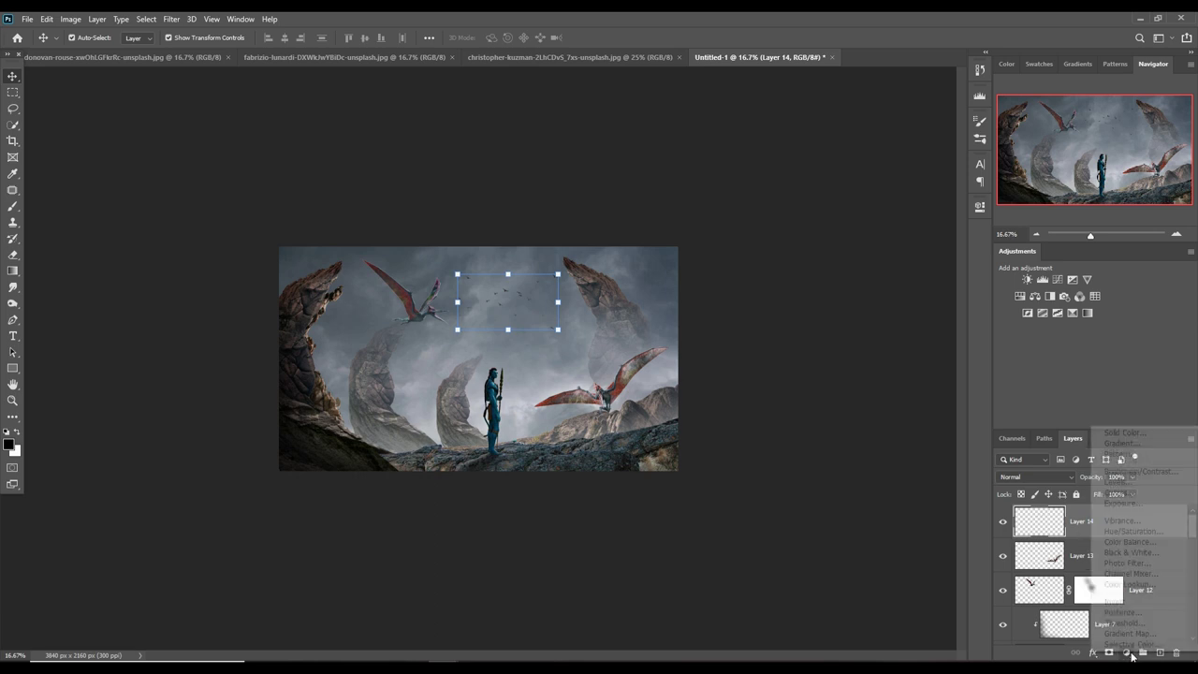
left_click(1131, 504)
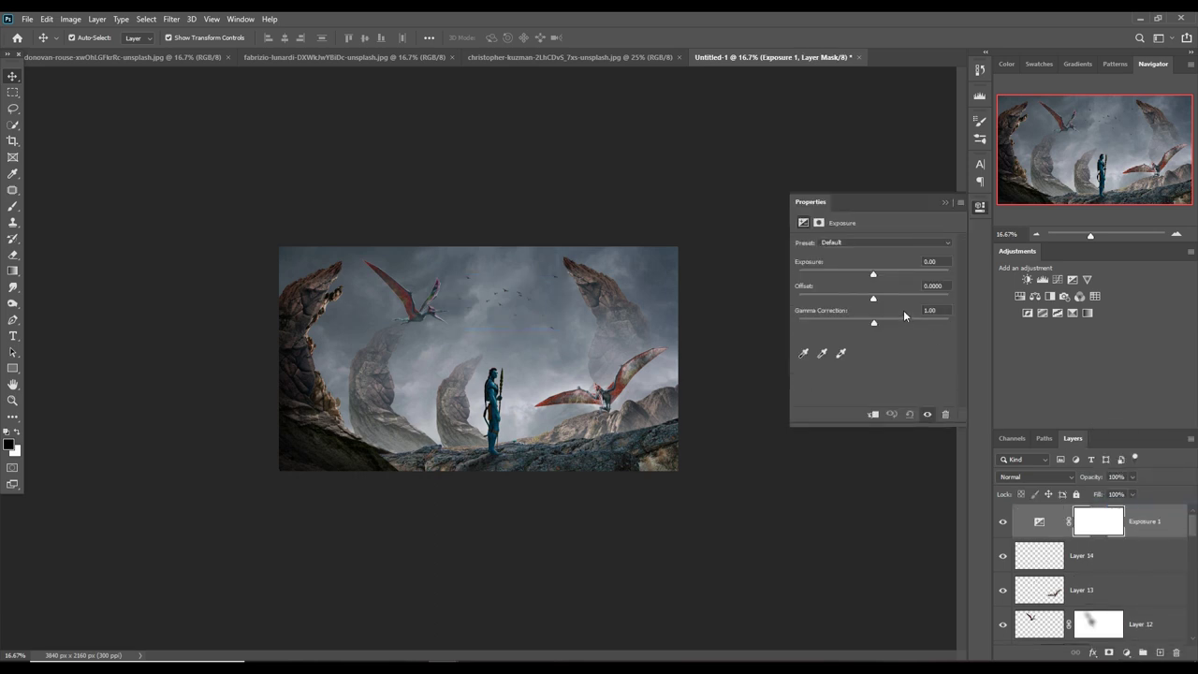
left_click_drag(874, 278, 943, 278)
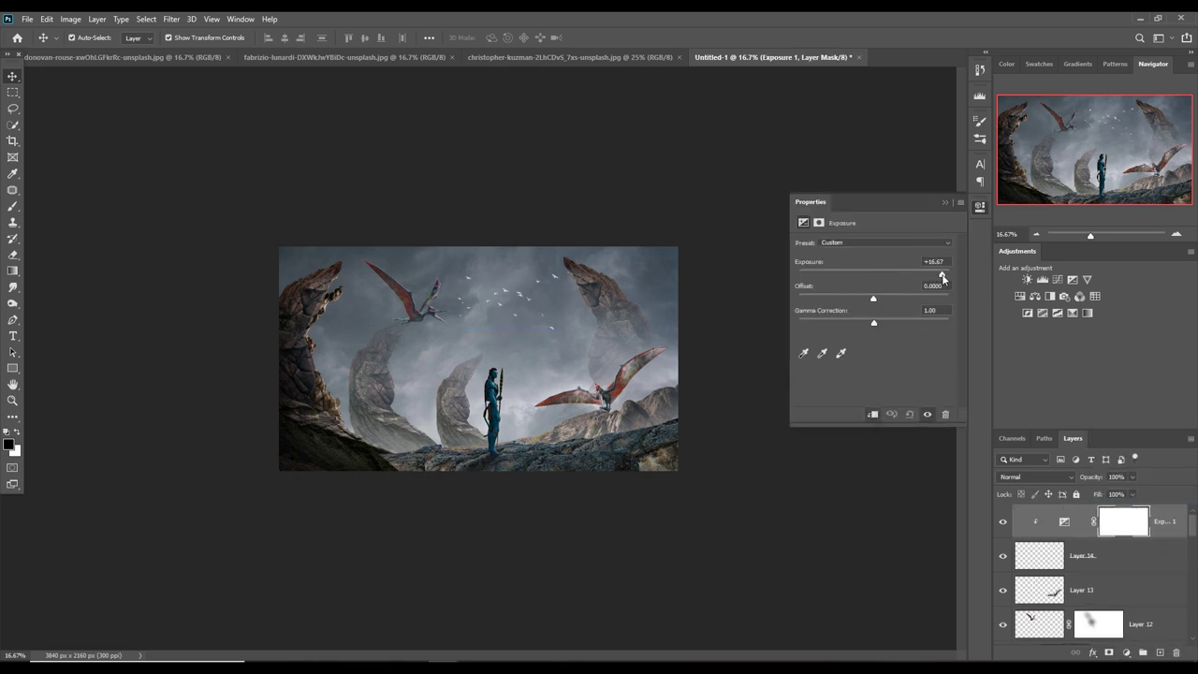
left_click(942, 202)
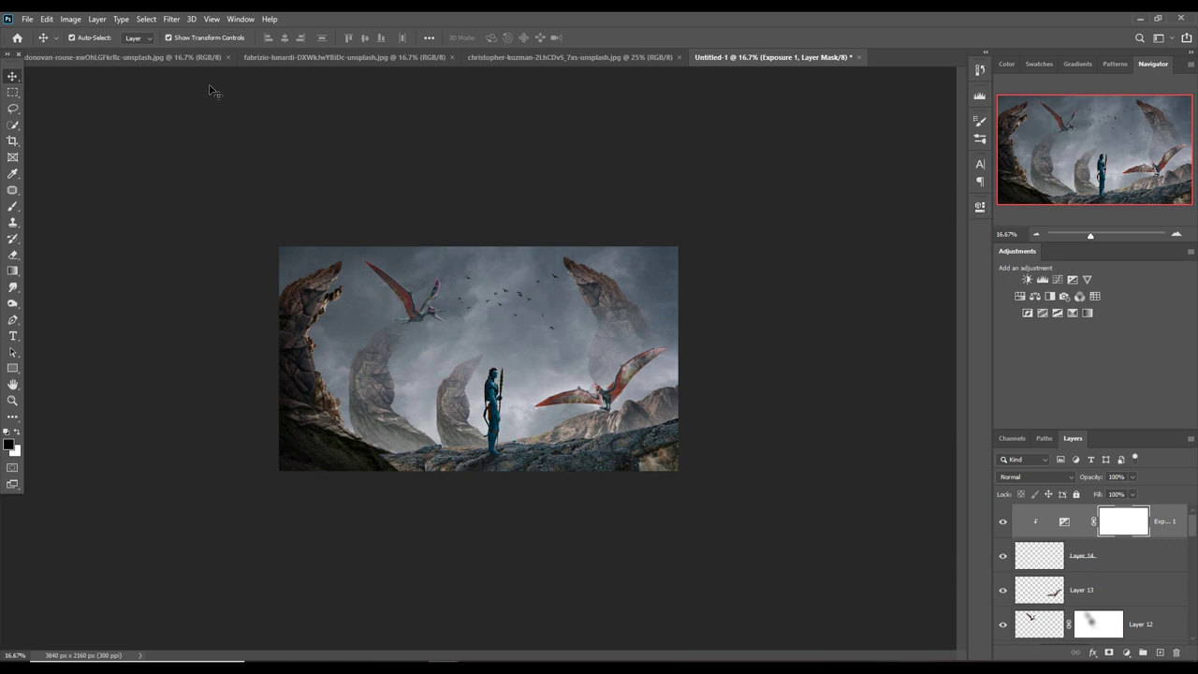
left_click(79, 58)
left_click(391, 58)
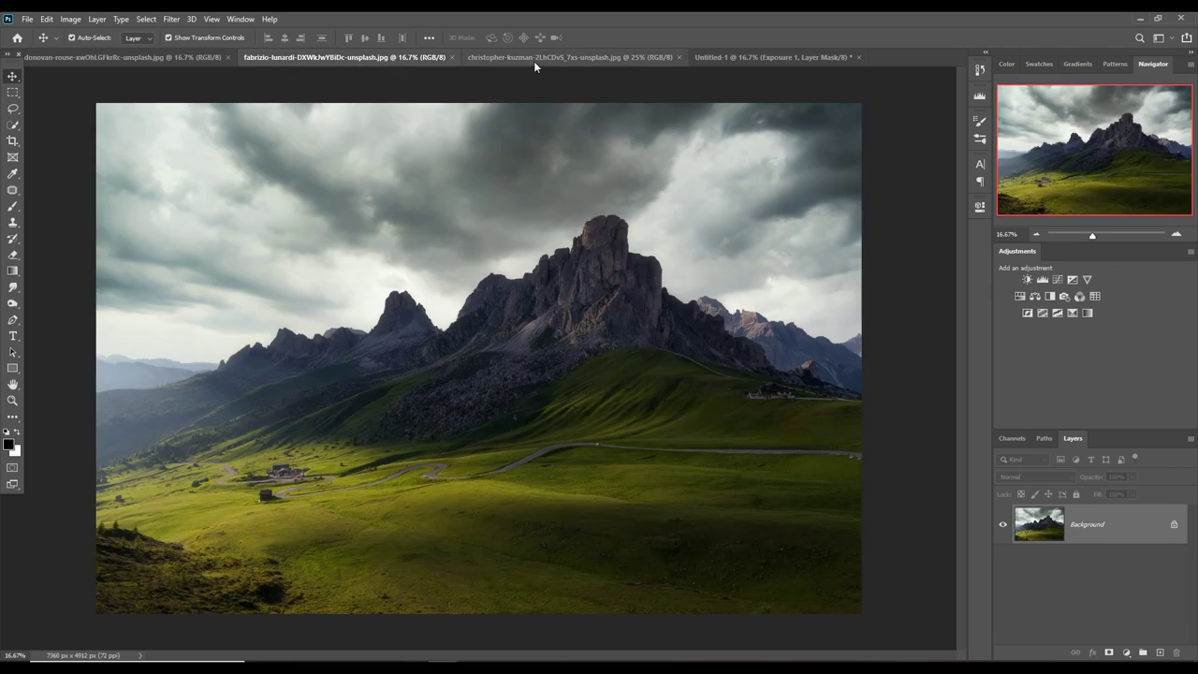
- Return to the Untitled-1 composite and scroll the Layers panel to locate rock Layer 6
left_click(533, 58)
left_click(732, 58)
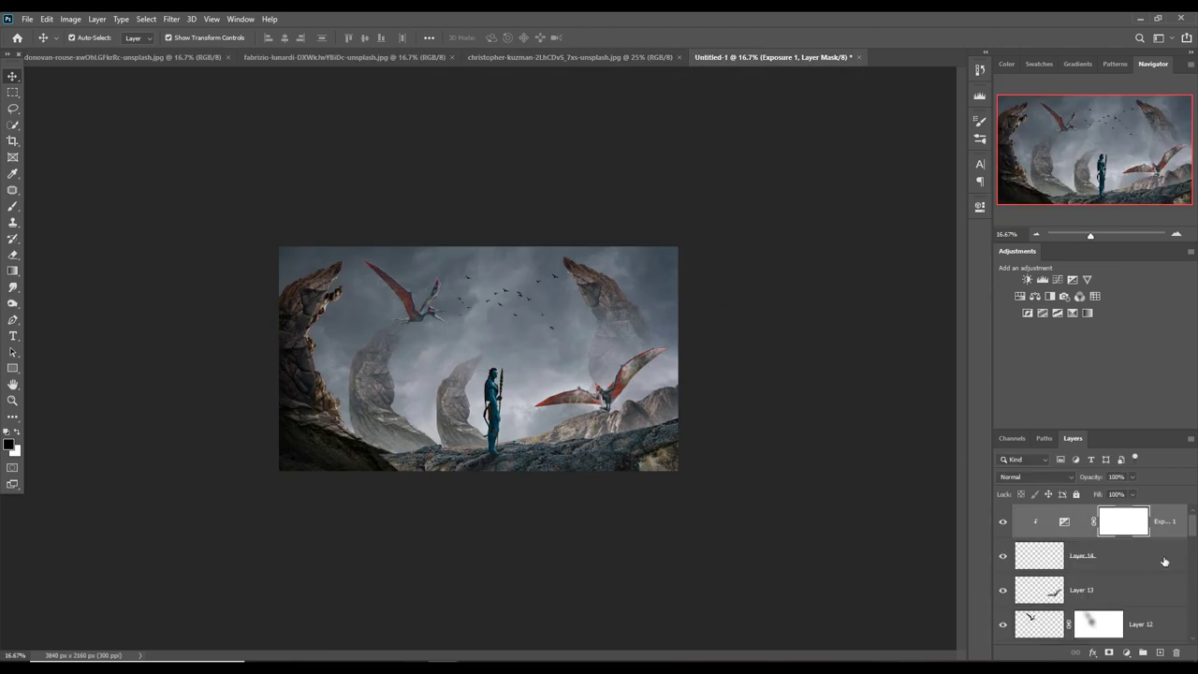
left_click(629, 463)
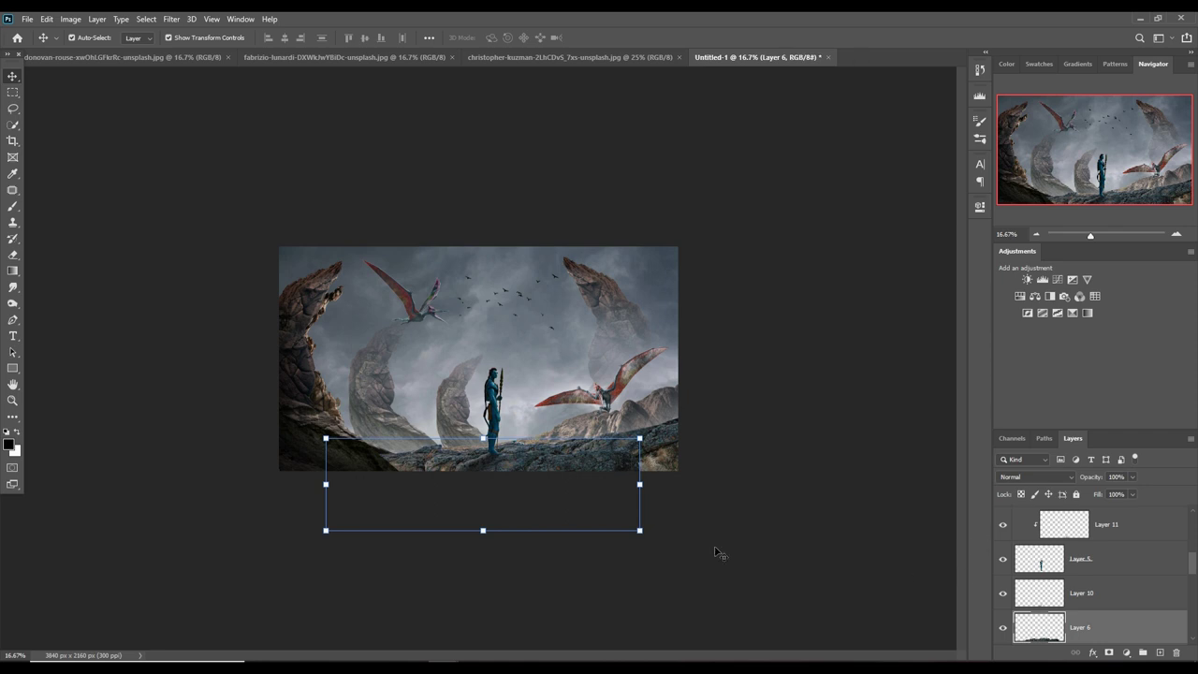
scroll(1107, 594, "down", 1)
scroll(1126, 602, "down", 1)
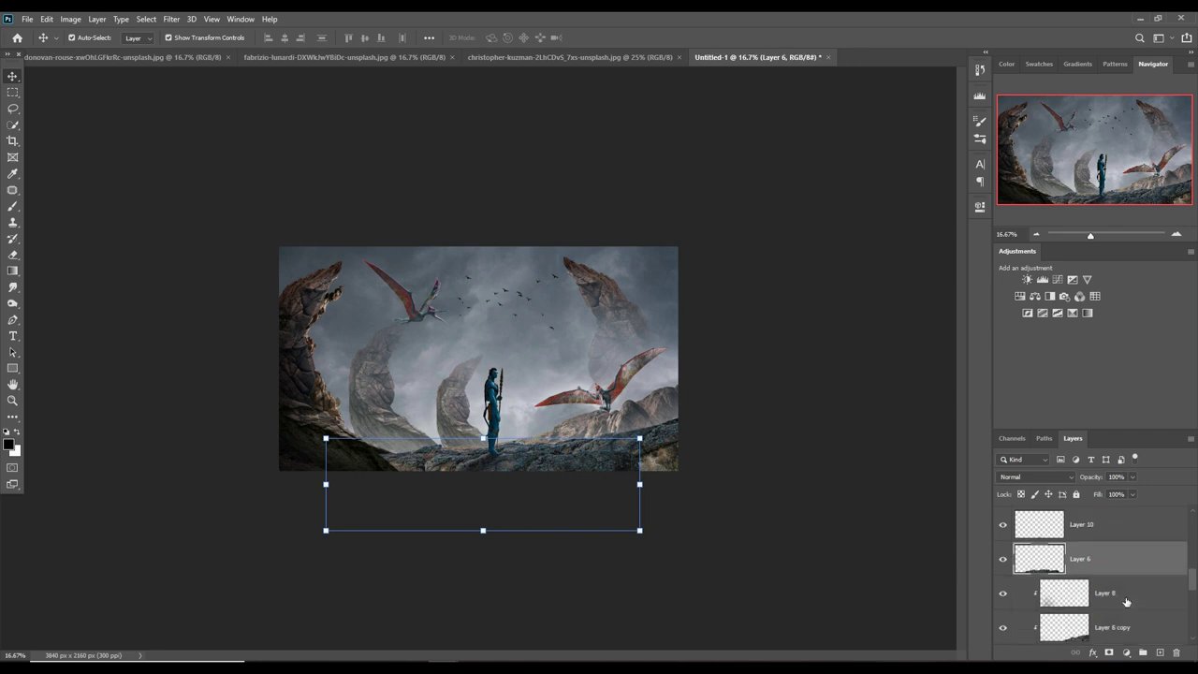
scroll(1126, 602, "down", 1)
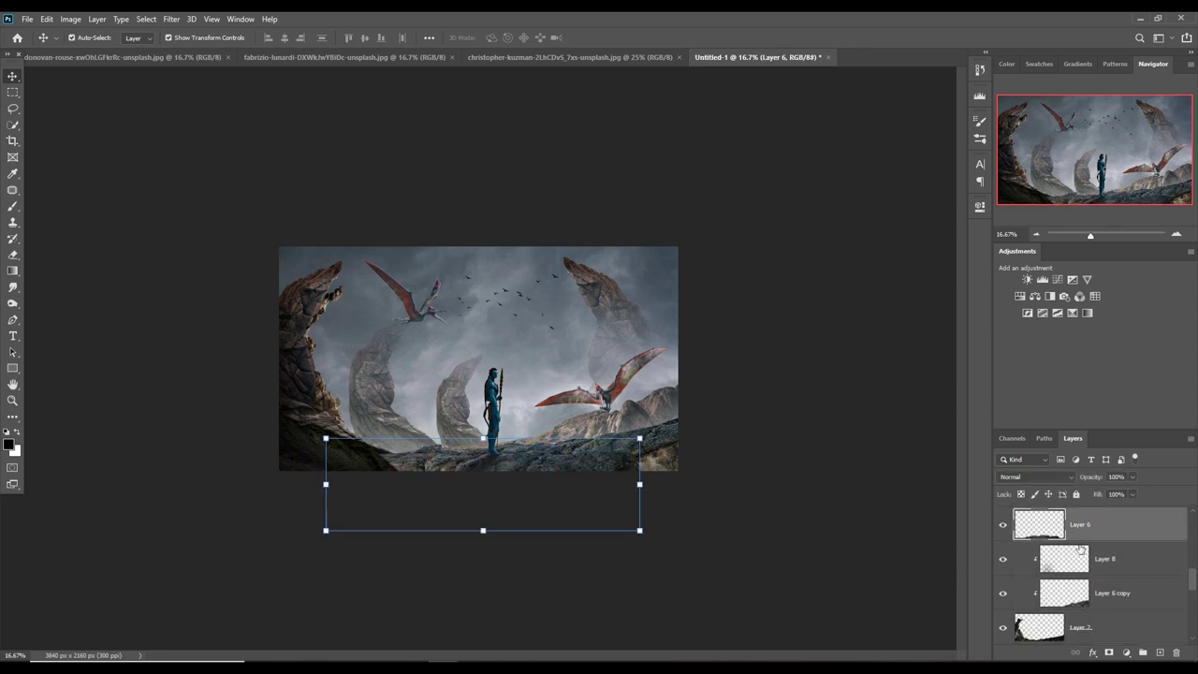
scroll(1109, 560, "up", 2)
scroll(1110, 560, "down", 1)
scroll(1108, 562, "down", 1)
scroll(1106, 563, "down", 1)
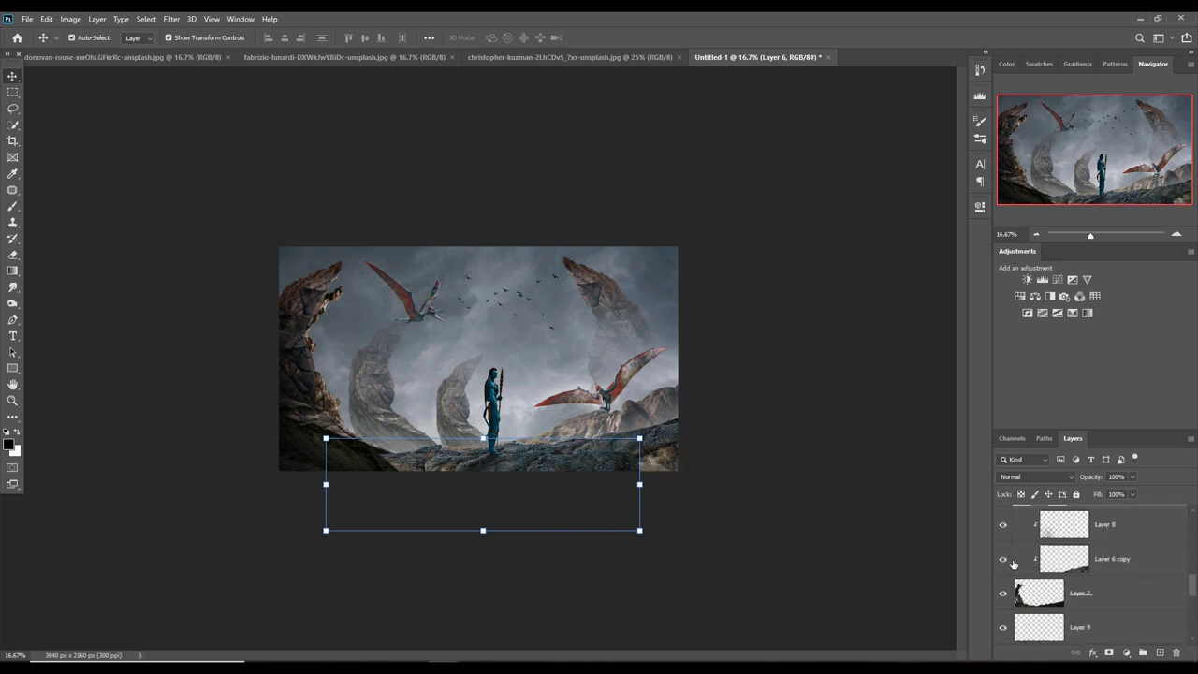
scroll(1161, 574, "up", 1)
- Inspect Layers 8 and 2, then add new Layer 15 directly below Layer 6
left_click(1134, 566)
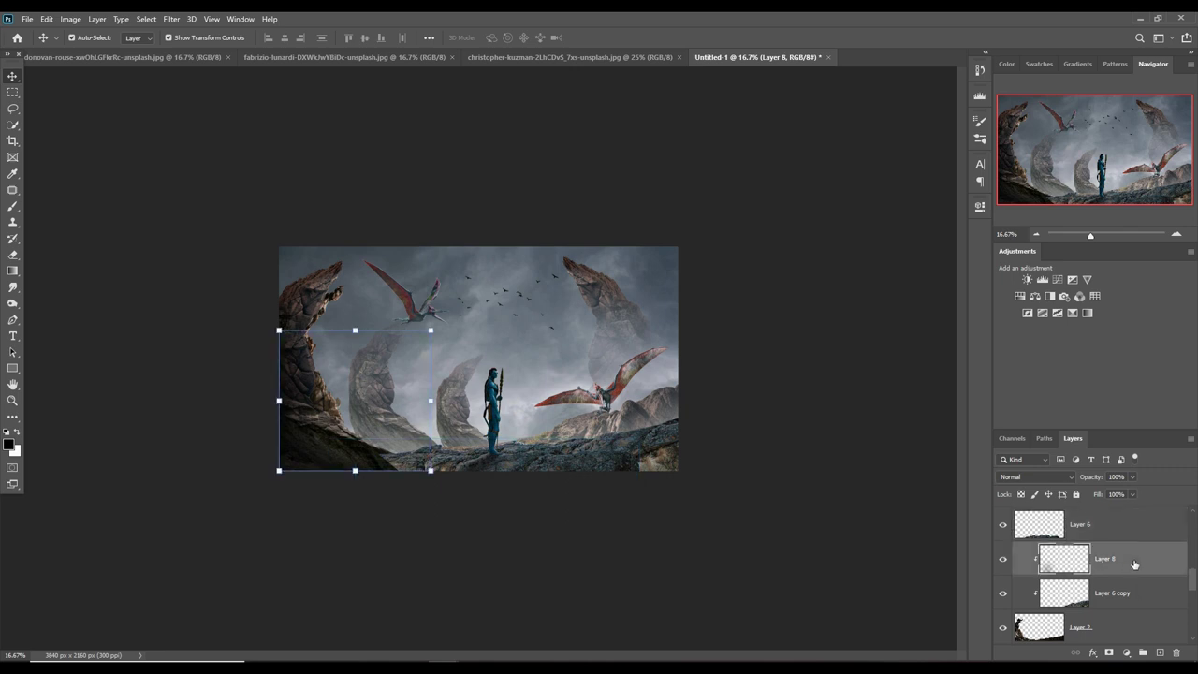
left_click(1134, 628)
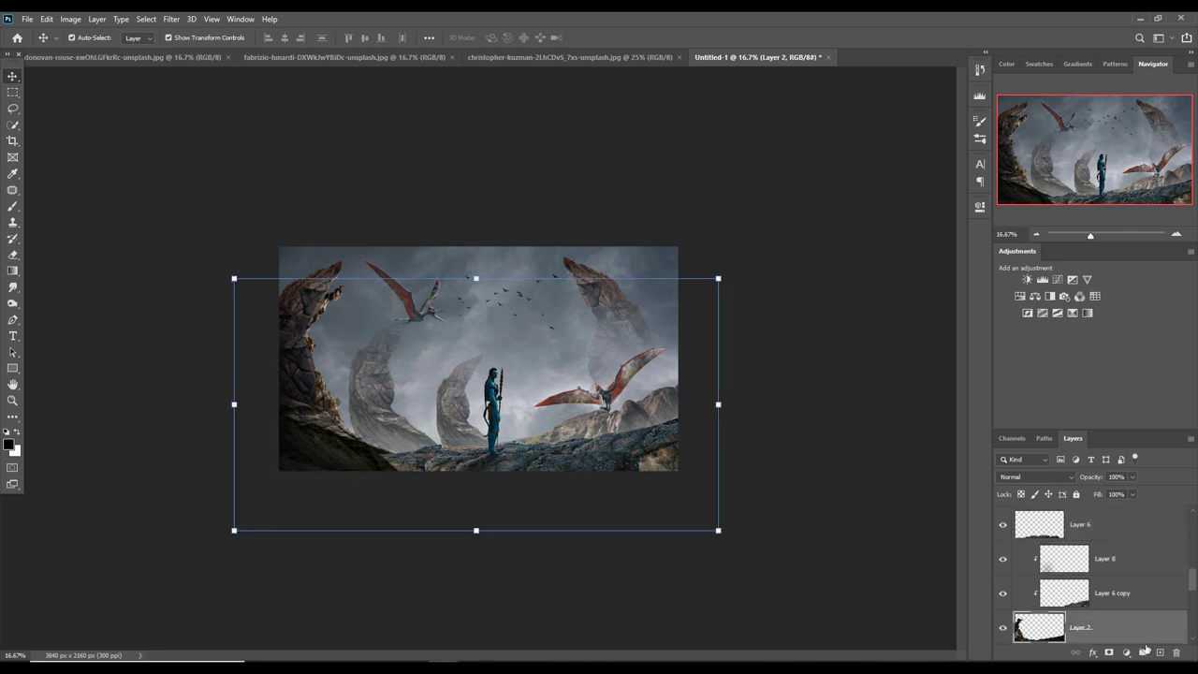
left_click(1116, 532)
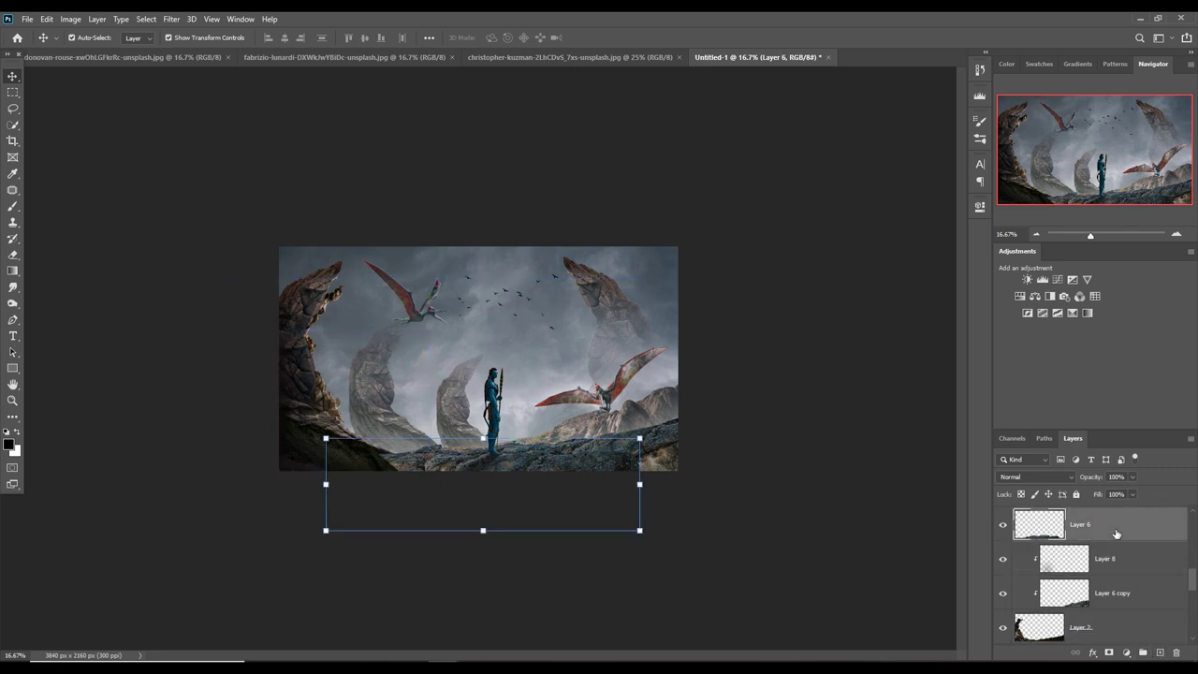
left_click(1160, 653, "ctrl")
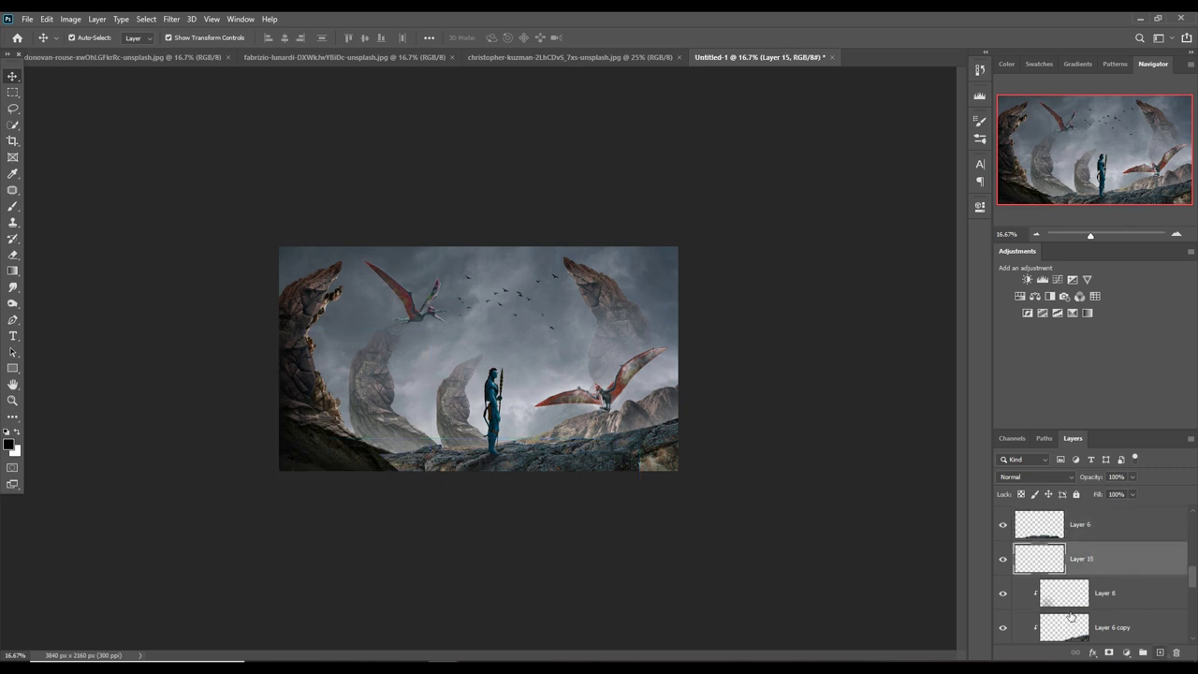
- Paint white light along the rock's bottom edge on Layer 15, then add Layer 16 clipped to Layer 6 for black shading
left_click(12, 206)
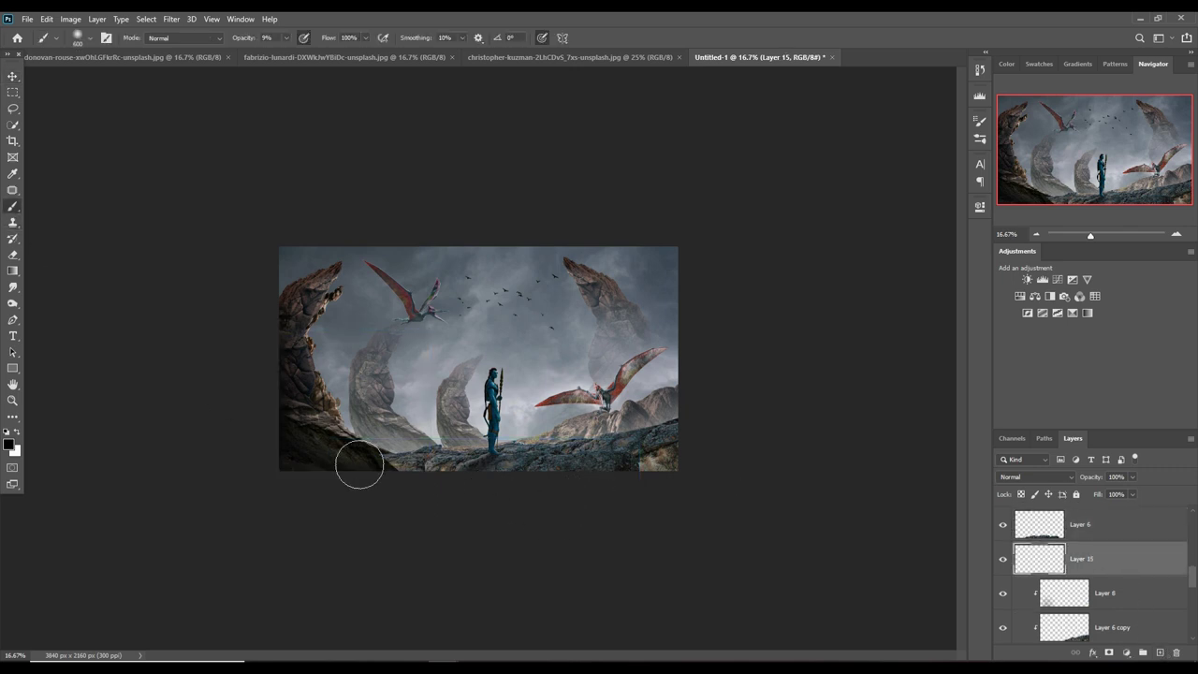
left_click(17, 432)
mouse_move(573, 495)
left_mouse_down()
mouse_move(631, 487)
mouse_move(545, 479)
mouse_move(639, 490)
left_mouse_up()
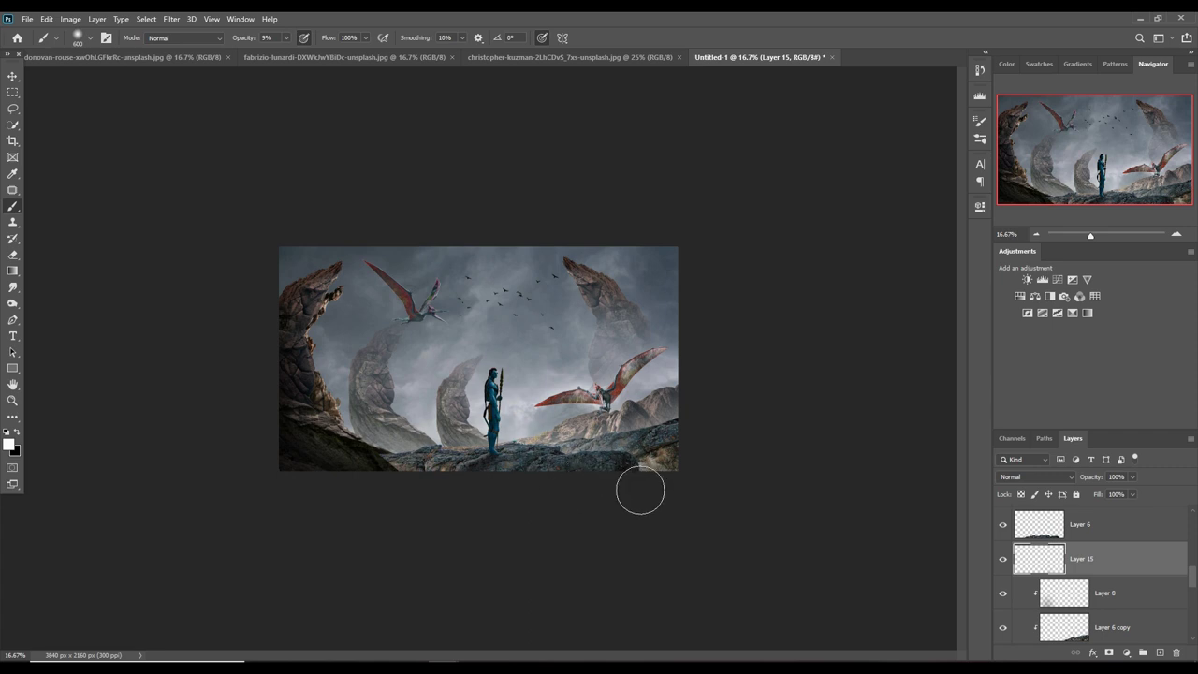
left_click(1135, 539)
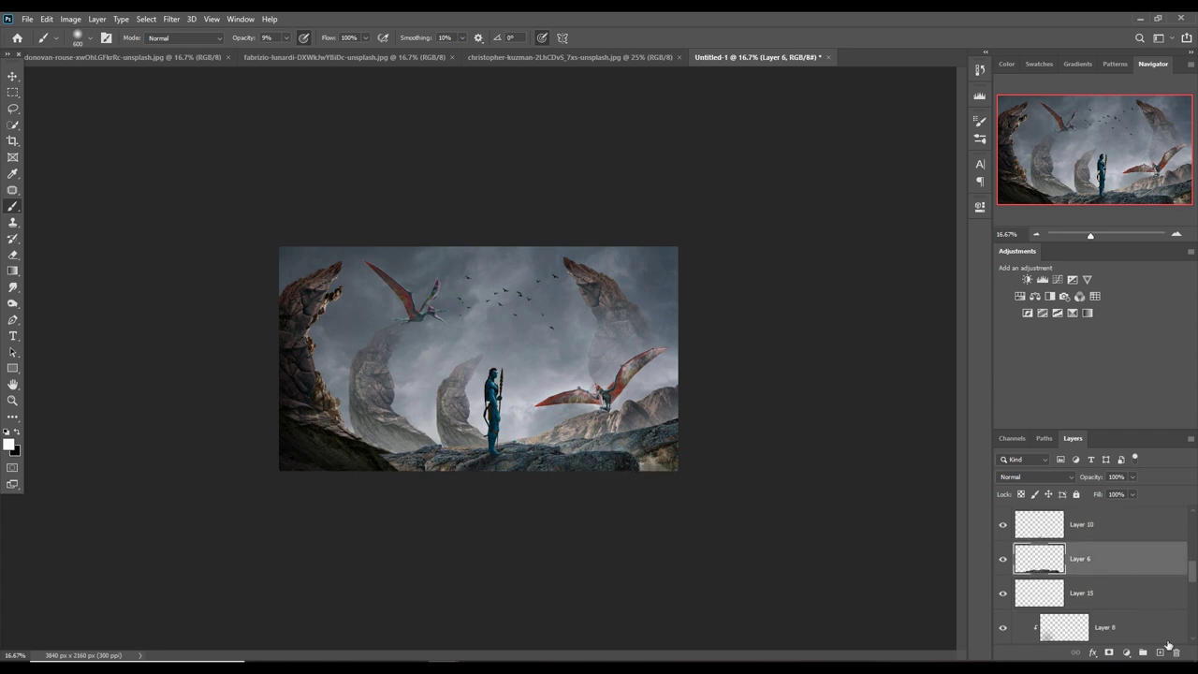
left_click(1161, 652)
right_click(1134, 559)
left_click(1124, 262)
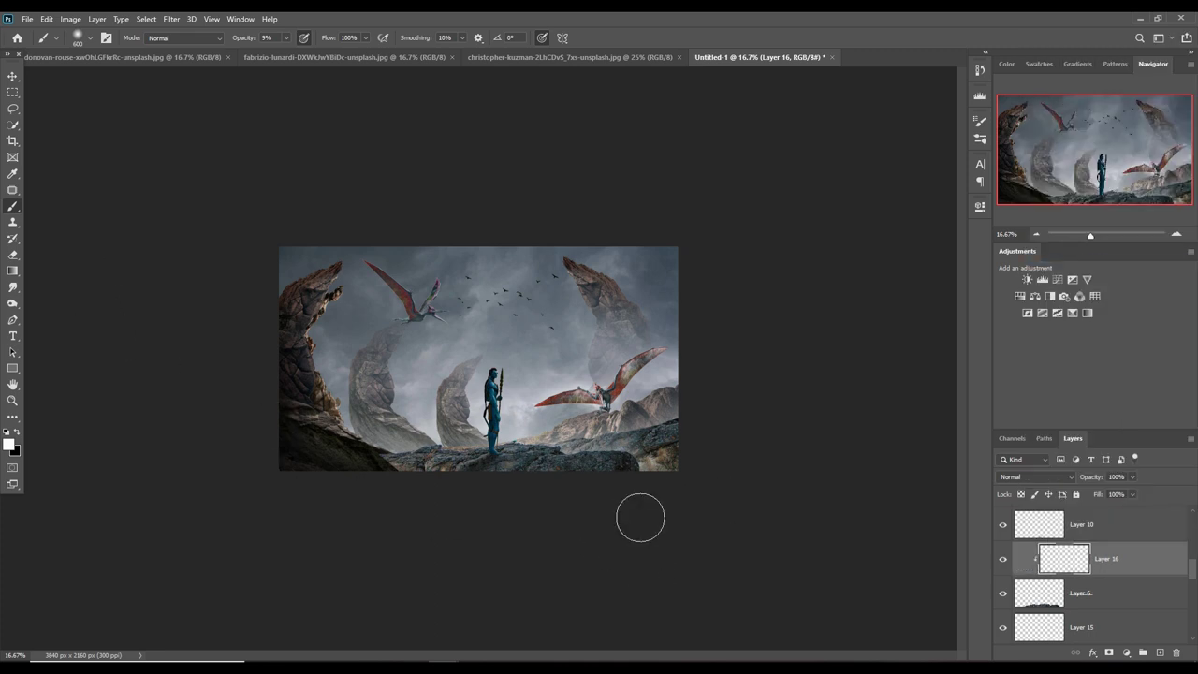
left_click(18, 433)
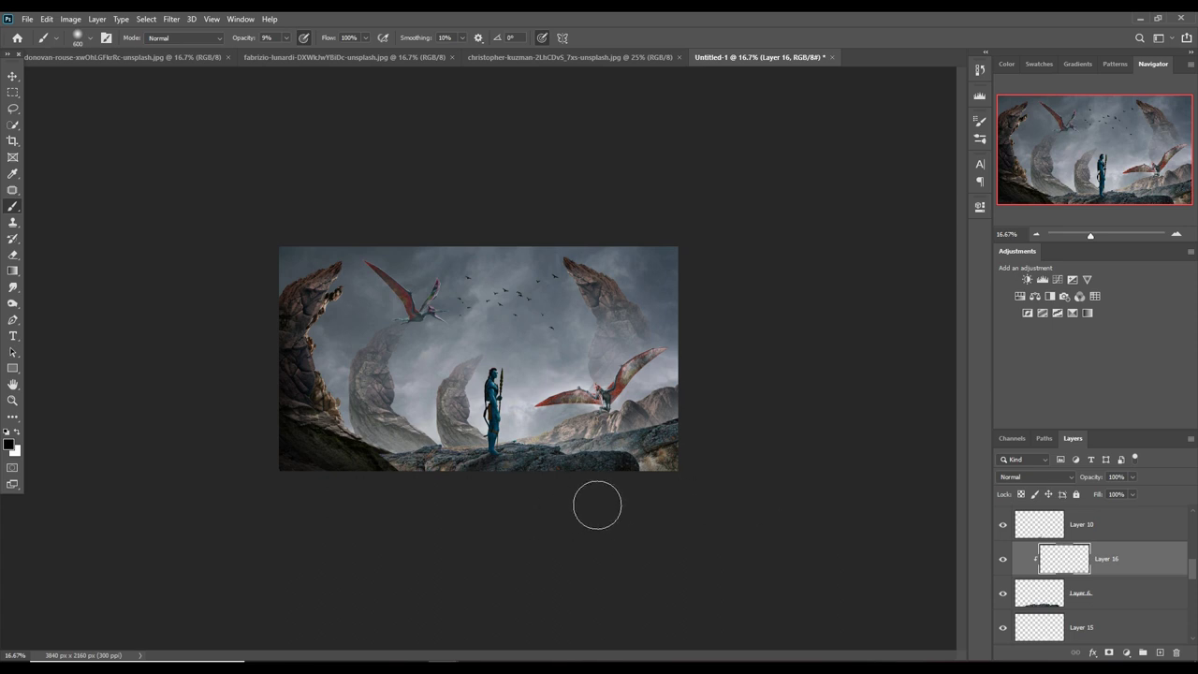
- Alt-drag a copy of rock Layer 6 rightward and darken the bottom-right corner on clipped Layer 17
left_click(1061, 595)
key("v")
left_click_drag(667, 450, 785, 420)
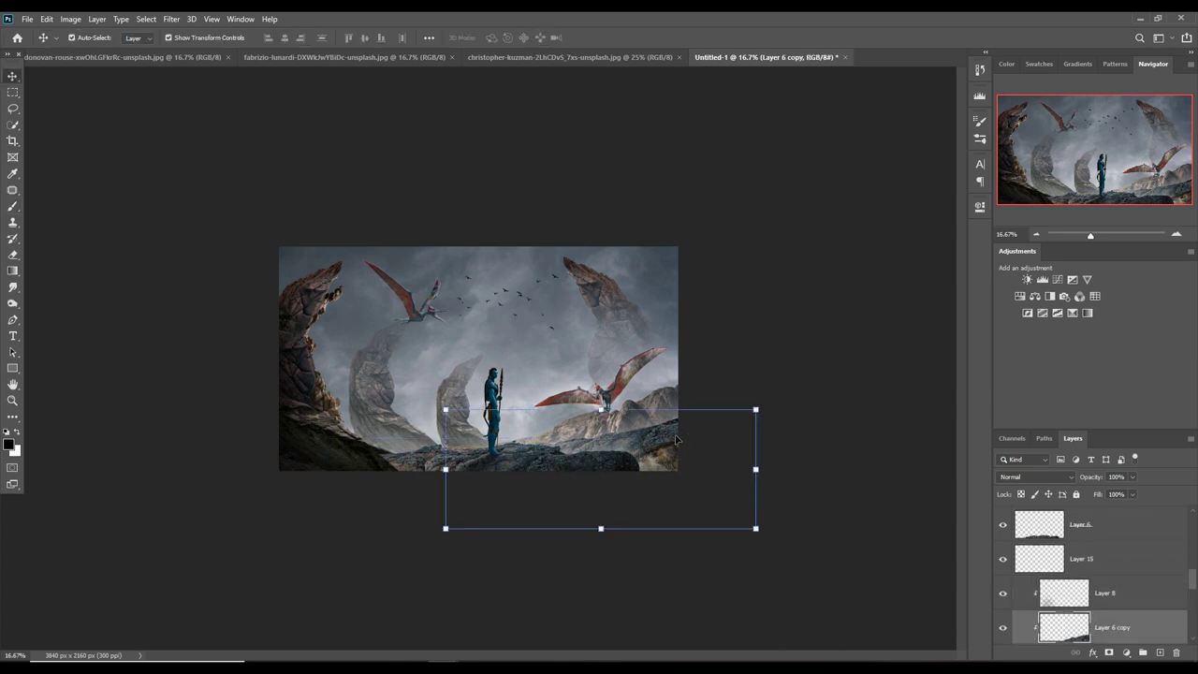
scroll(1163, 616, "down", 2)
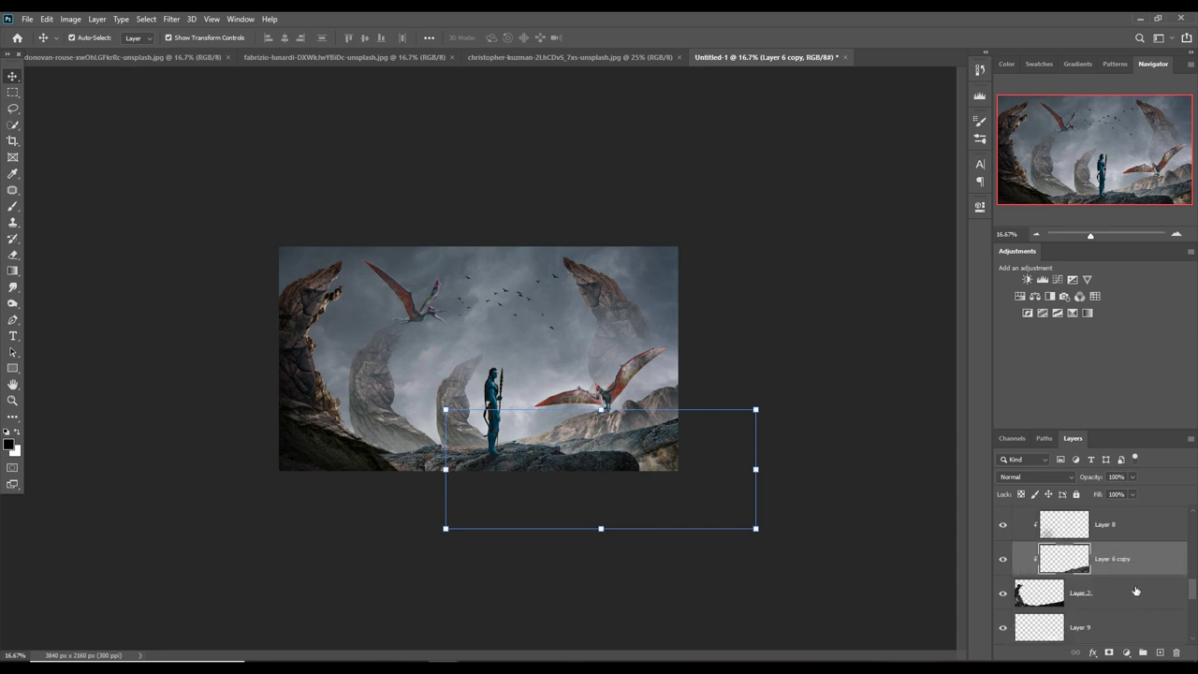
left_click(1162, 653)
left_click(13, 208)
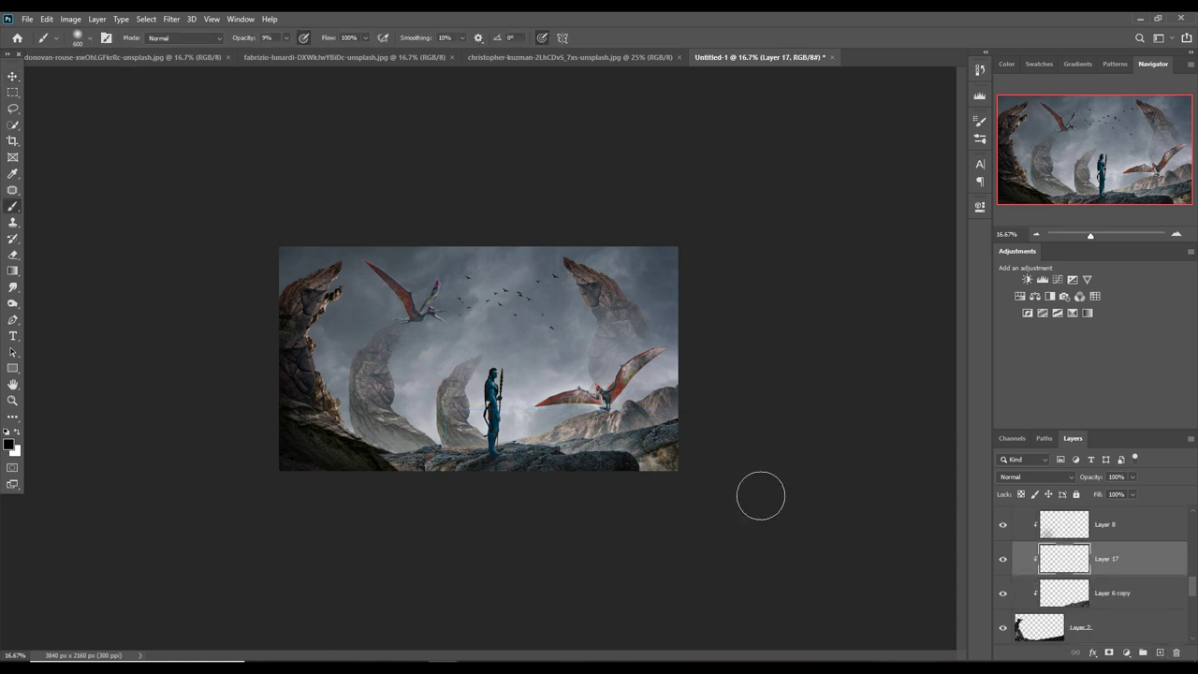
left_click_drag(693, 500, 693, 484)
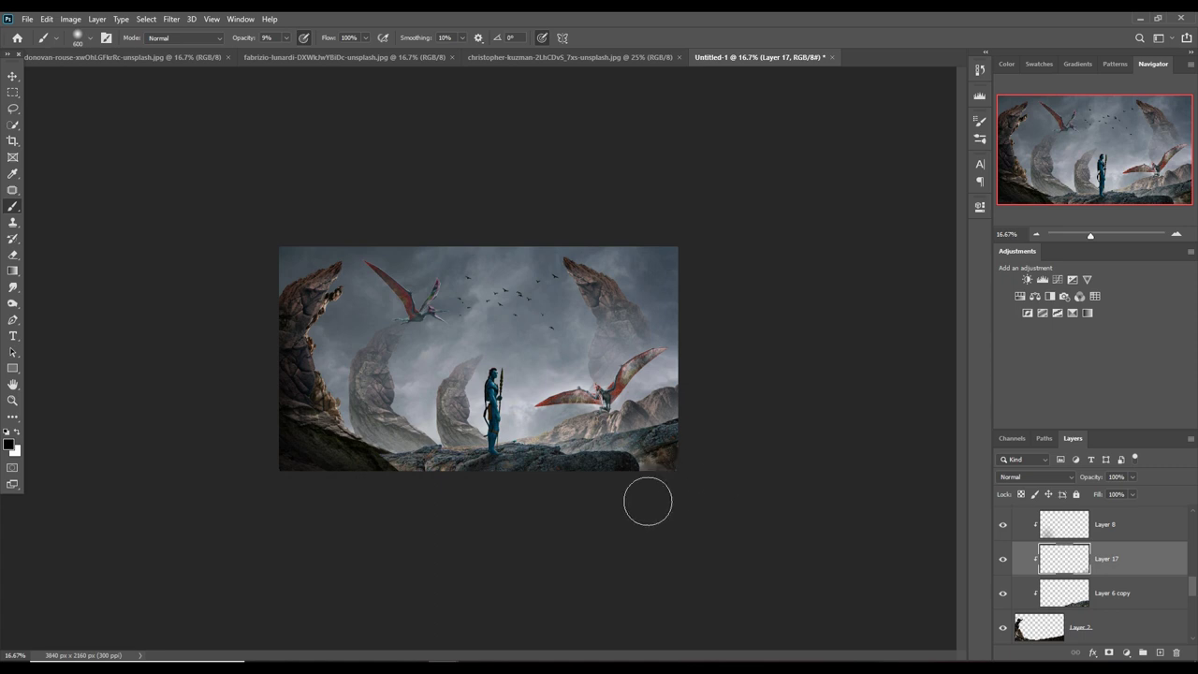
key("v")
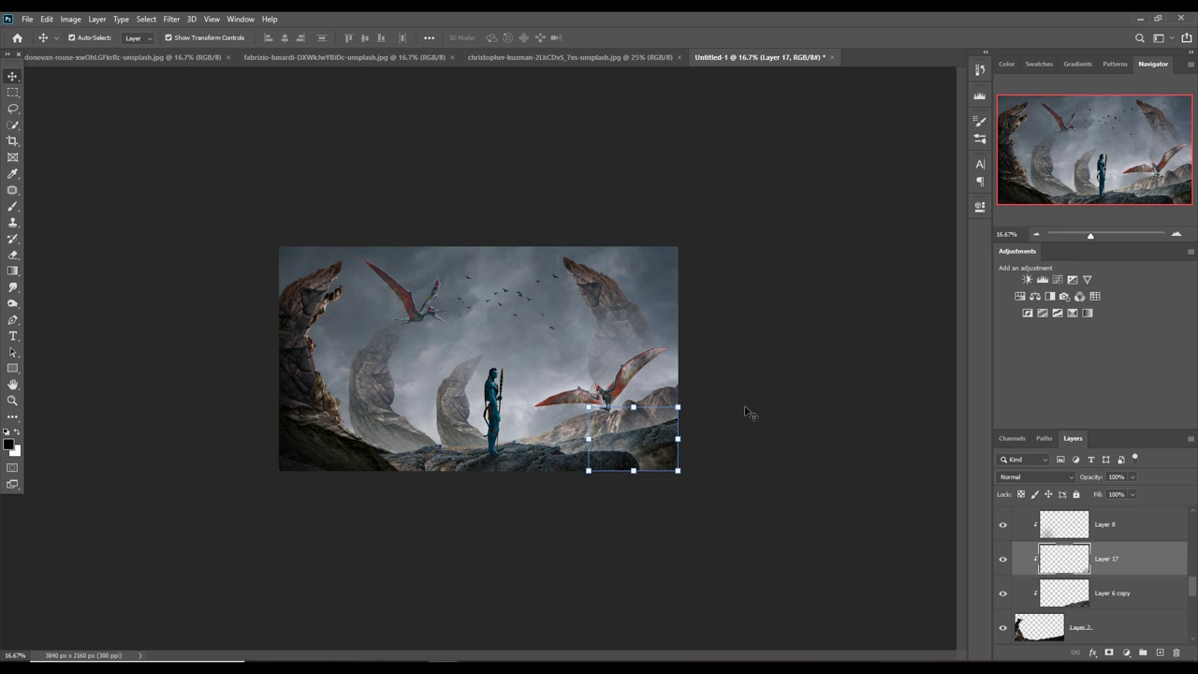
- Stamp all visible layers into Layer 18 and convert it to a smart object
scroll(1141, 591, "up", 2)
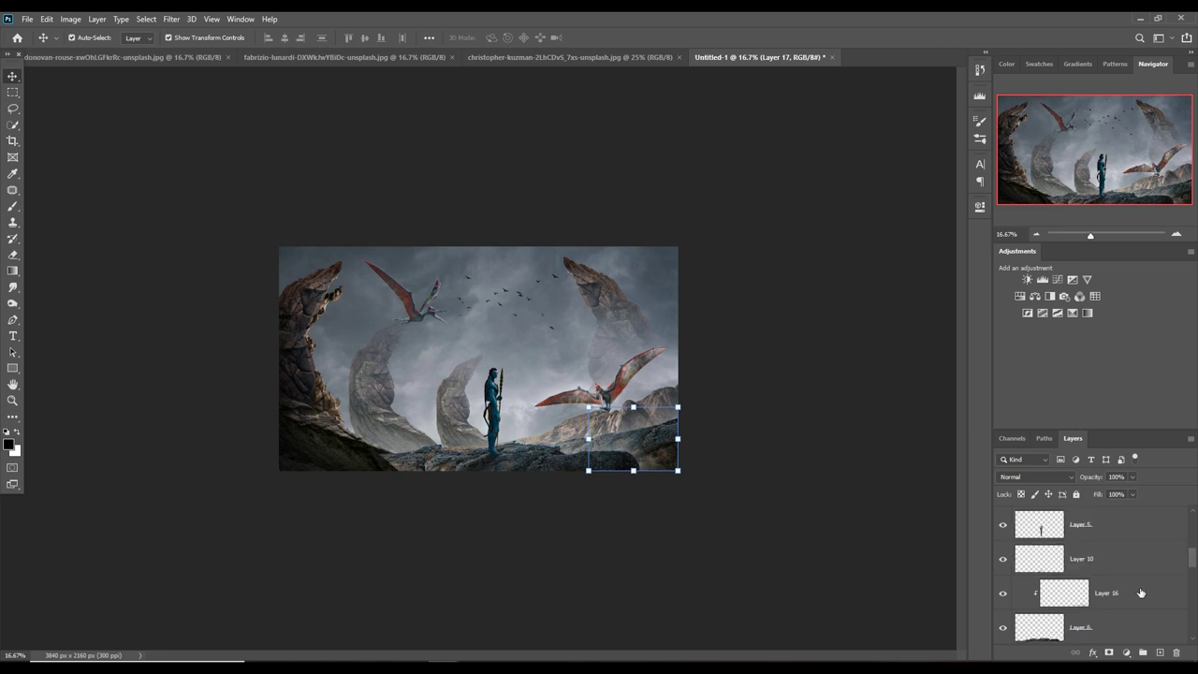
scroll(1141, 591, "up", 3)
left_click(1172, 521)
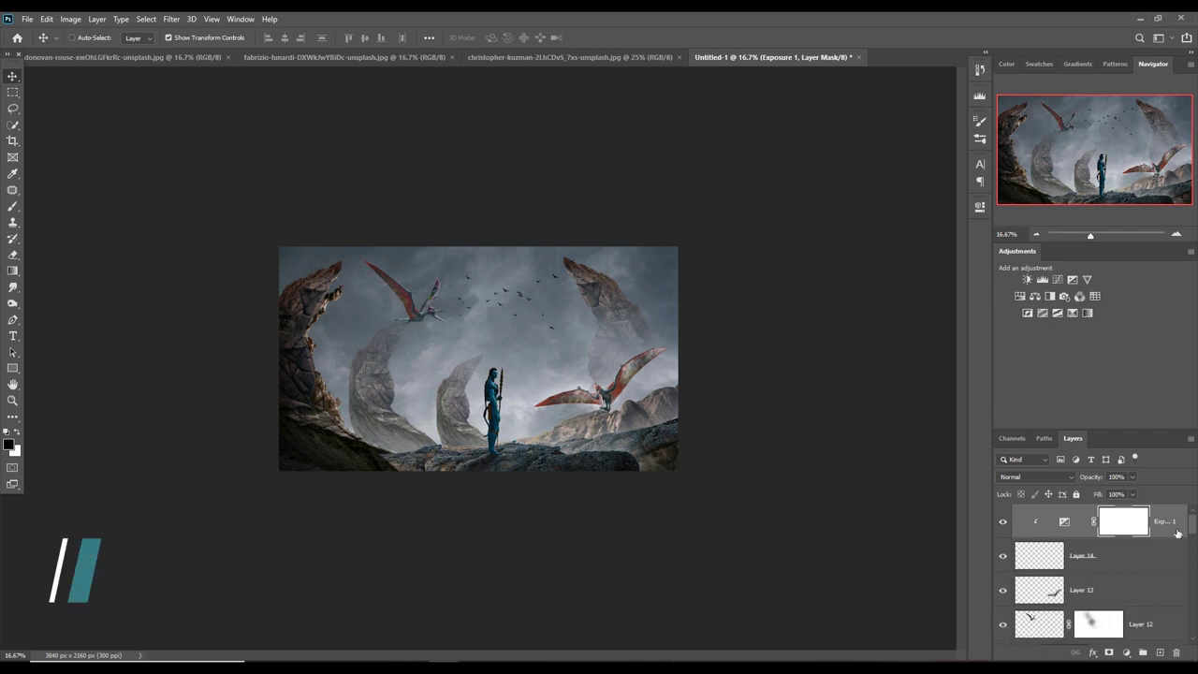
key("ctrl+shift+alt+e")
right_click(1065, 498)
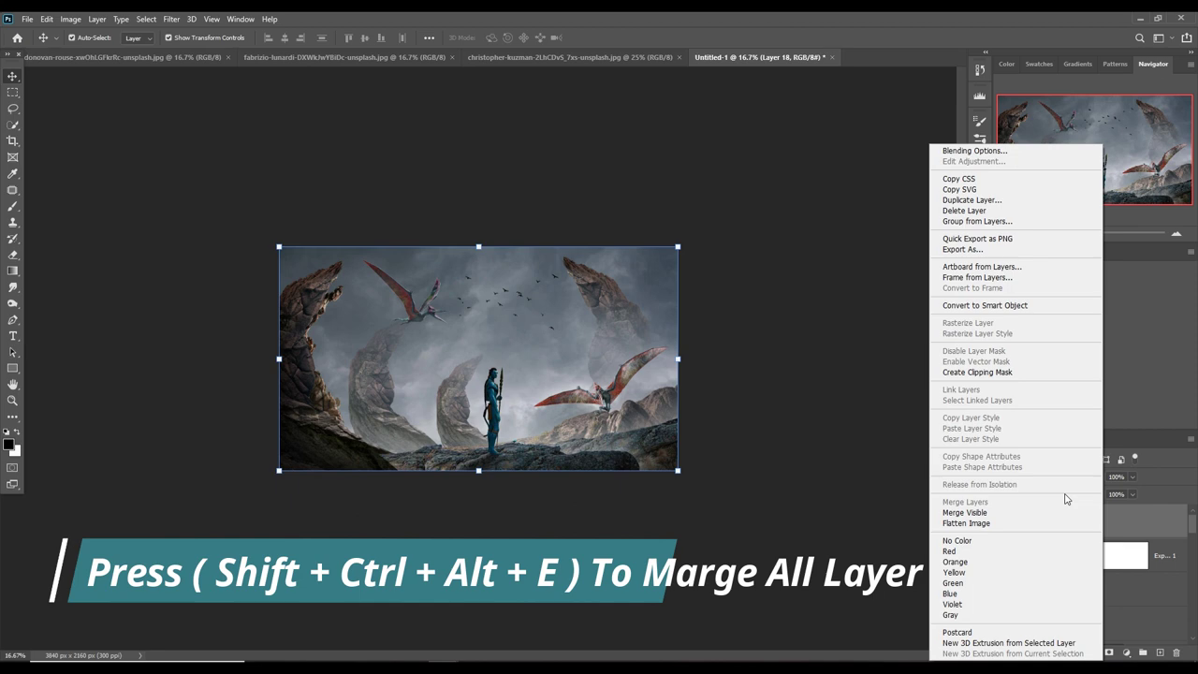
left_click(987, 306)
left_click(172, 19)
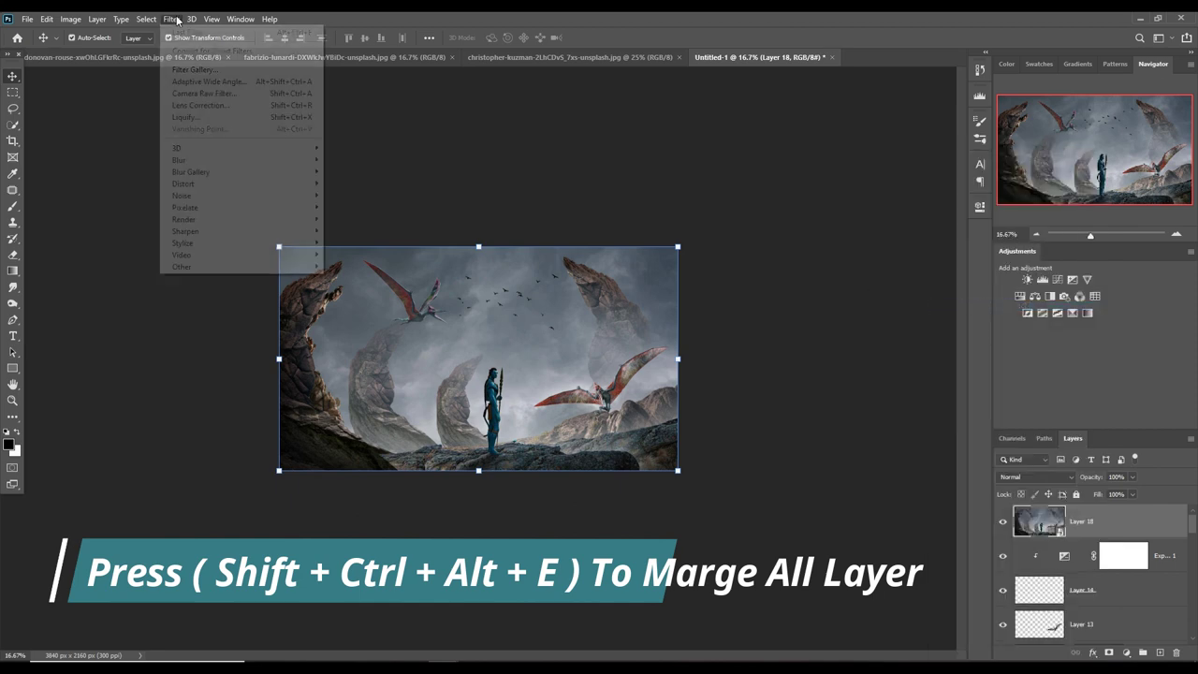
left_click(224, 92)
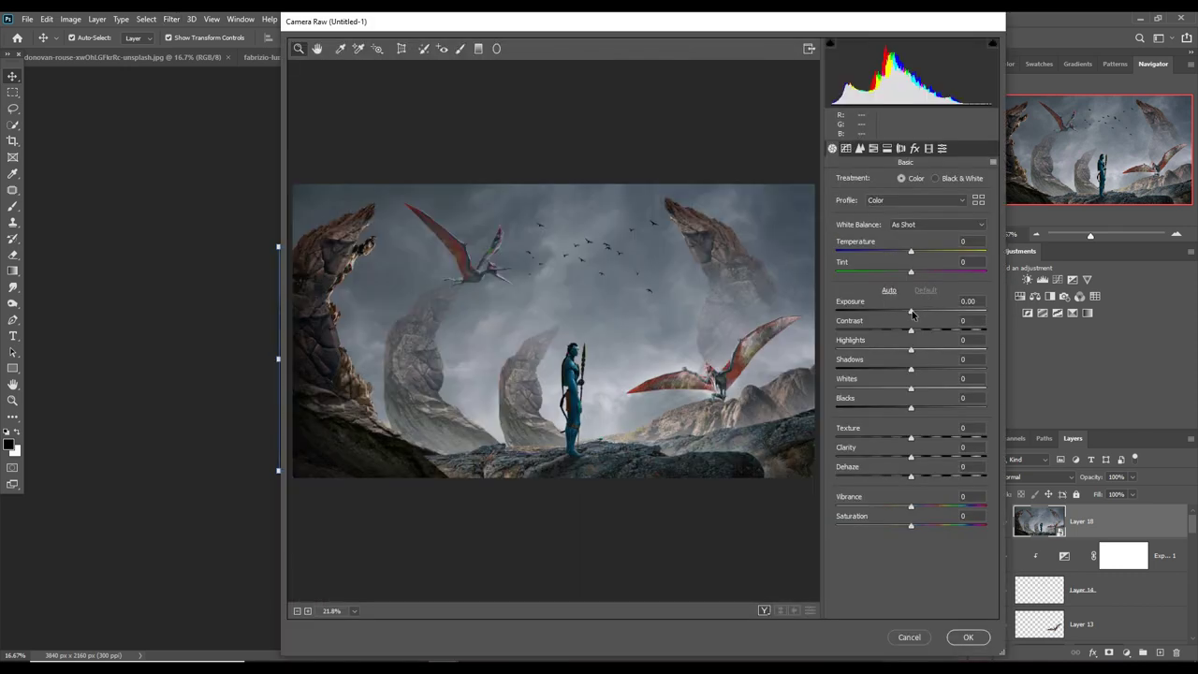
- Set Exposure -0.30, Highlights +8, Shadows -11, Blacks -5, curve highlights +3 and curve shadows +17
left_click_drag(912, 310, 906, 314)
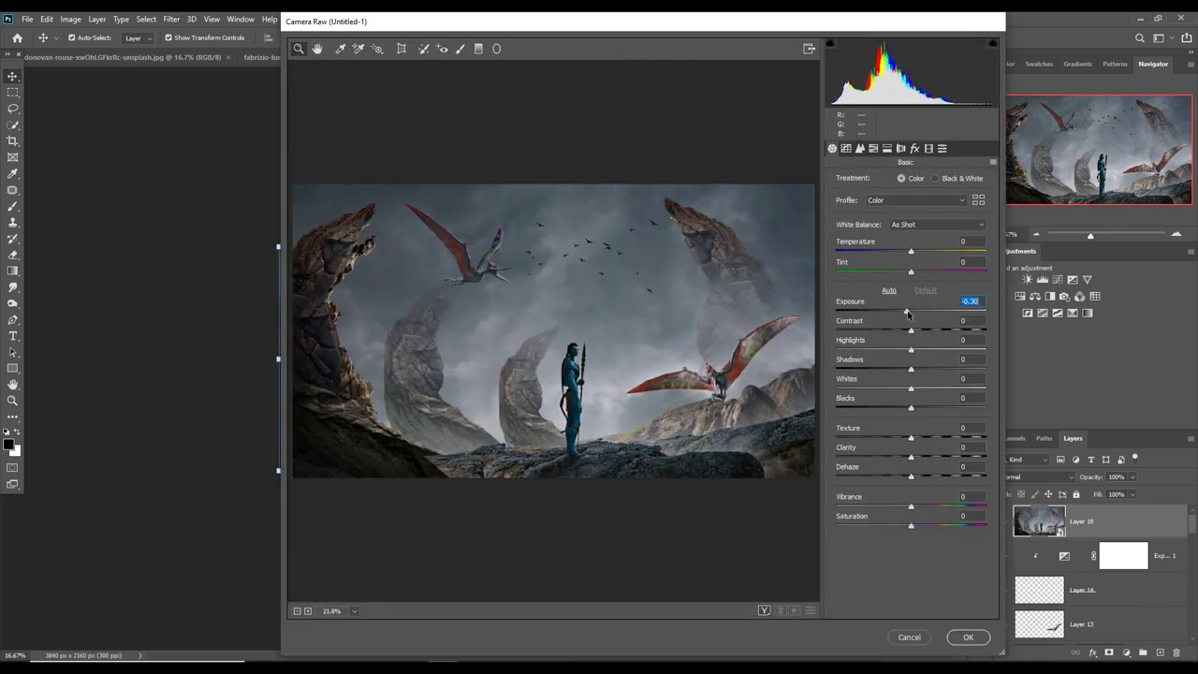
left_click_drag(913, 354, 907, 410)
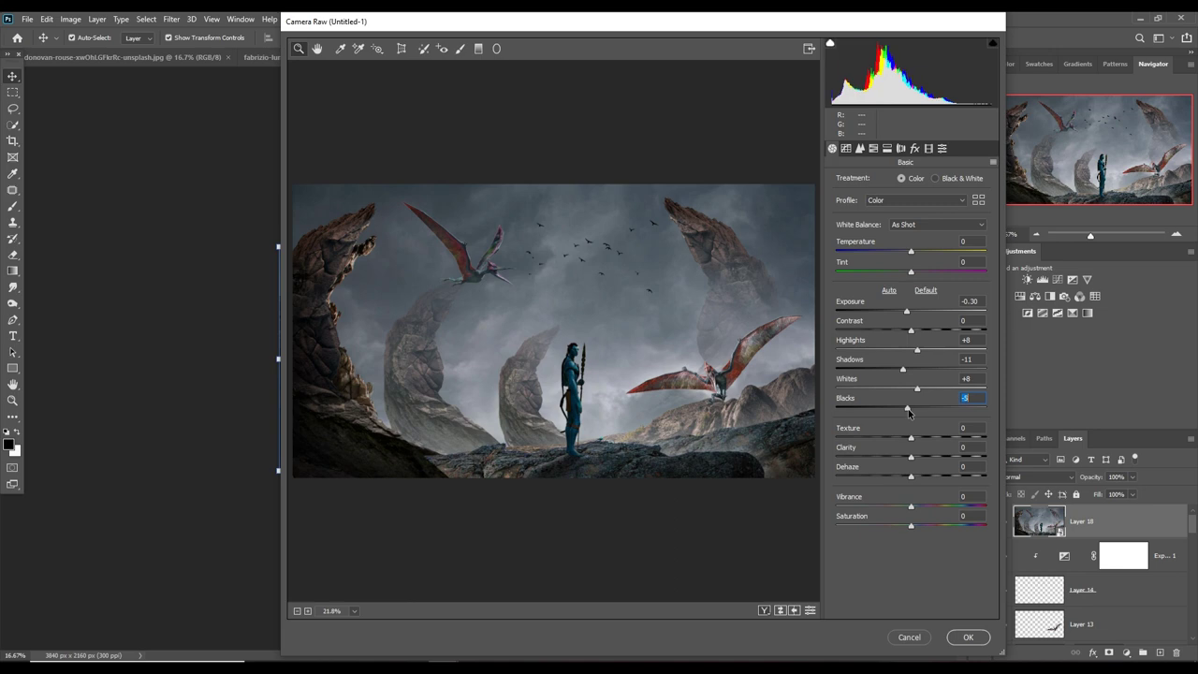
left_click_drag(911, 526, 931, 530)
left_click(859, 149)
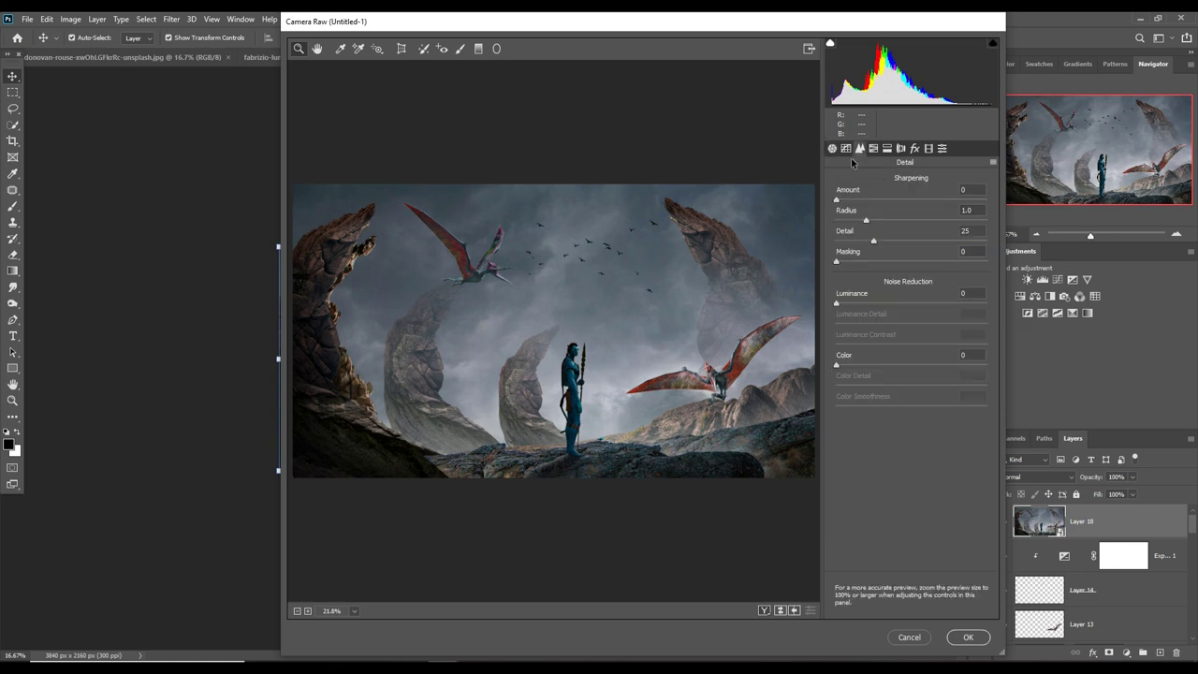
left_click(847, 149)
left_click_drag(914, 387, 916, 386)
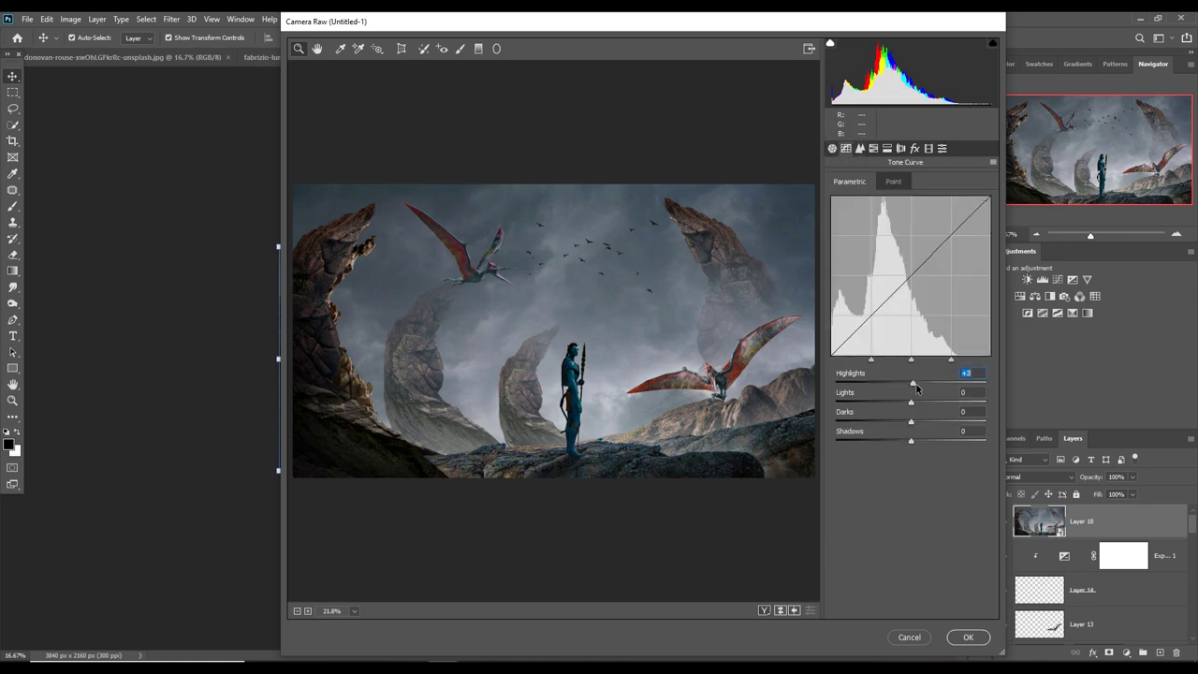
mouse_move(911, 441)
left_mouse_down()
mouse_move(924, 439)
mouse_move(905, 405)
left_mouse_up()
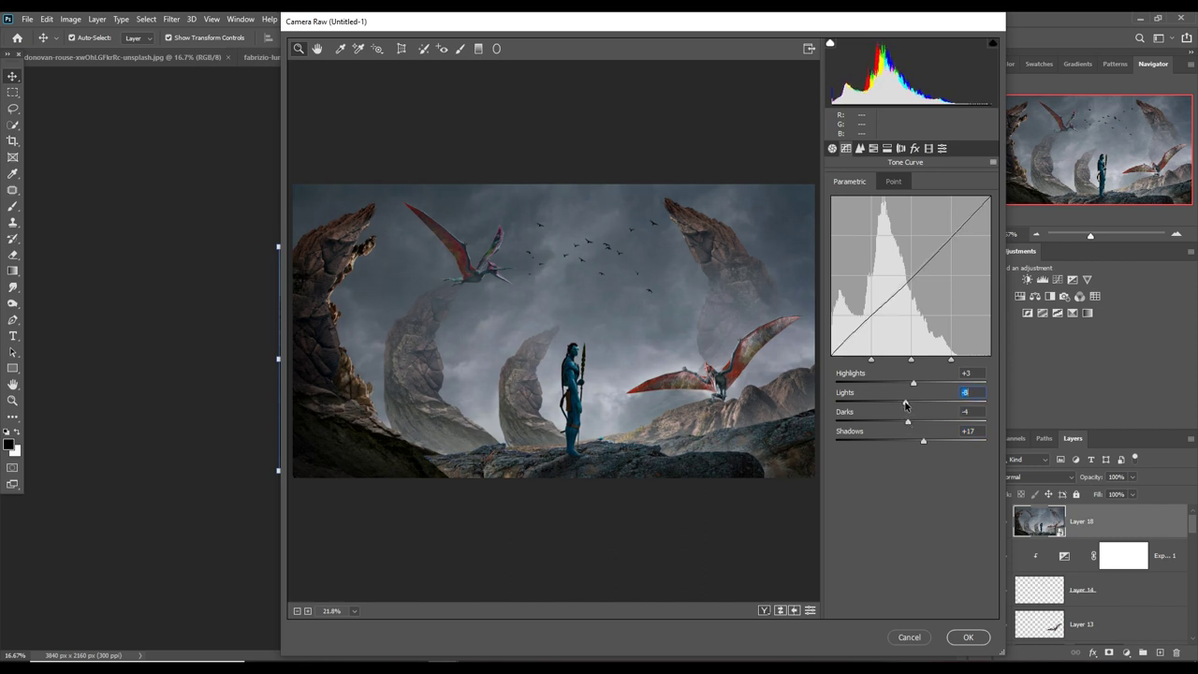
- Raise Blues saturation to +38 and apply the Camera Raw filter
left_click(860, 148)
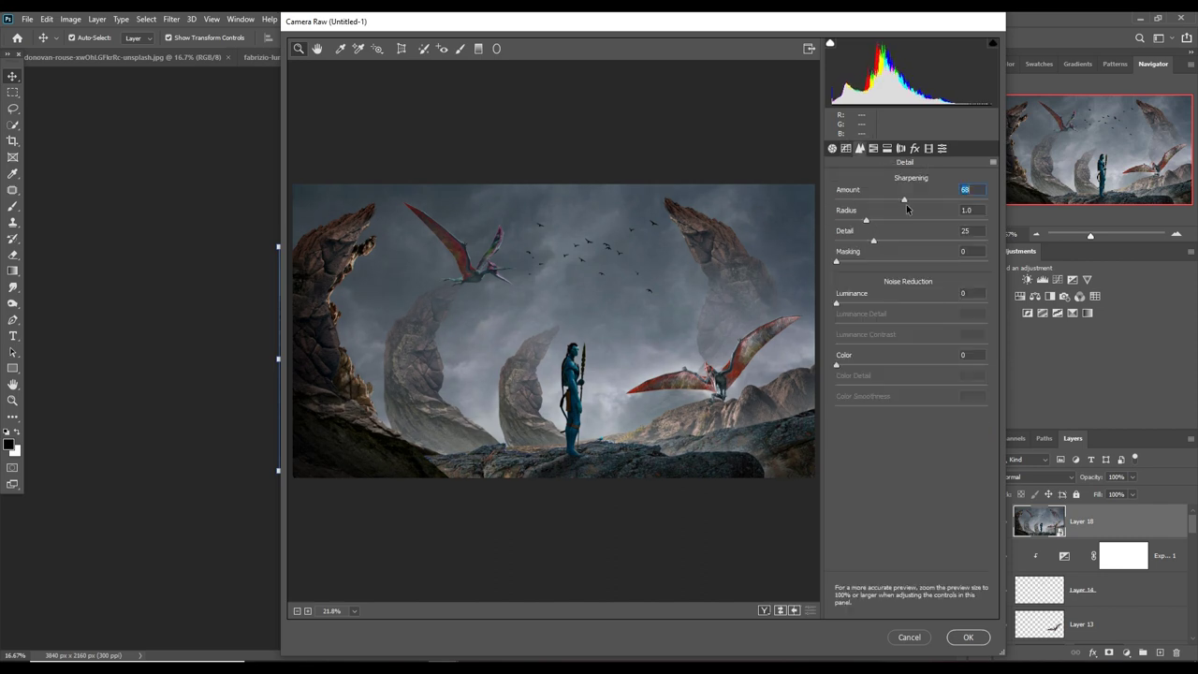
left_click(874, 147)
mouse_move(911, 331)
left_mouse_down()
mouse_move(955, 333)
mouse_move(940, 334)
left_mouse_up()
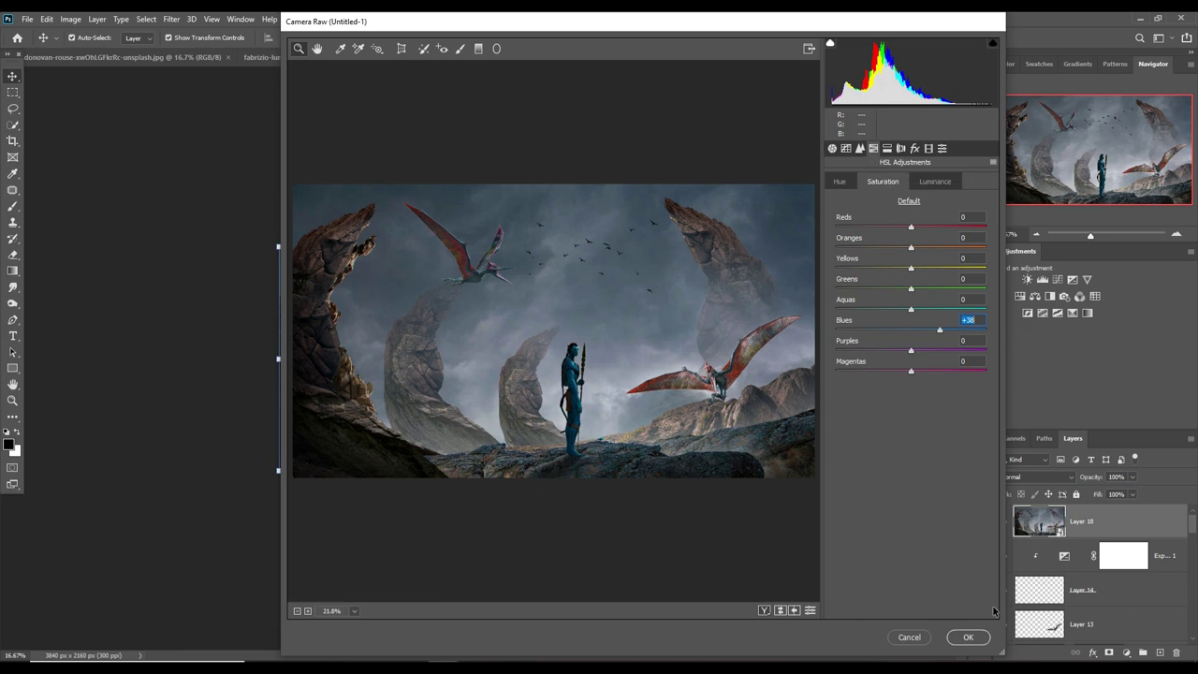
left_click(888, 147)
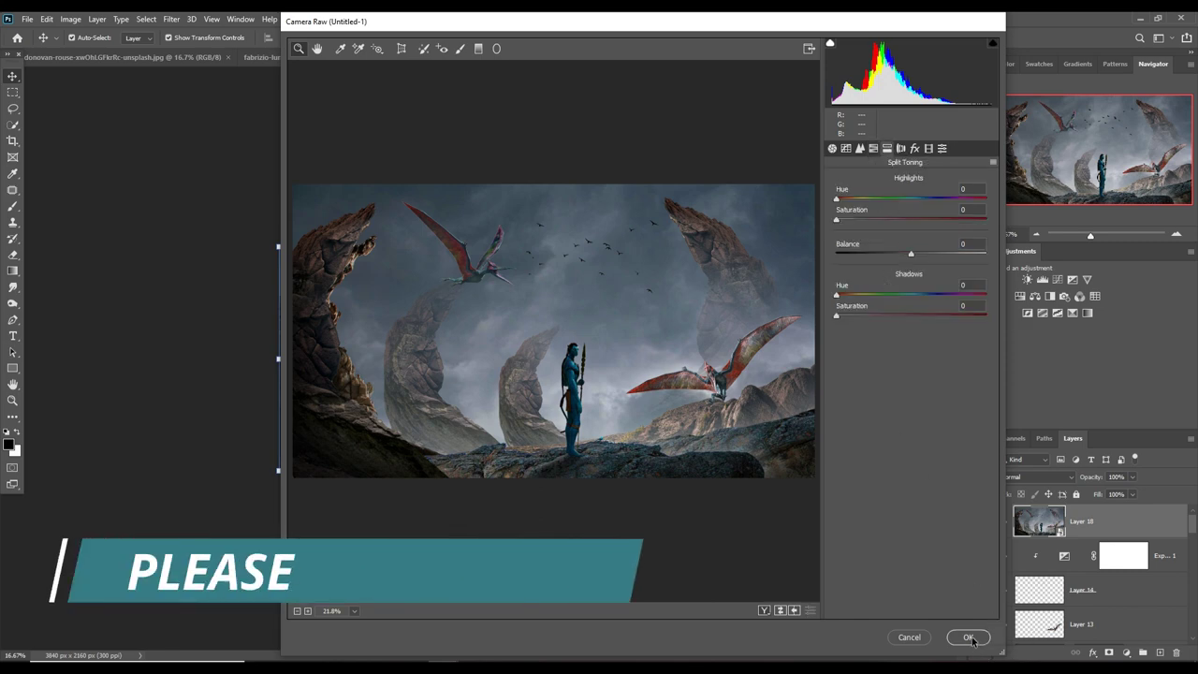
key("Return")
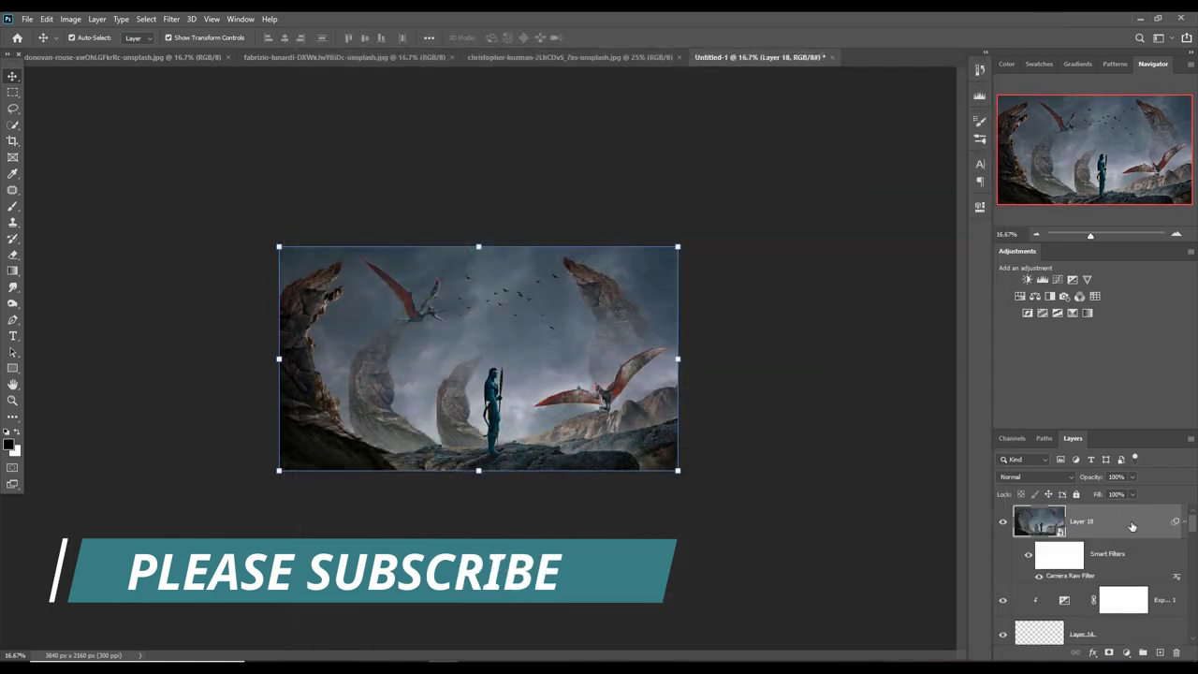